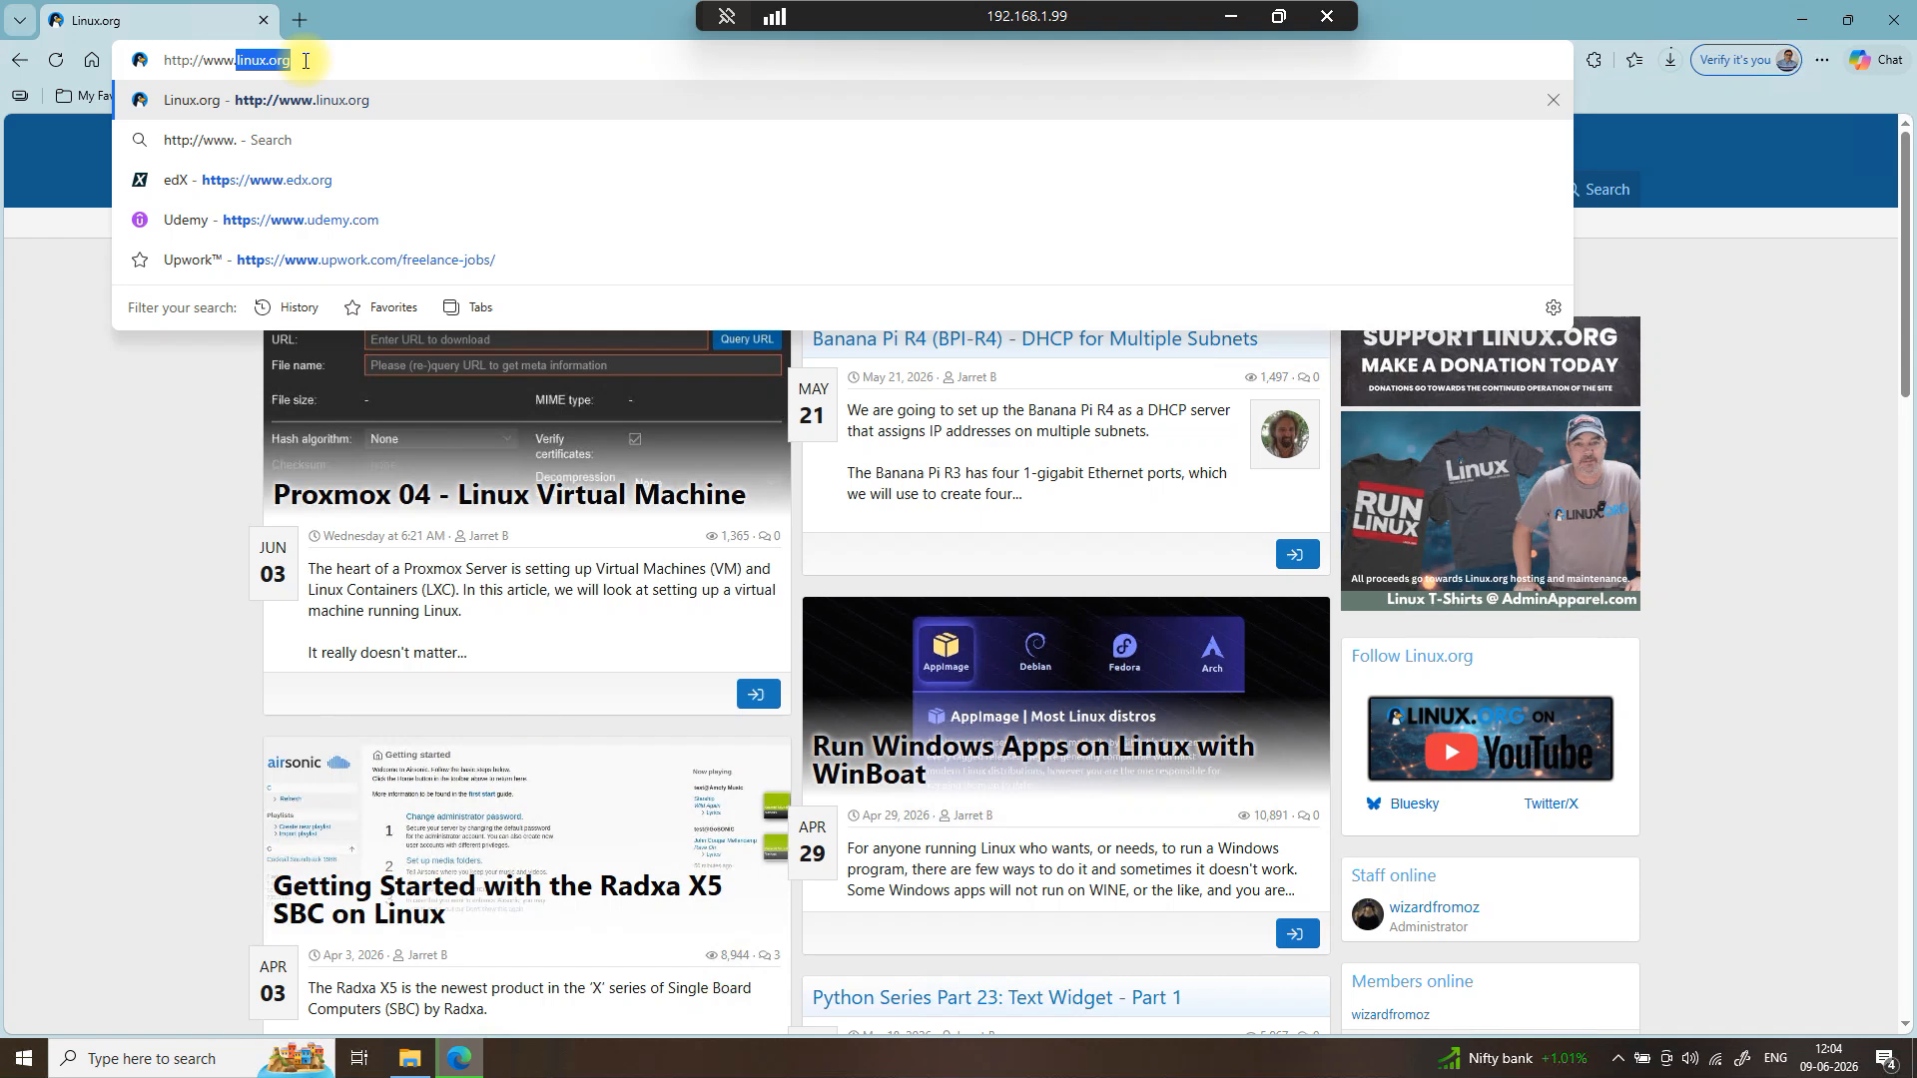
# - Open the website virtualbox.org
pyautogui.write('virtualbo')
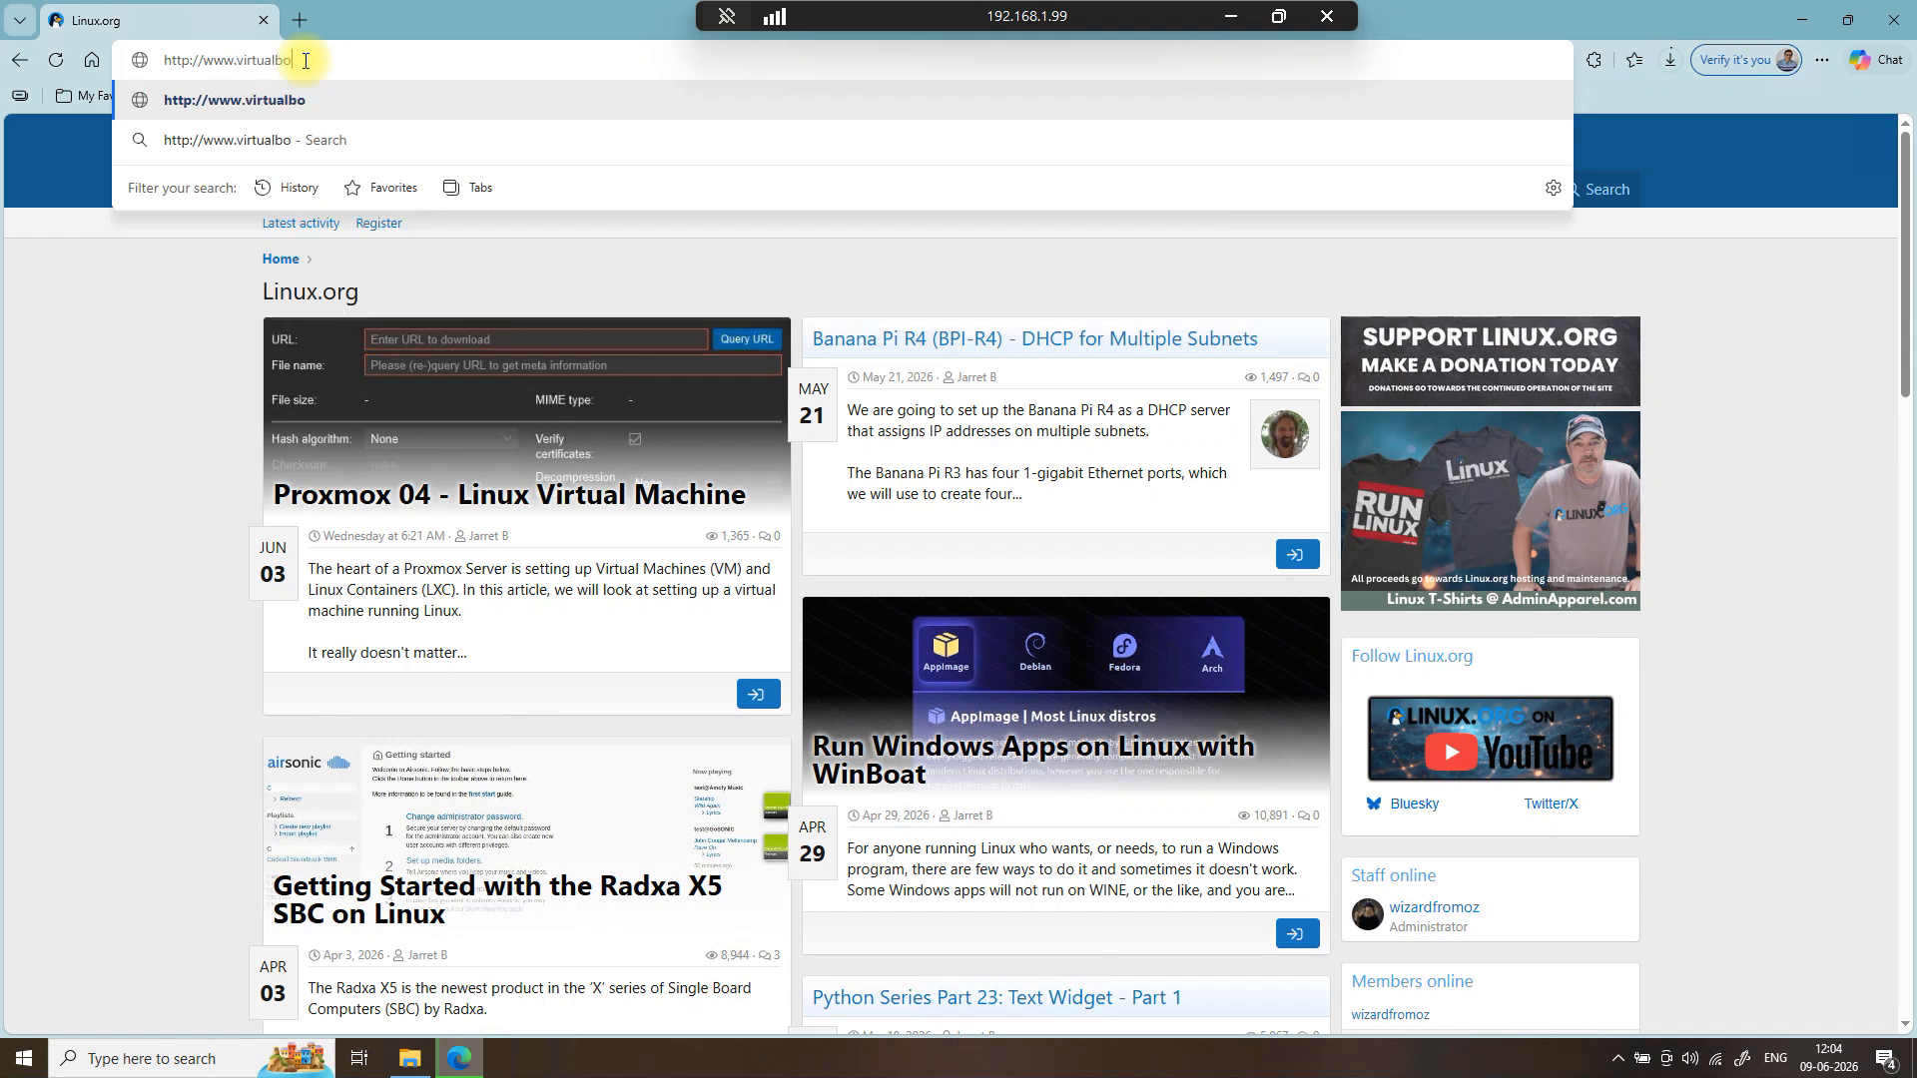
pyautogui.write('x.org')
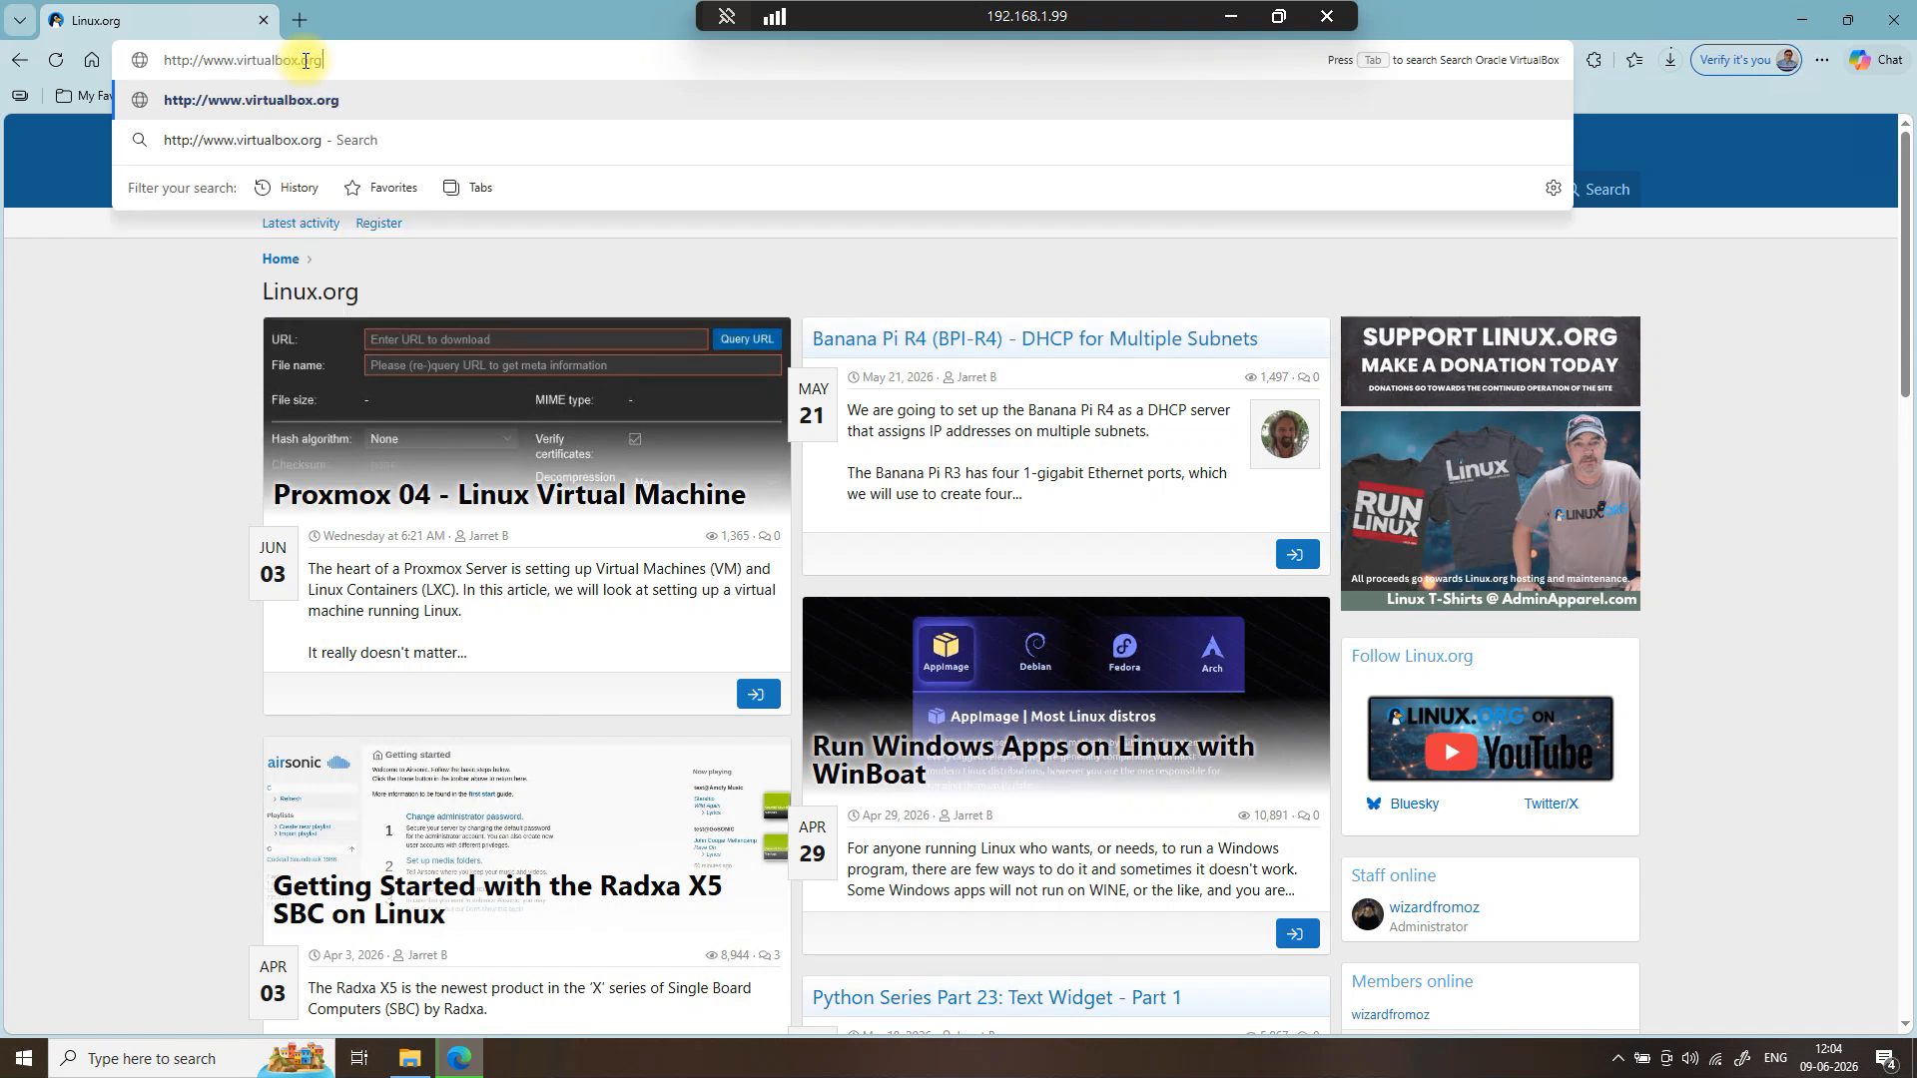
pyautogui.press('Return')
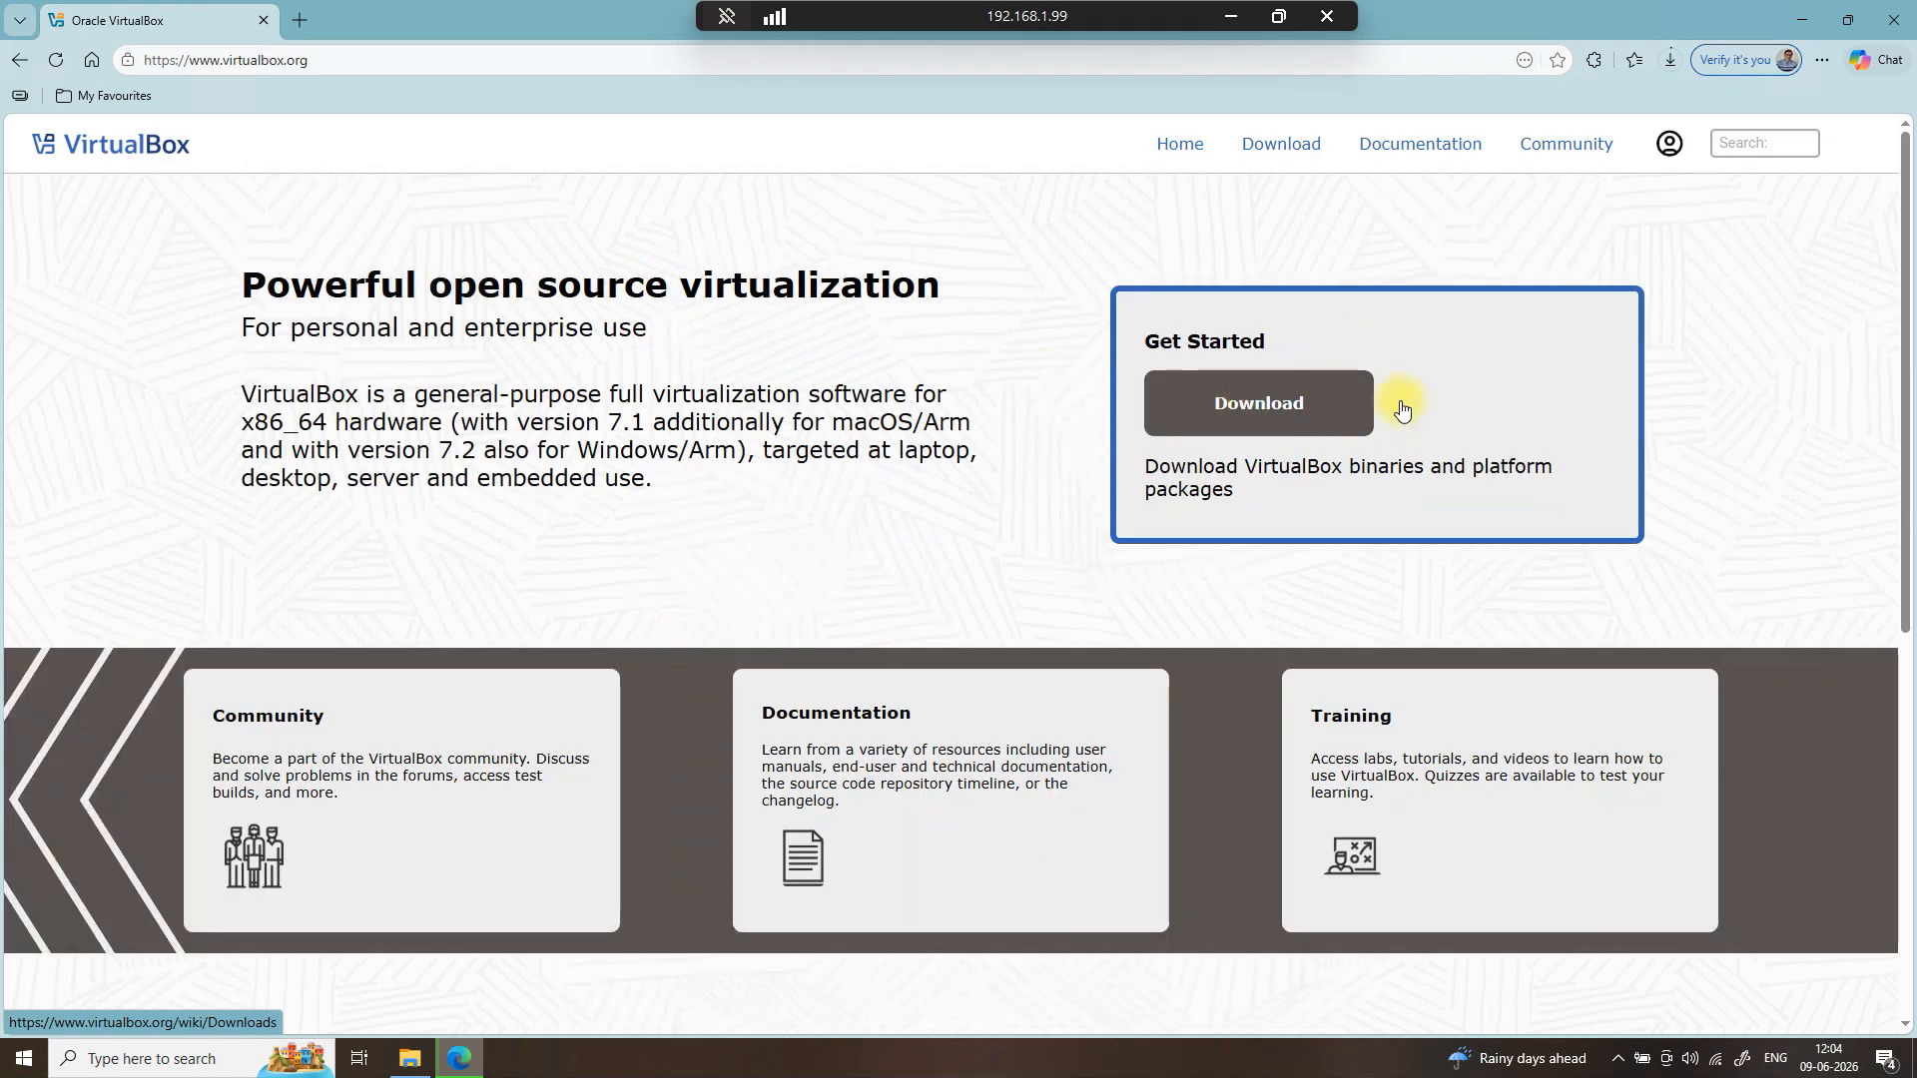
# - Download the VirtualBox 7.2.8 platform package for Windows hosts
pyautogui.click(1276, 150)
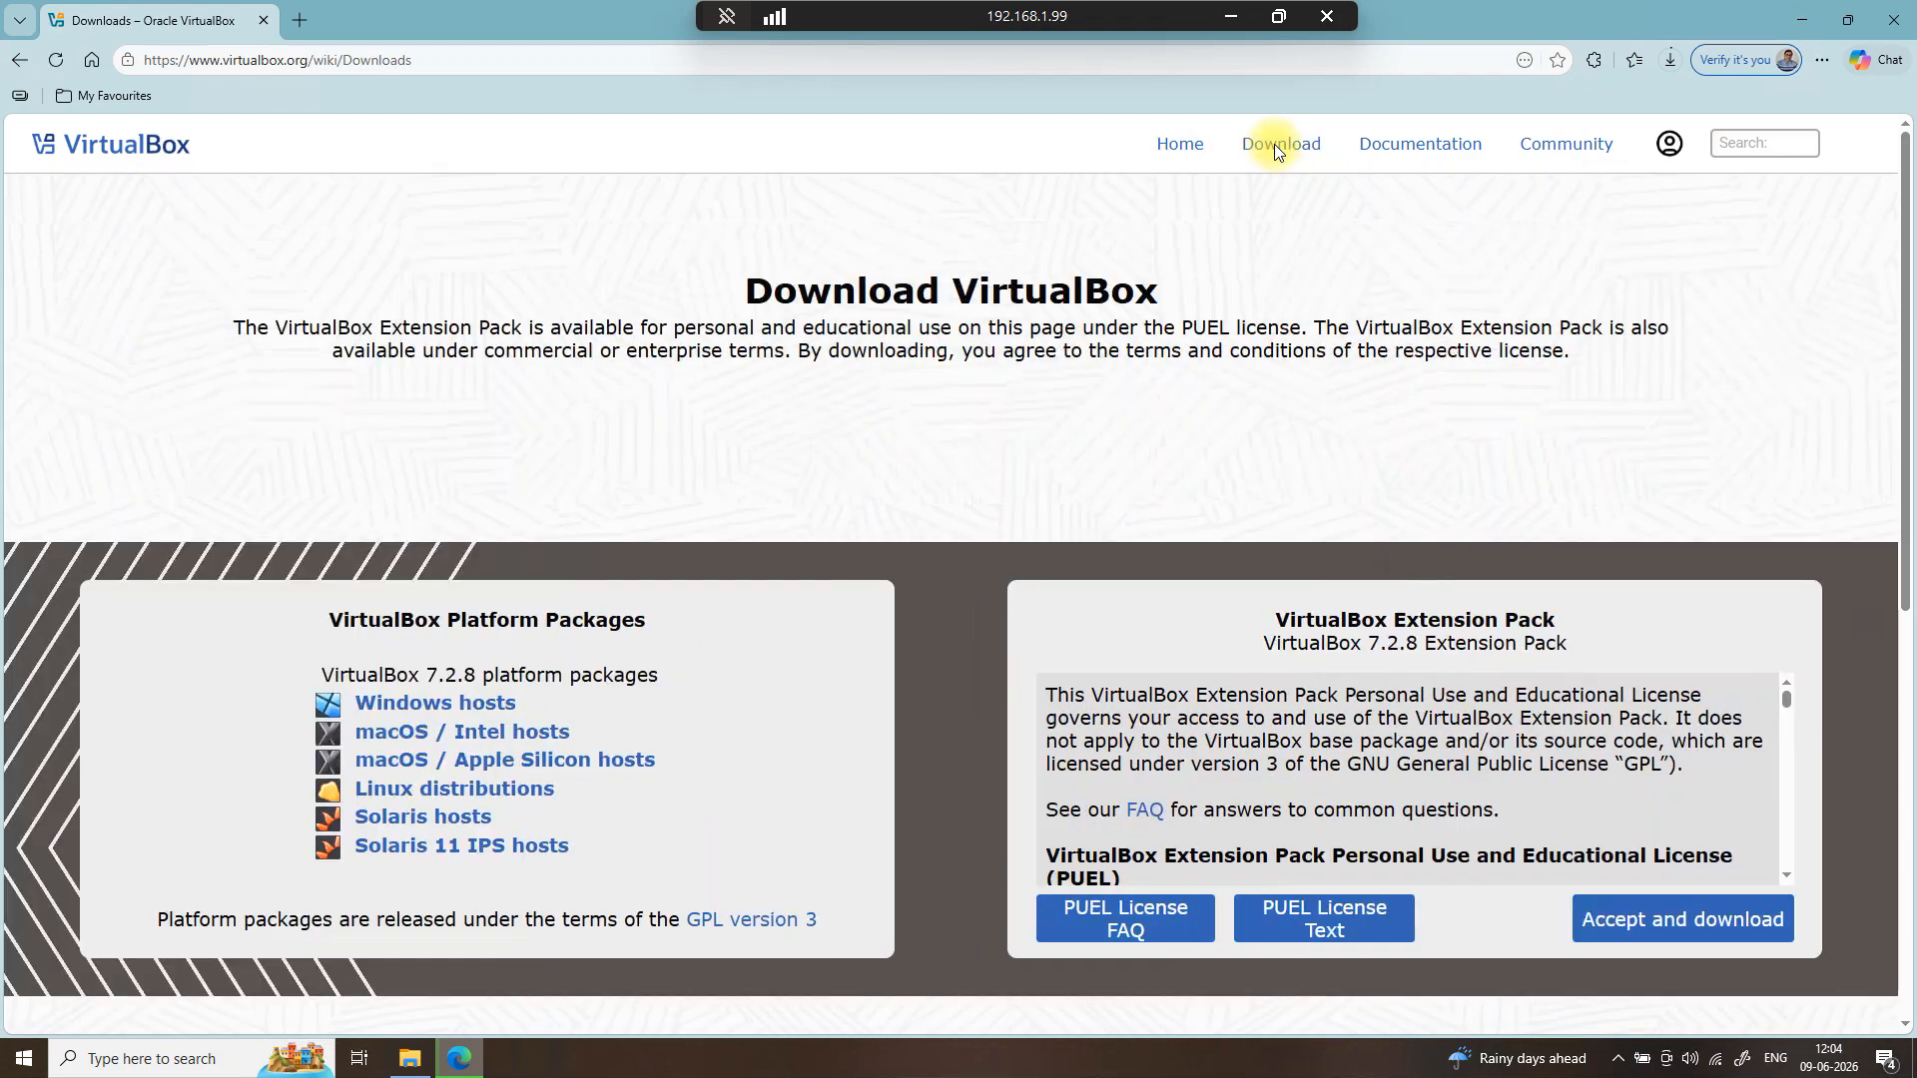
pyautogui.click(541, 770)
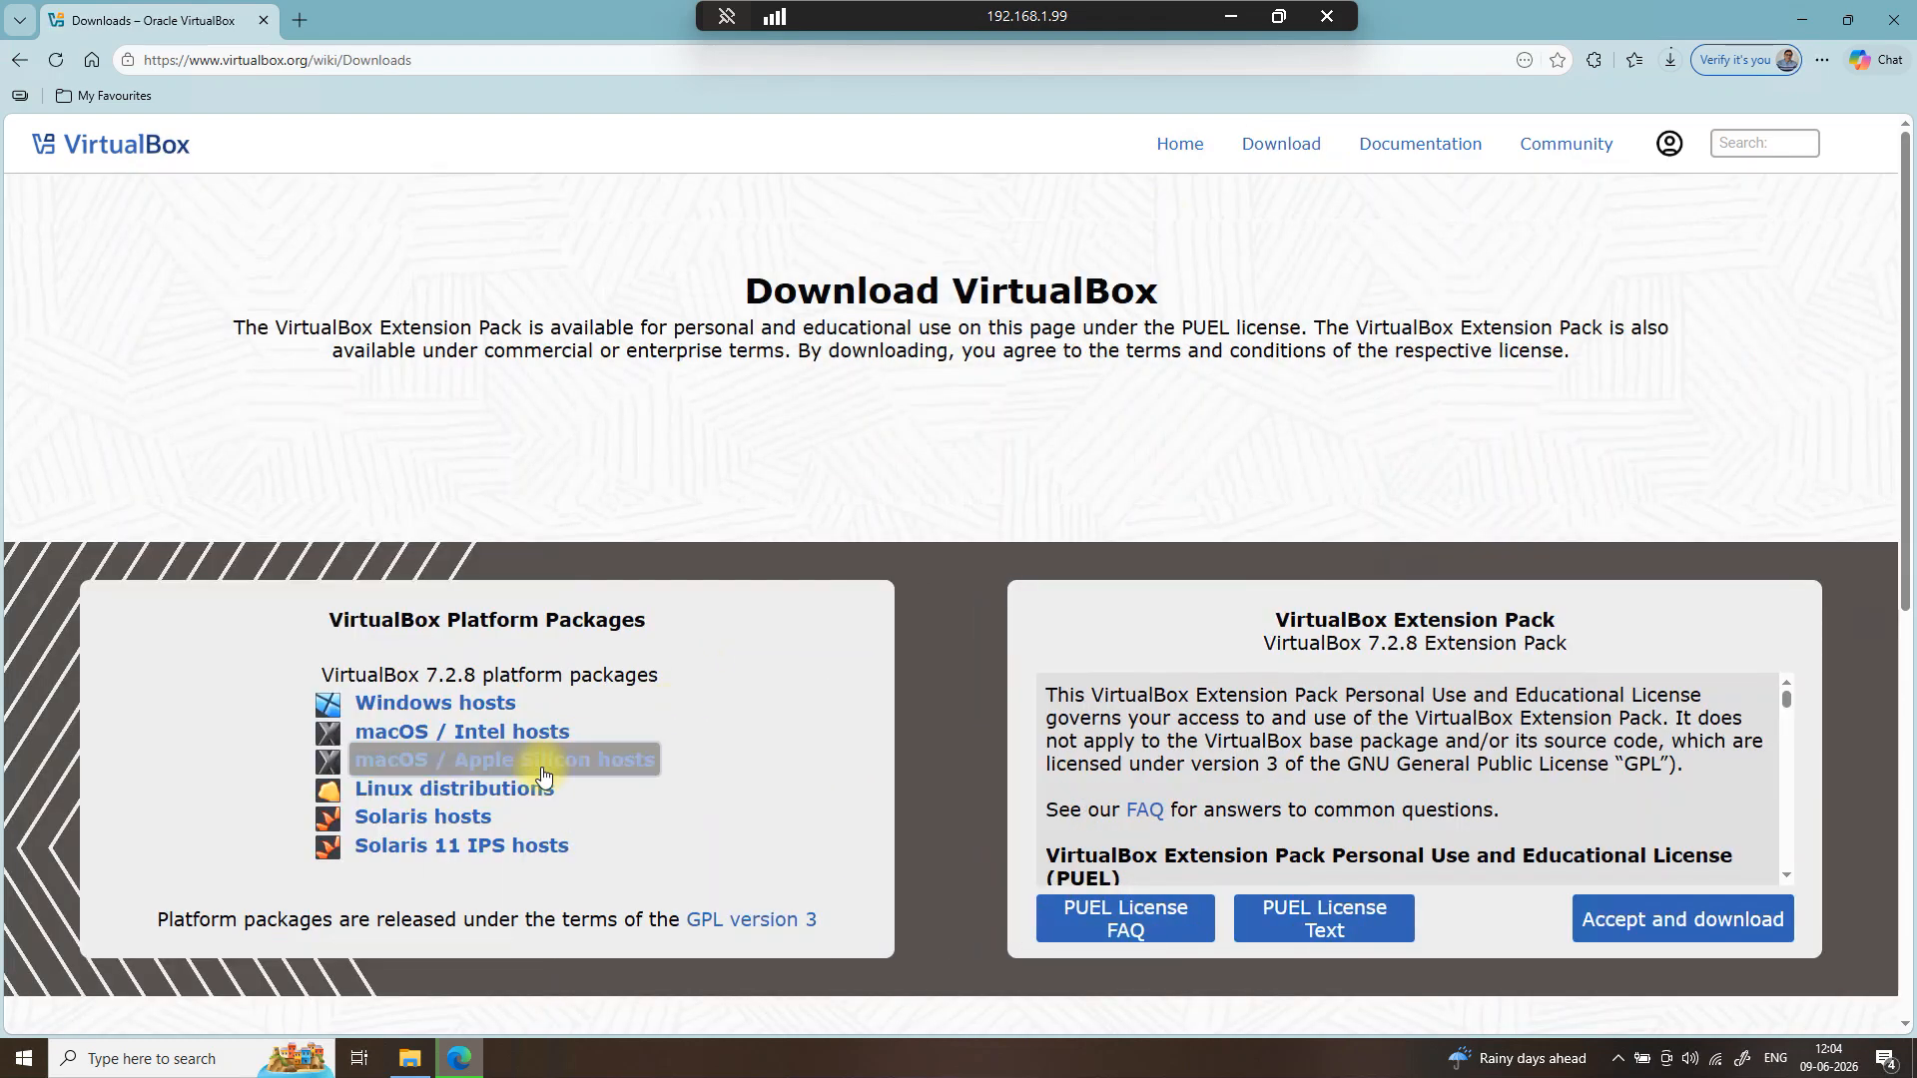
pyautogui.click(479, 715)
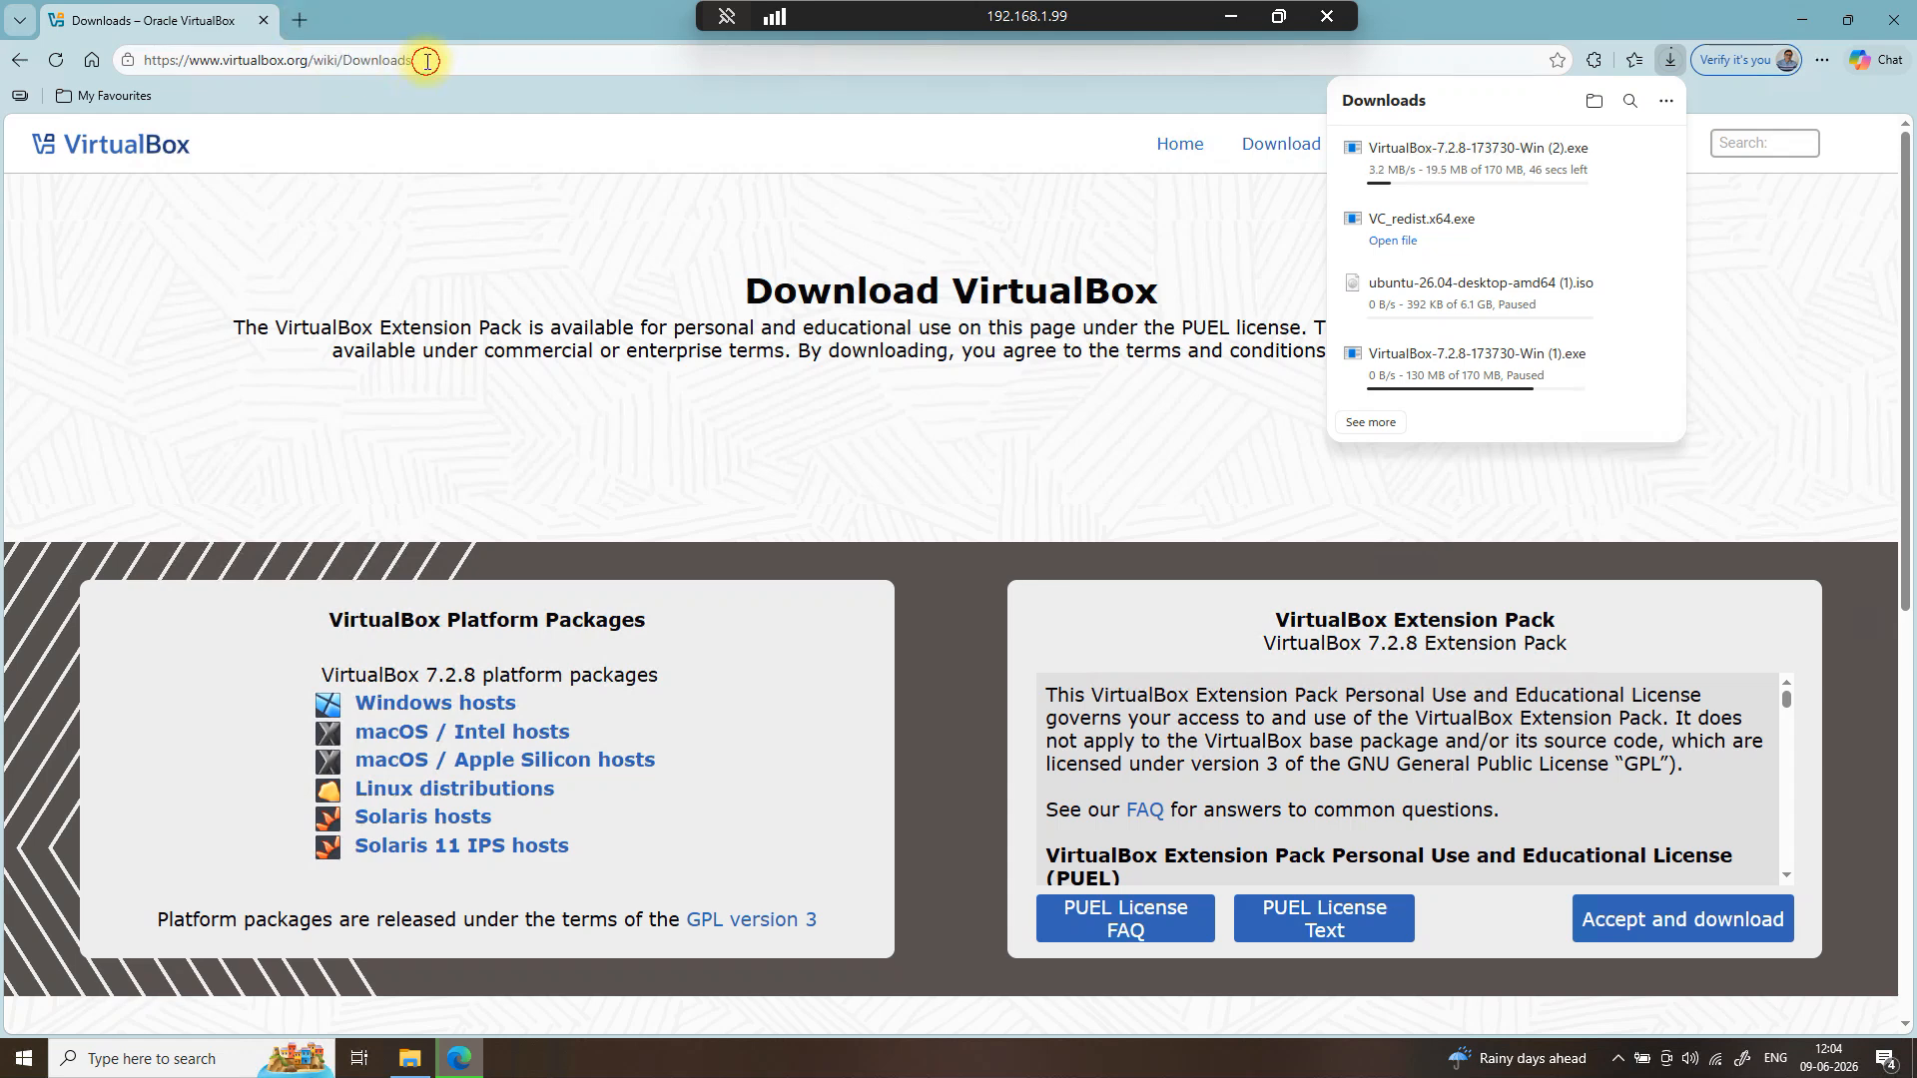
pyautogui.click(428, 61)
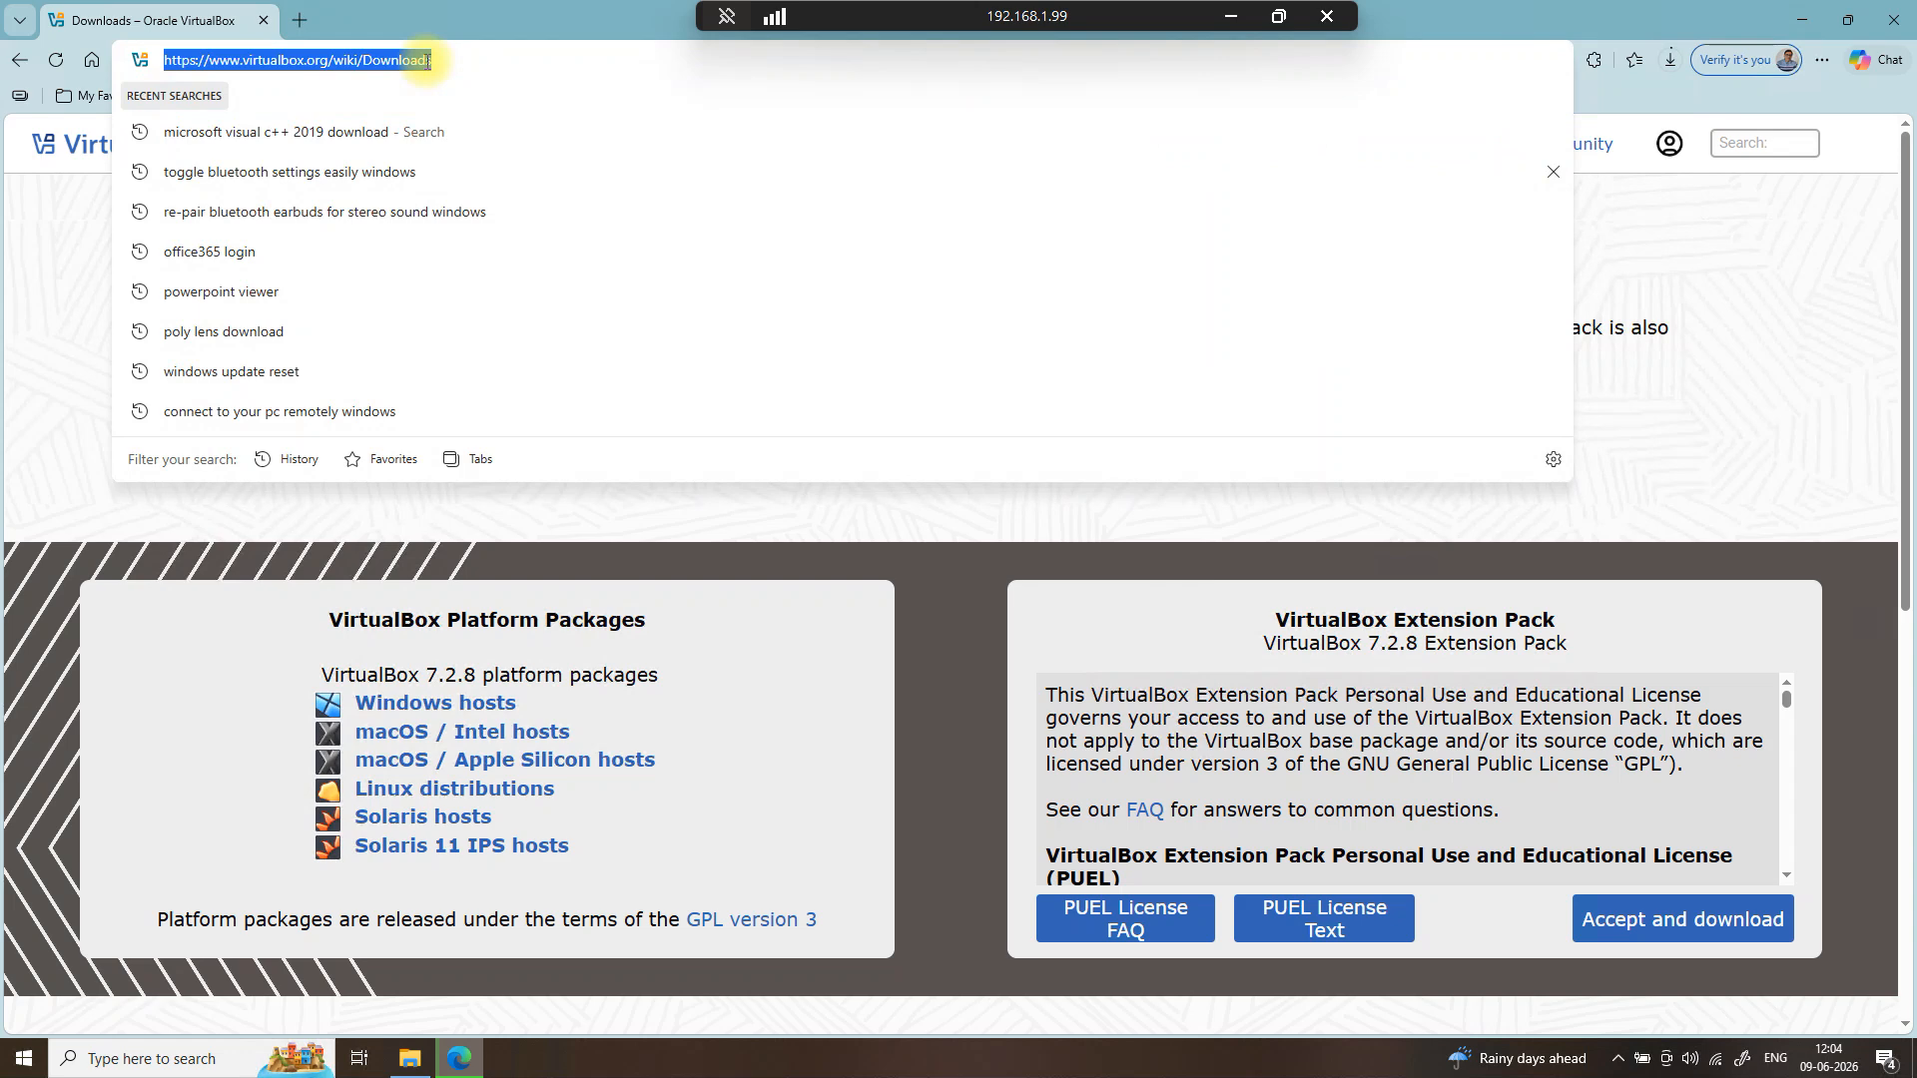
pyautogui.write('https:')
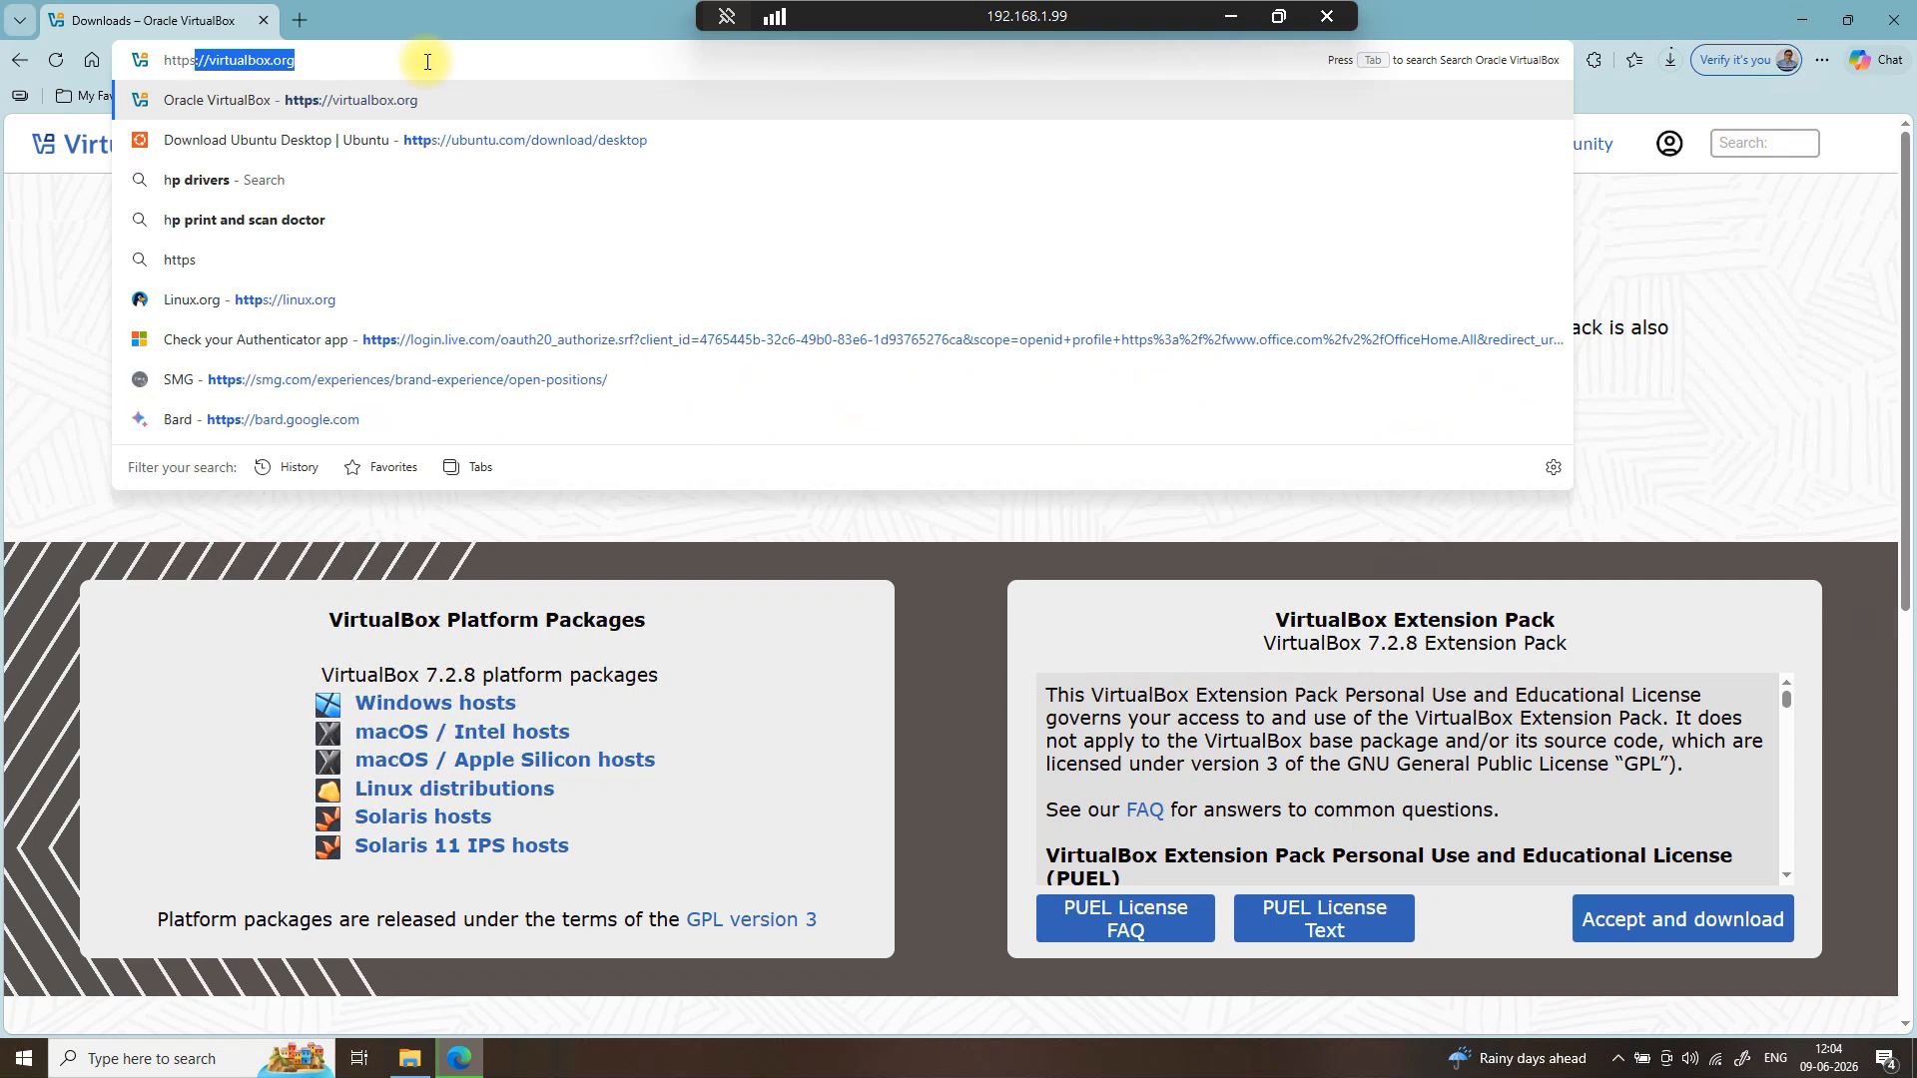
pyautogui.write('//www.')
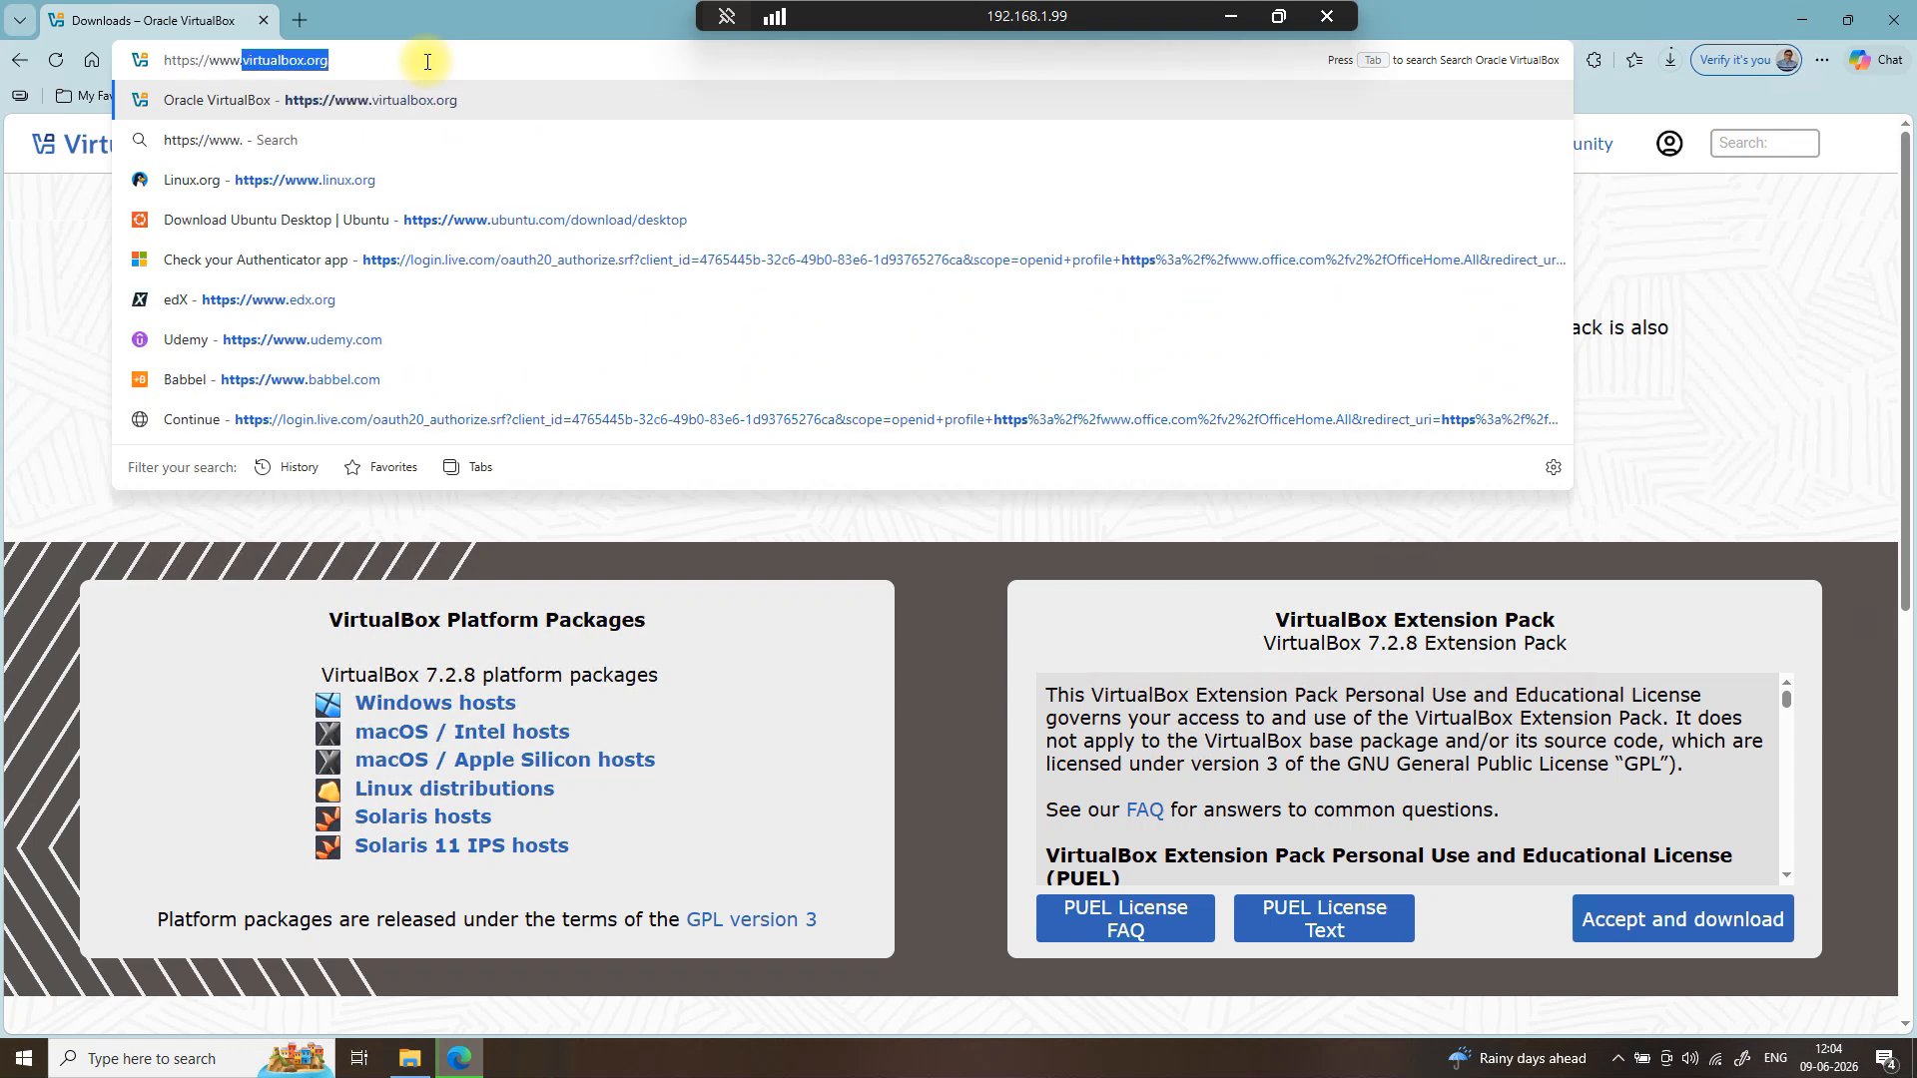
pyautogui.write('ubunt')
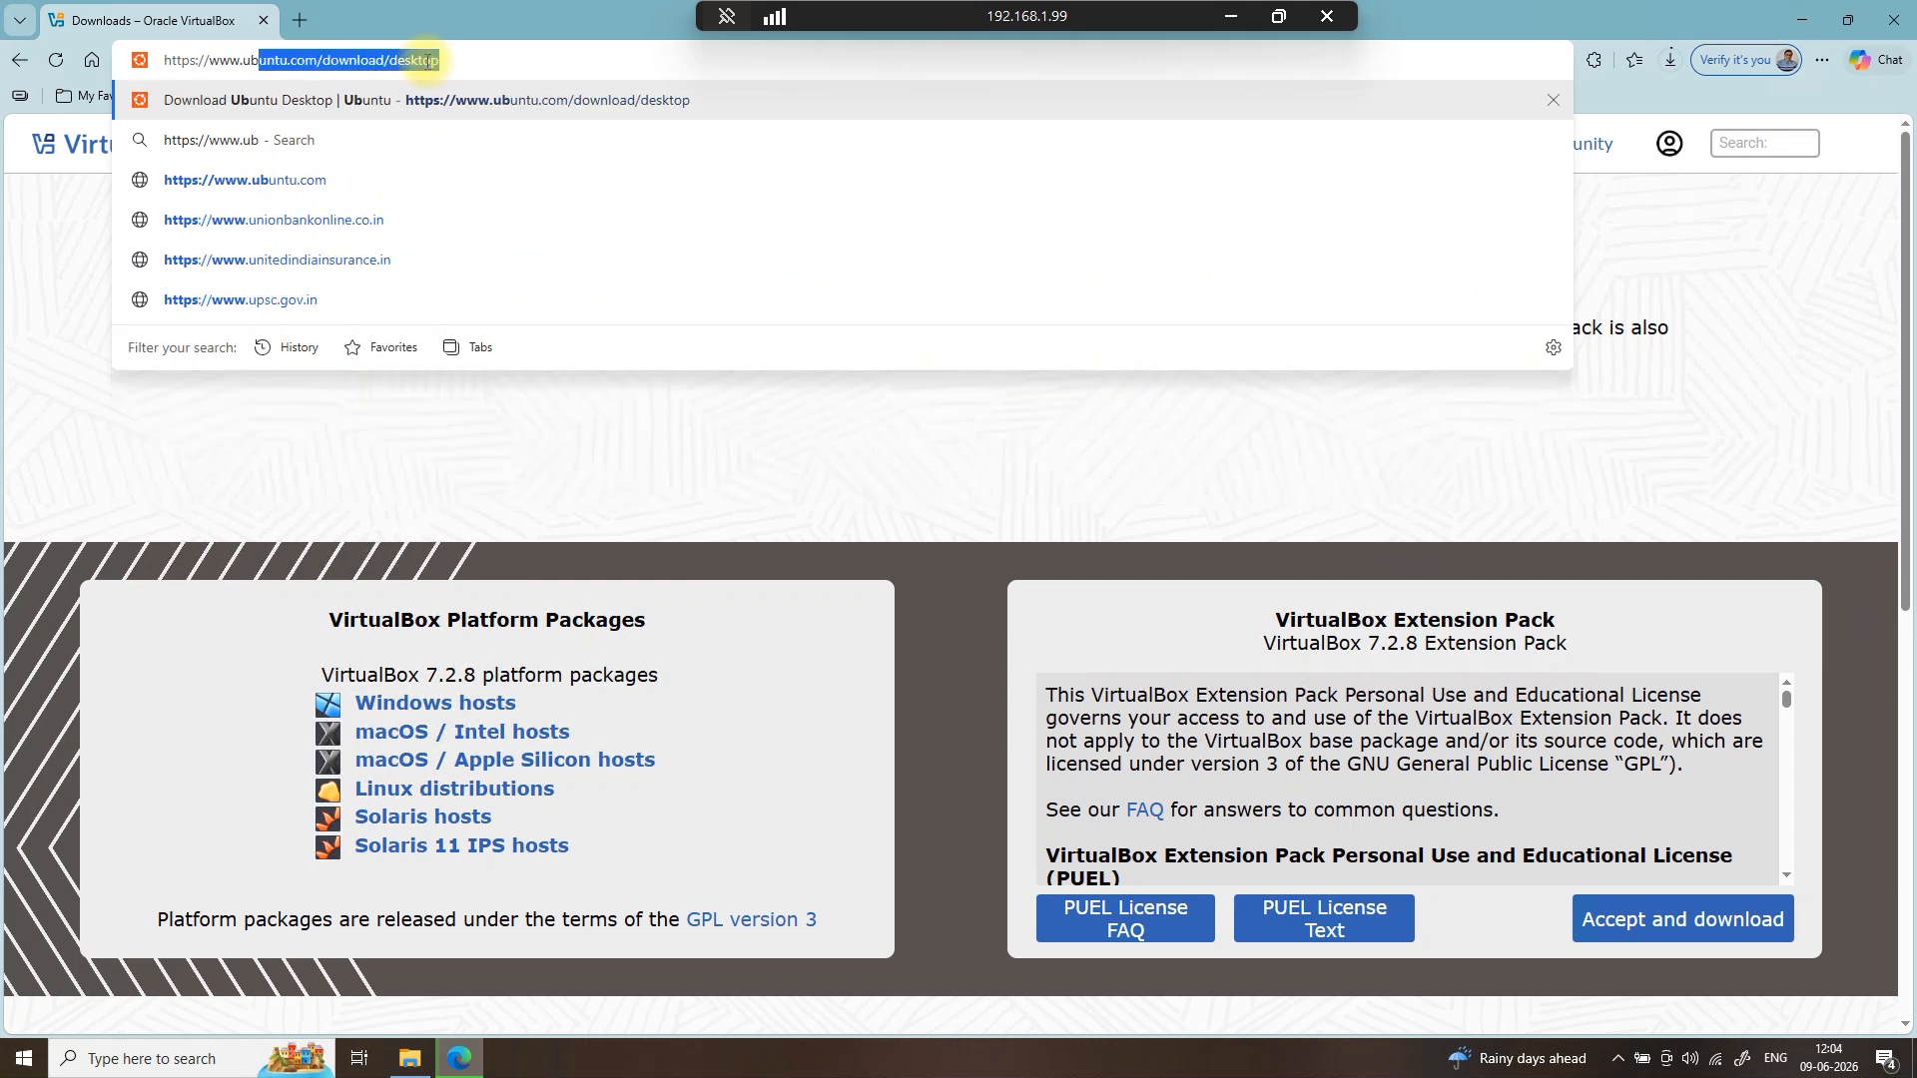
pyautogui.write('u.com')
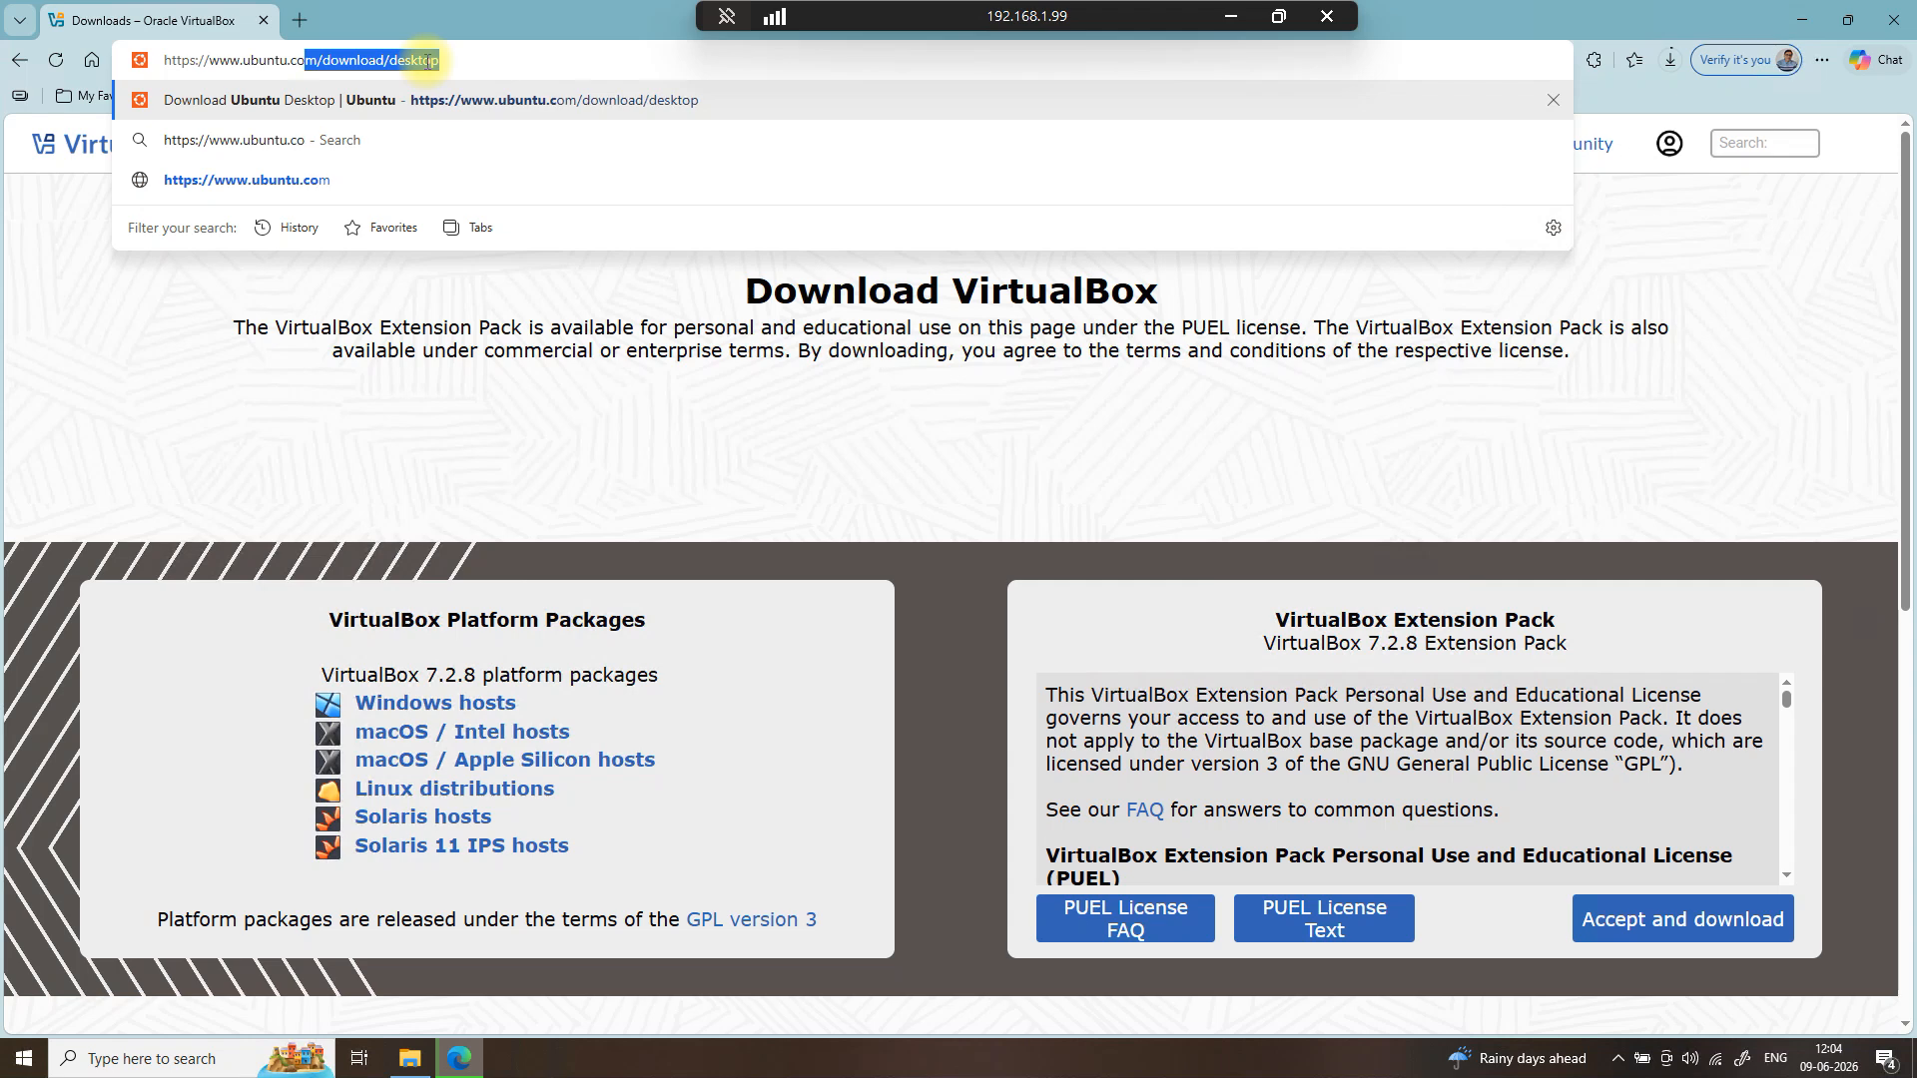
pyautogui.write('/downl')
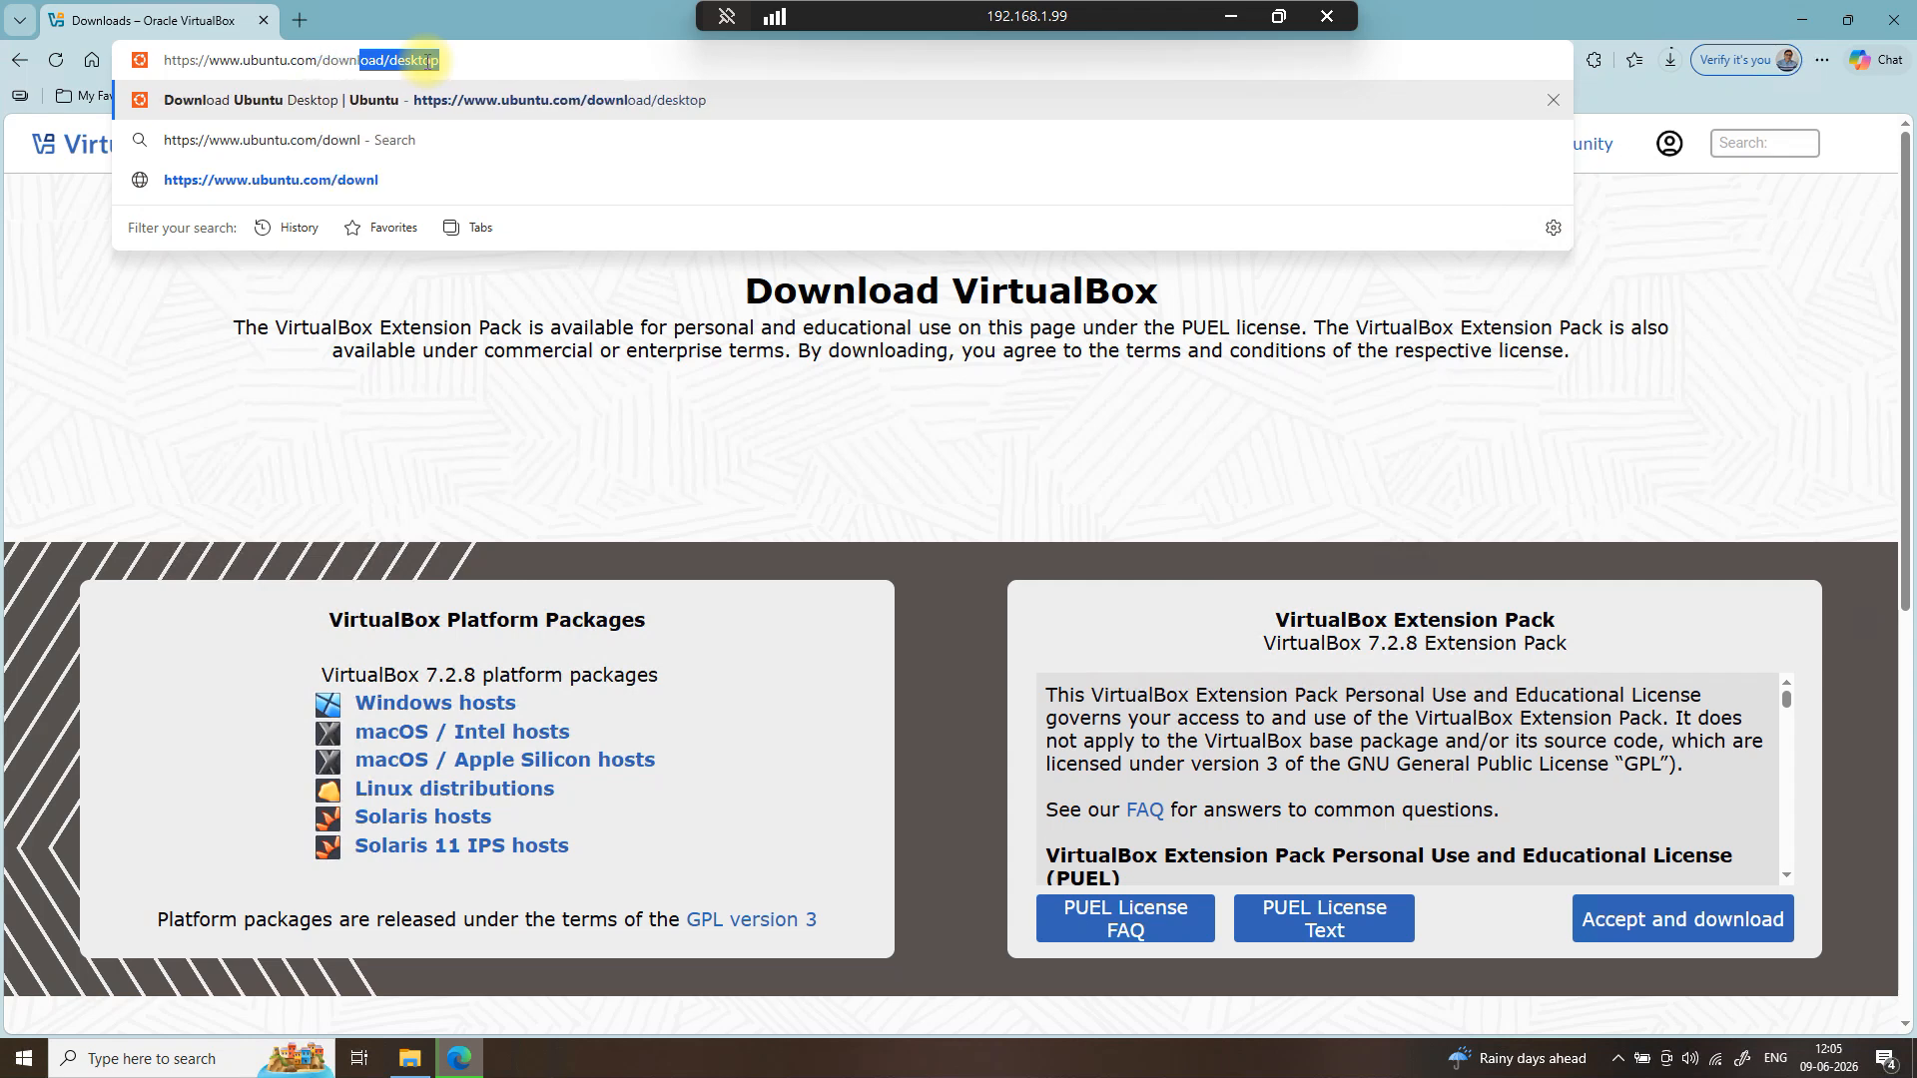
pyautogui.write('oad/desktop')
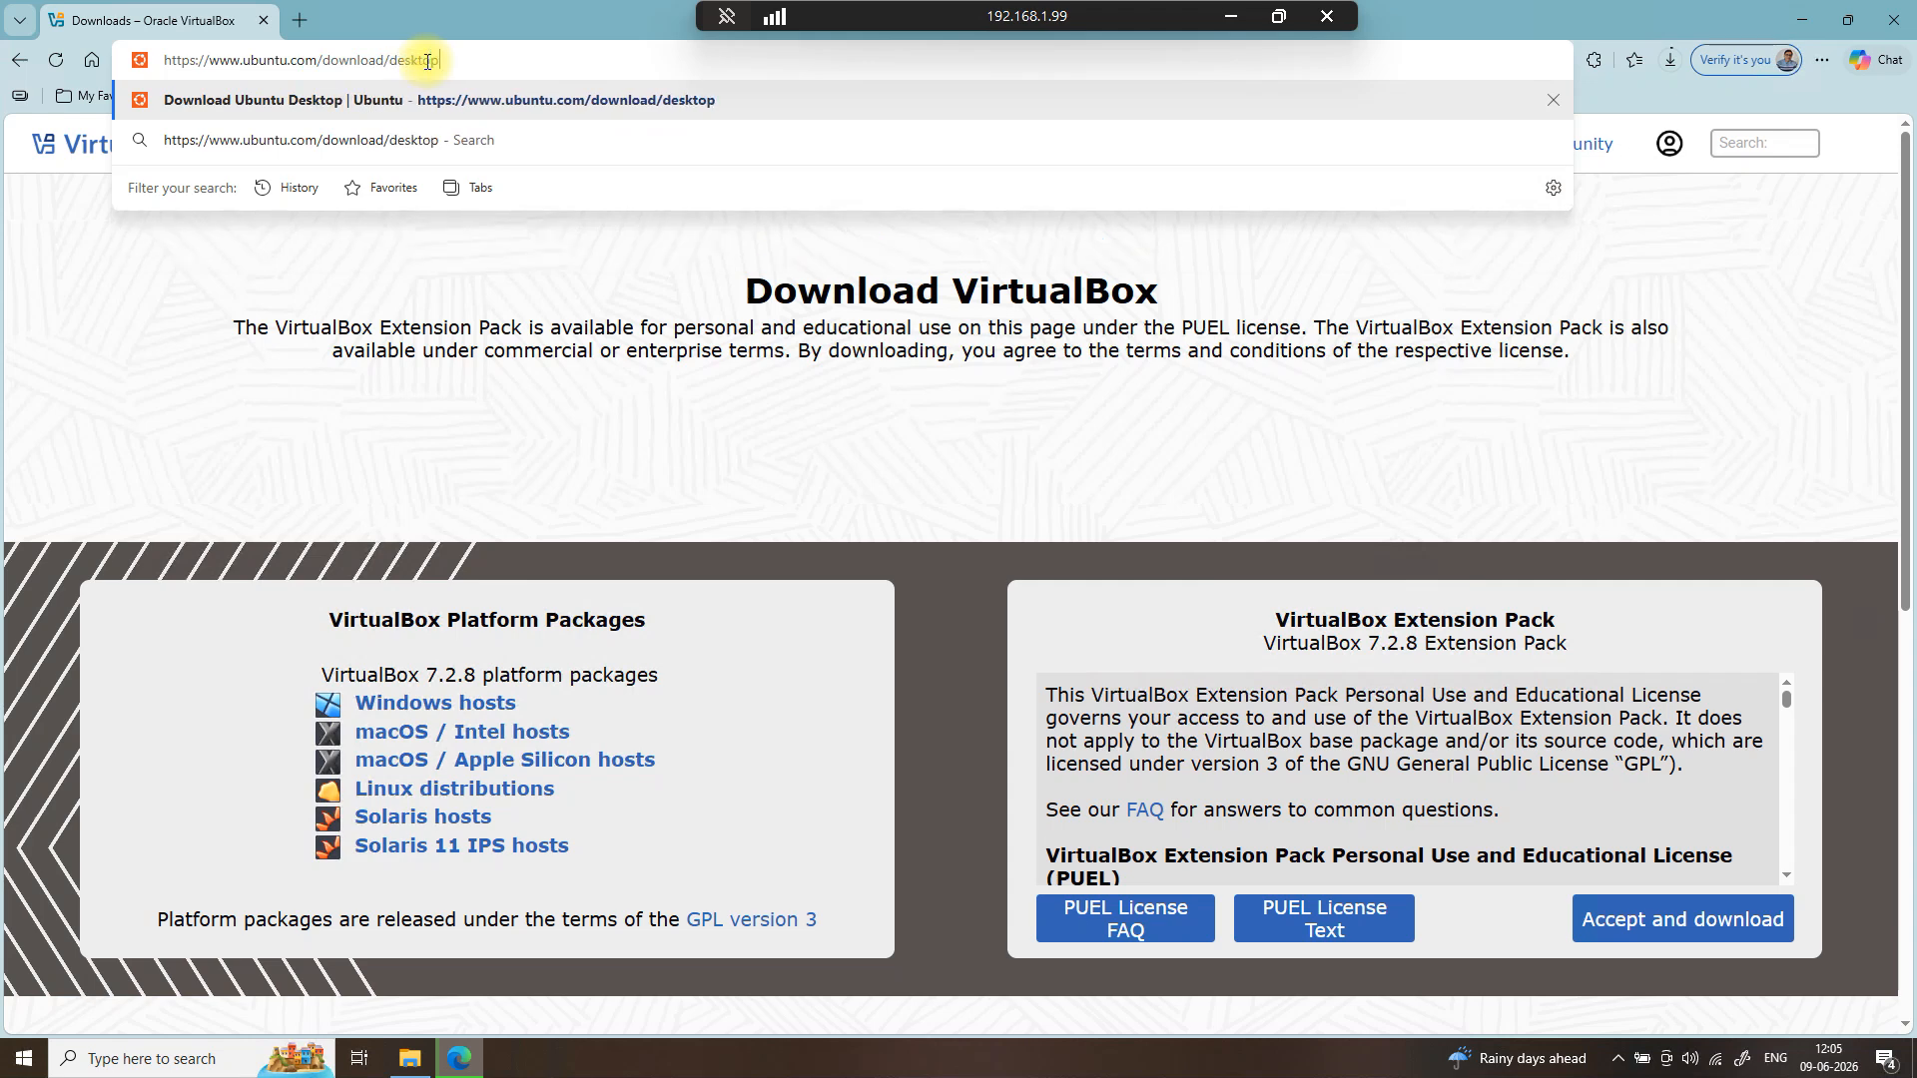
pyautogui.press('Return')
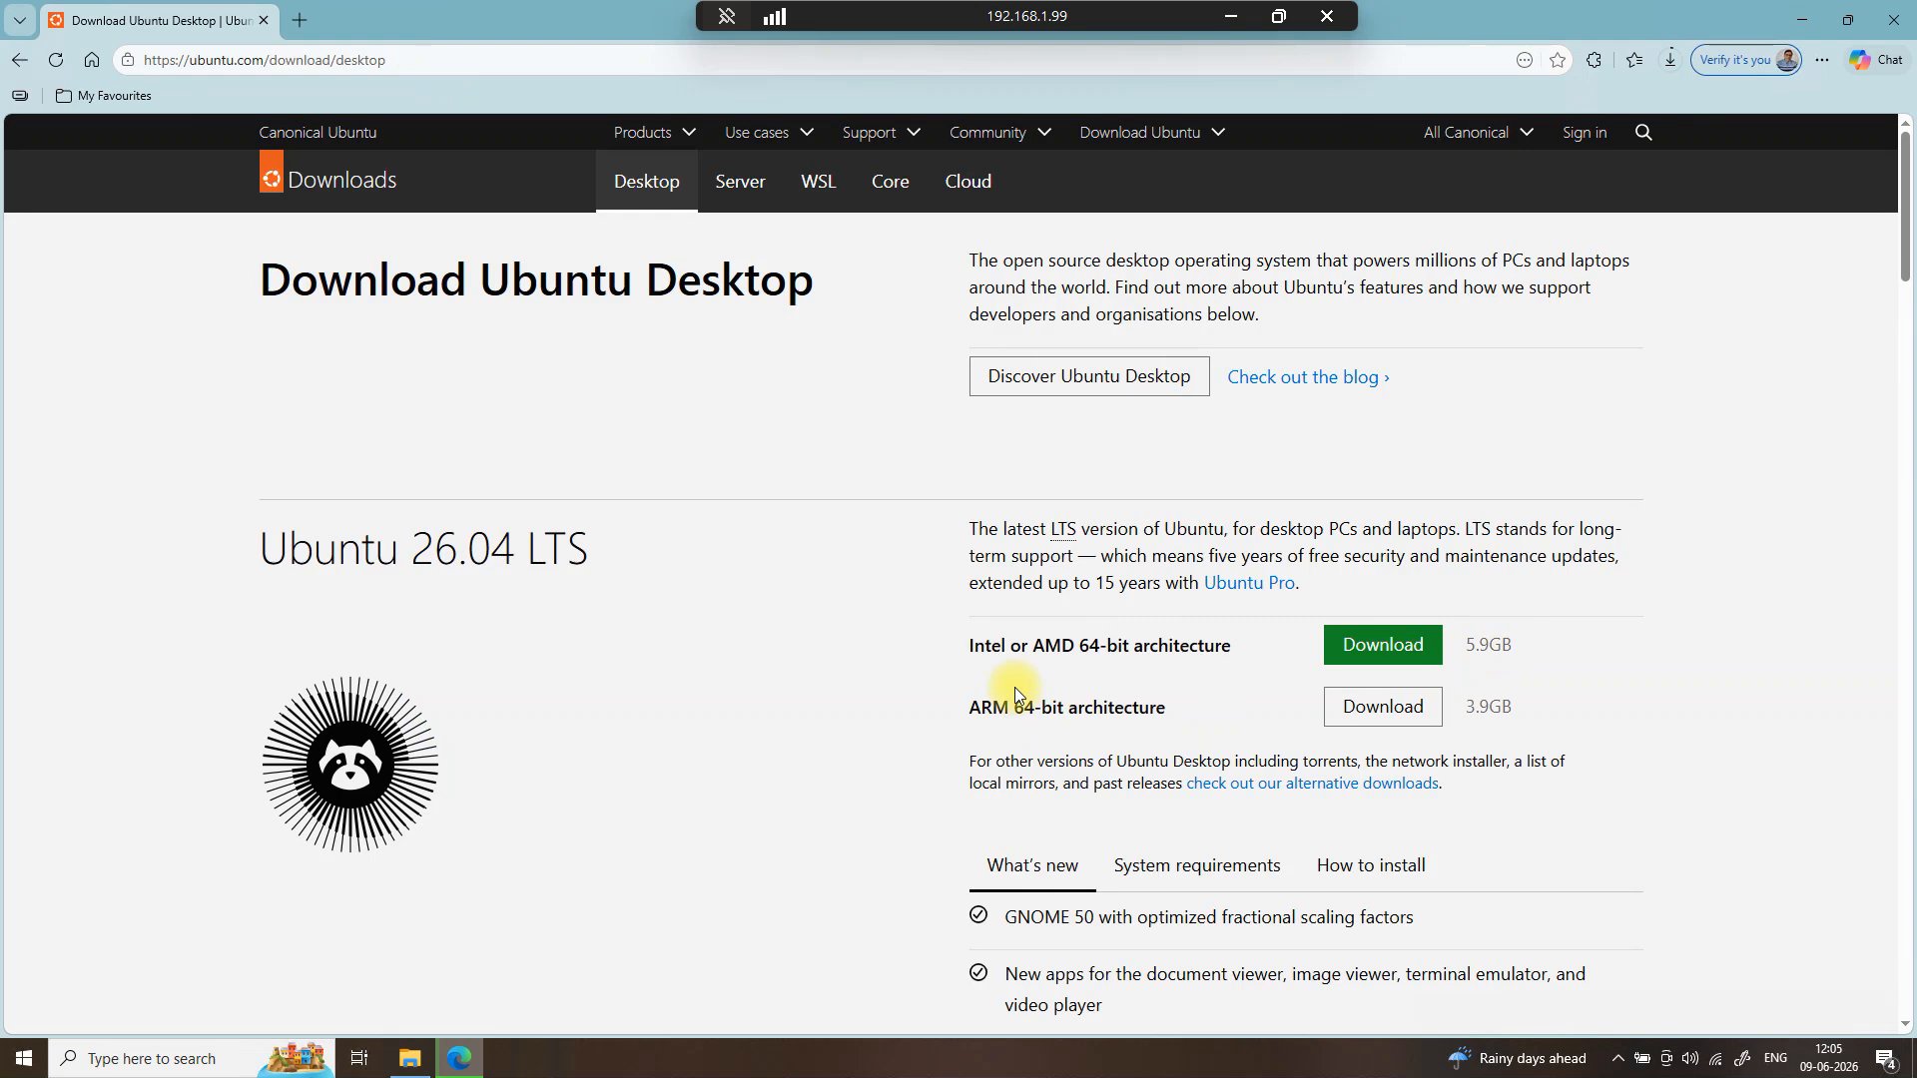
pyautogui.click(1396, 655)
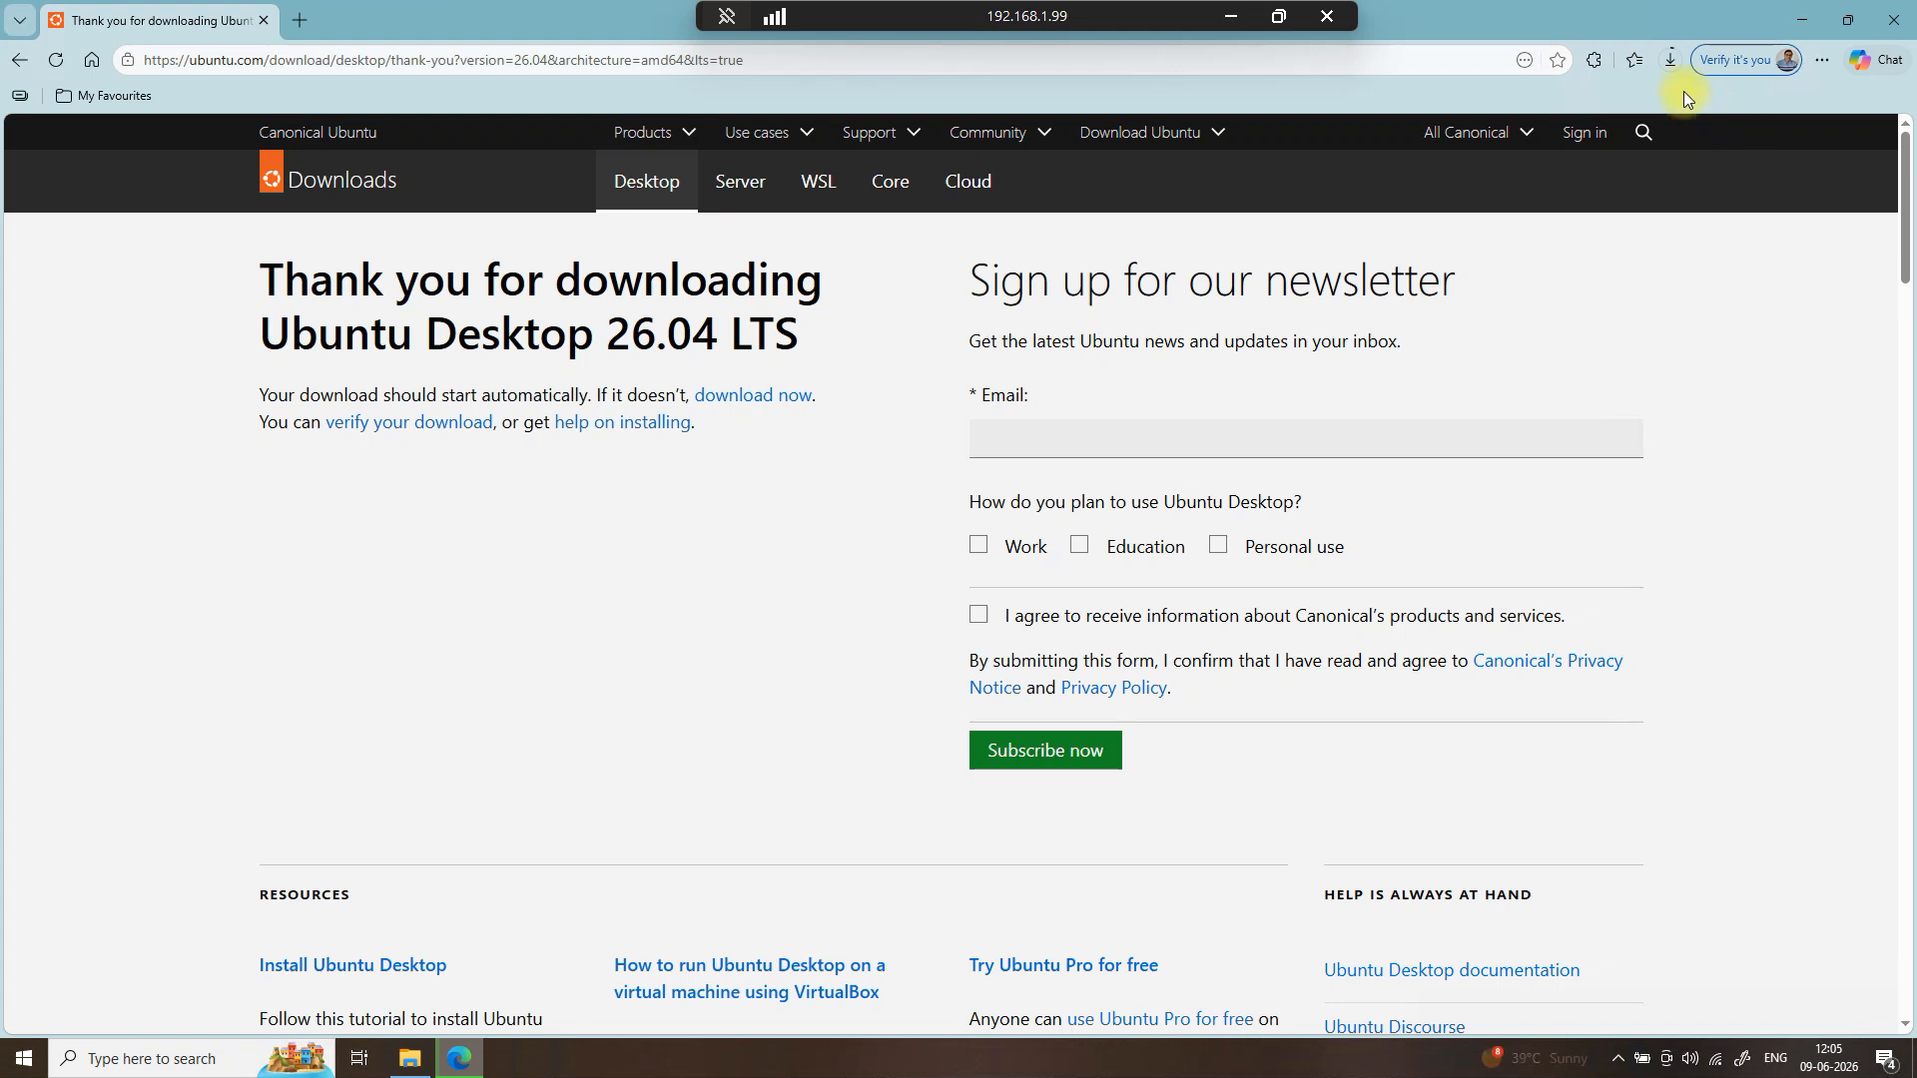
# - Check the status of the VirtualBox and Ubuntu files in the browser's download list
pyautogui.click(1673, 64)
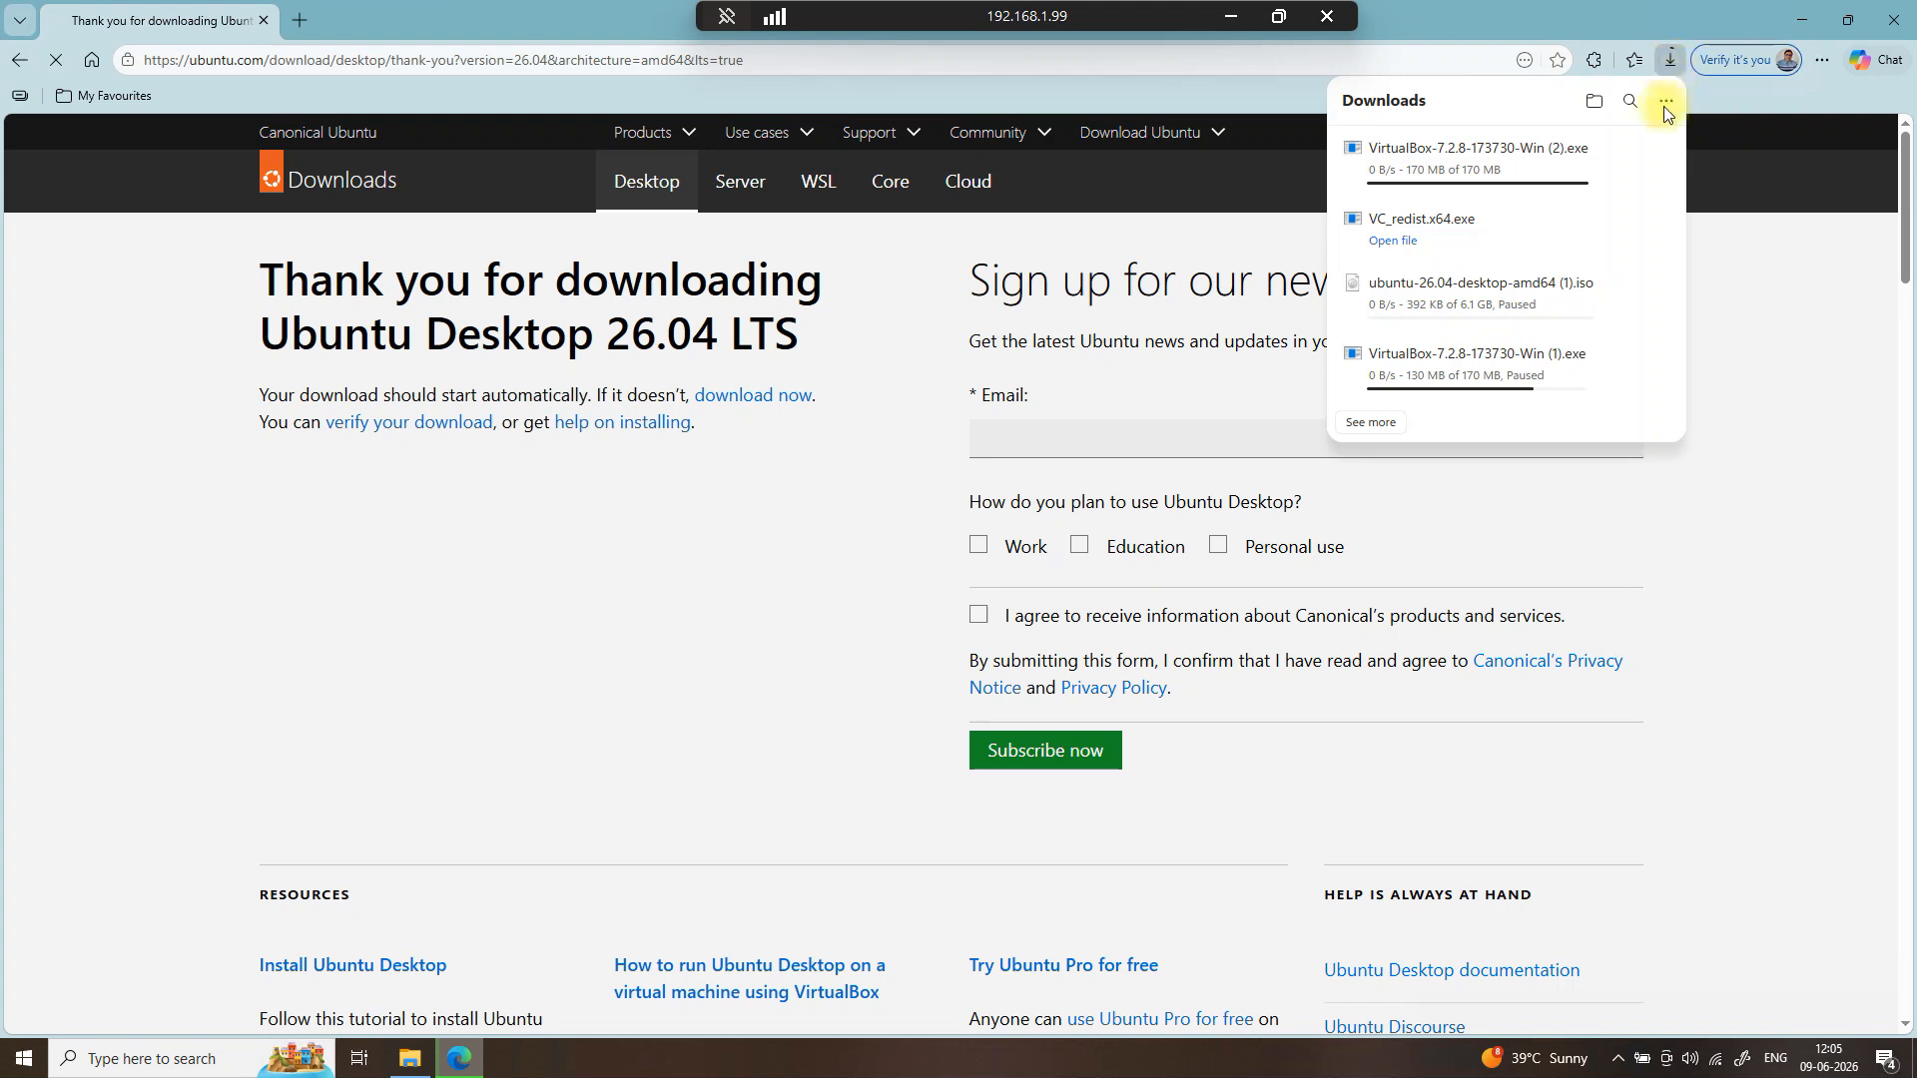
pyautogui.moveTo(1643, 165)
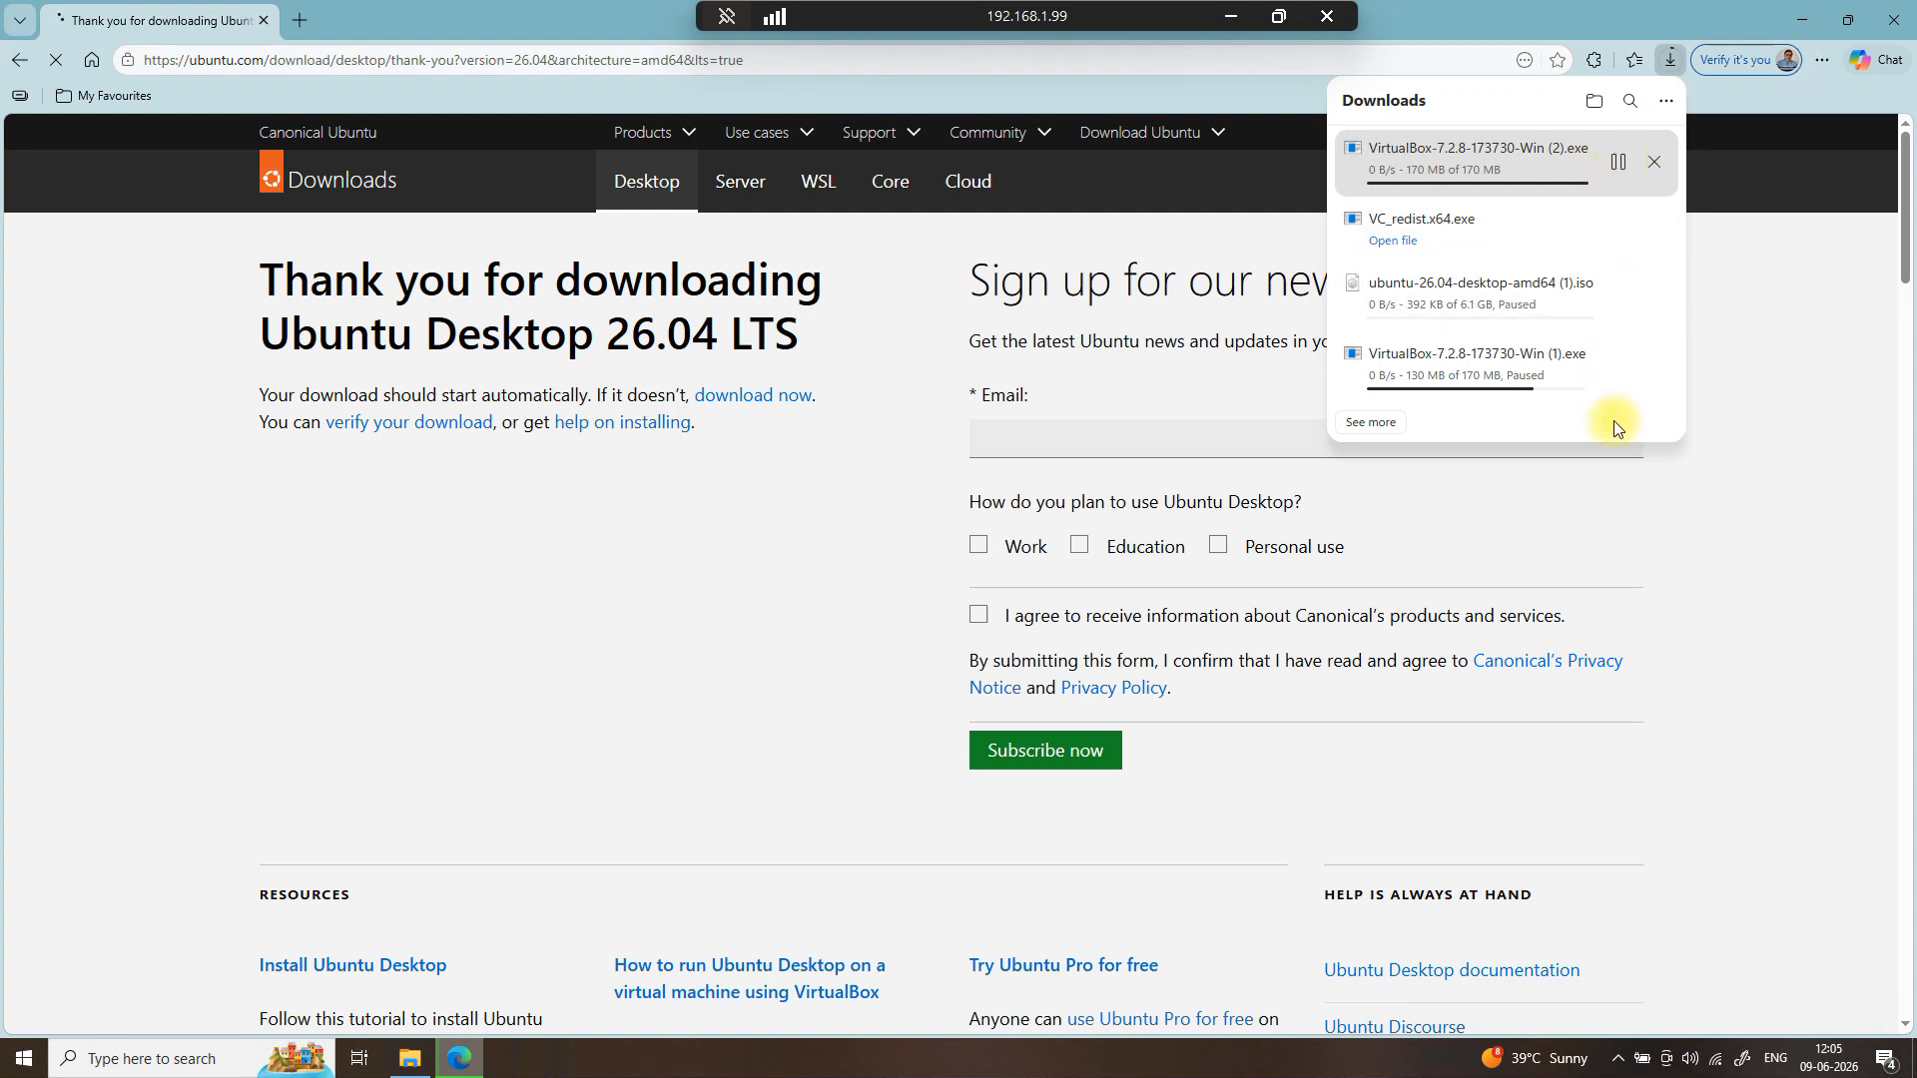
pyautogui.moveTo(1604, 375)
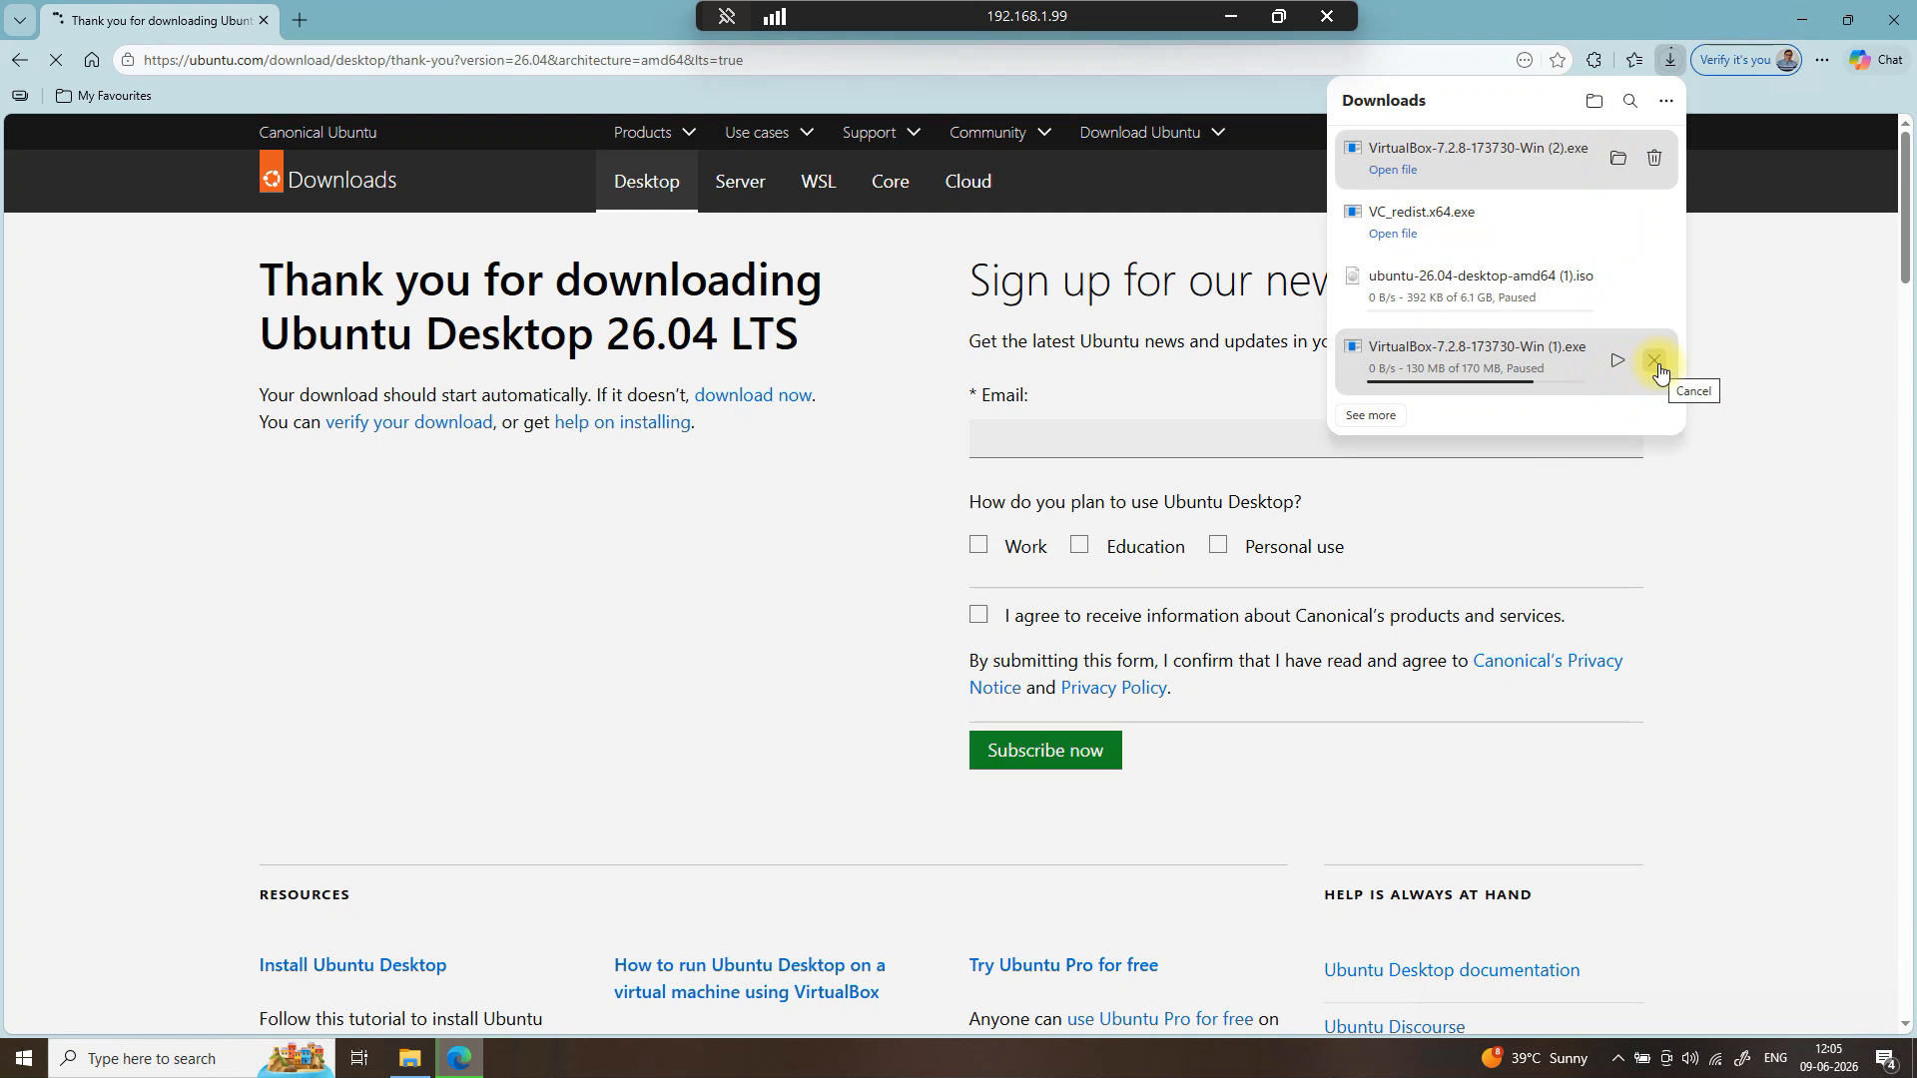
pyautogui.moveTo(1543, 277)
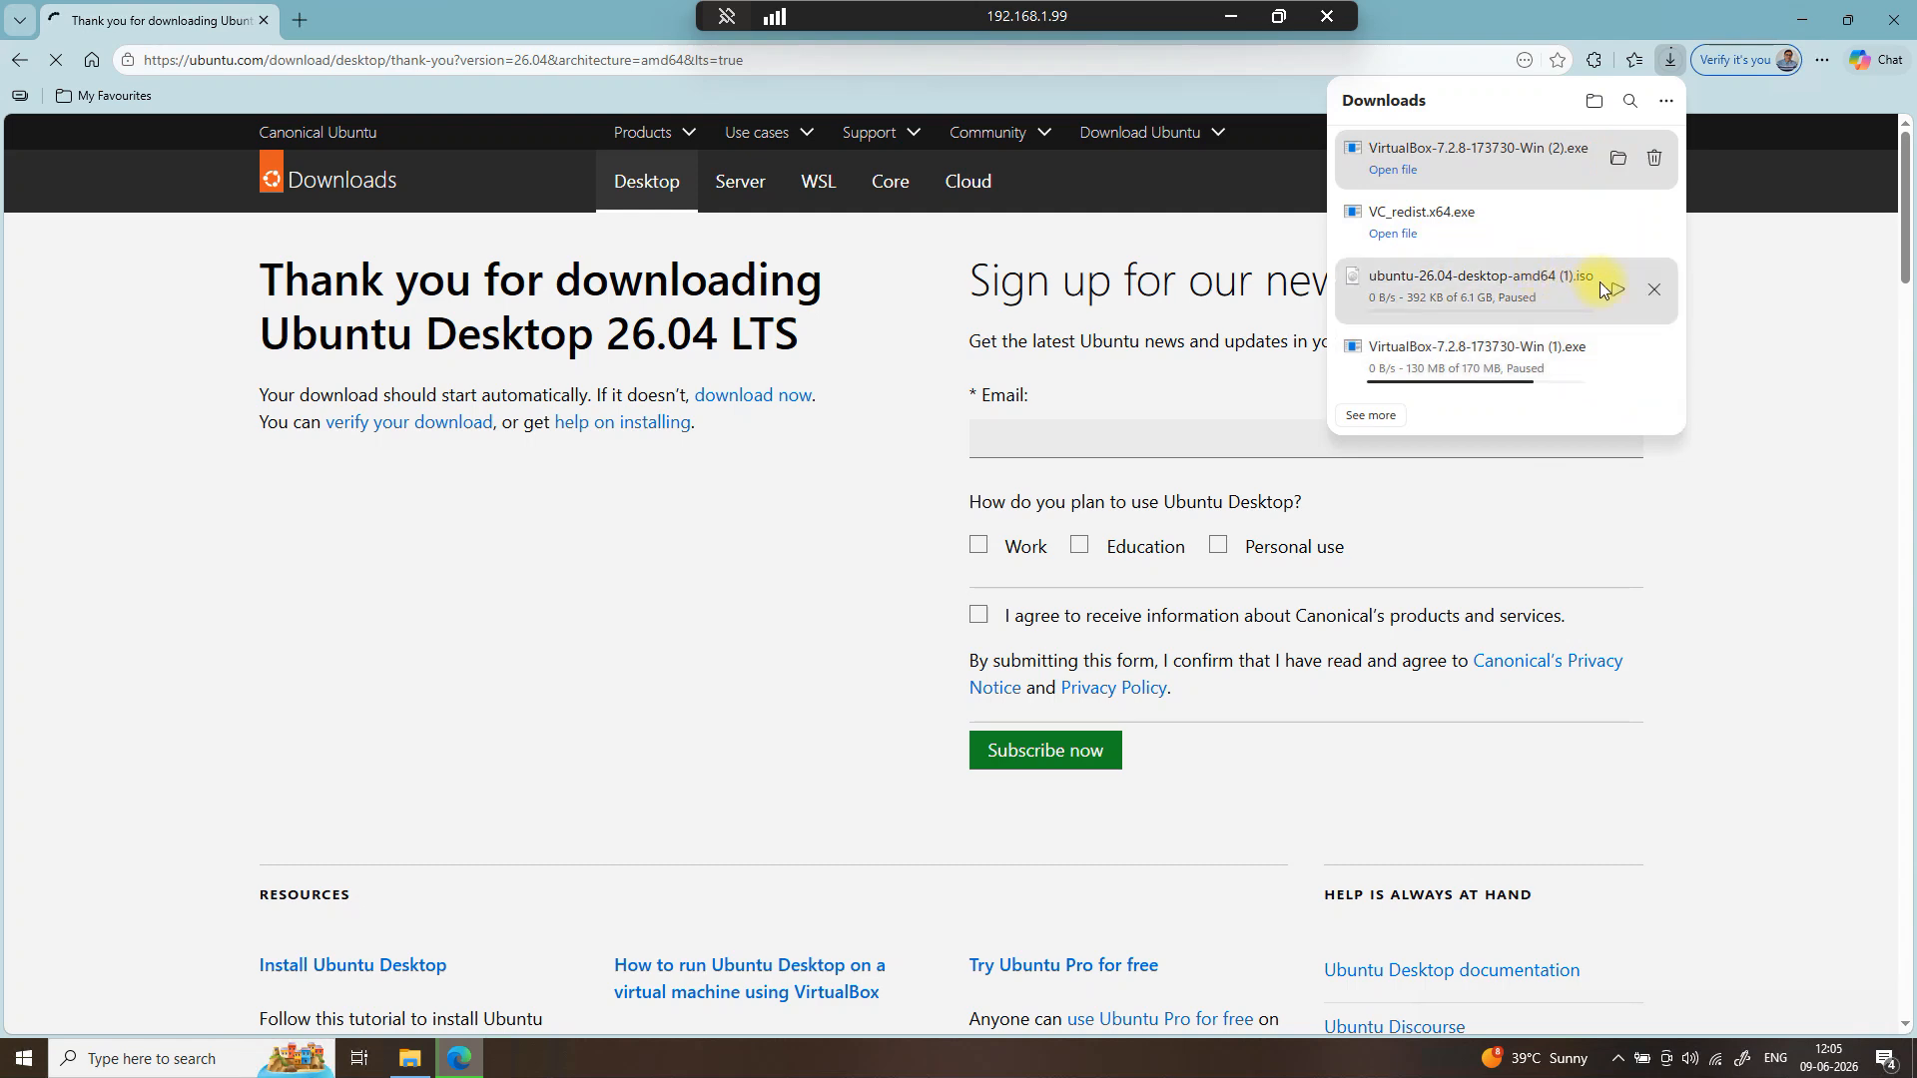
pyautogui.click(1655, 297)
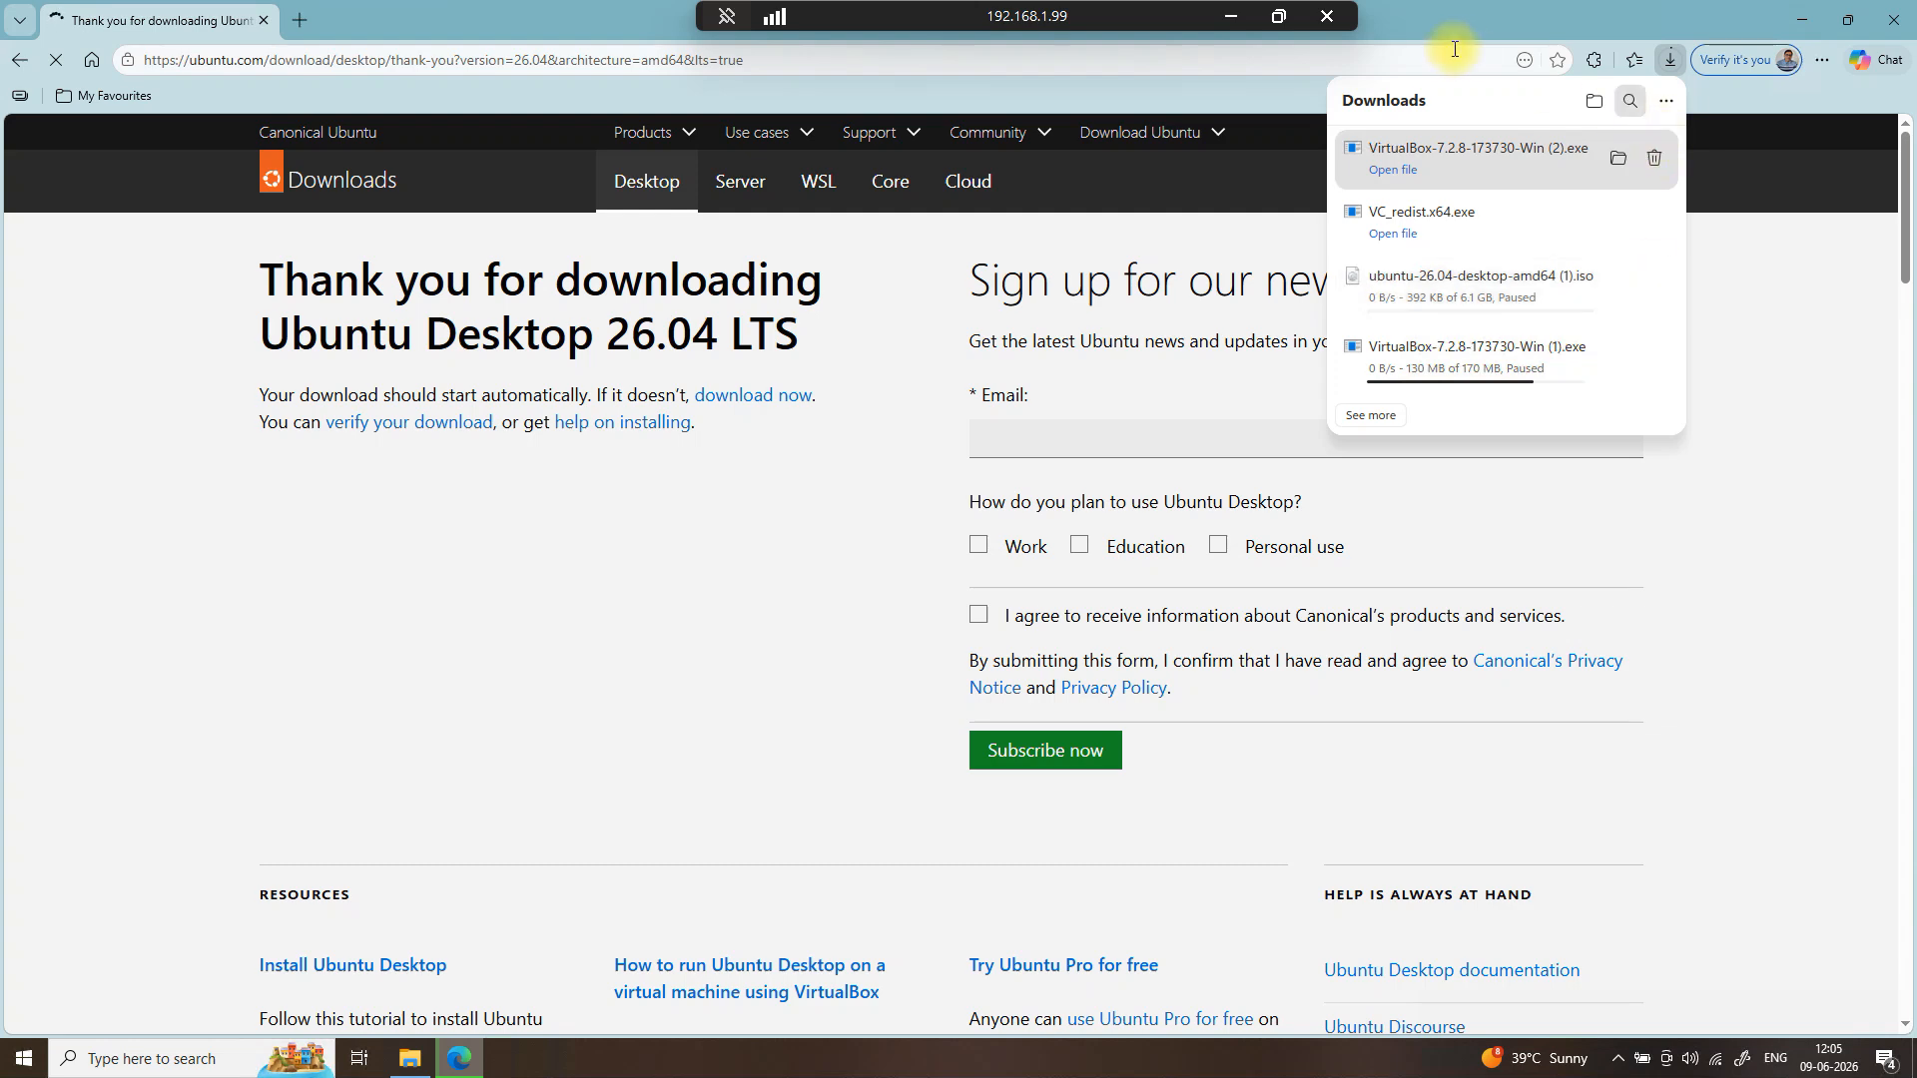
# - Switch to the Downloads folder and launch the VirtualBox-7.2.8-173730-Win installer, allowing it to make changes to the device
pyautogui.click(1812, 21)
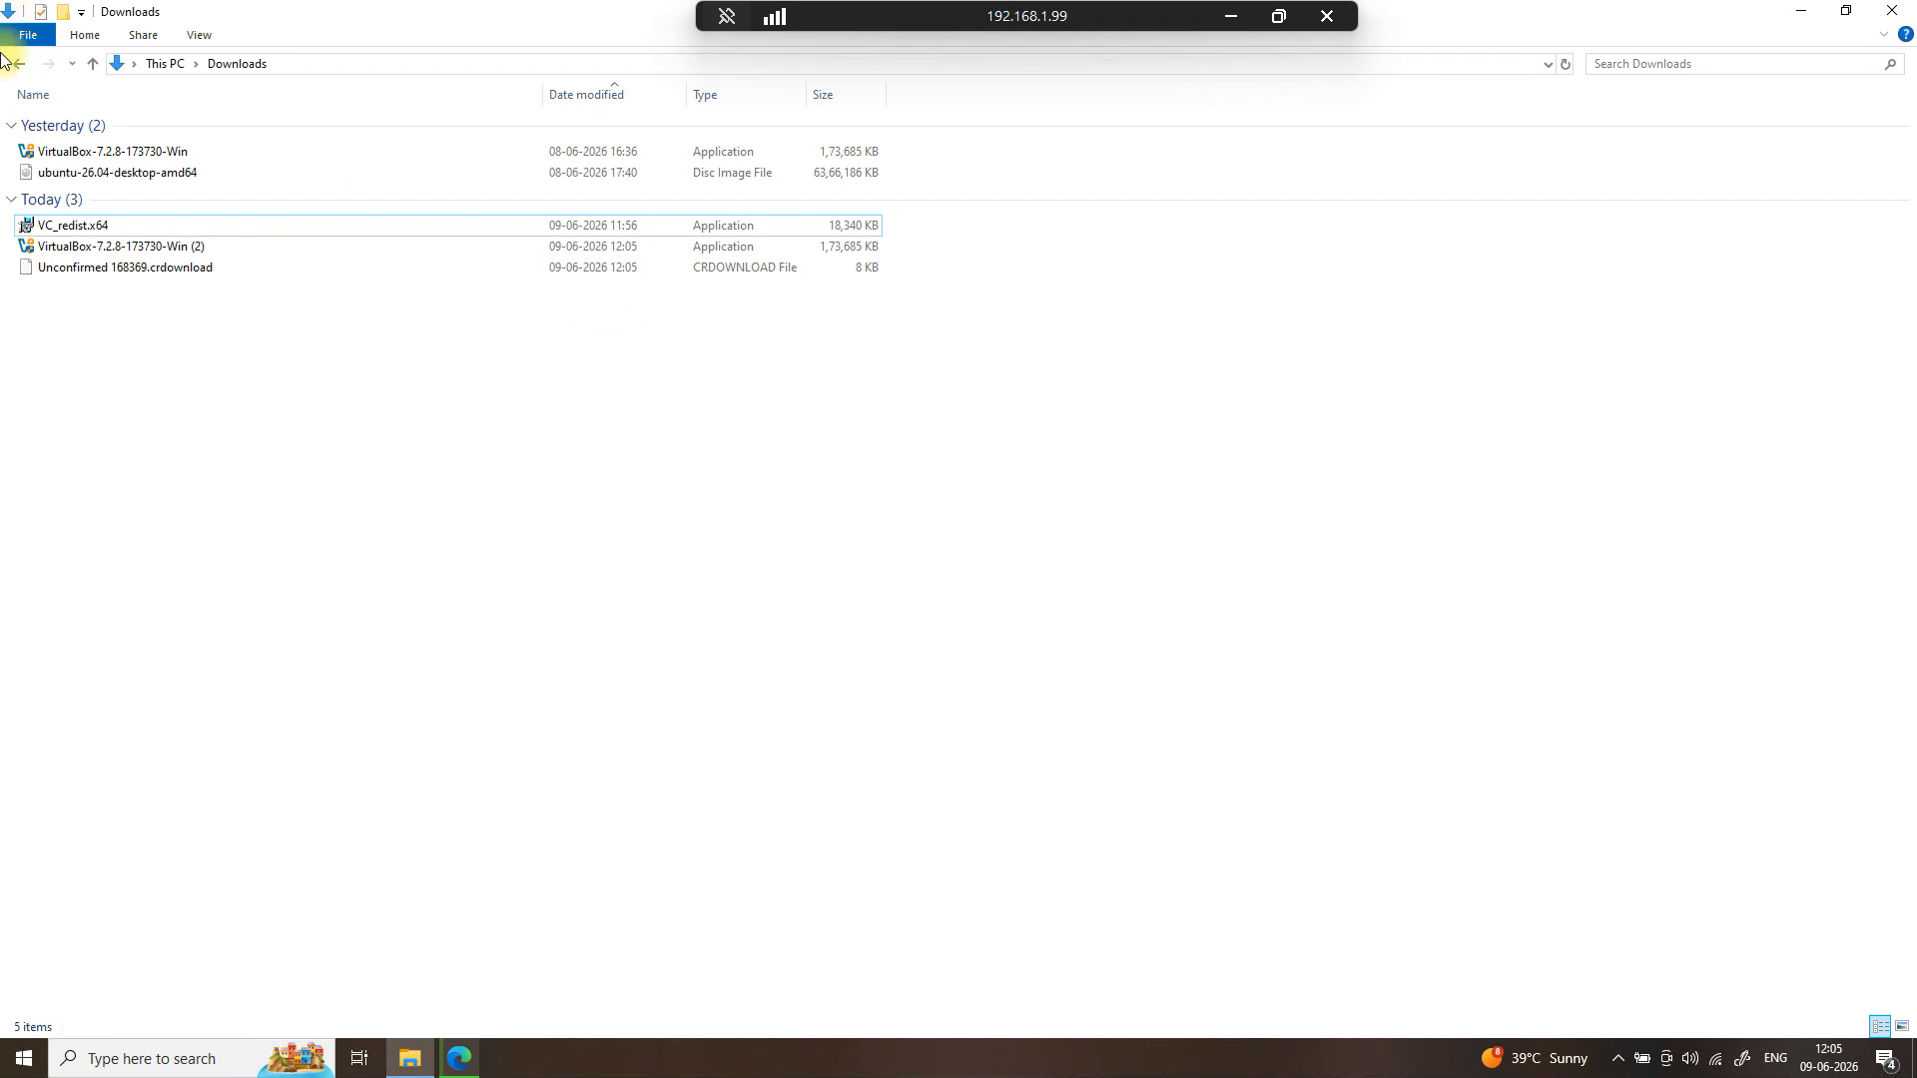
pyautogui.doubleClick(62, 150)
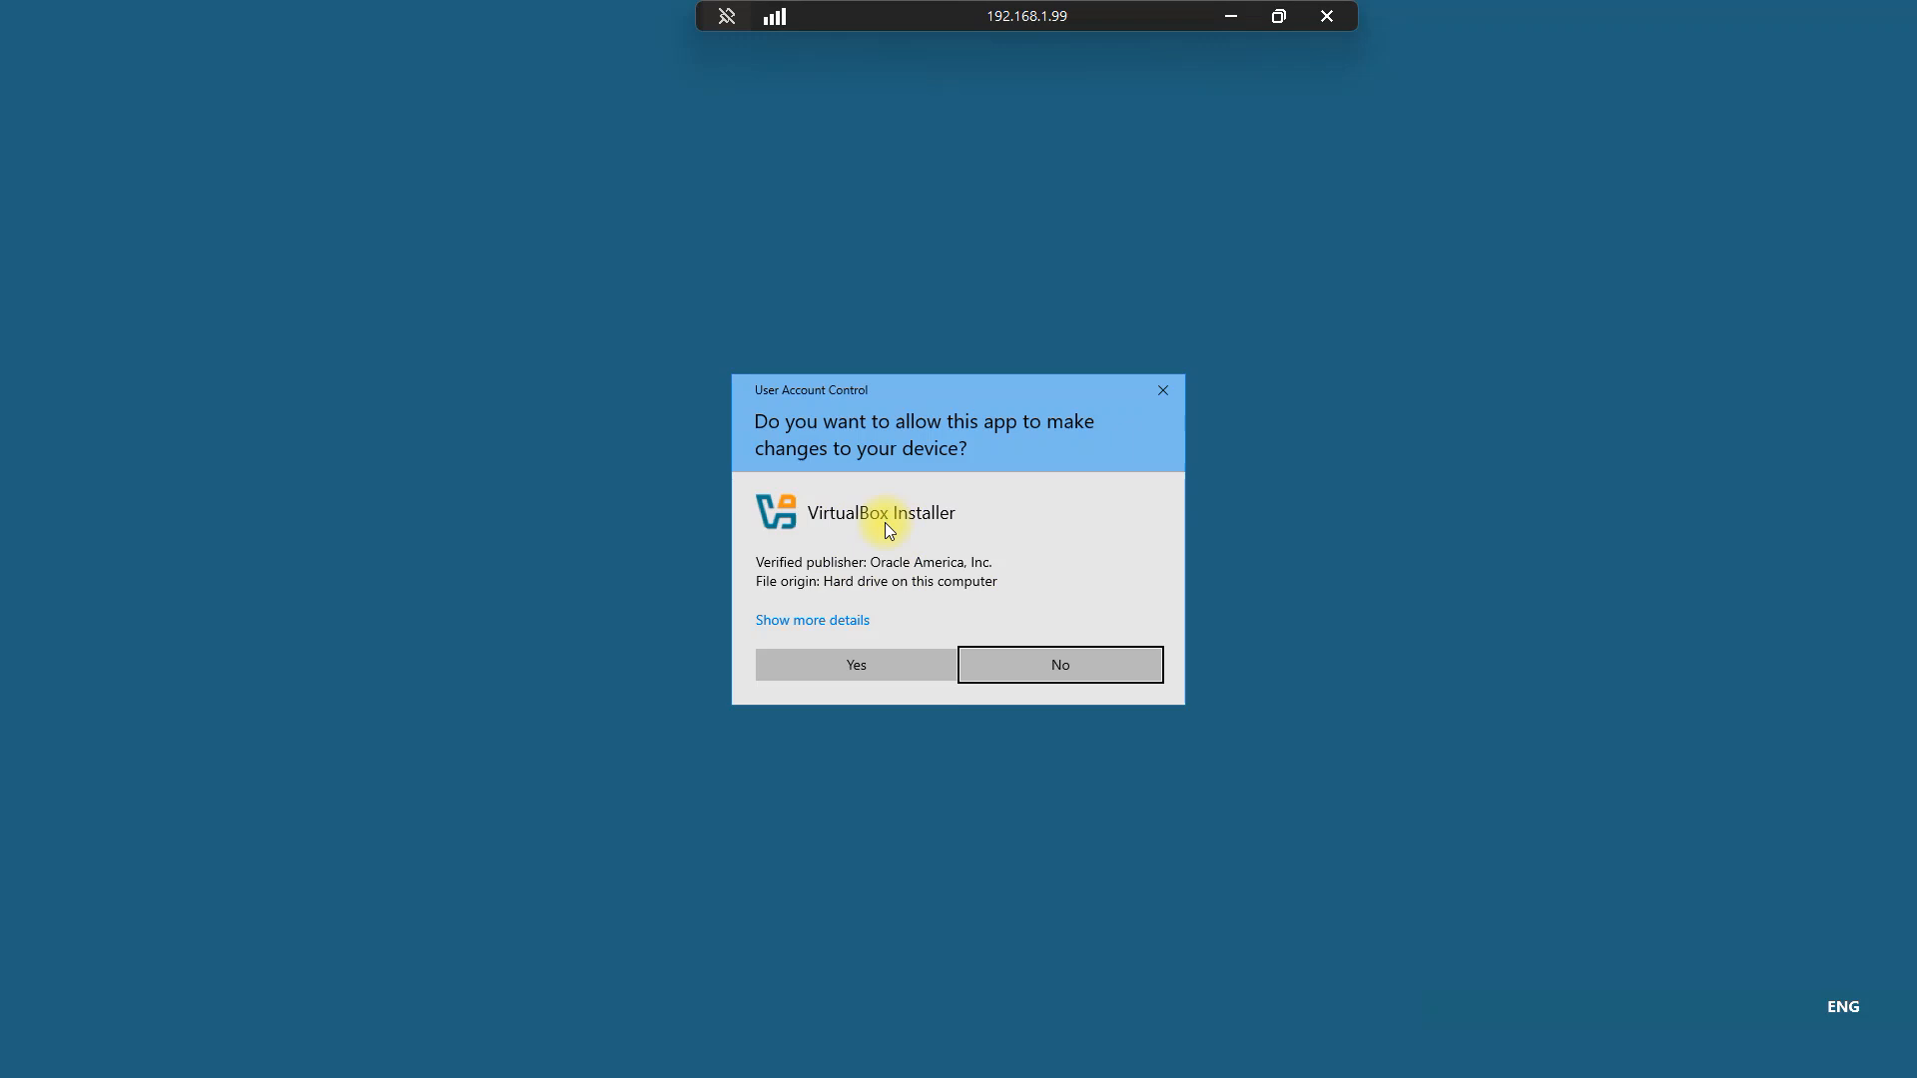
pyautogui.click(885, 675)
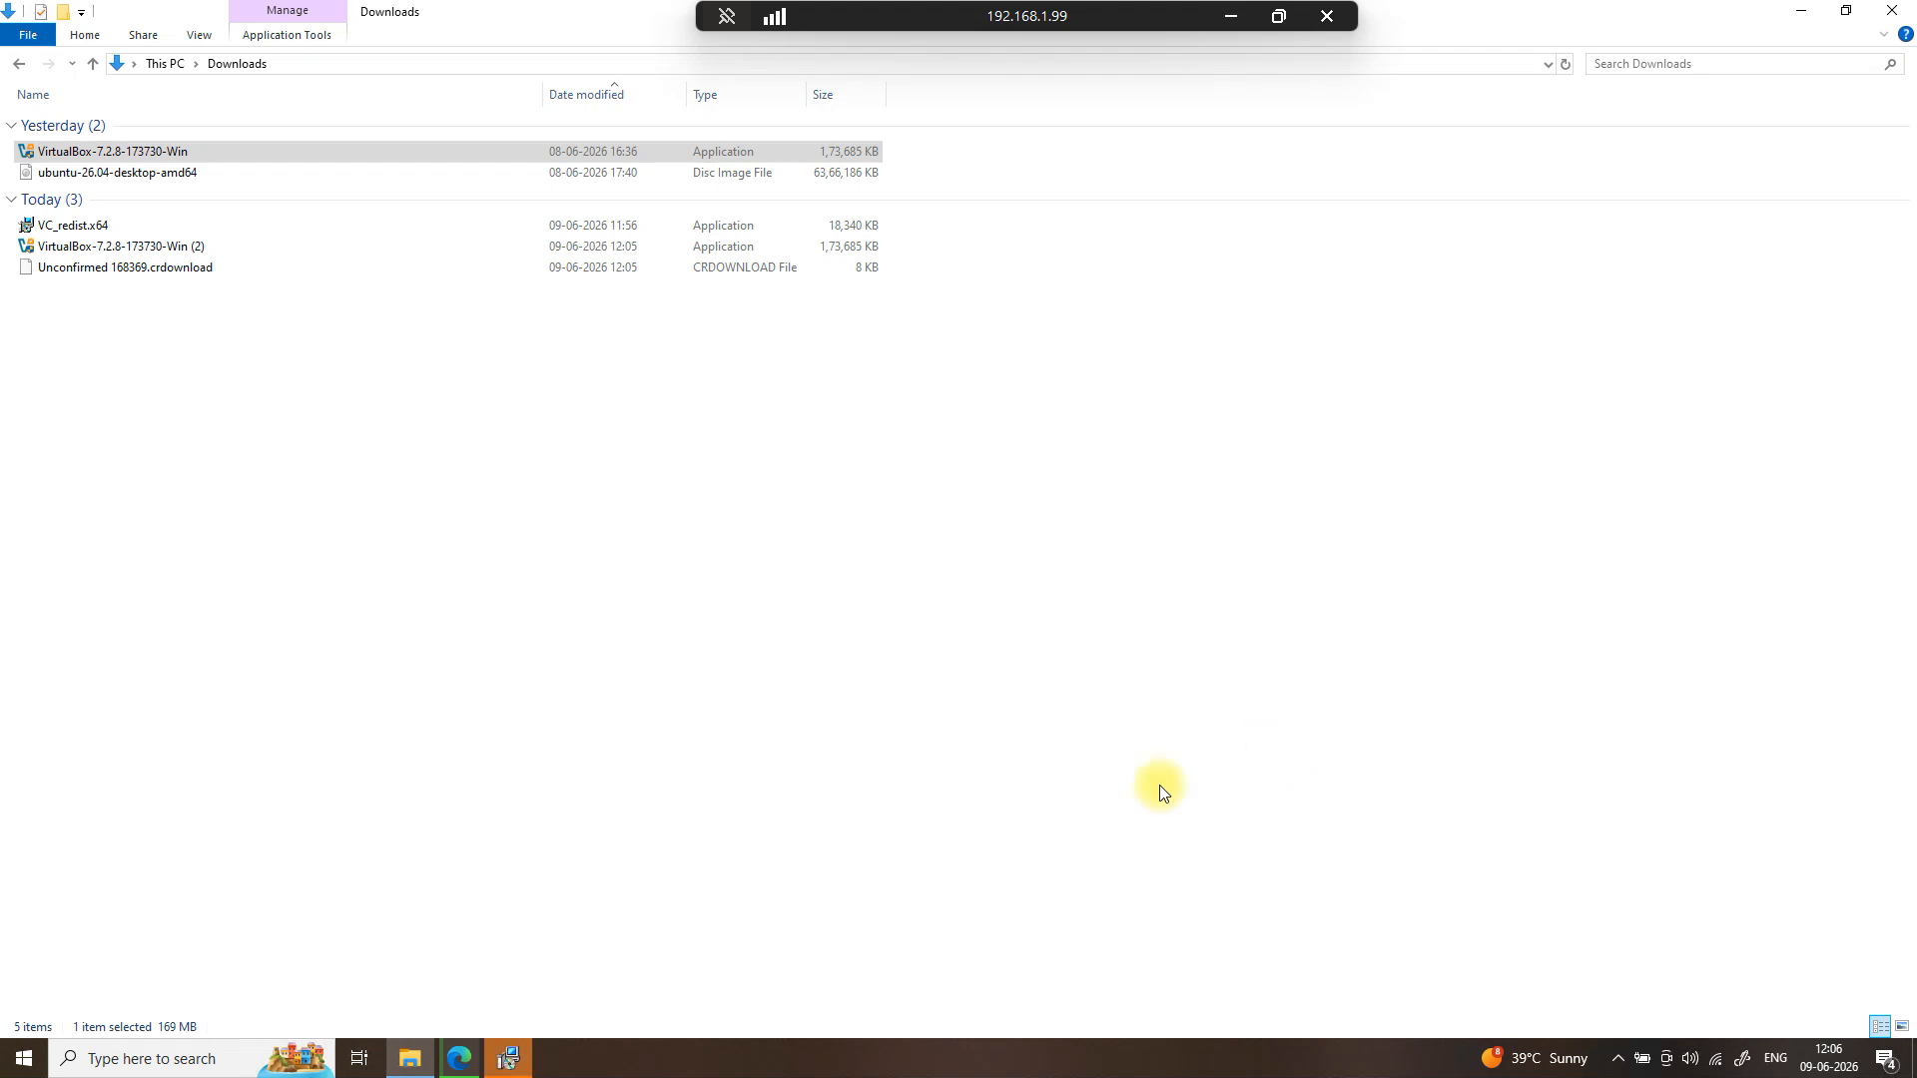
pyautogui.click(506, 1060)
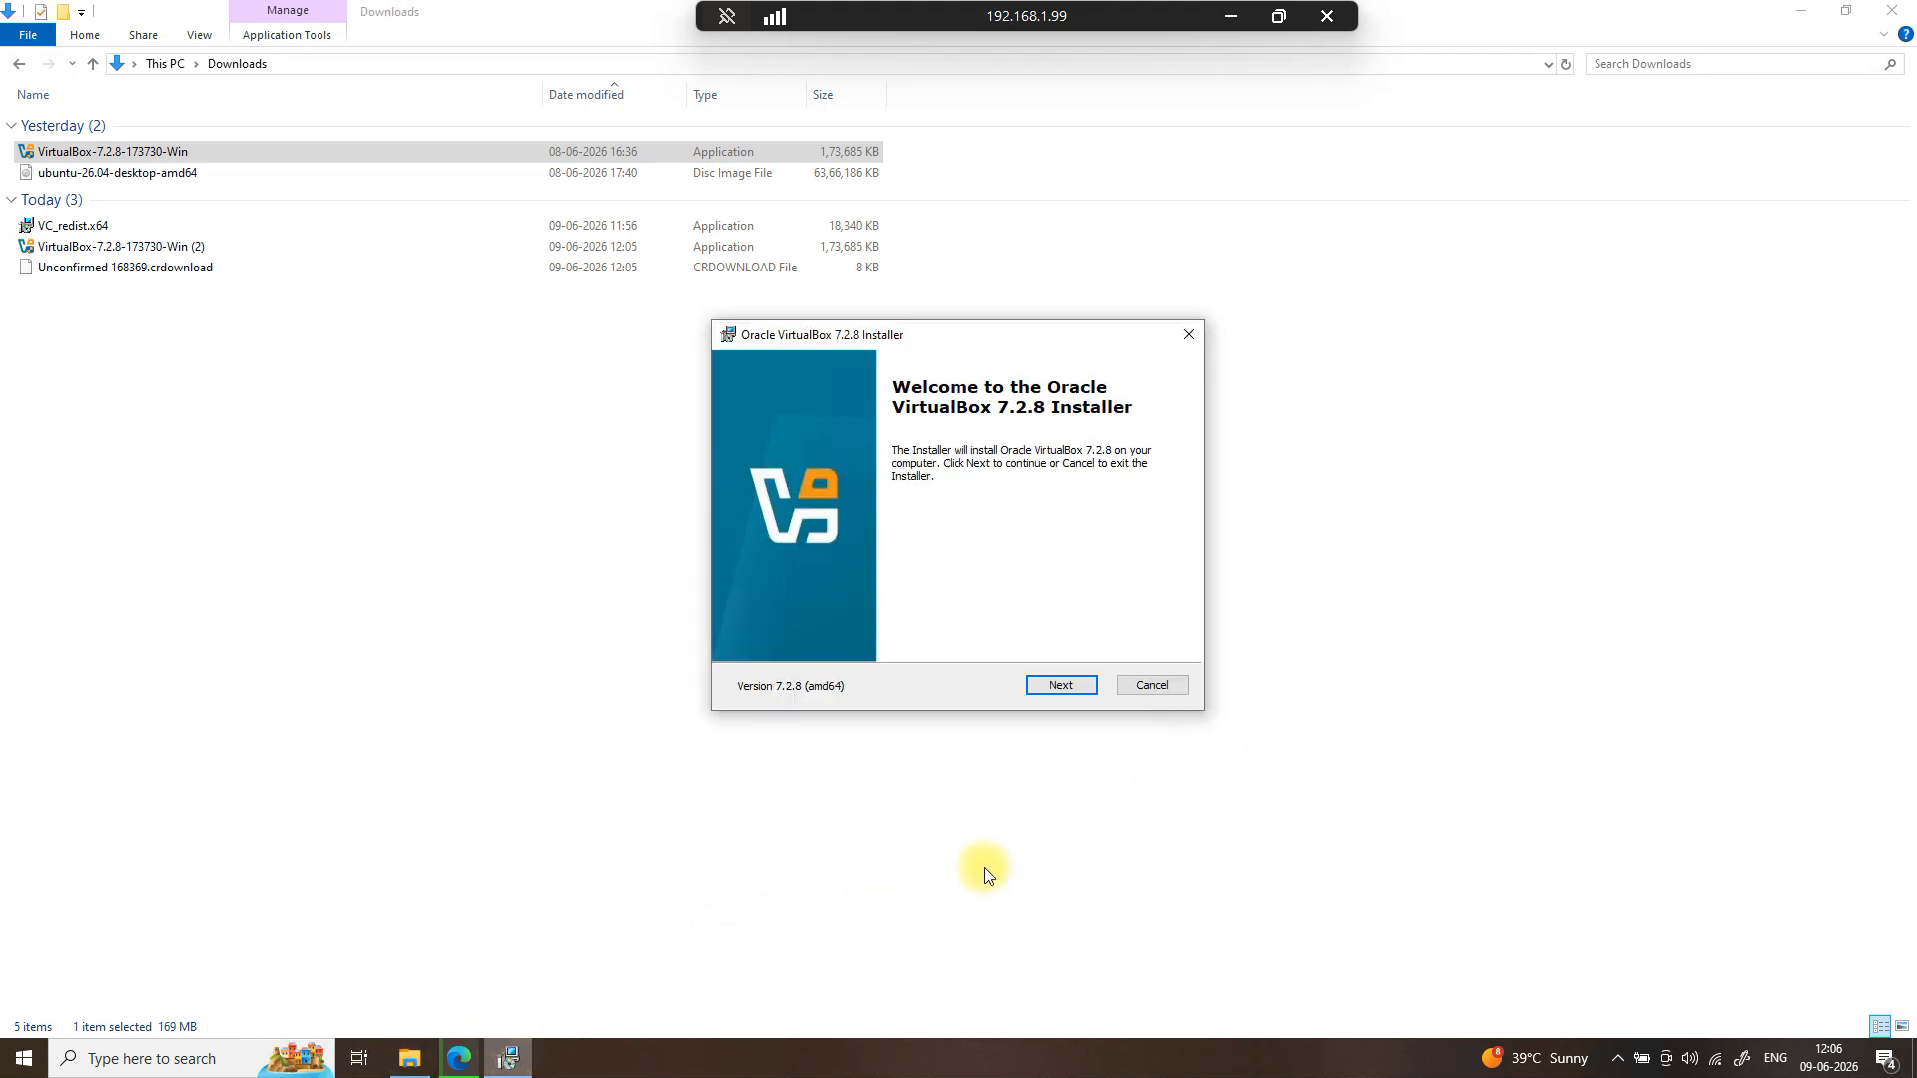
# - Continue past the installer's welcome page and accept the terms of the VirtualBox license agreement
pyautogui.click(1059, 687)
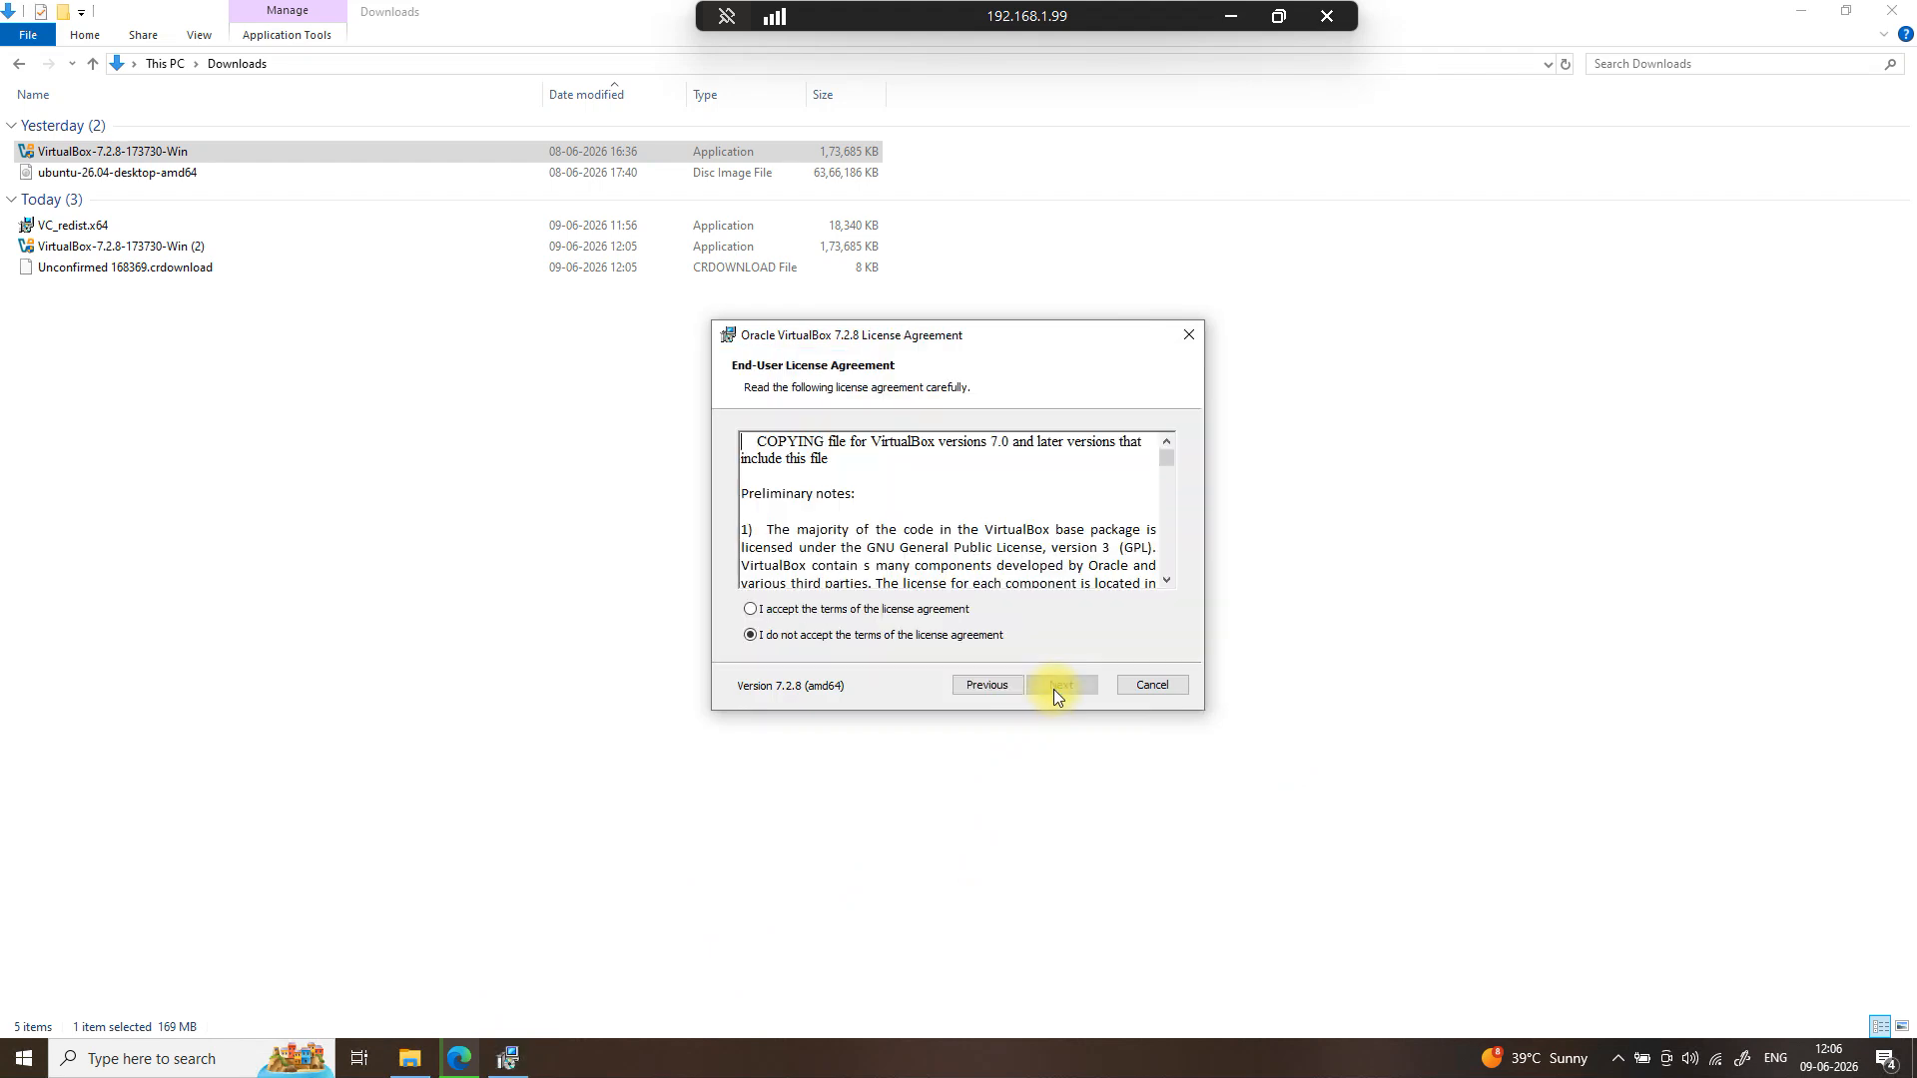
pyautogui.click(751, 610)
pyautogui.click(1062, 687)
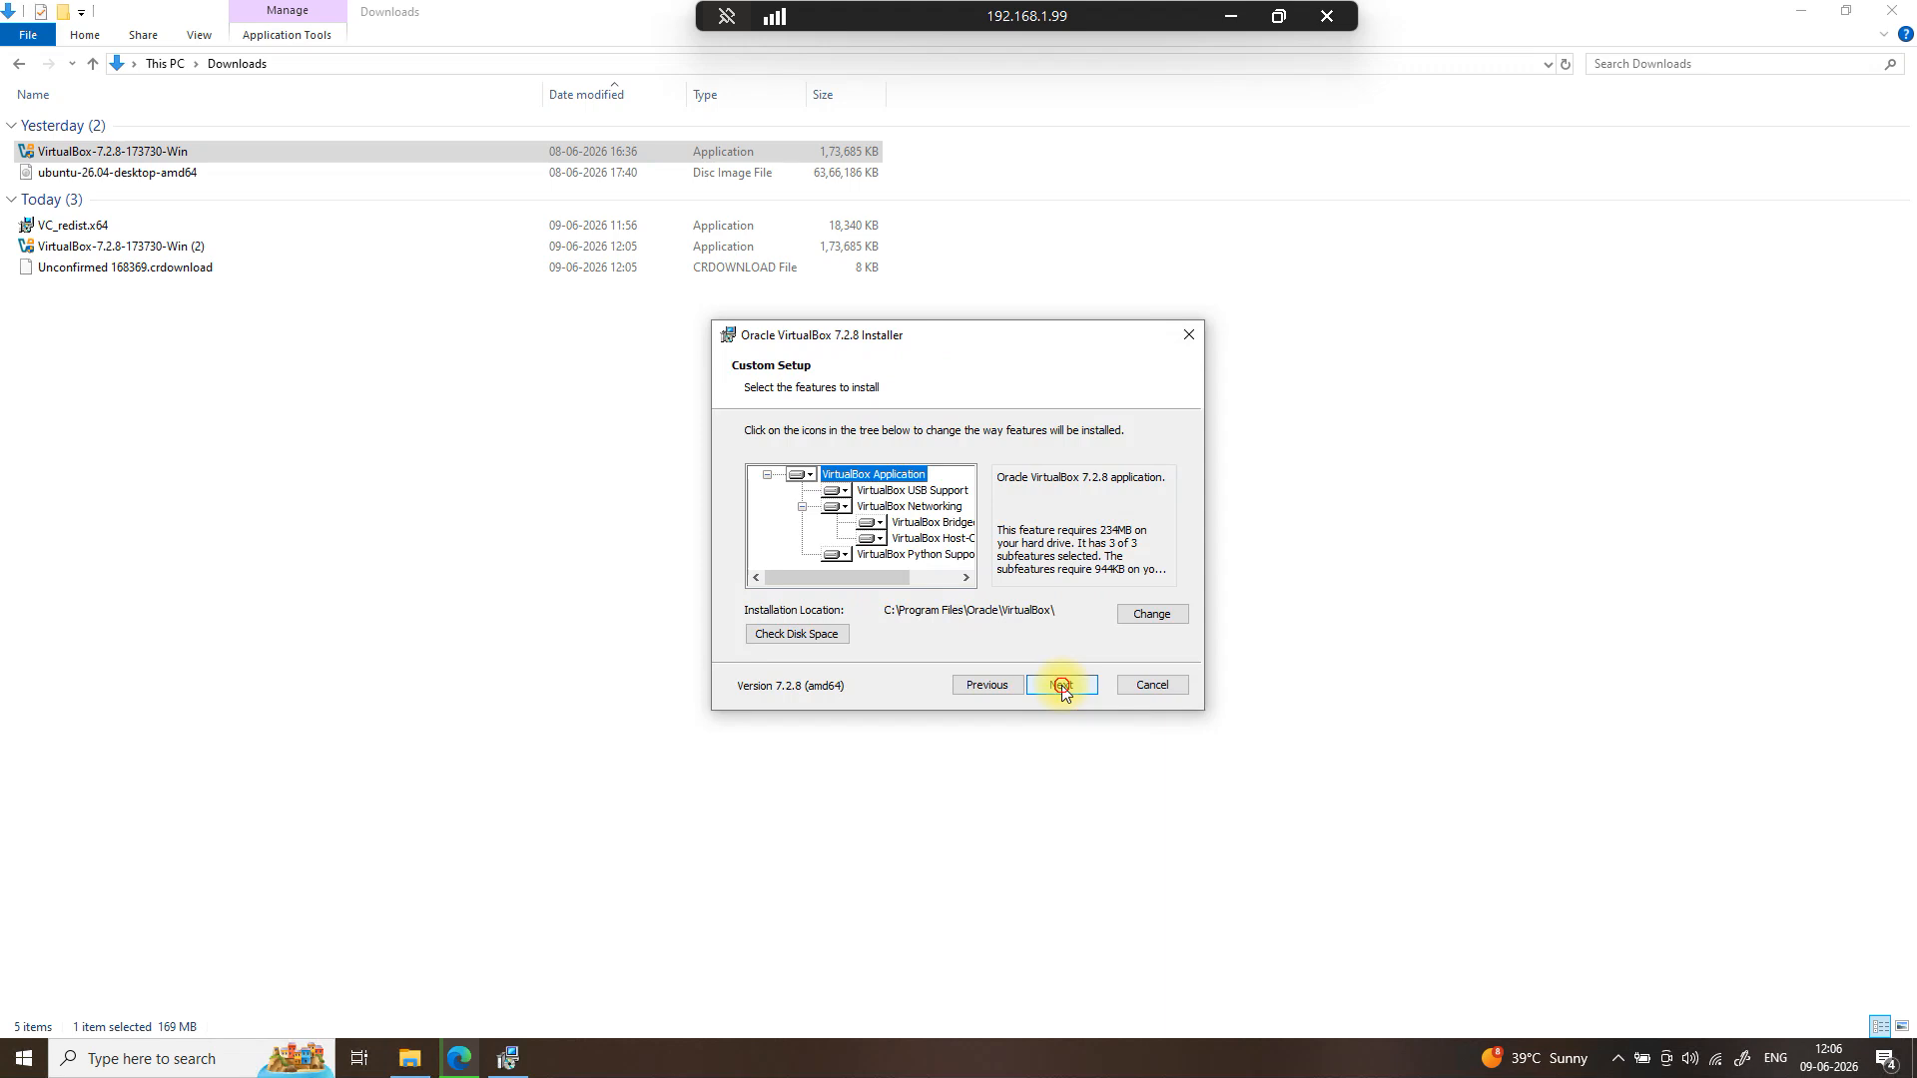
# - Install VirtualBox with the default features, location and startup options, accepting the network disconnection and missing dependencies, and finish with Start Oracle VirtualBox 7.2.8 enabled
pyautogui.click(1062, 685)
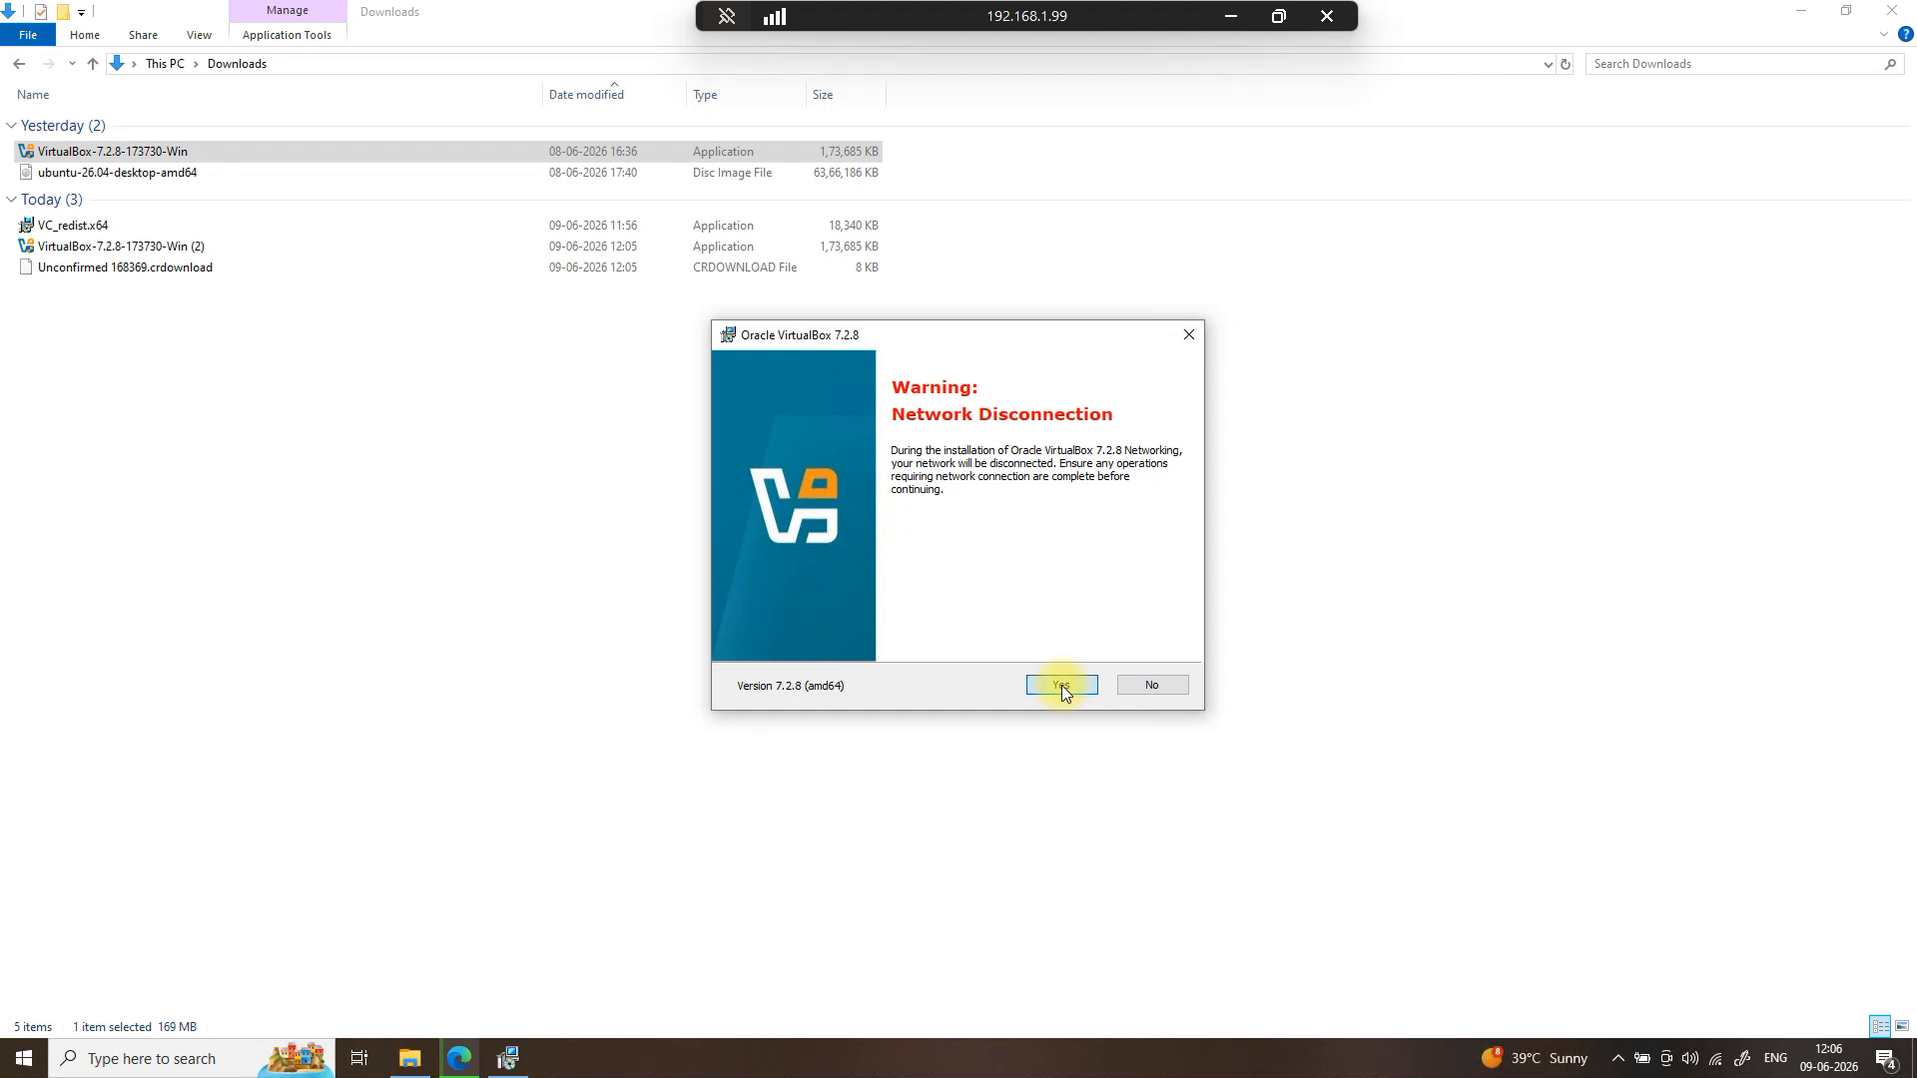
pyautogui.click(1062, 685)
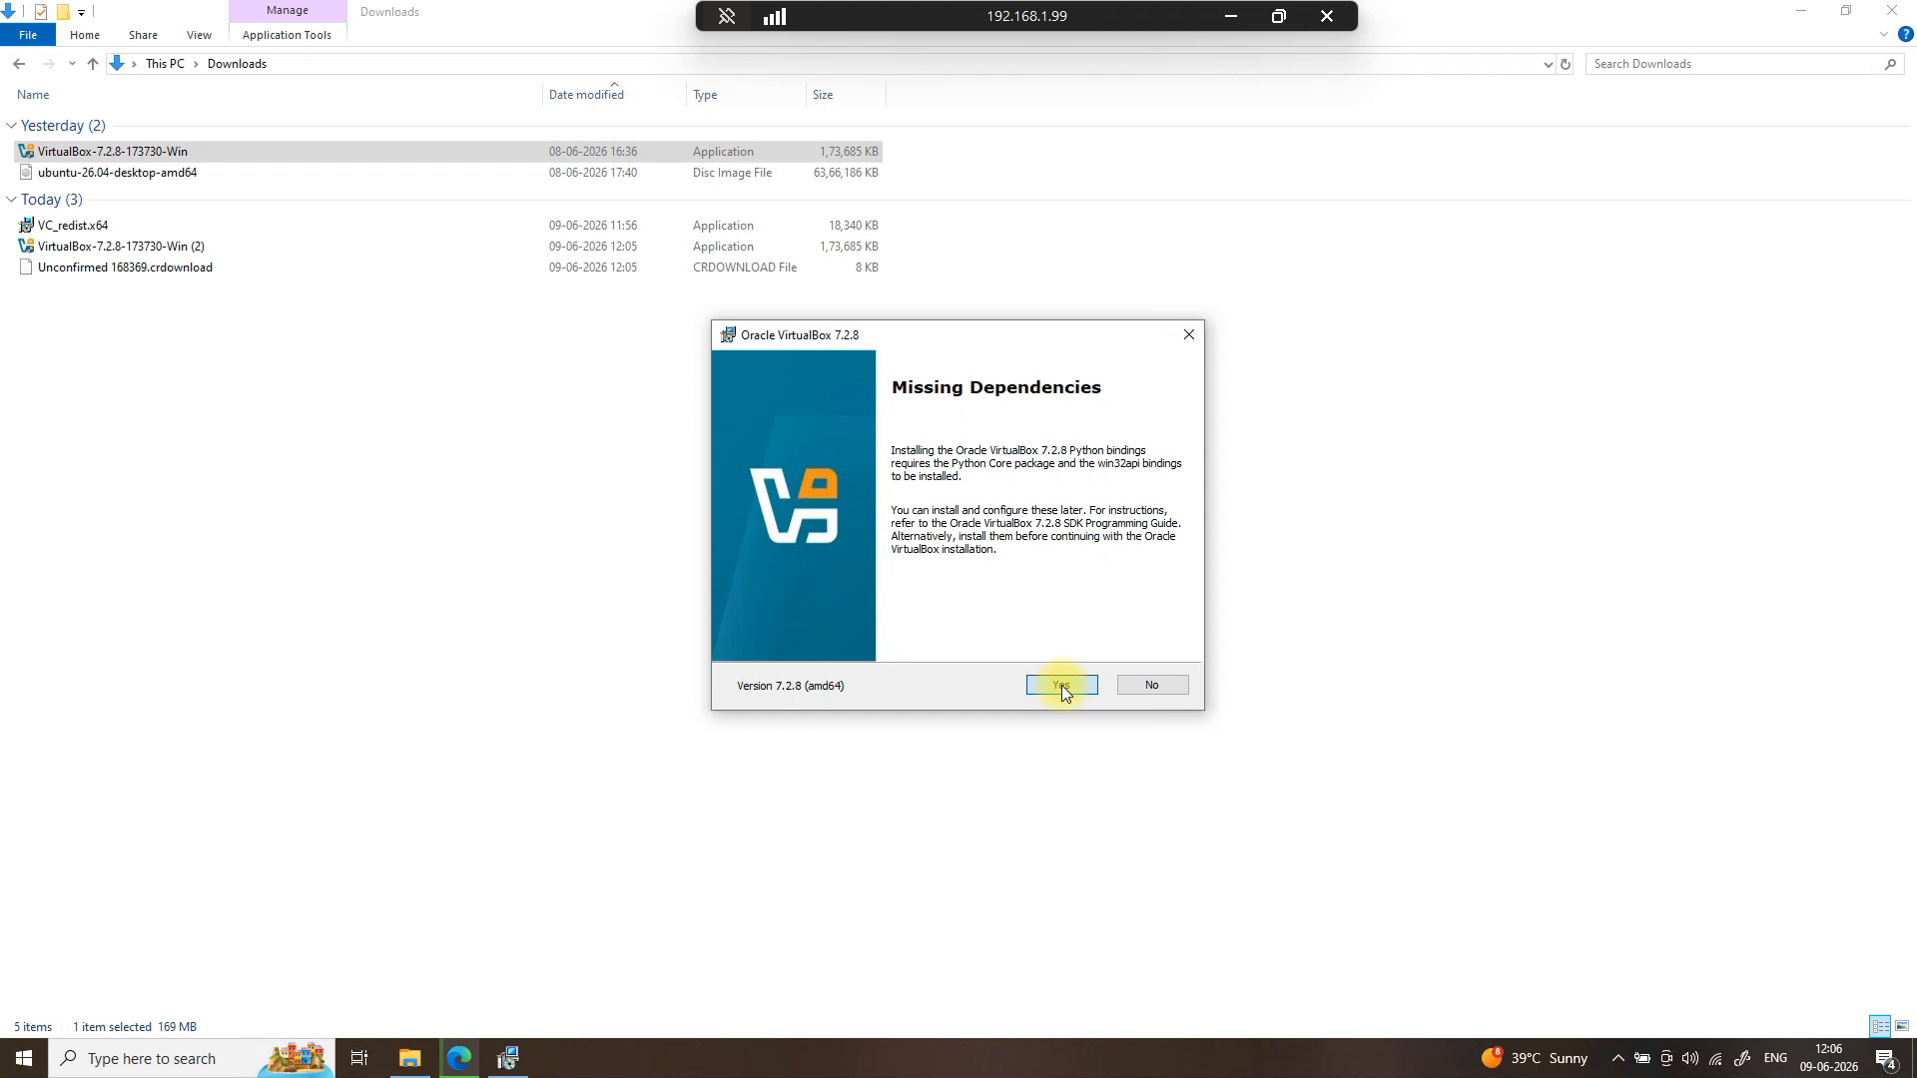
pyautogui.click(1062, 684)
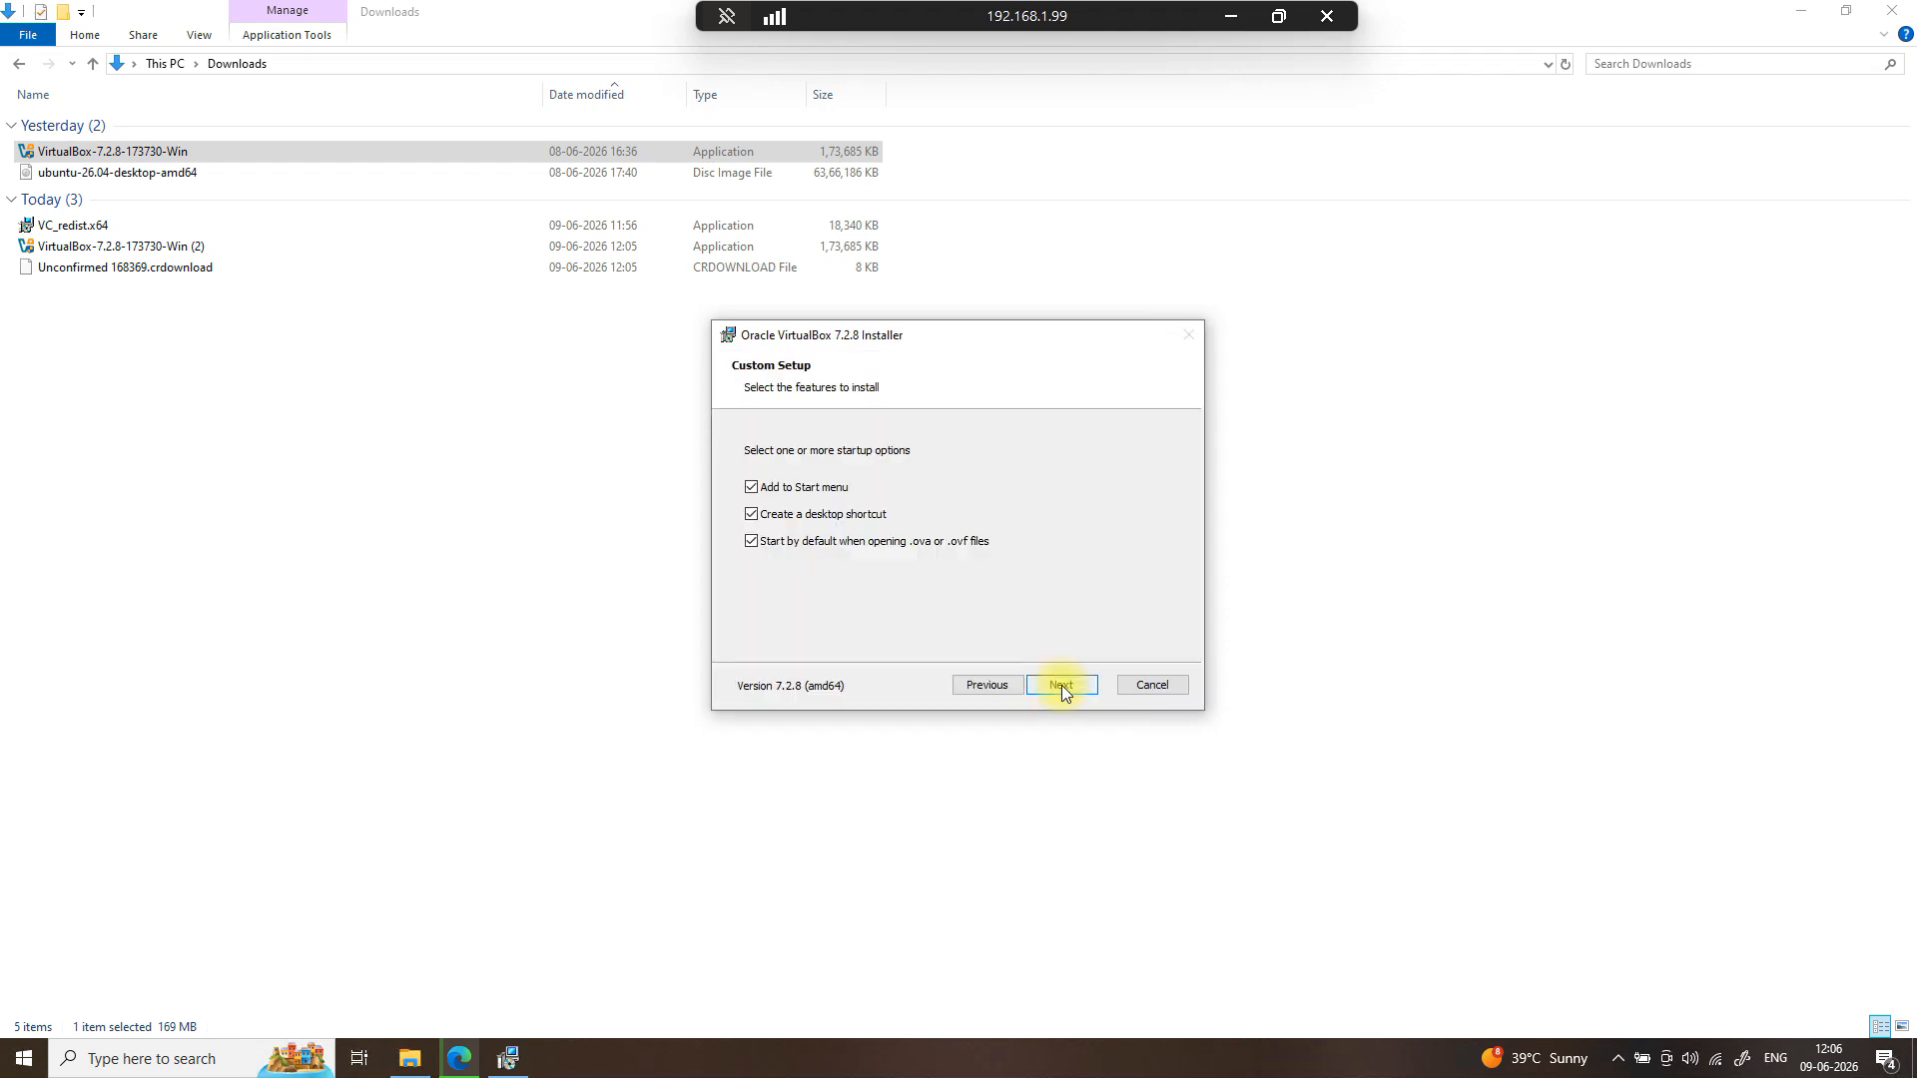
pyautogui.click(1063, 685)
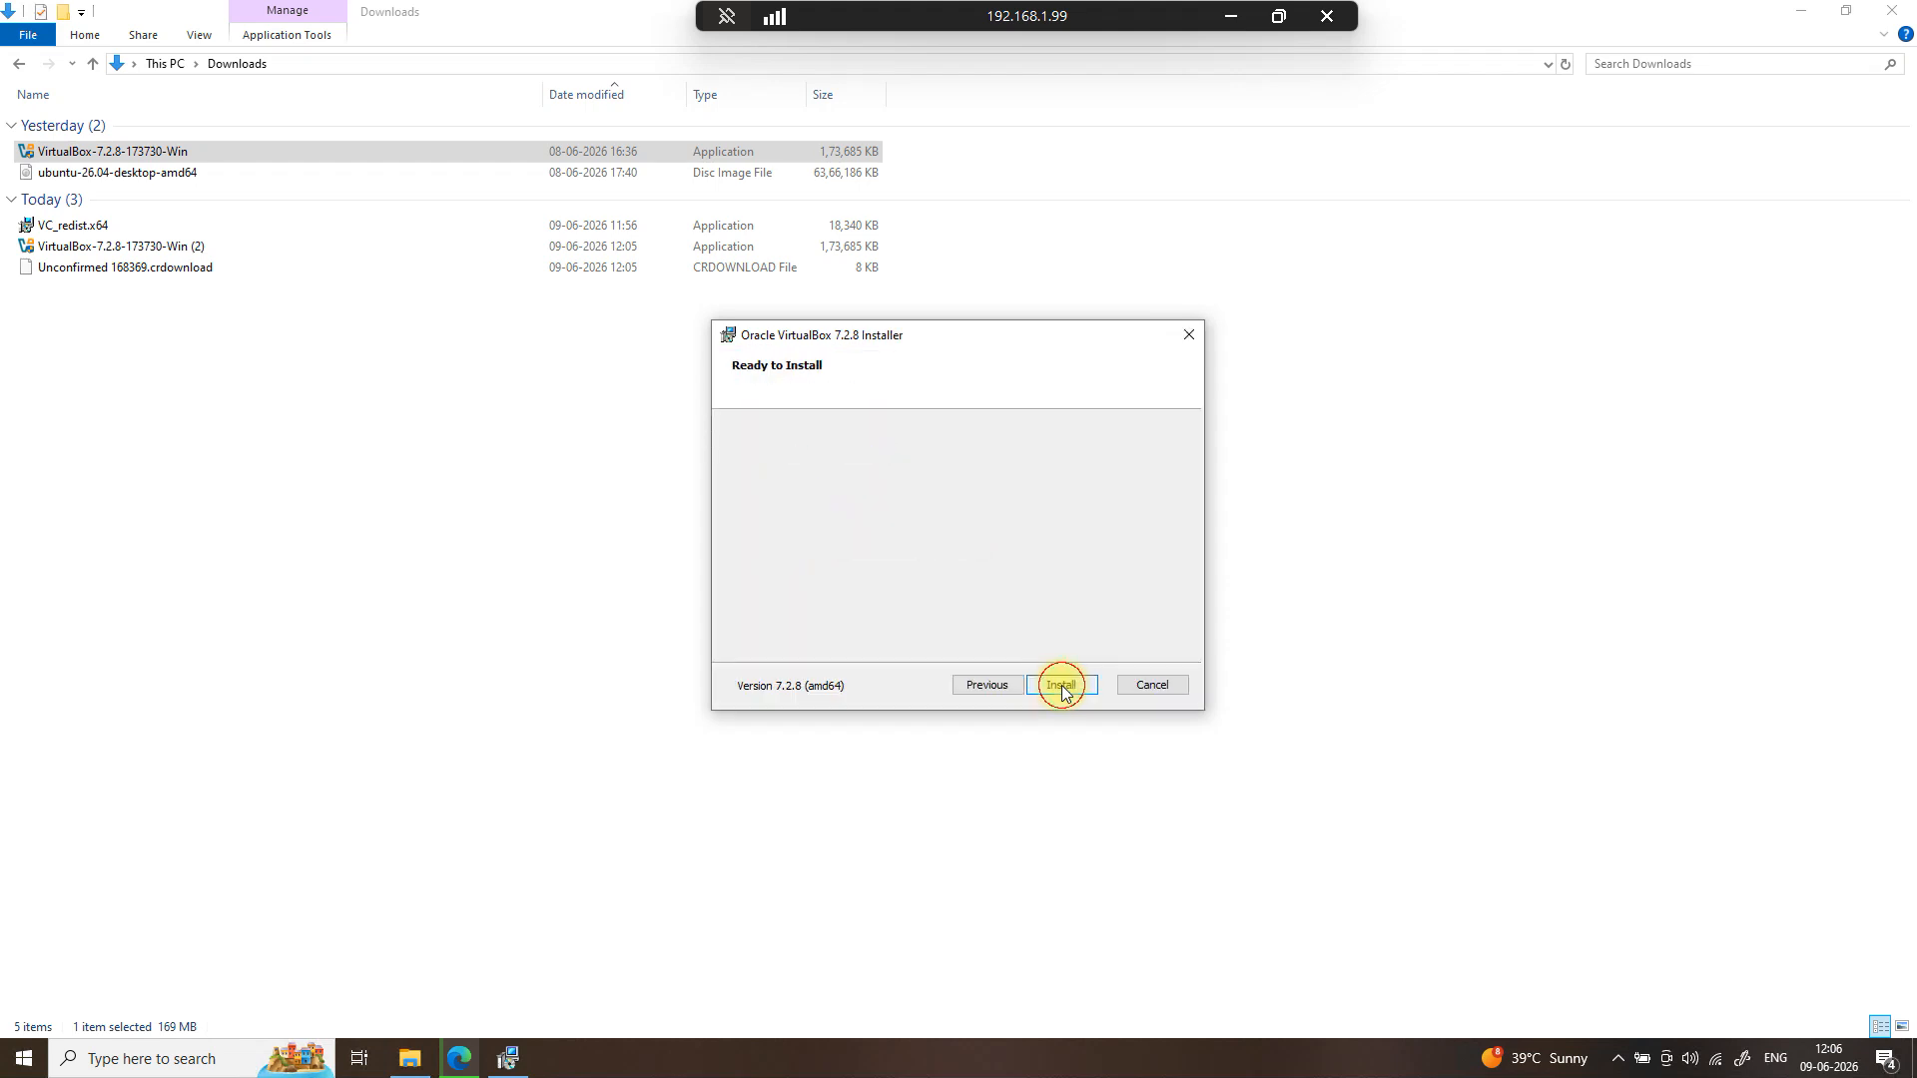
pyautogui.click(1062, 685)
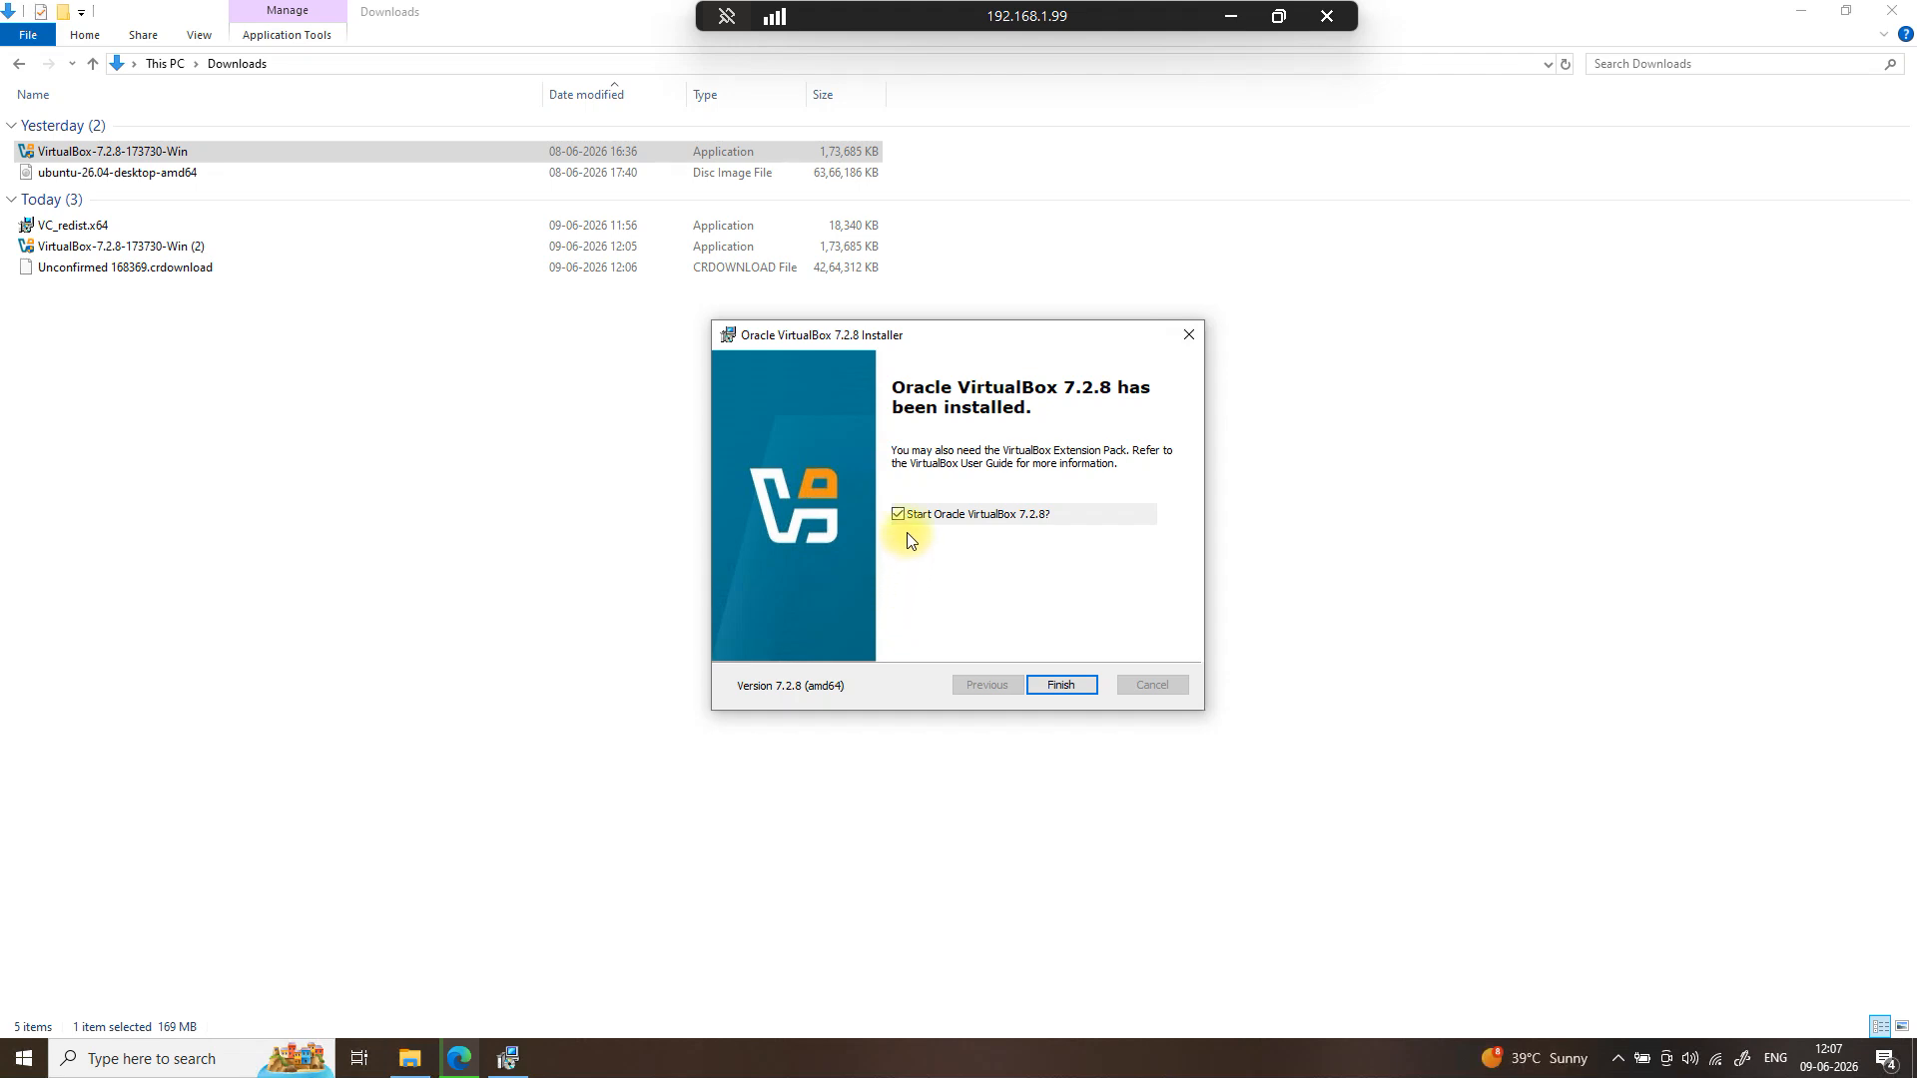
pyautogui.click(1057, 691)
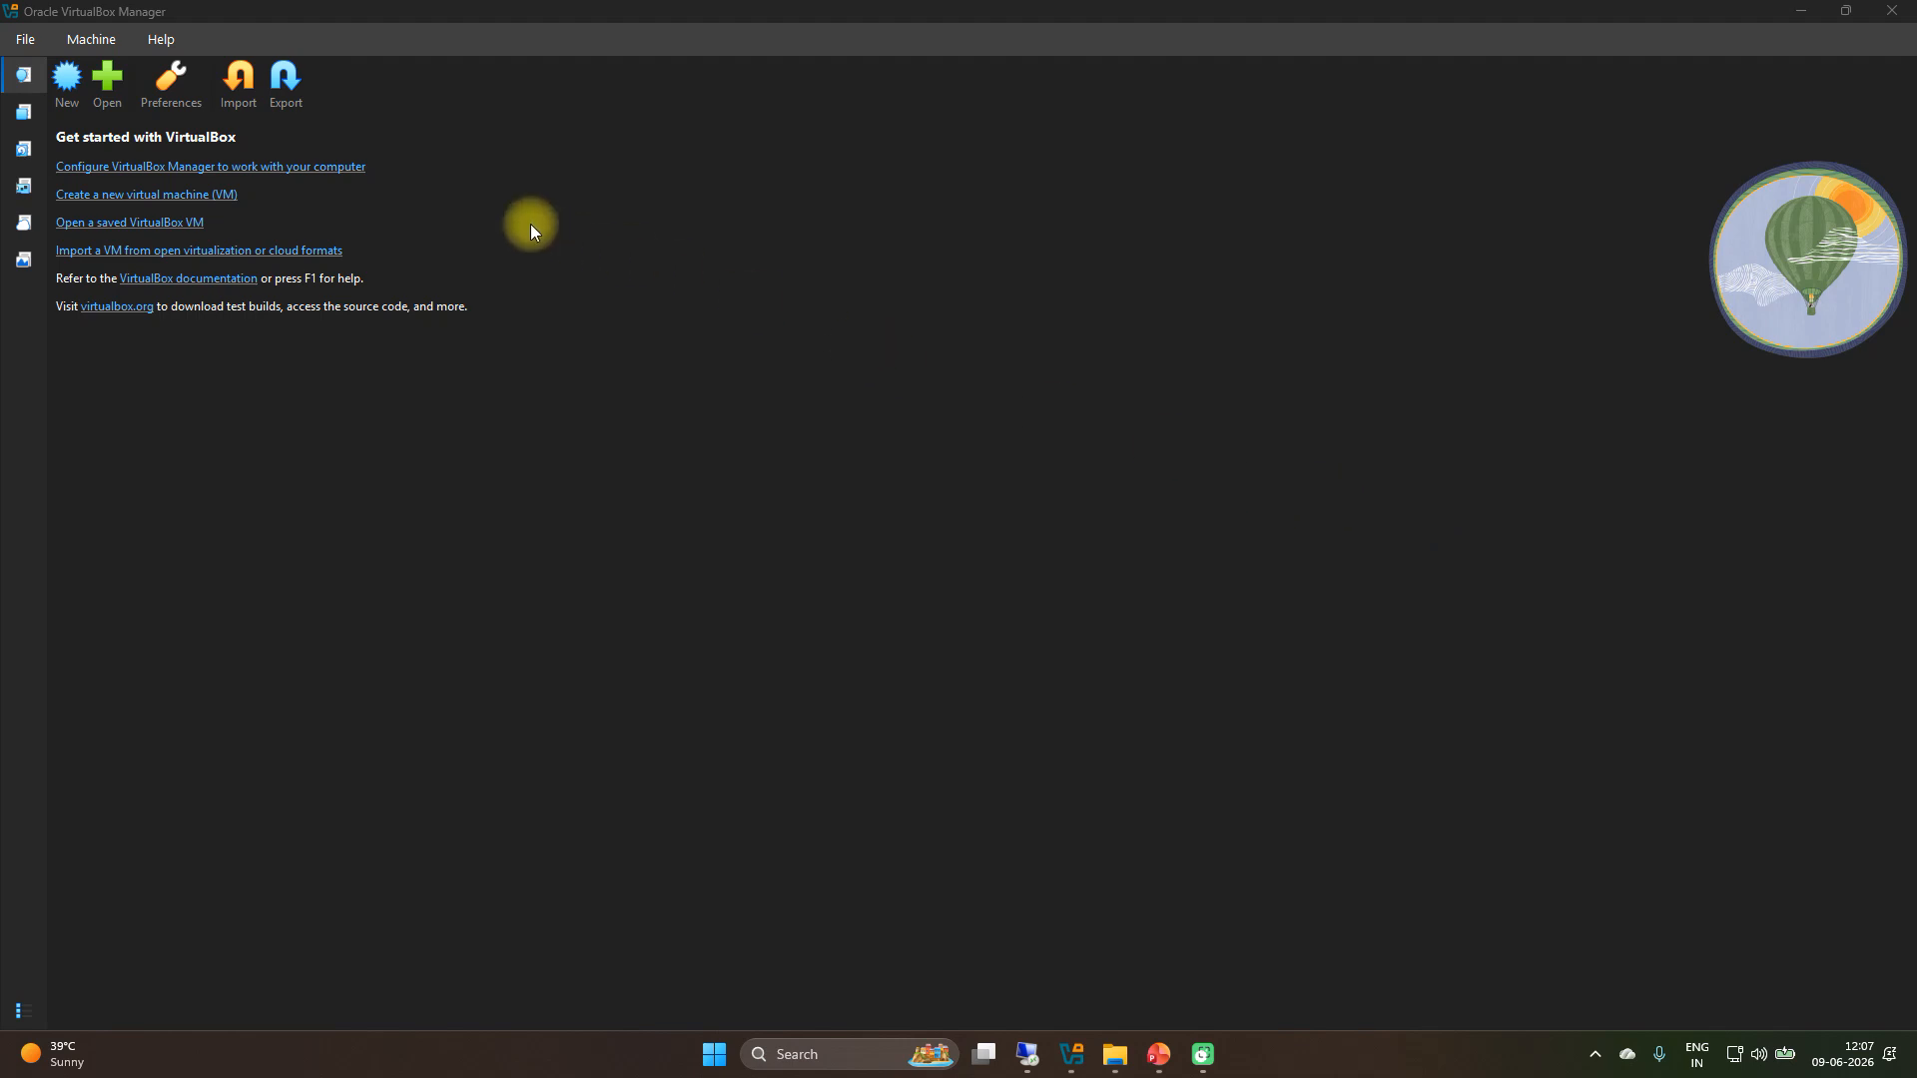
# - Start creating a new virtual machine and name it ubuntu-lab-vm
pyautogui.click(75, 90)
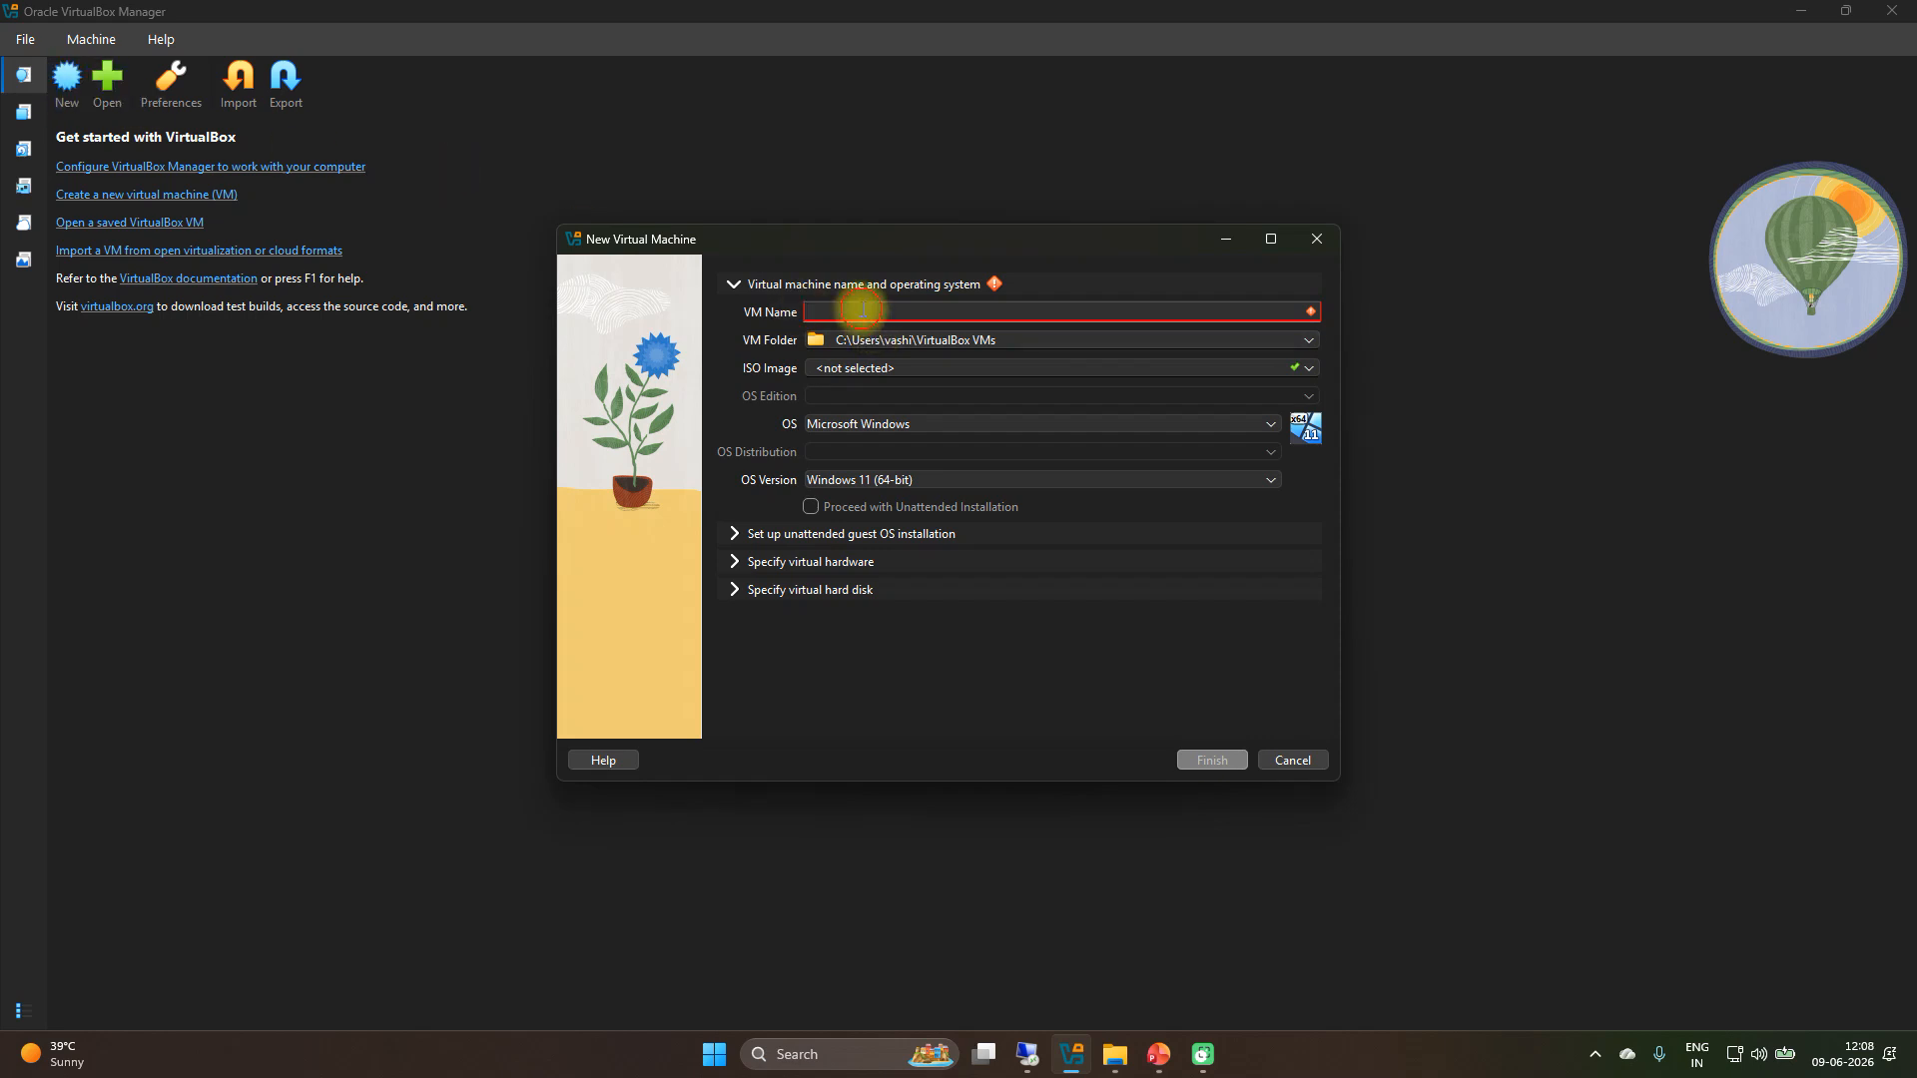
pyautogui.write('ub')
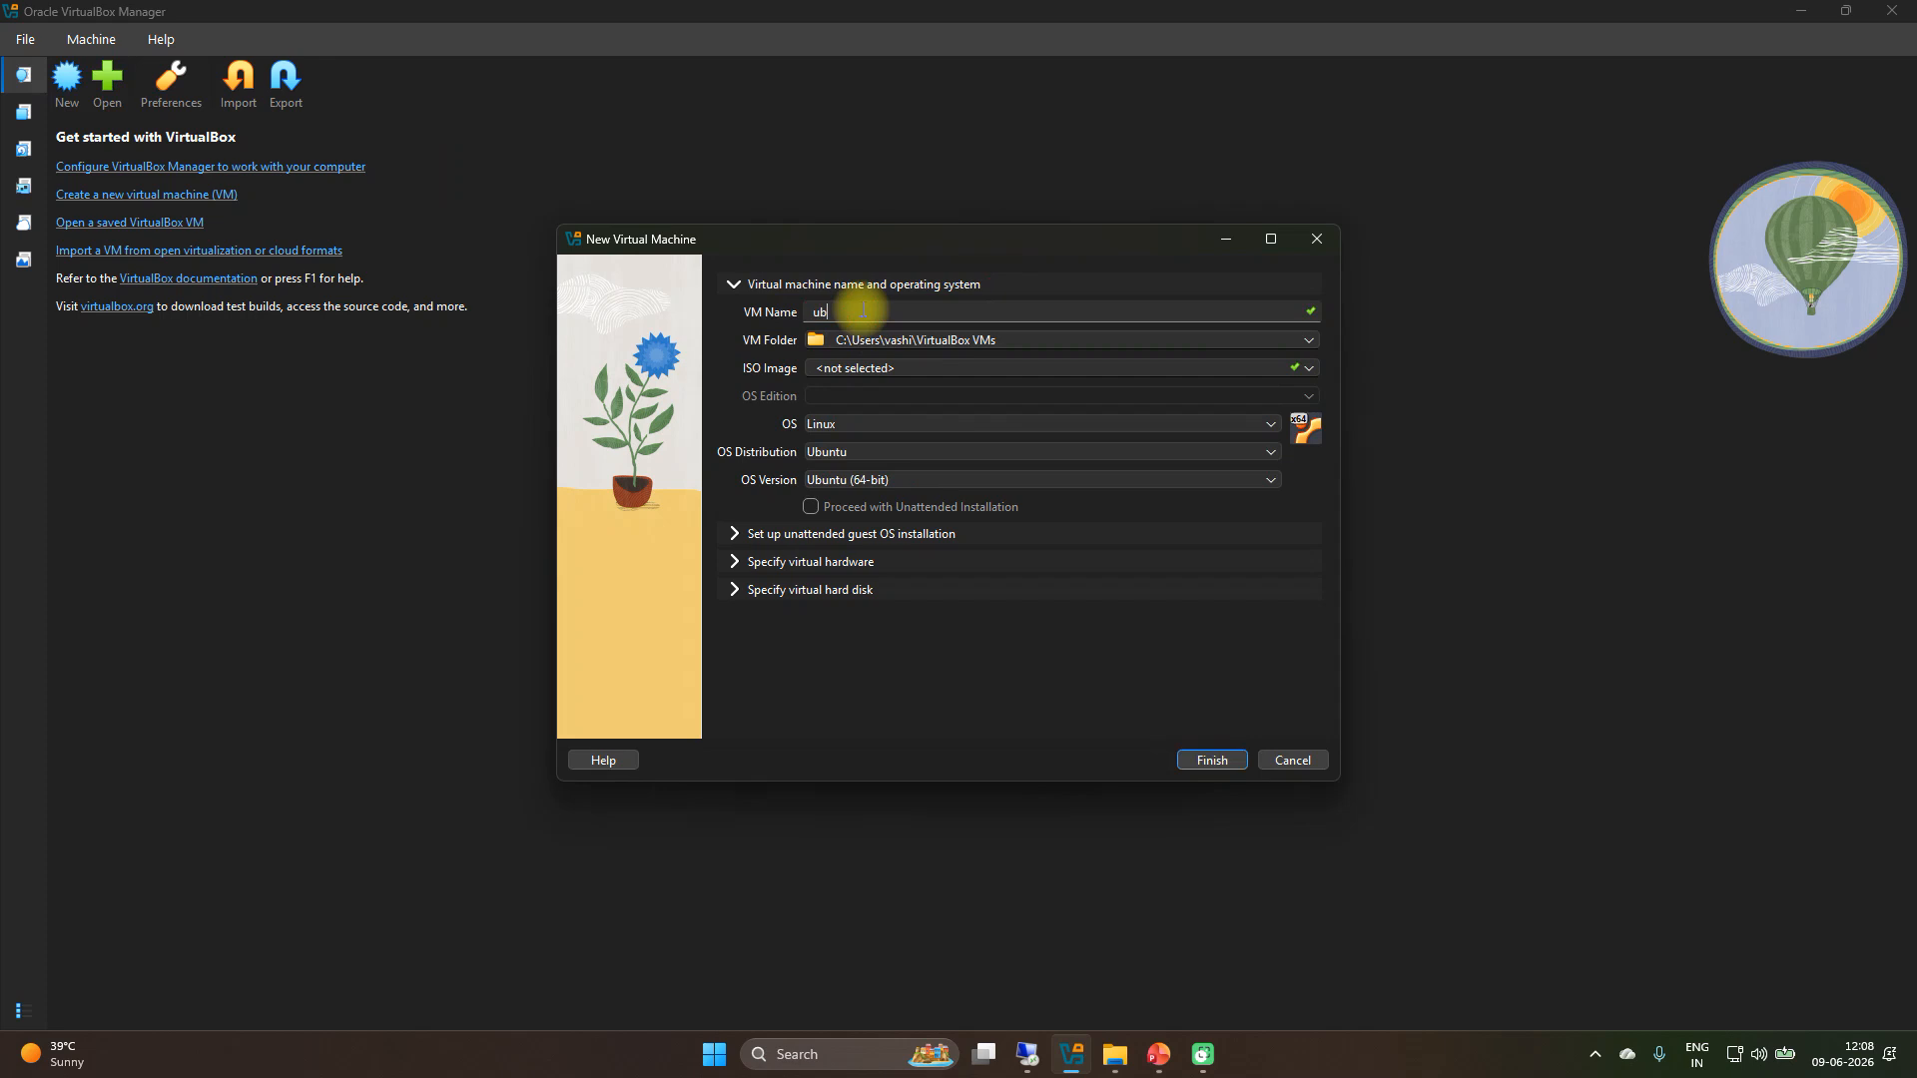
pyautogui.write('untu-')
pyautogui.write('li')
pyautogui.write('b-vm')
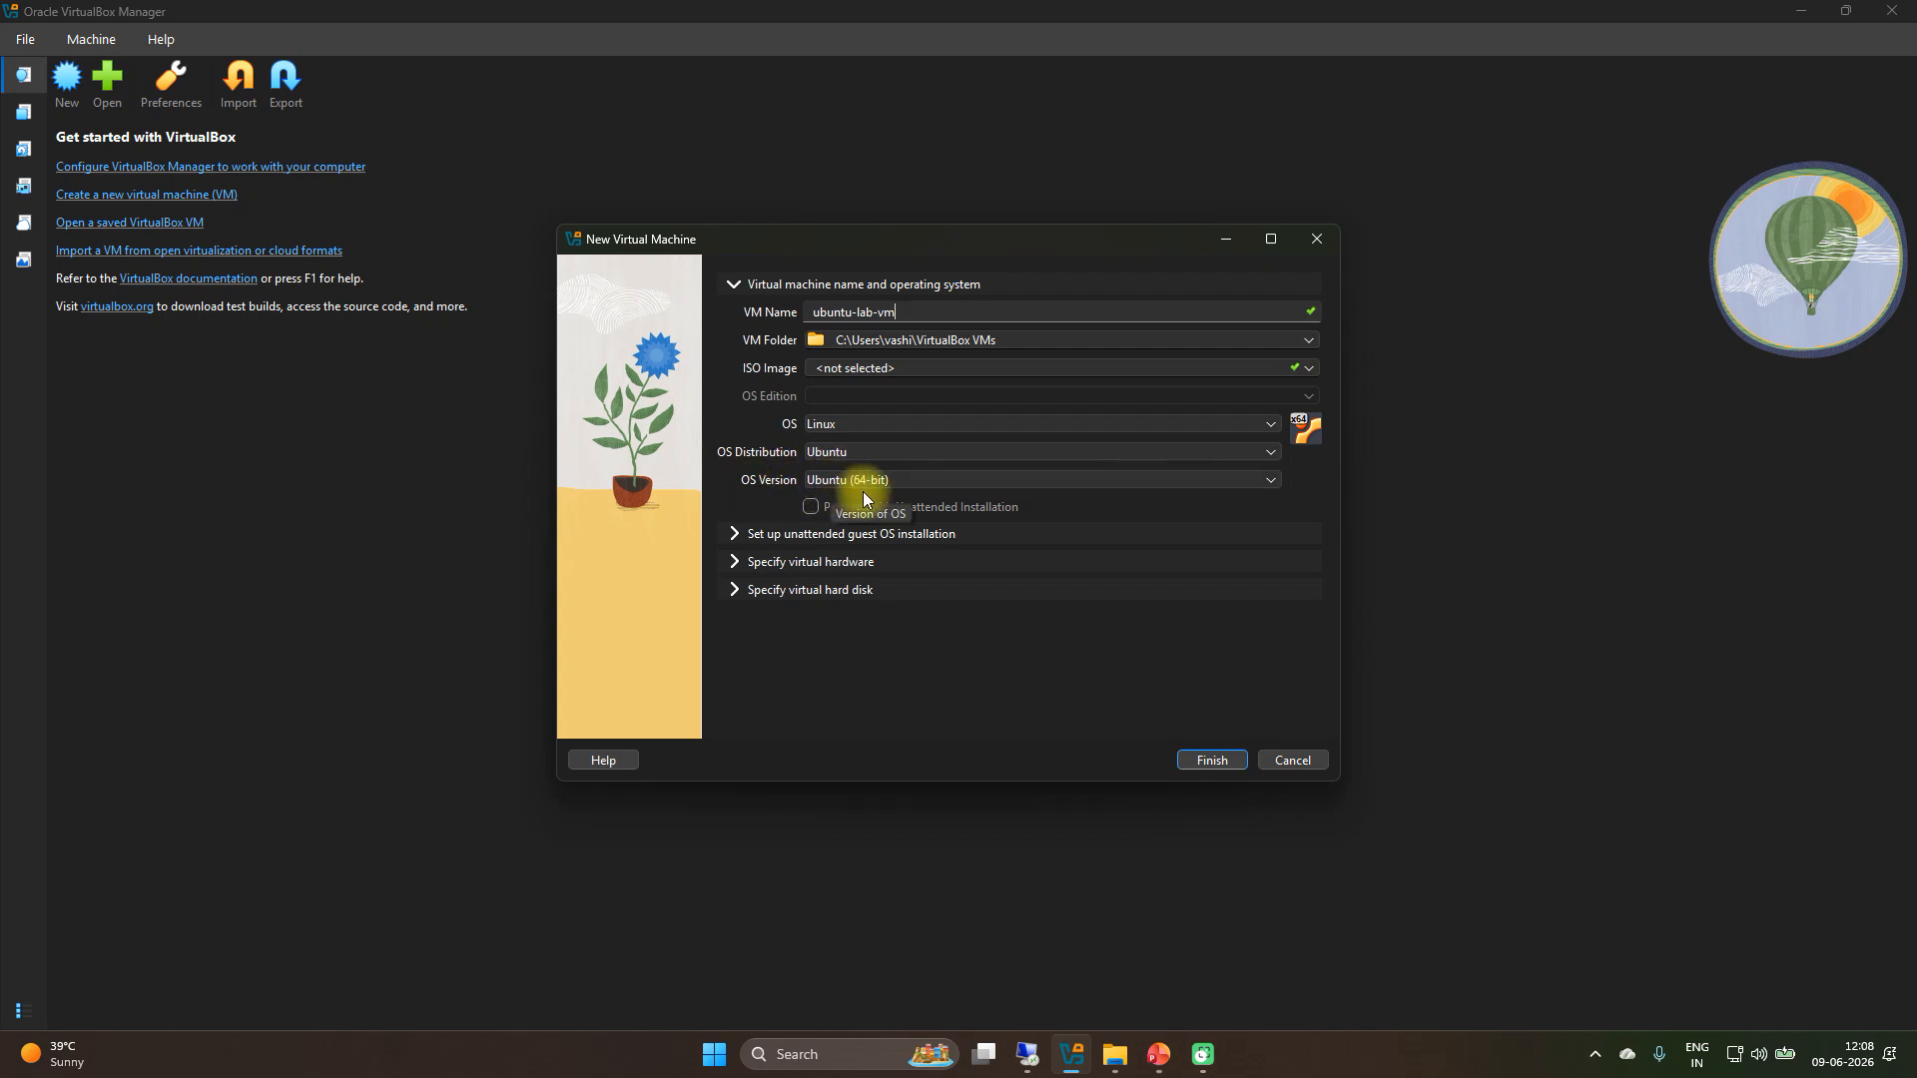
# - Finish creating the ubuntu-lab-vm machine and set its base memory to 4096 MB in the machine settings
pyautogui.click(1211, 759)
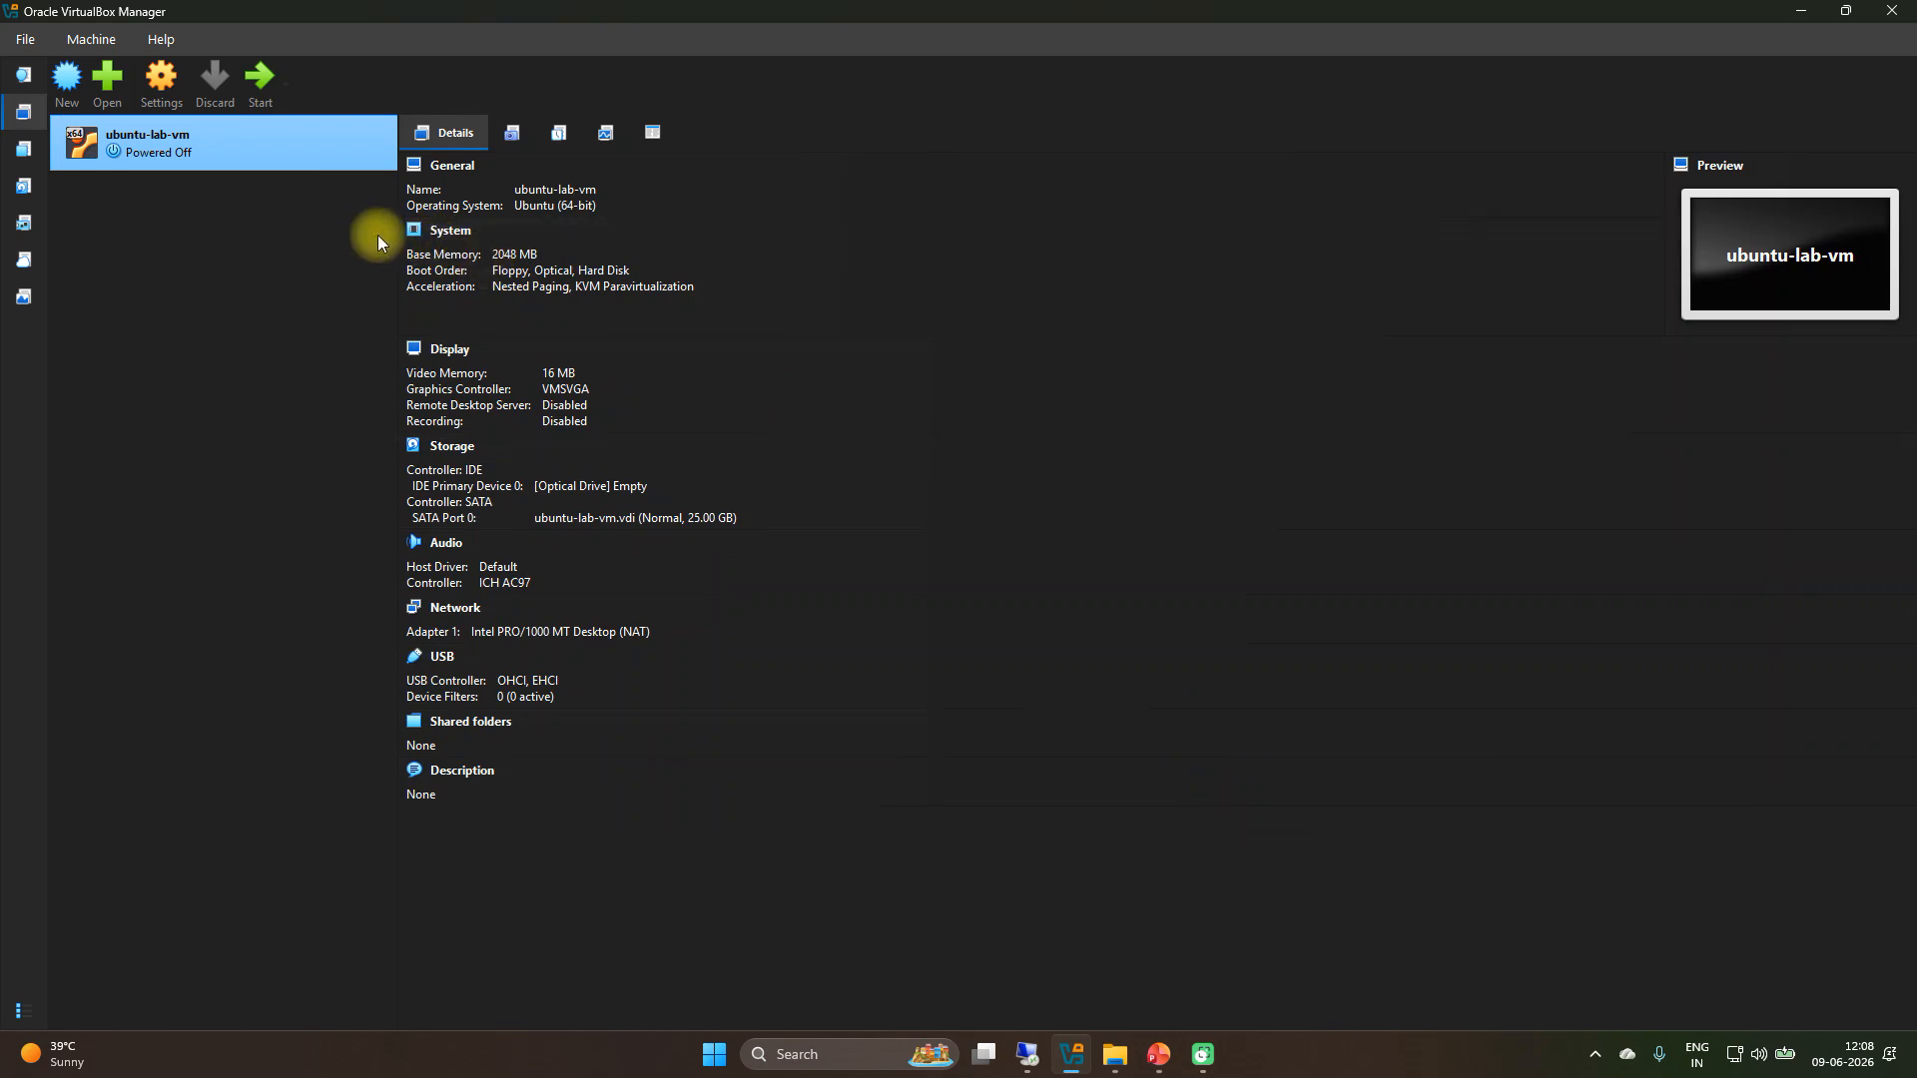
pyautogui.click(155, 81)
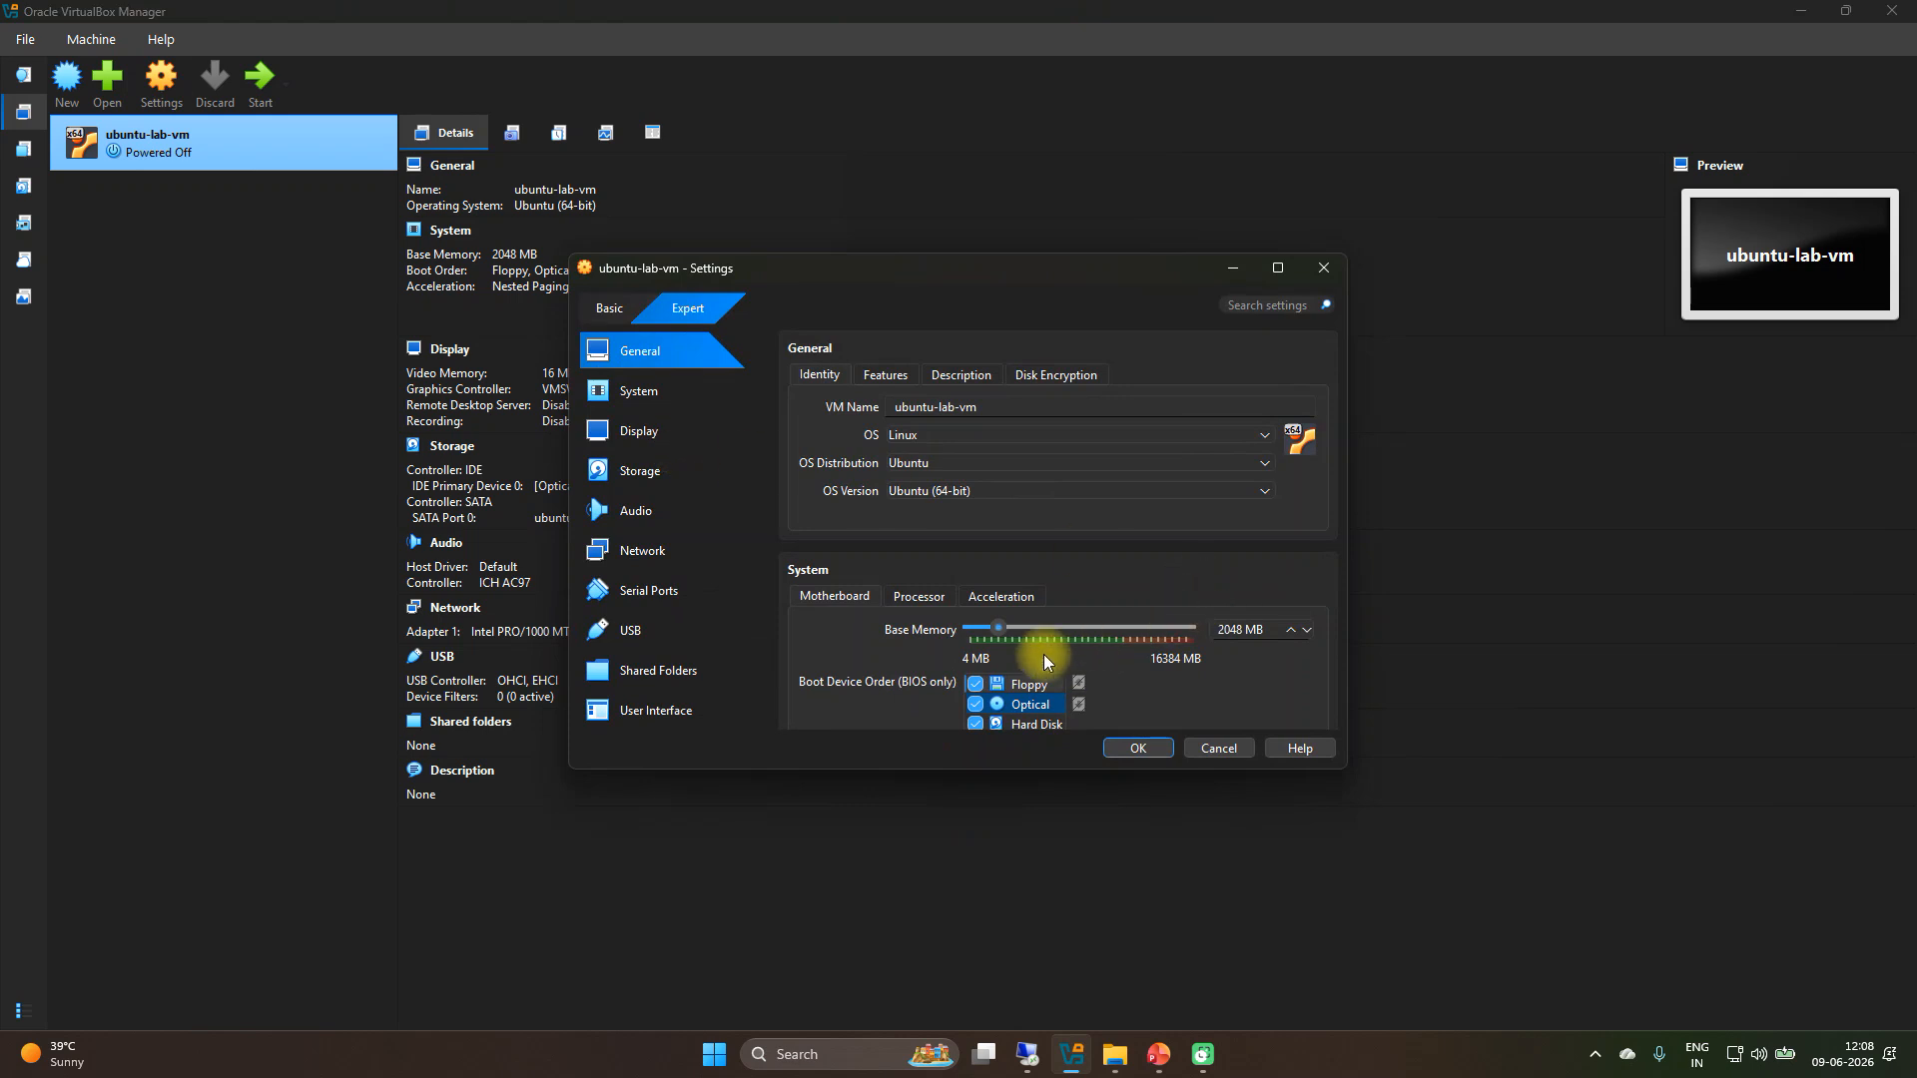
pyautogui.doubleClick(1234, 630)
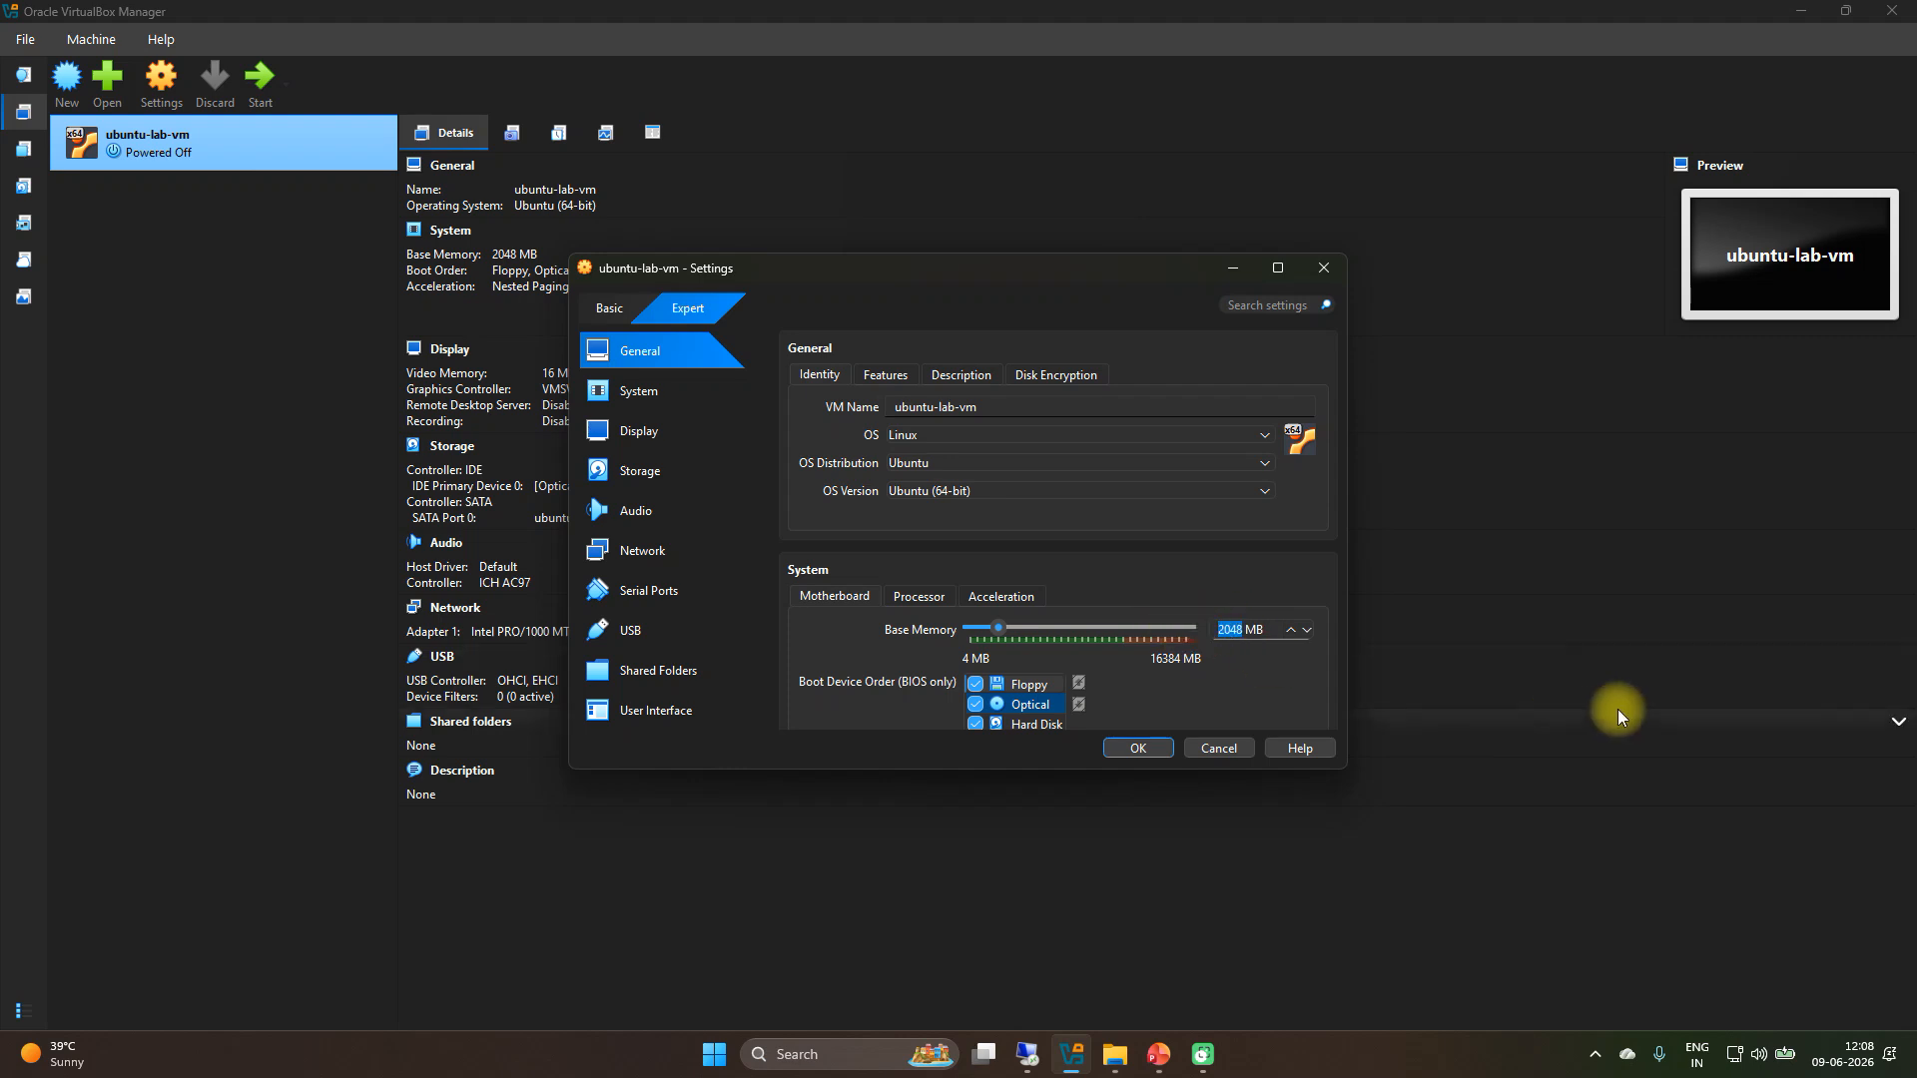
pyautogui.press('Home')
pyautogui.press('pageup')
pyautogui.press('Right')
pyautogui.moveTo(1237, 629); pyautogui.dragTo(1207, 629)
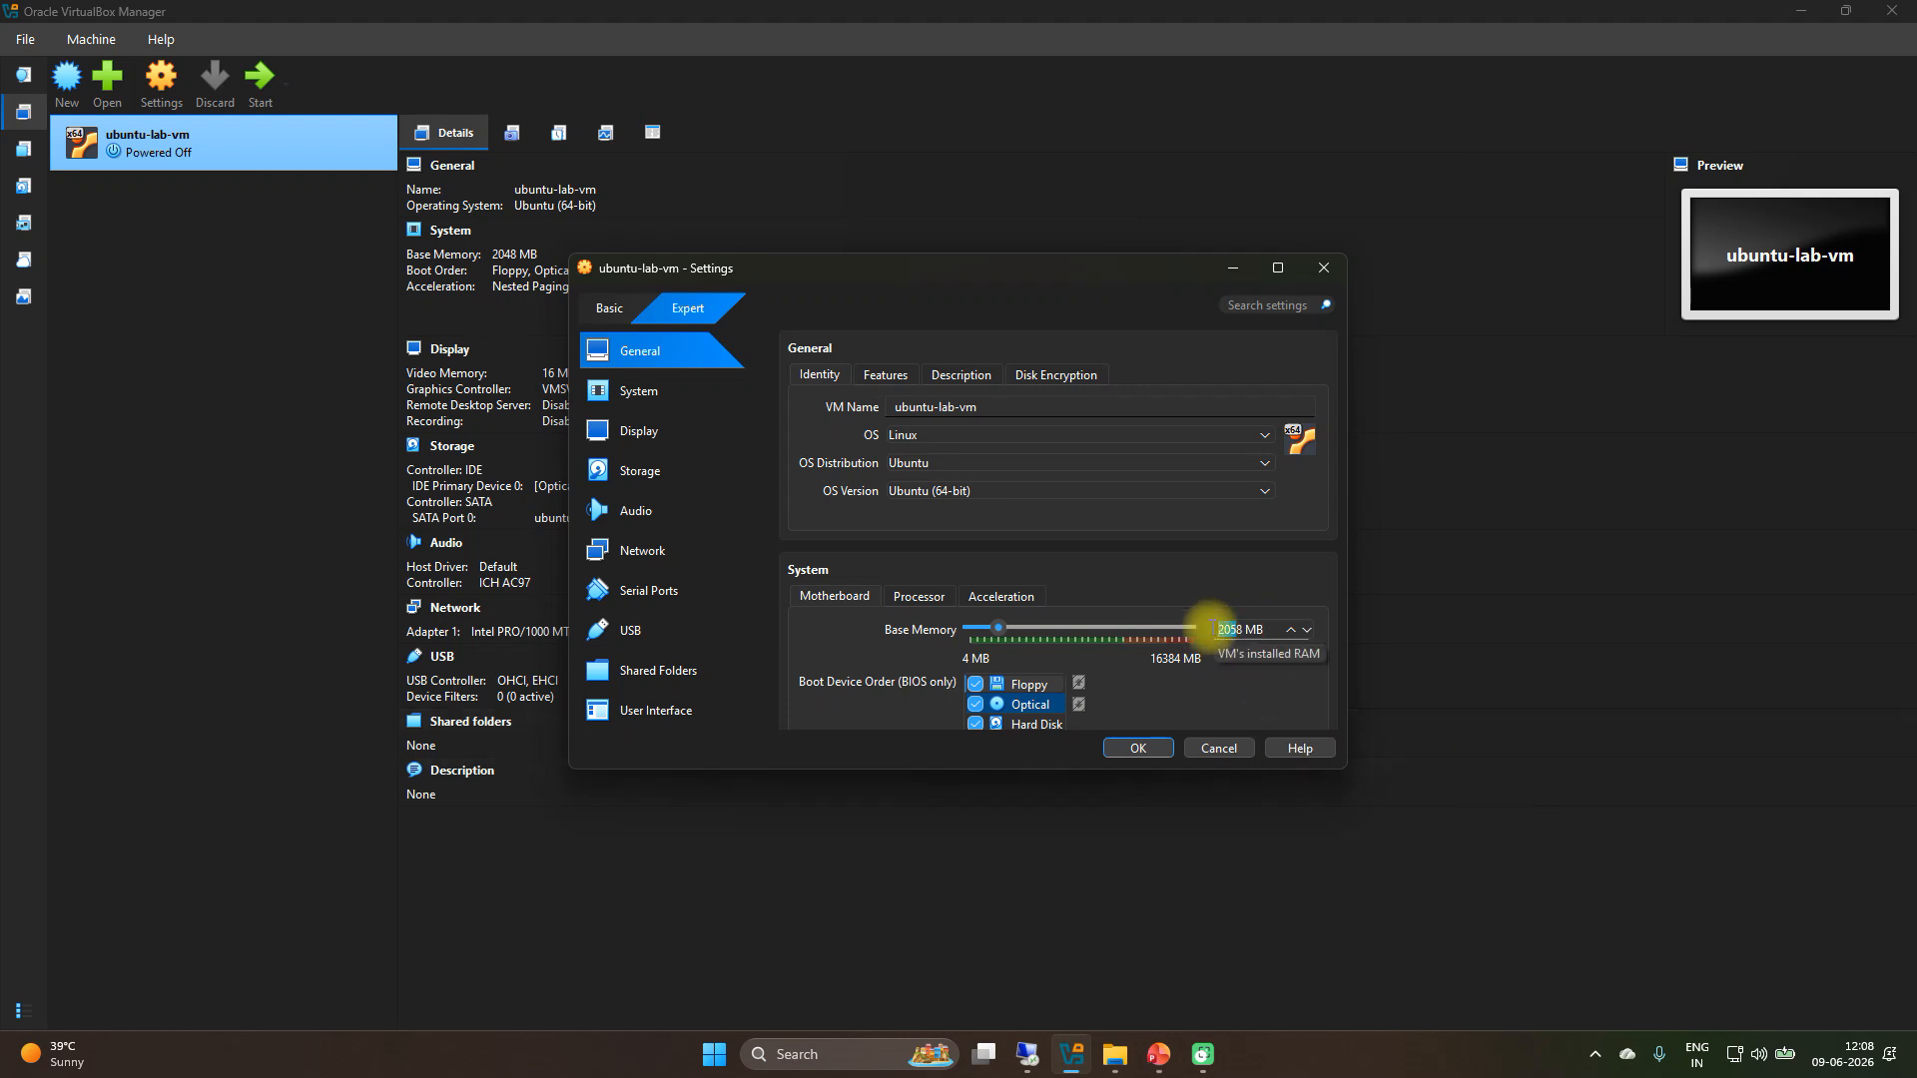
pyautogui.press('BackSpace')
pyautogui.press('BackSpace')
pyautogui.write('4096')
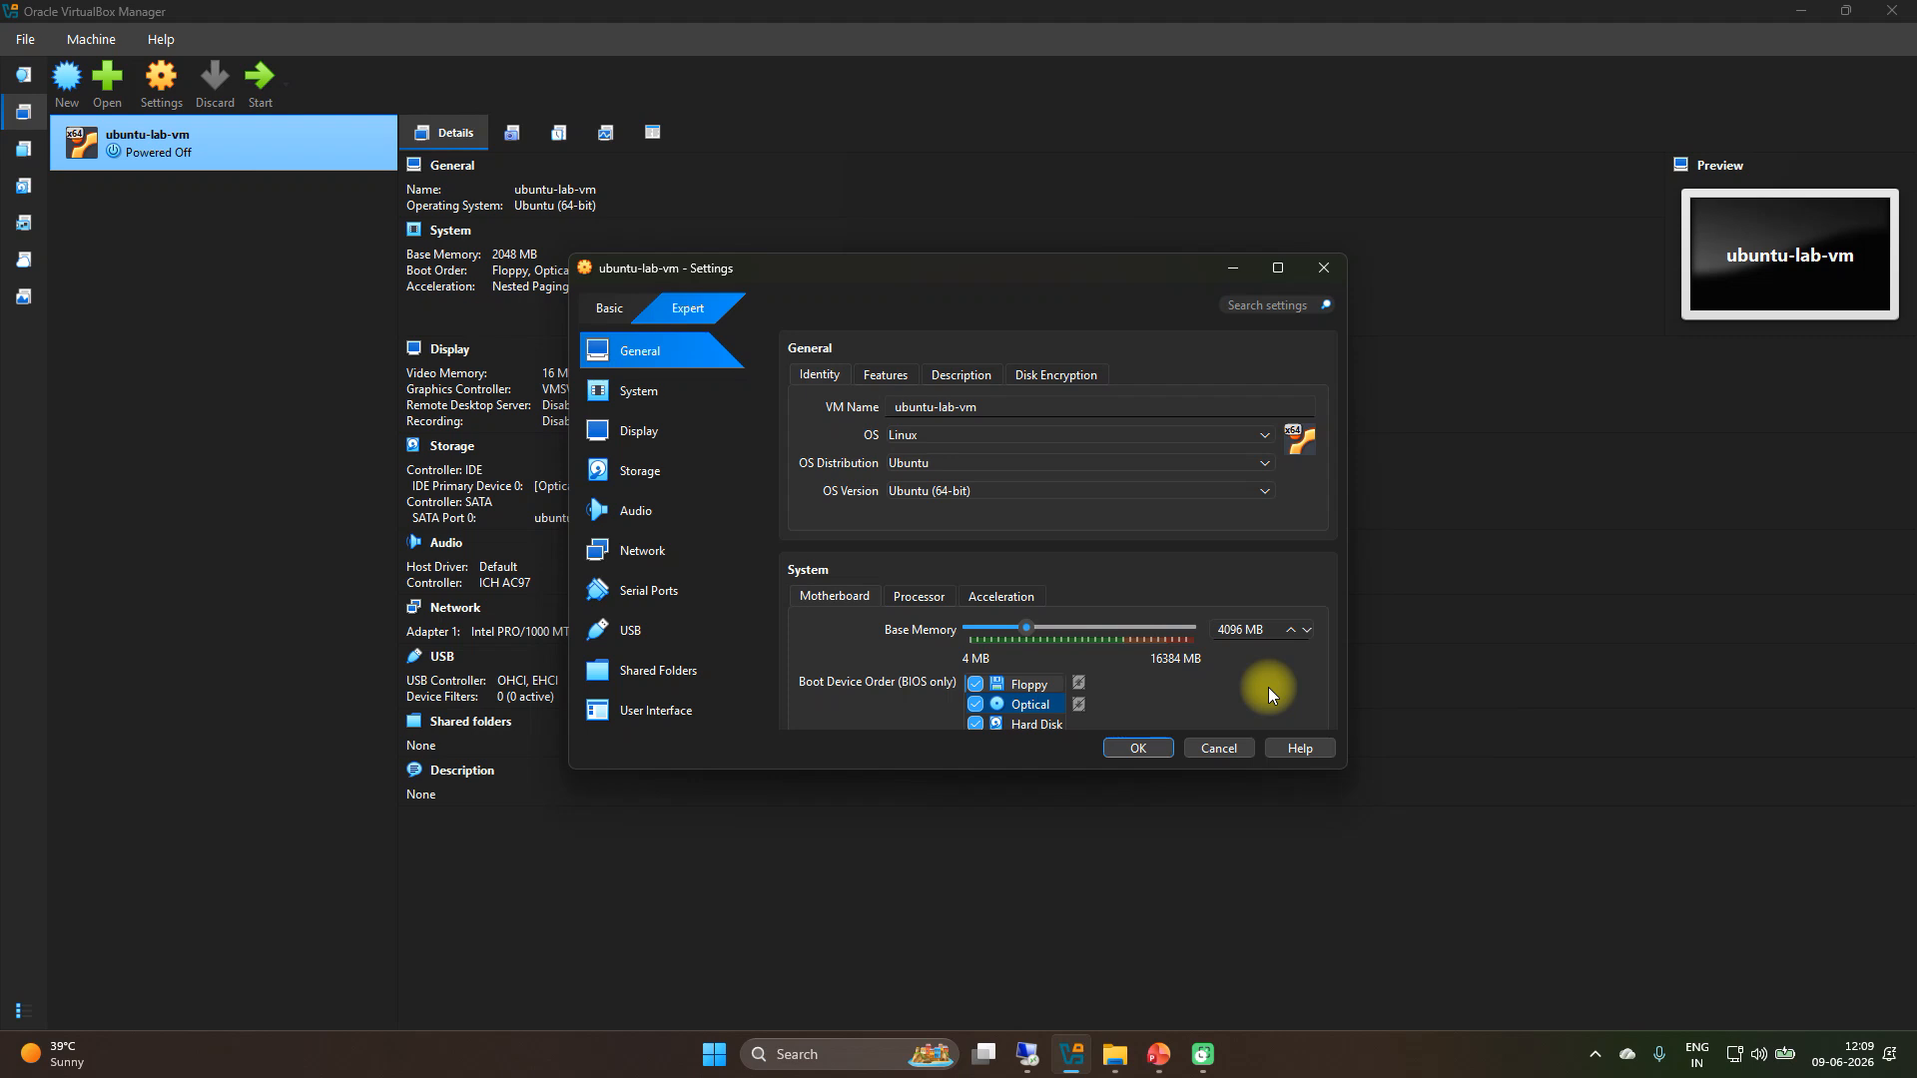
pyautogui.click(1141, 756)
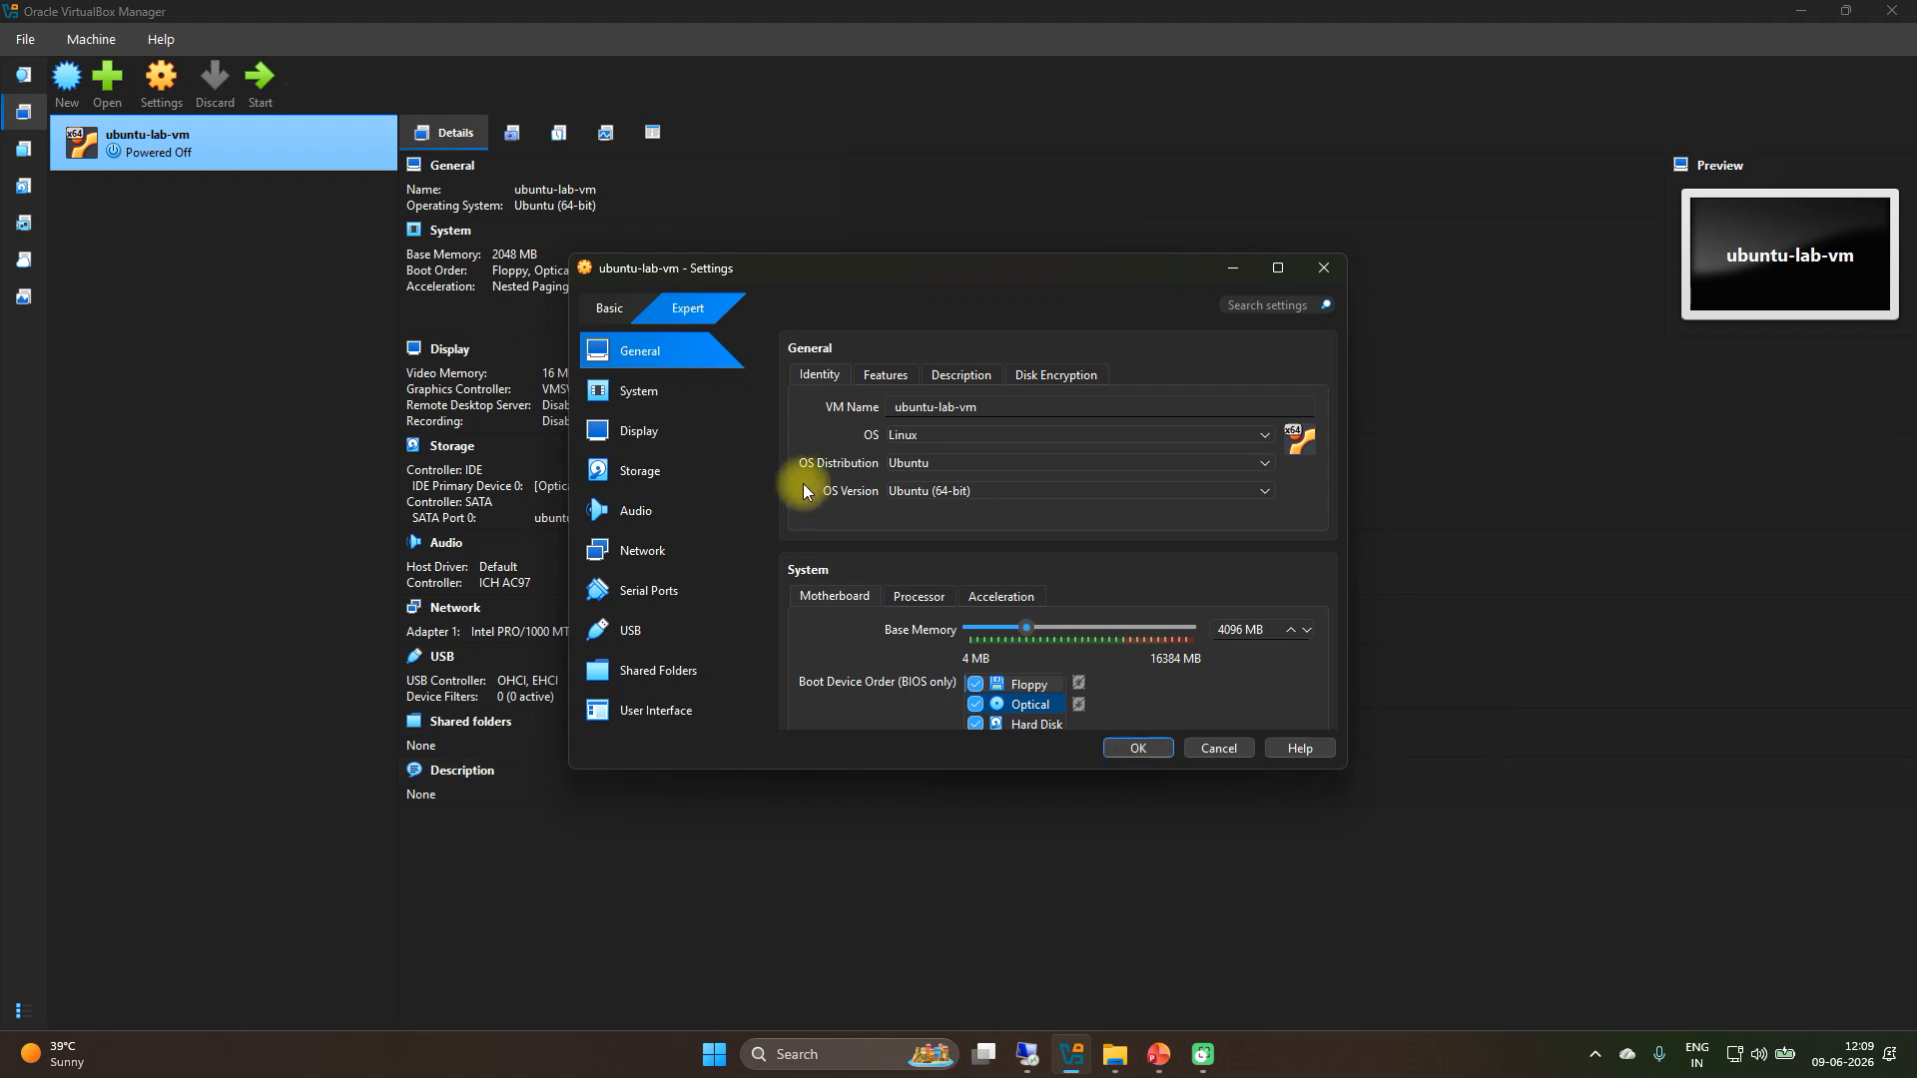
# - Attach ubuntu-lab-vm.vdi as an additional hard disk on the SATA controller in the machine's storage settings
pyautogui.click(640, 475)
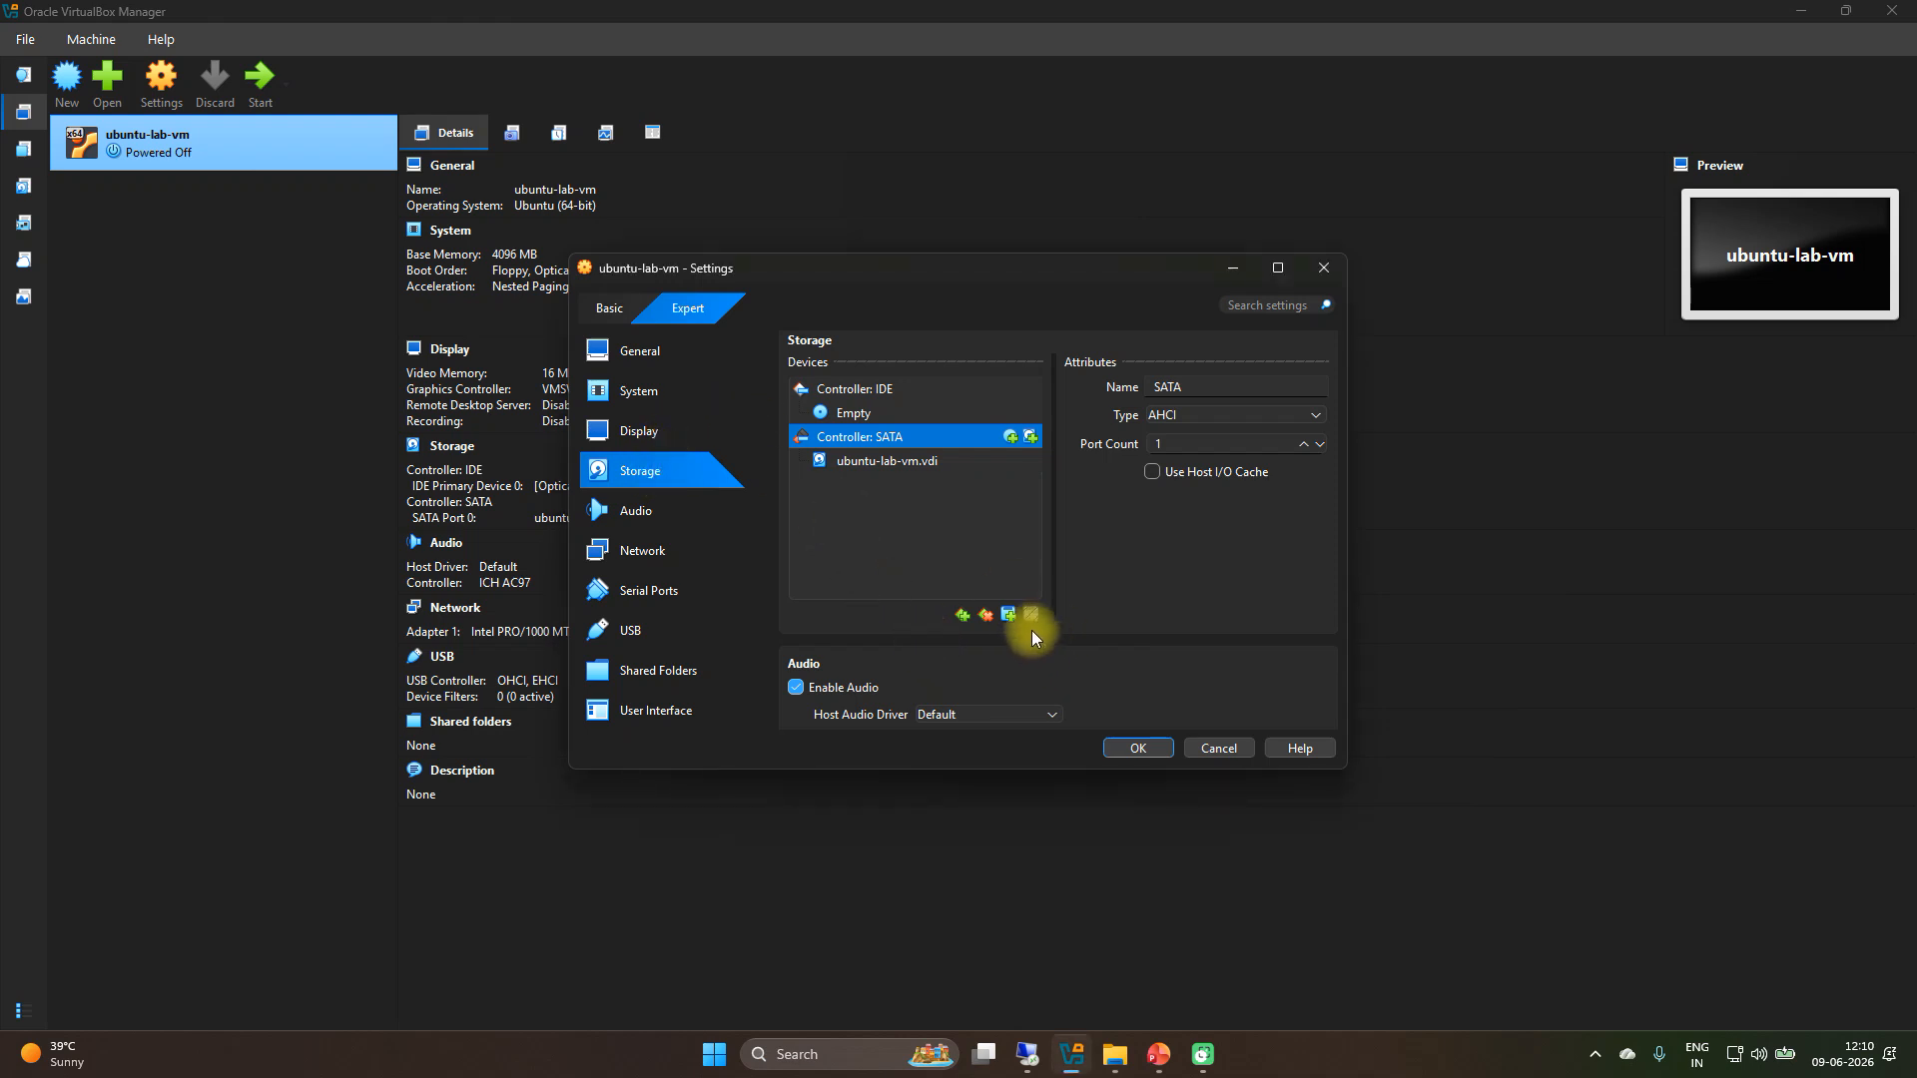
pyautogui.click(1008, 614)
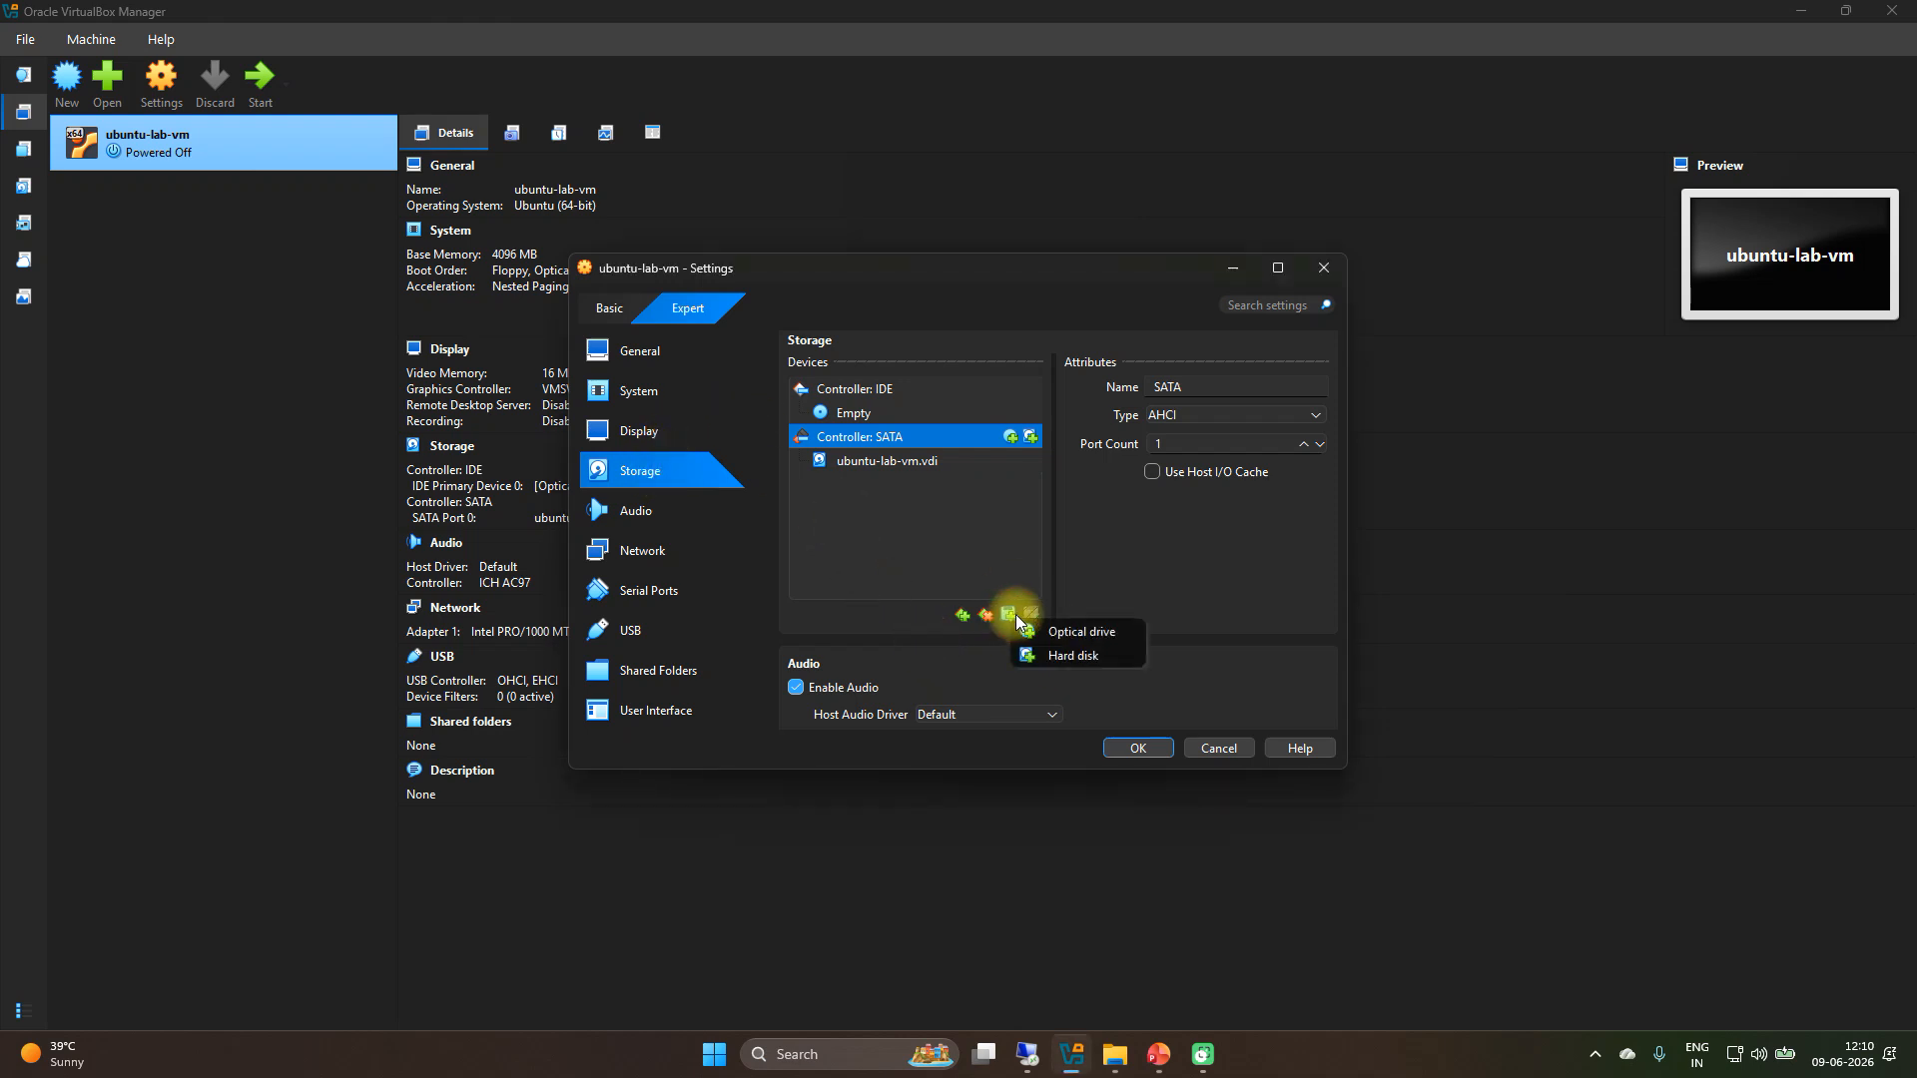
pyautogui.click(1075, 659)
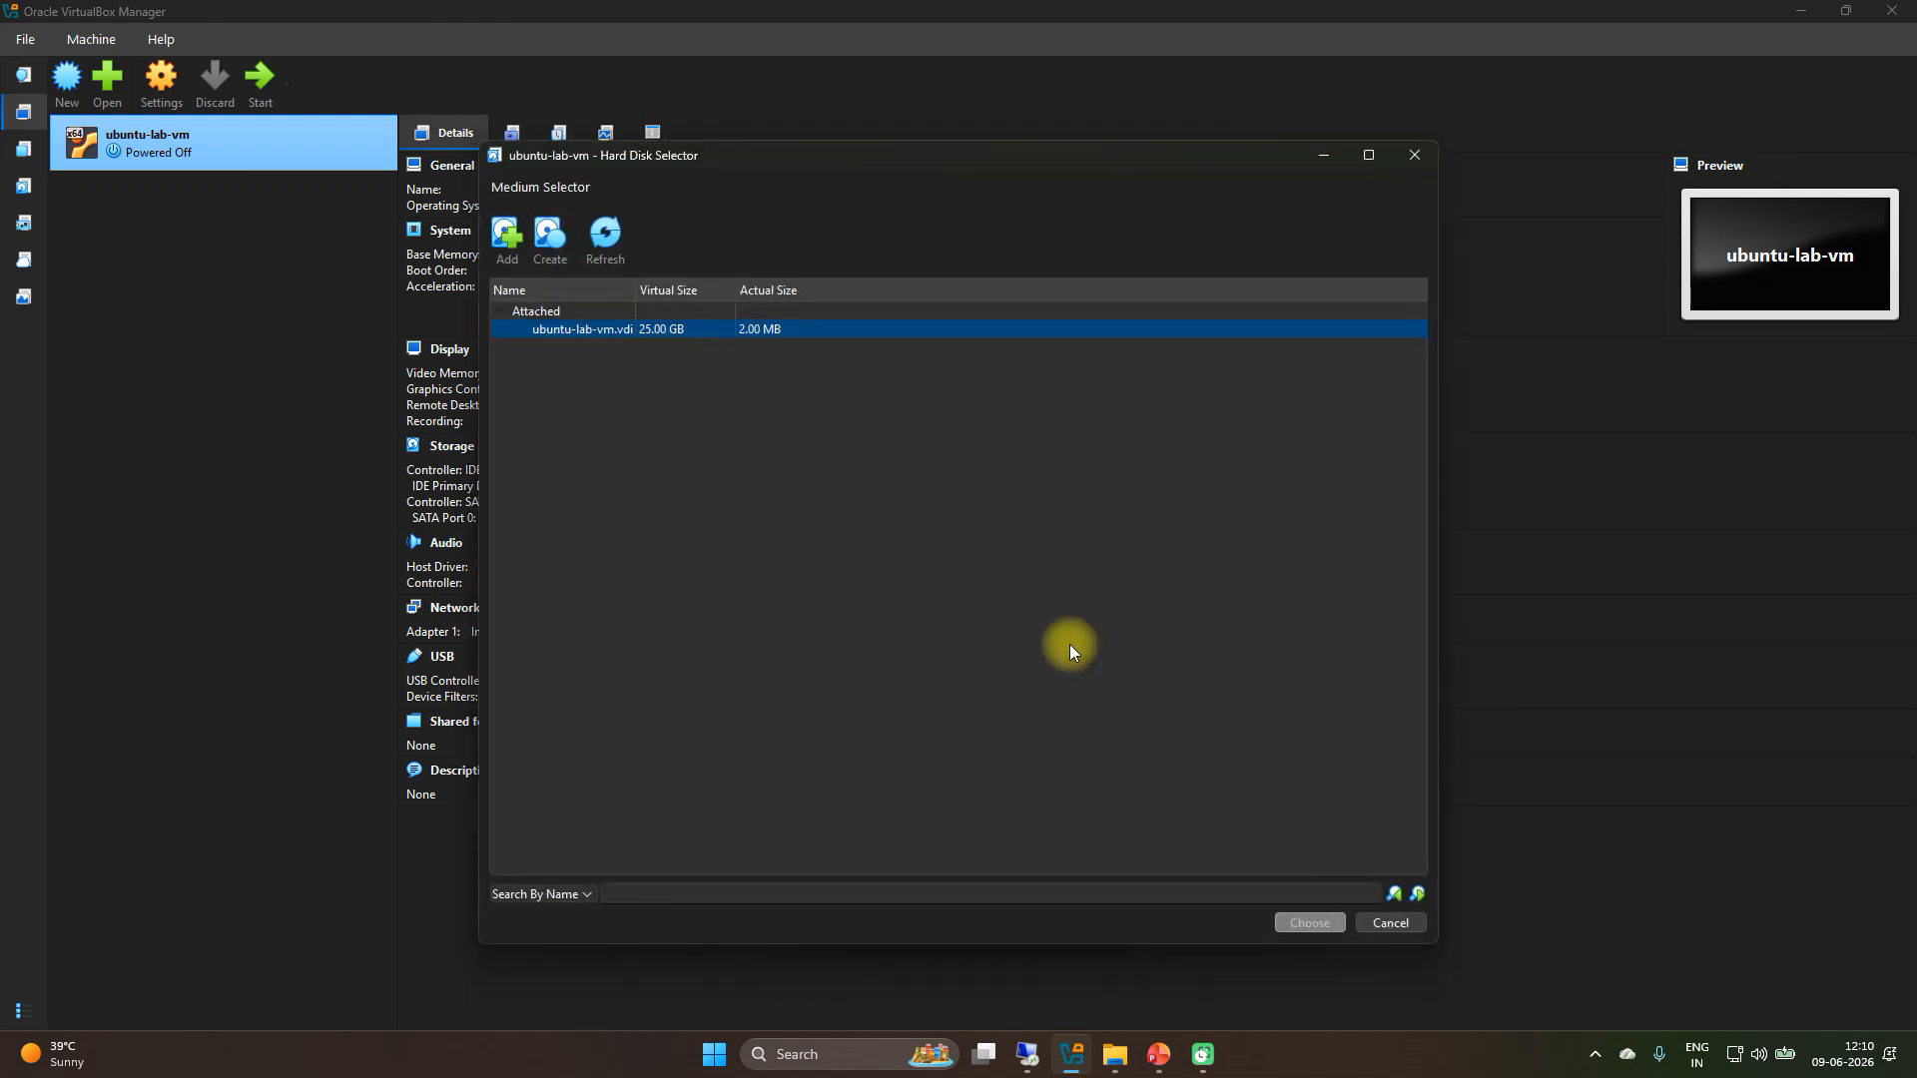
pyautogui.click(673, 335)
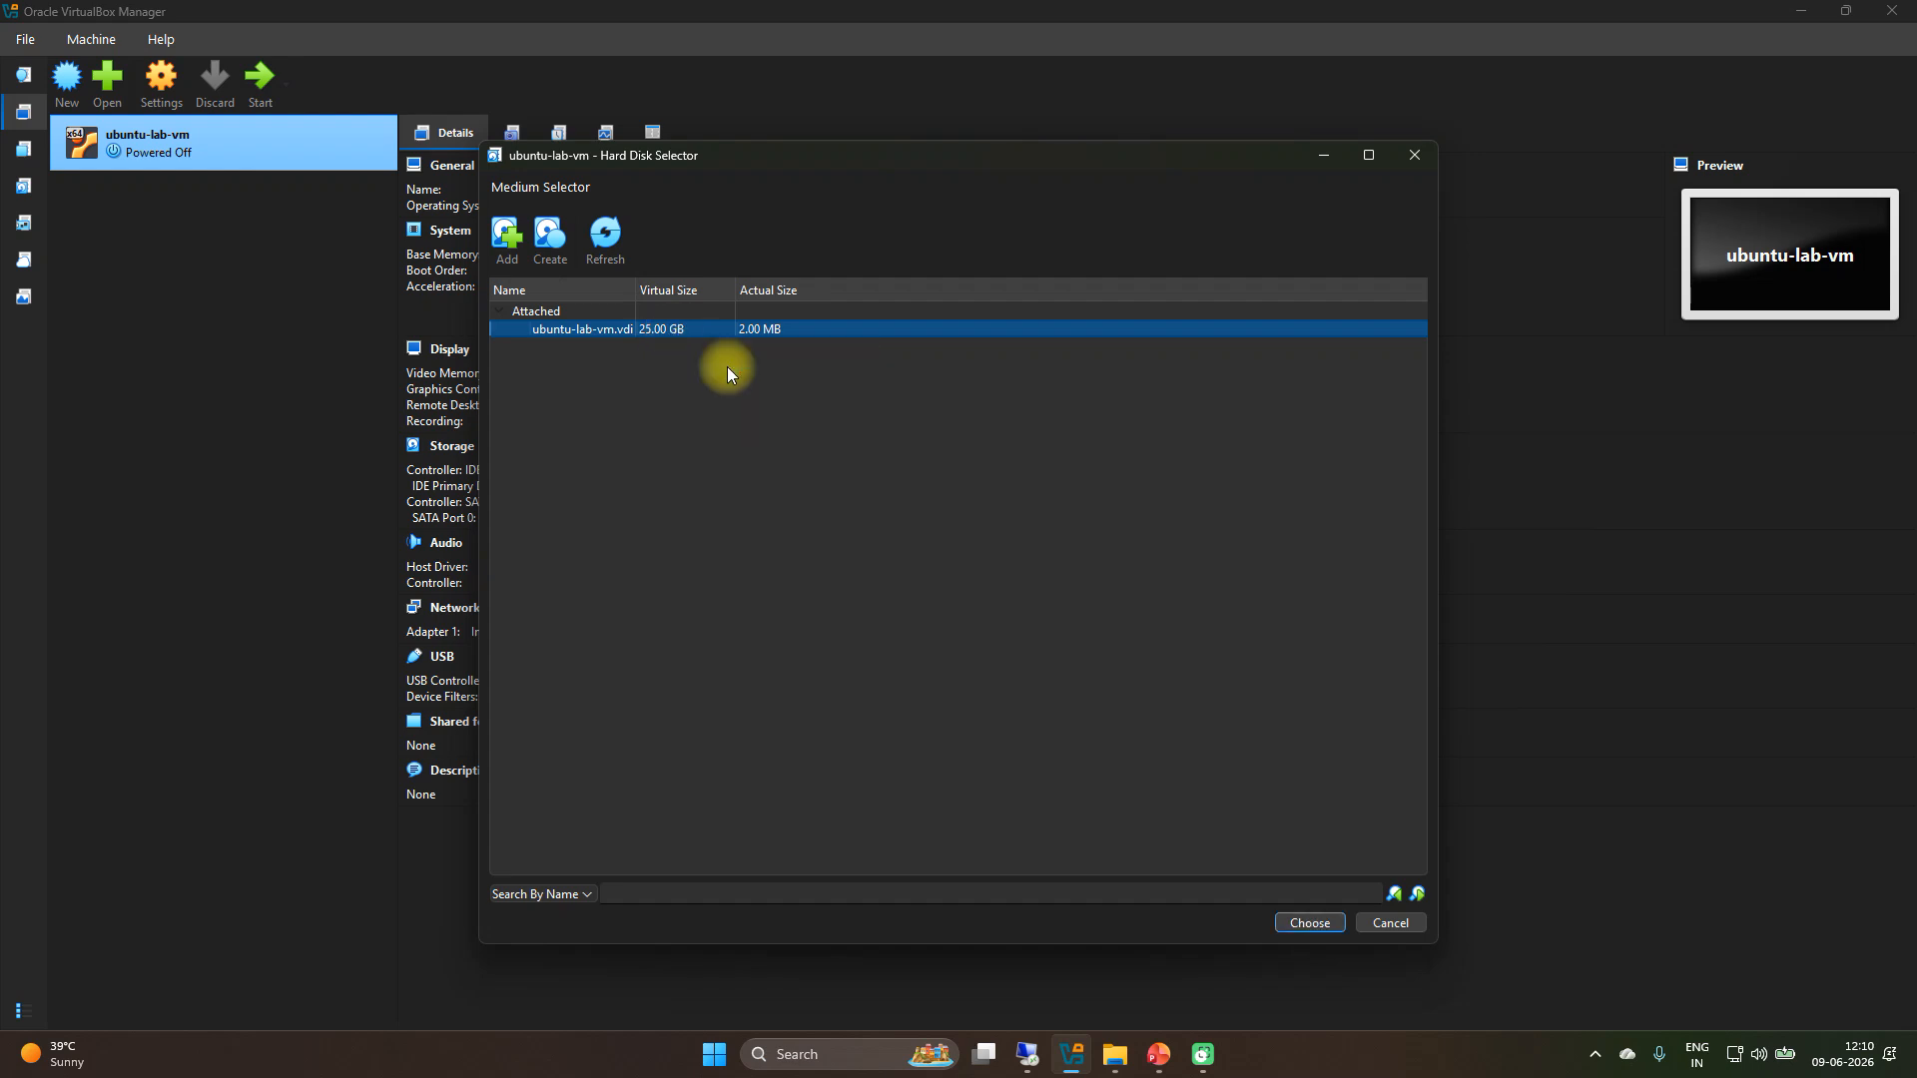
pyautogui.click(1298, 923)
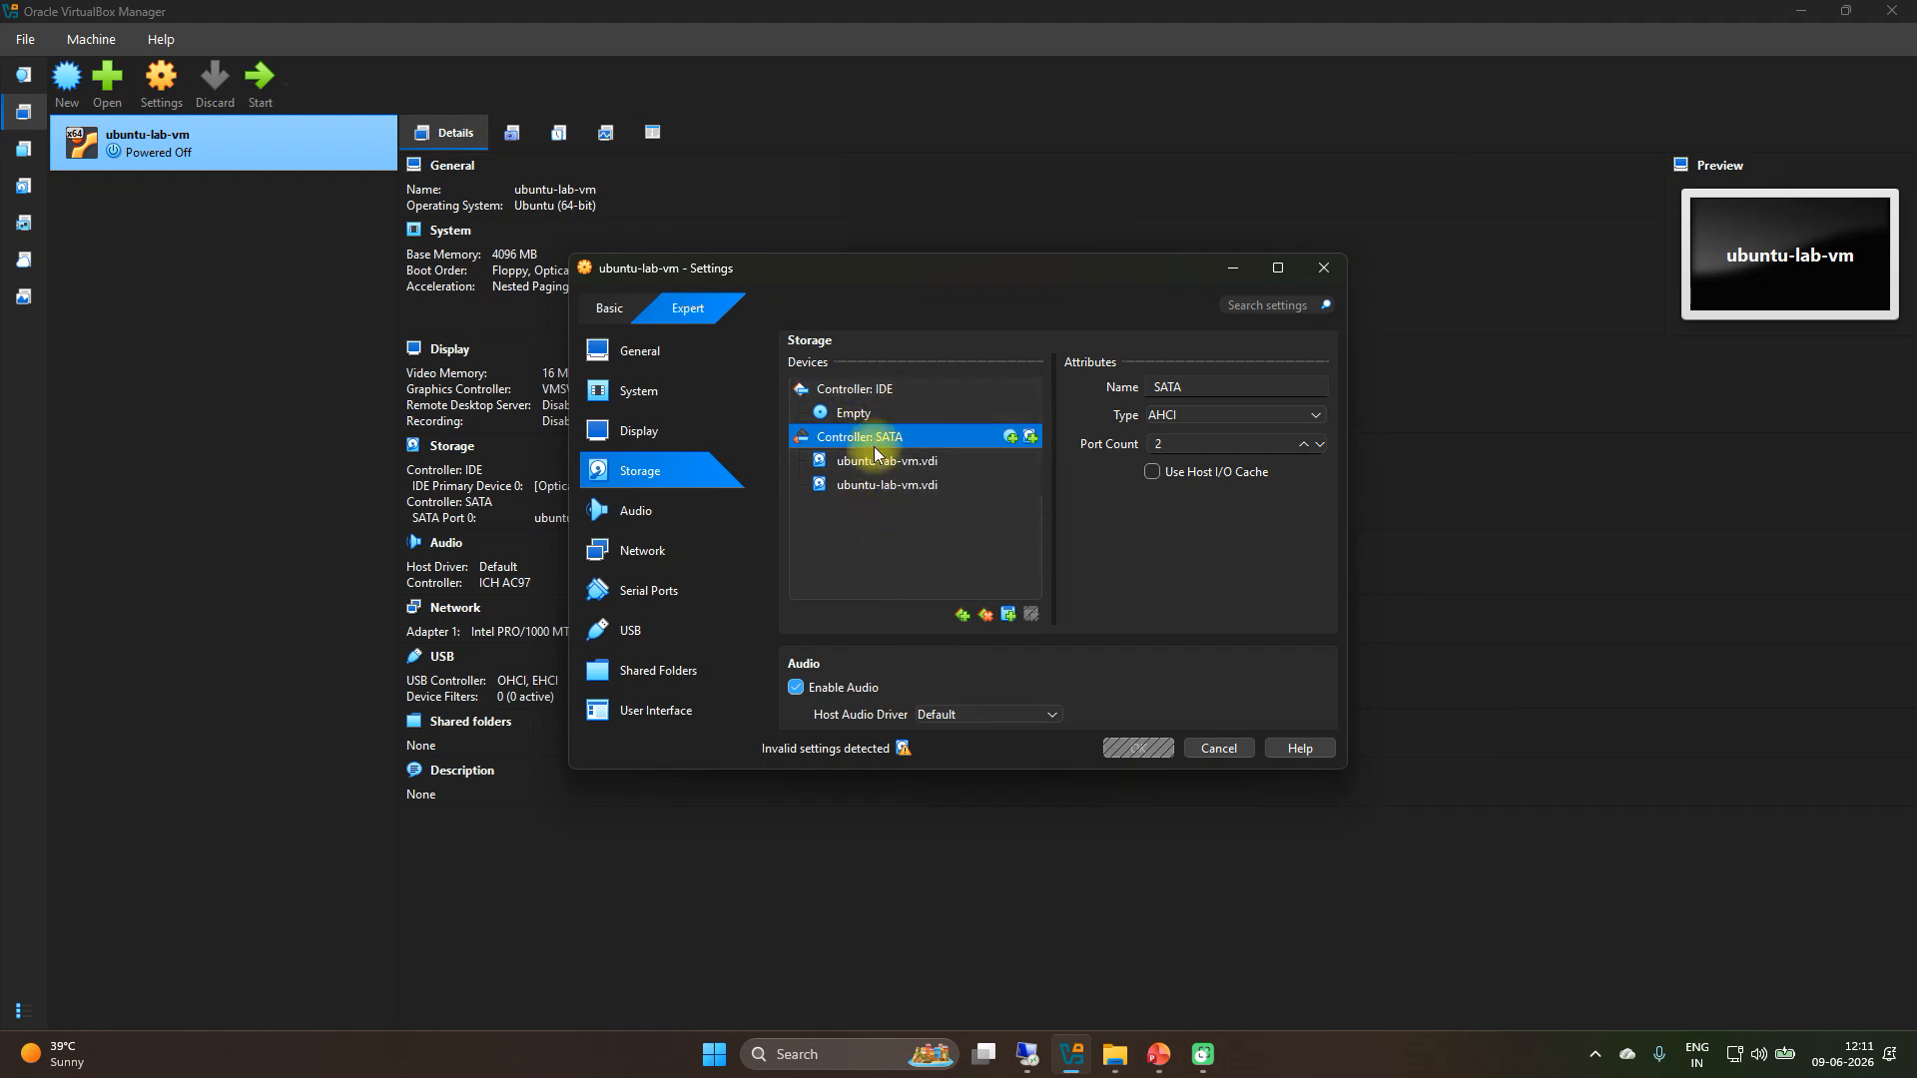
# - Load the ubuntu-26.04-desktop-amd64 disk file from Downloads into the empty optical drive of the IDE controller
pyautogui.click(853, 415)
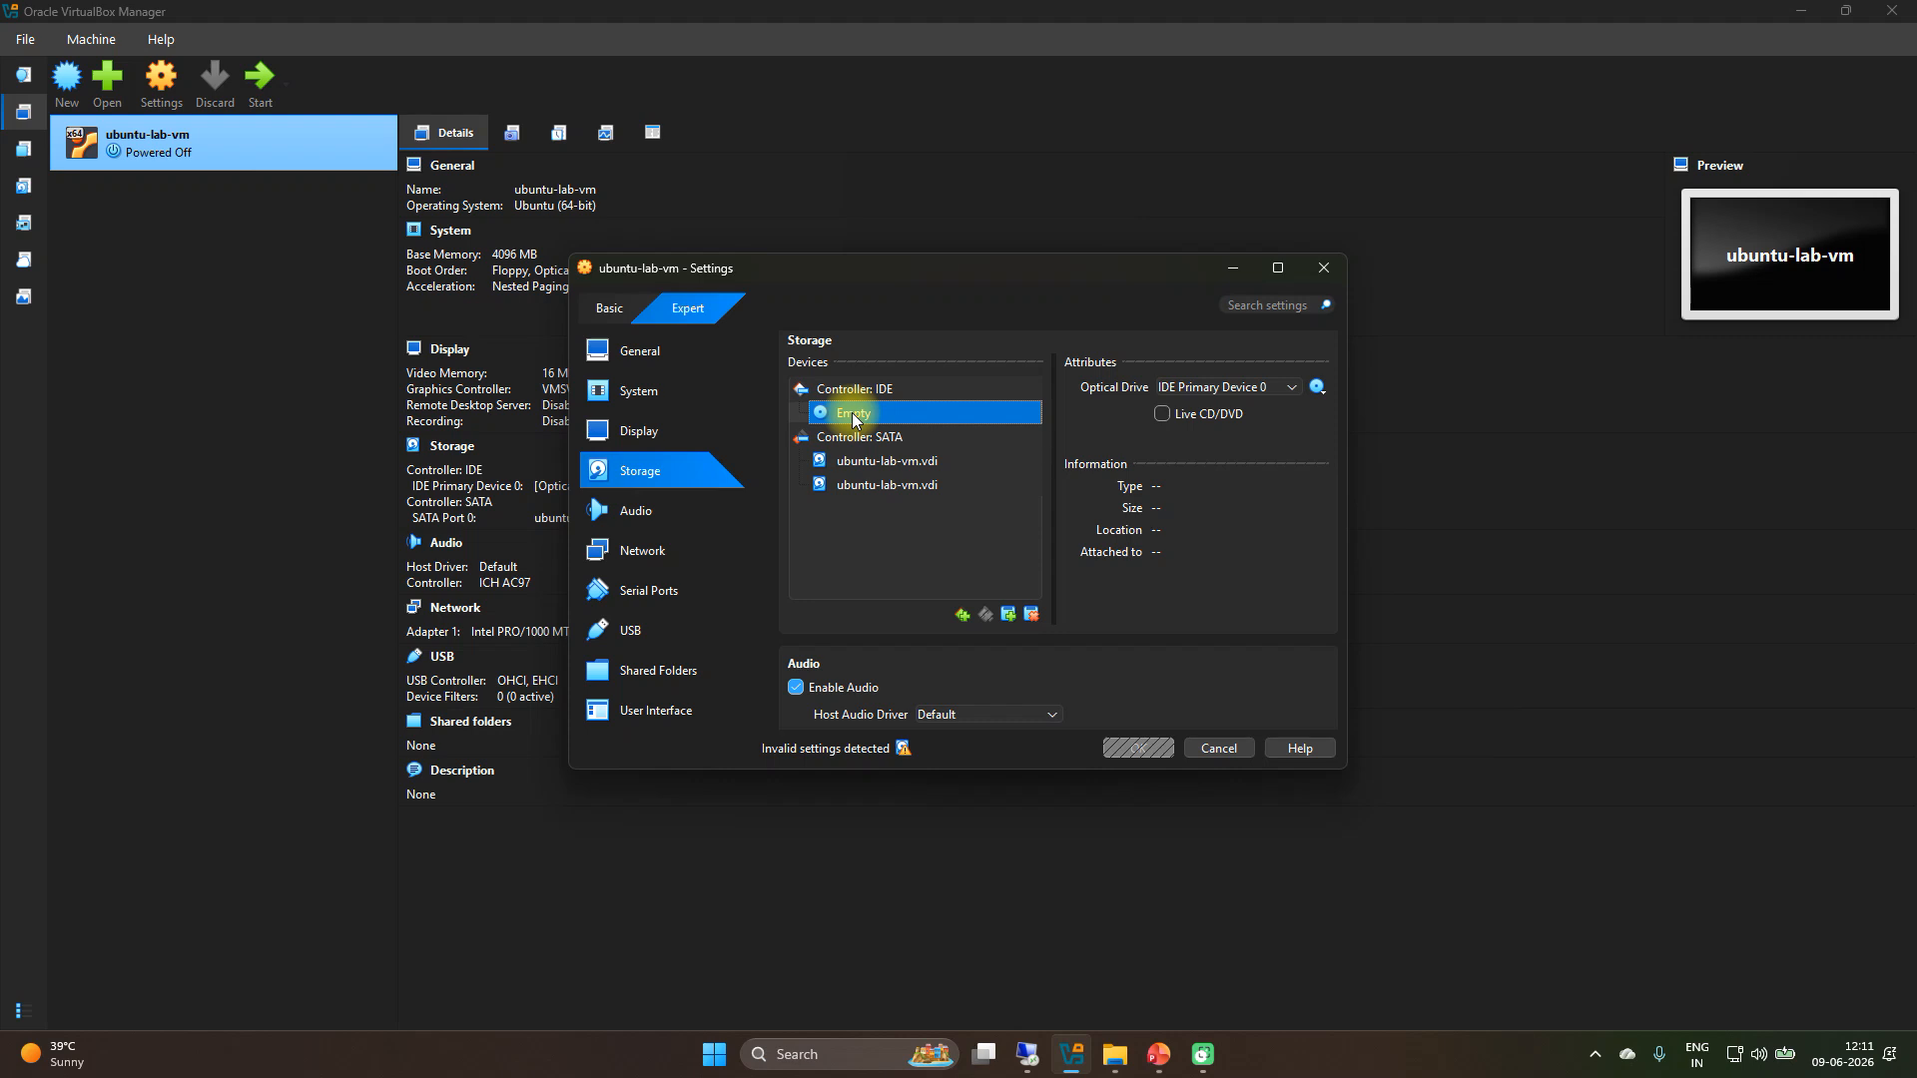
pyautogui.click(1318, 388)
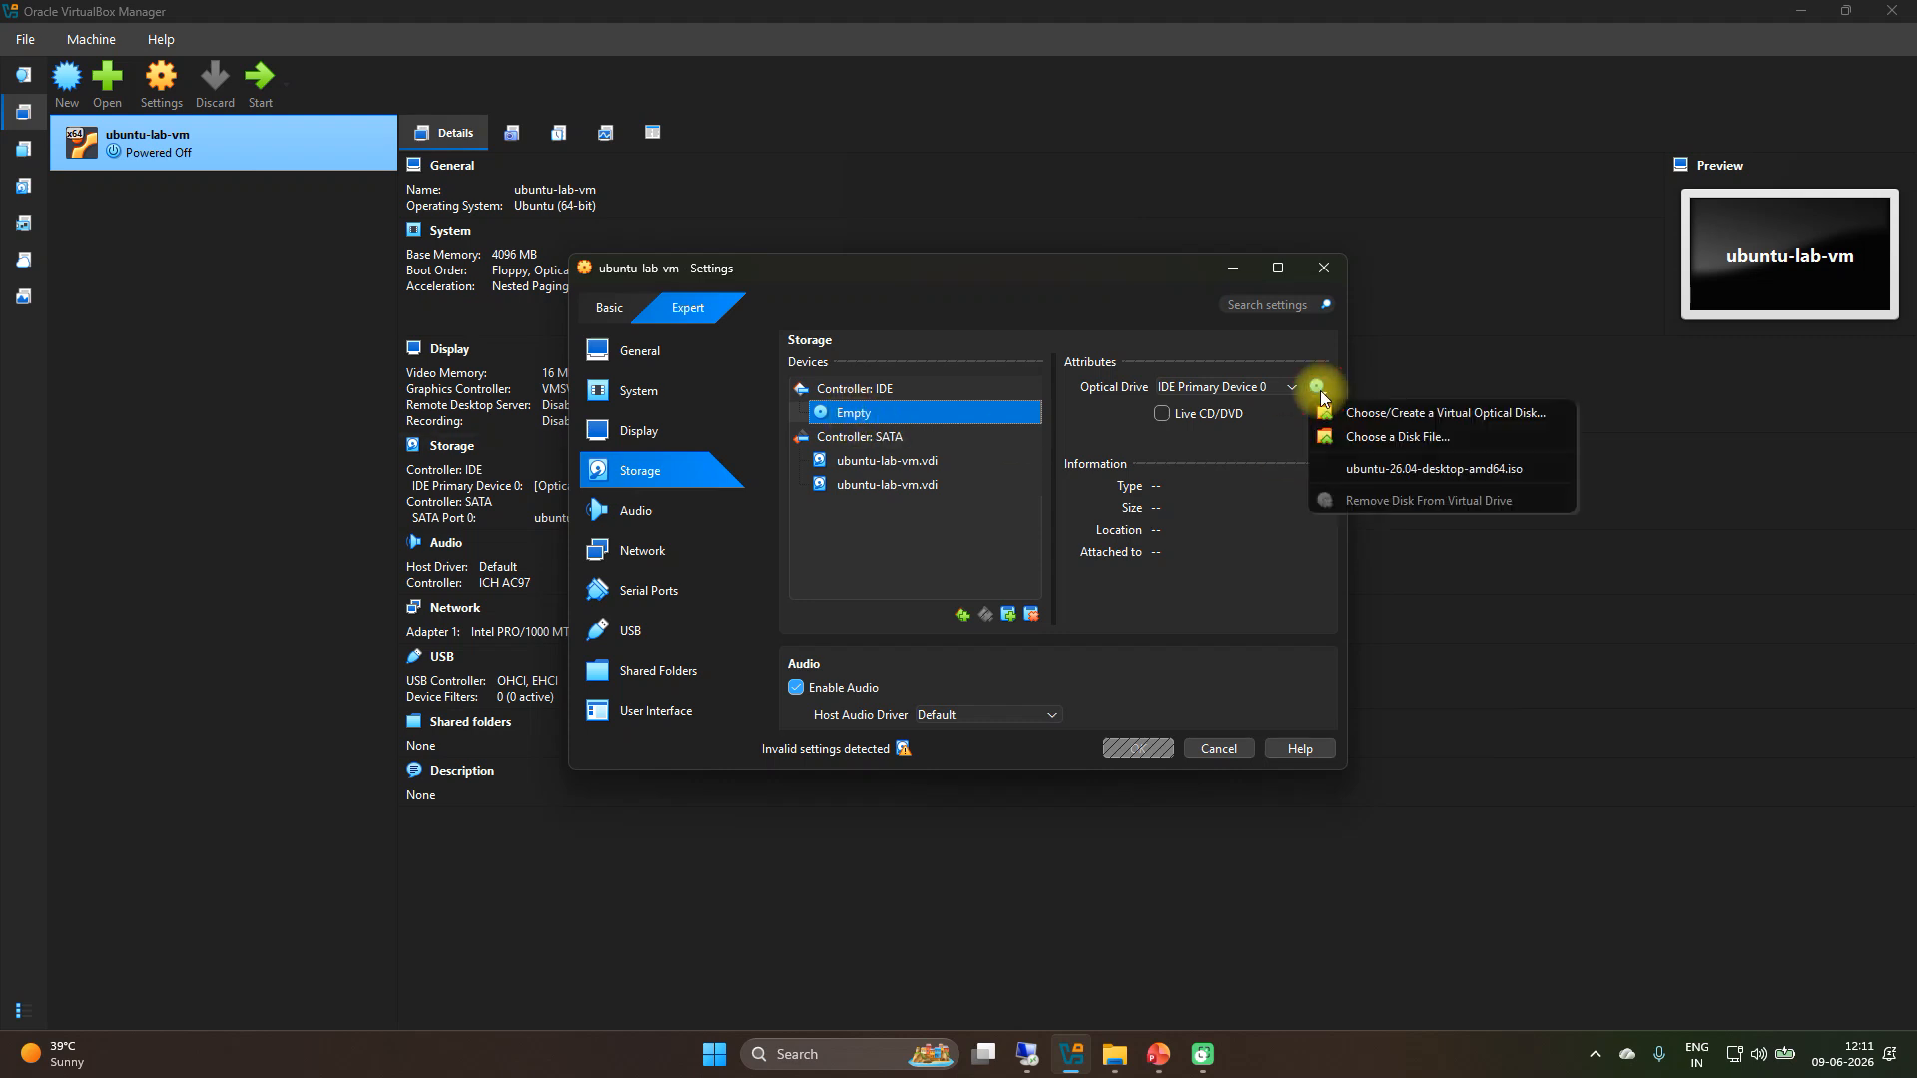
pyautogui.click(1363, 442)
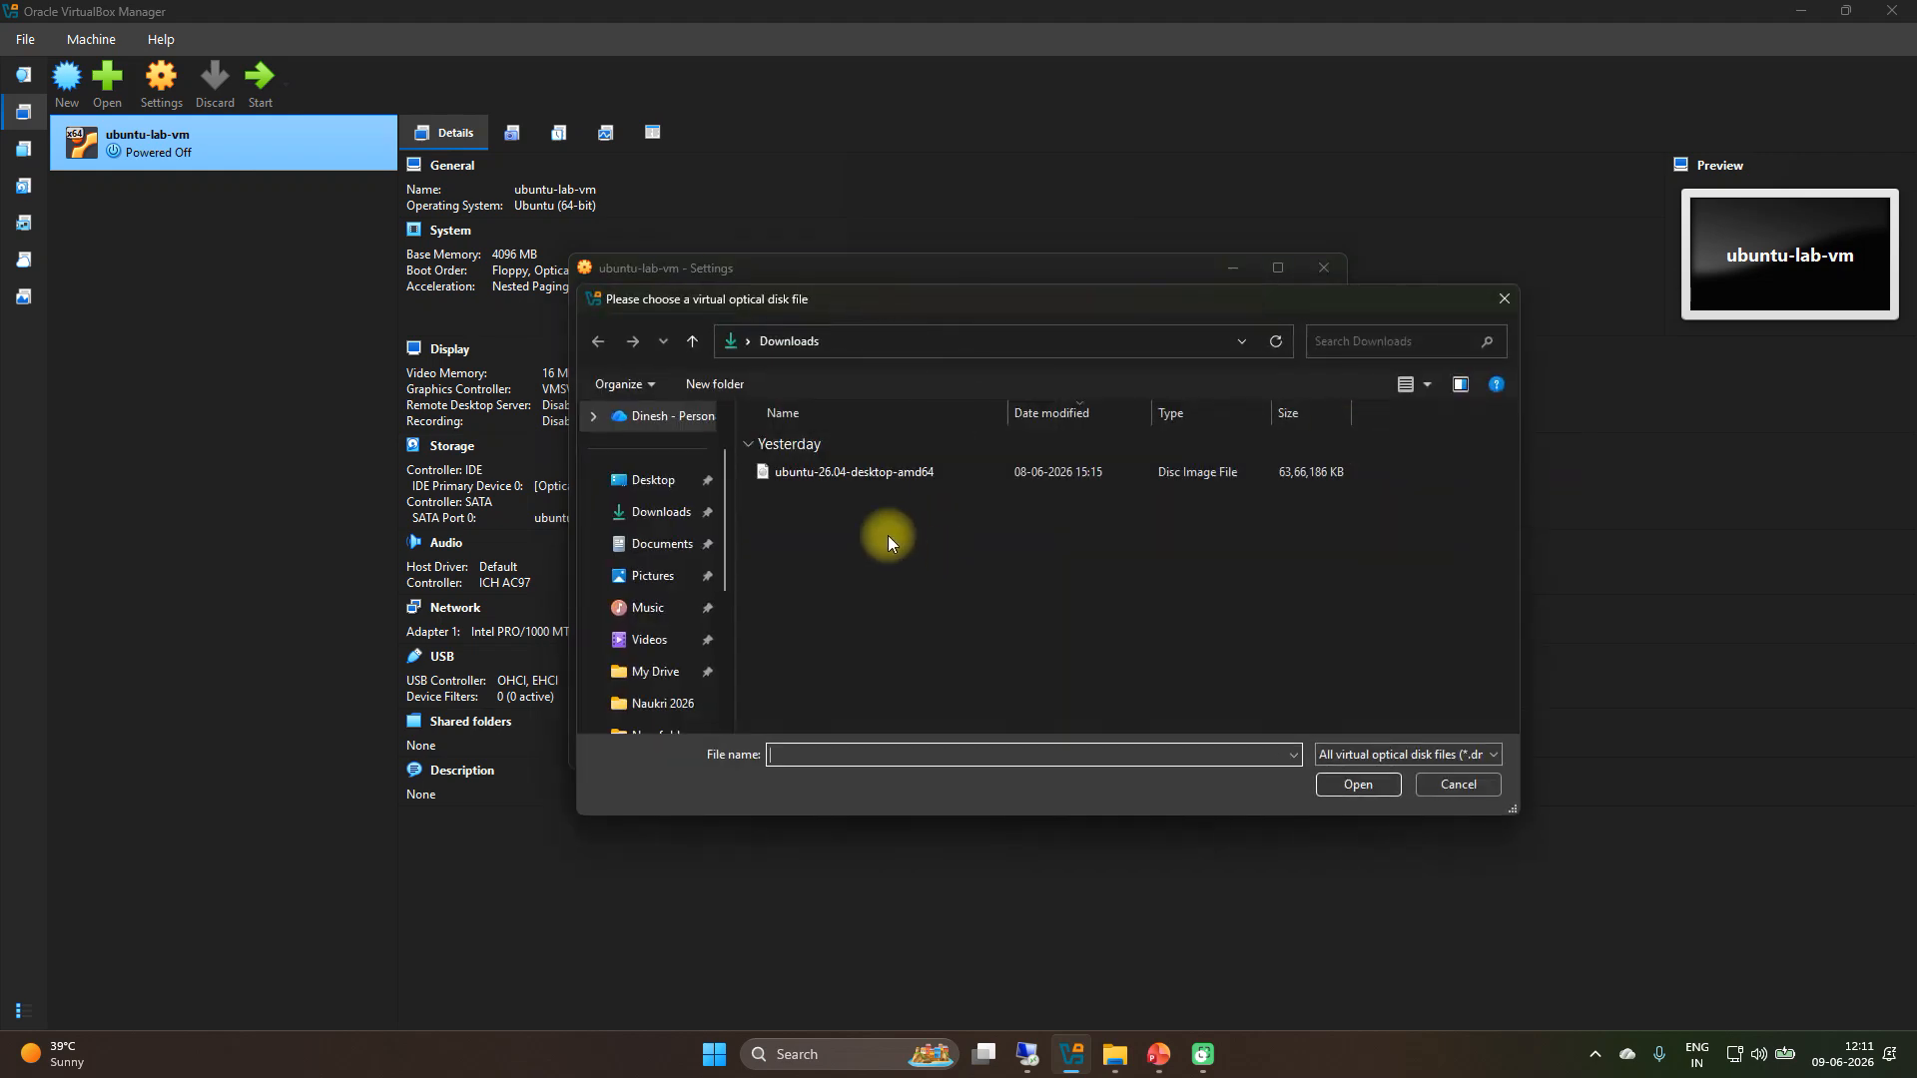
pyautogui.click(840, 474)
pyautogui.click(1345, 786)
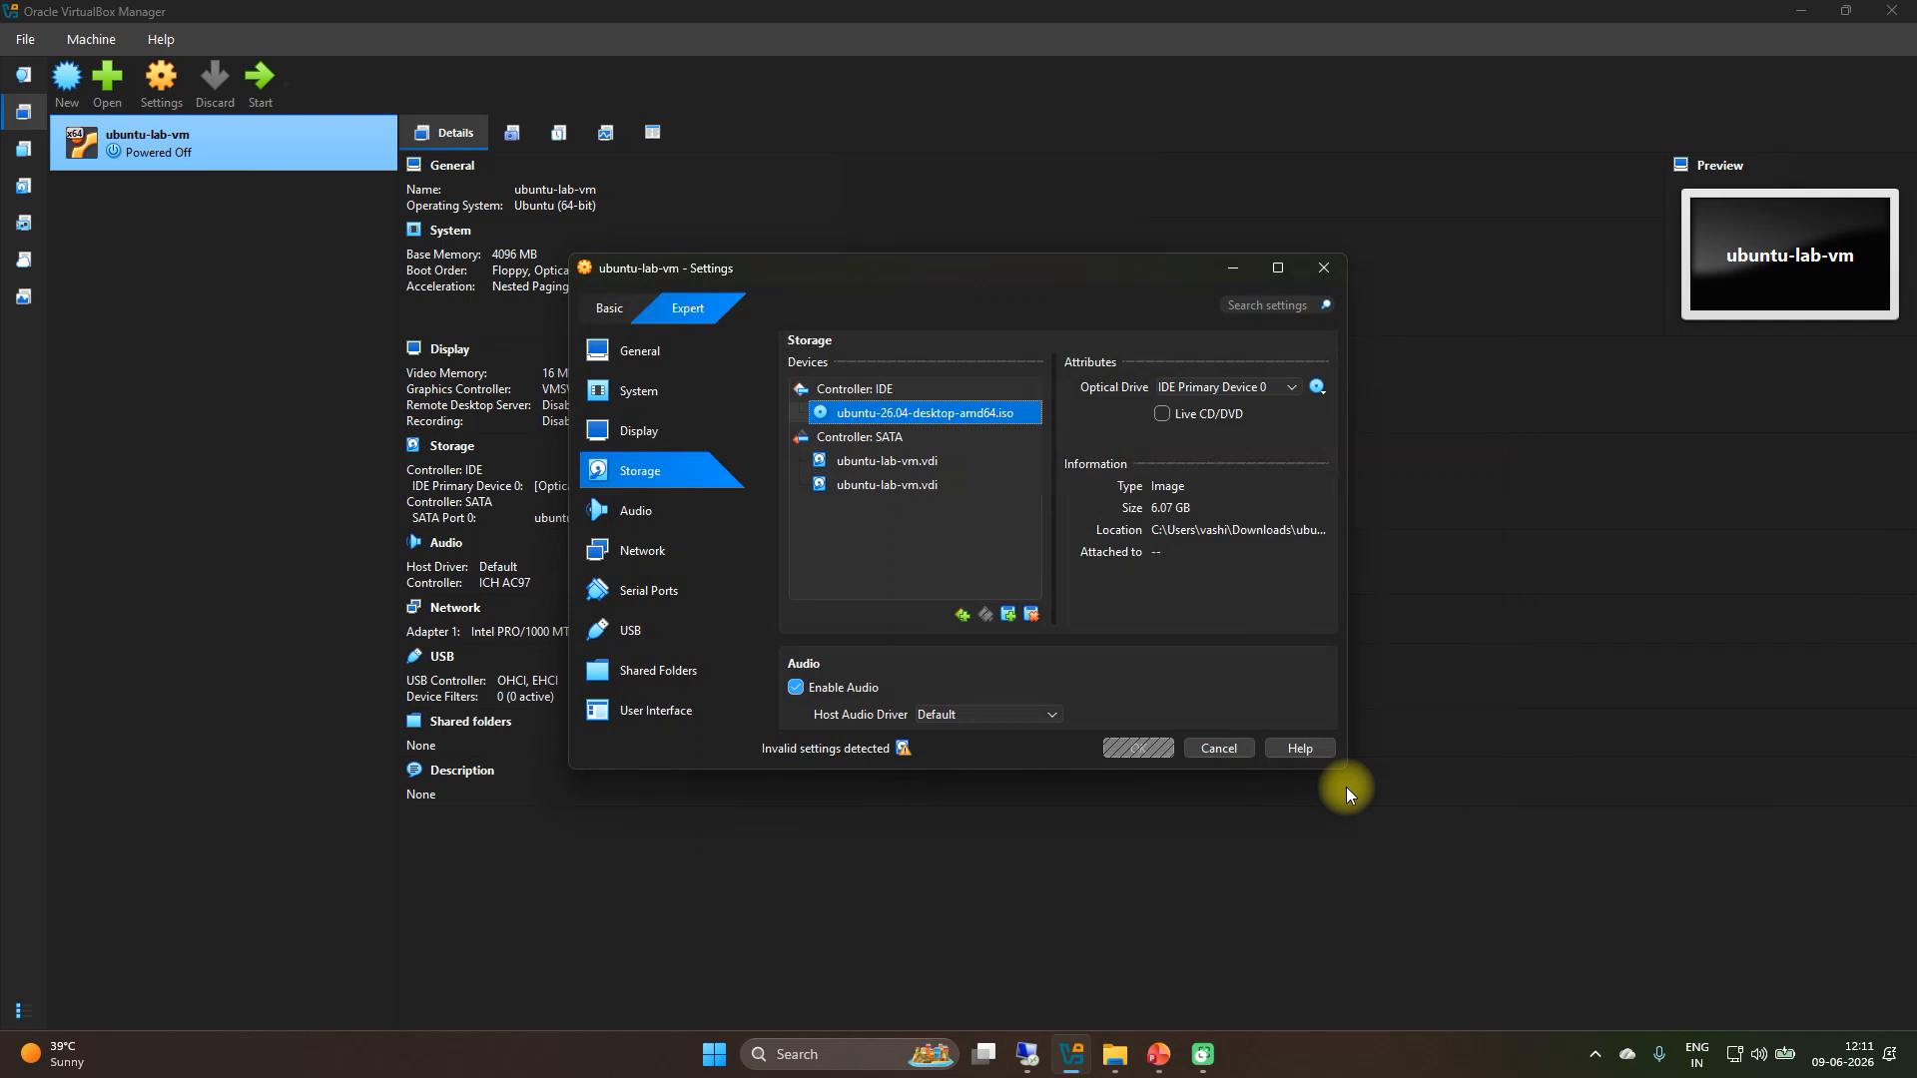
# - Choose the ubuntu-26.04-desktop-amd64 disk file again, keep only one ubuntu-lab-vm.vdi on the SATA controller, and save the storage settings
pyautogui.click(861, 463)
pyautogui.click(882, 485)
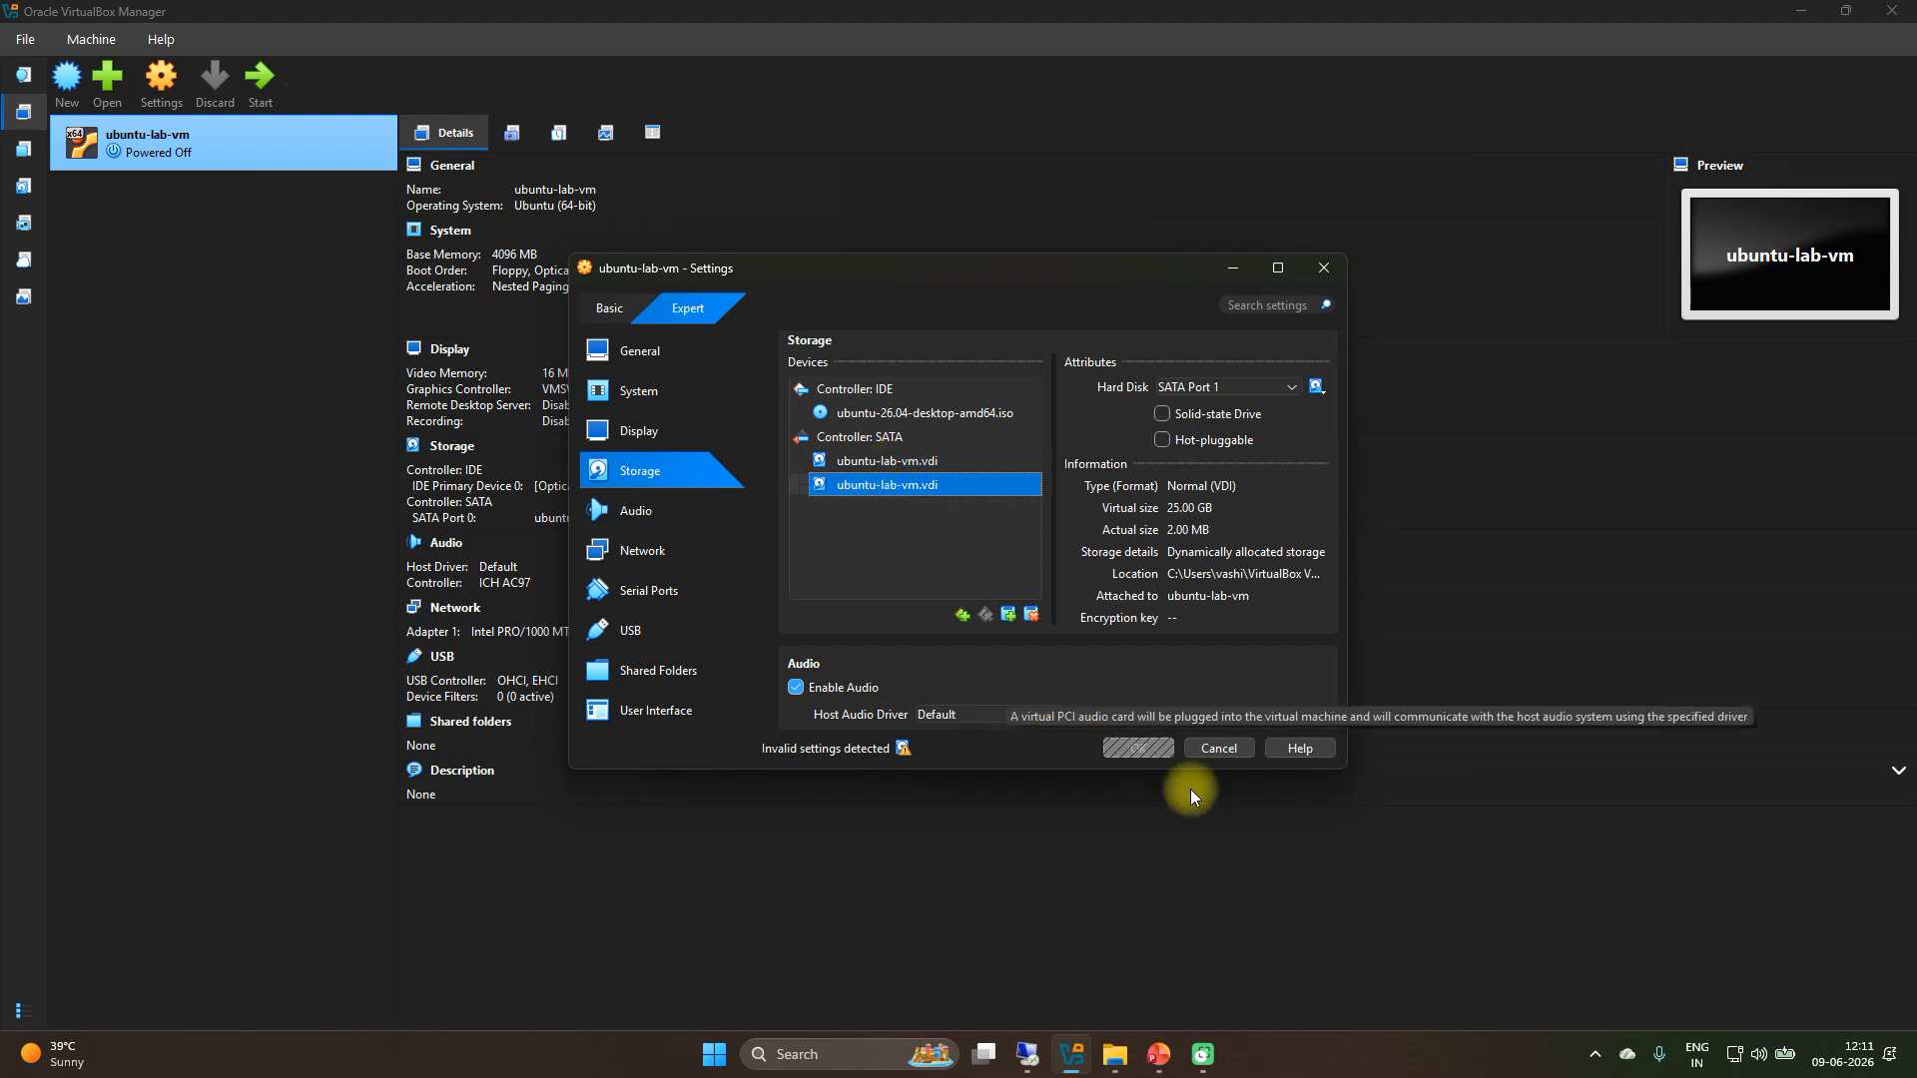
pyautogui.click(851, 462)
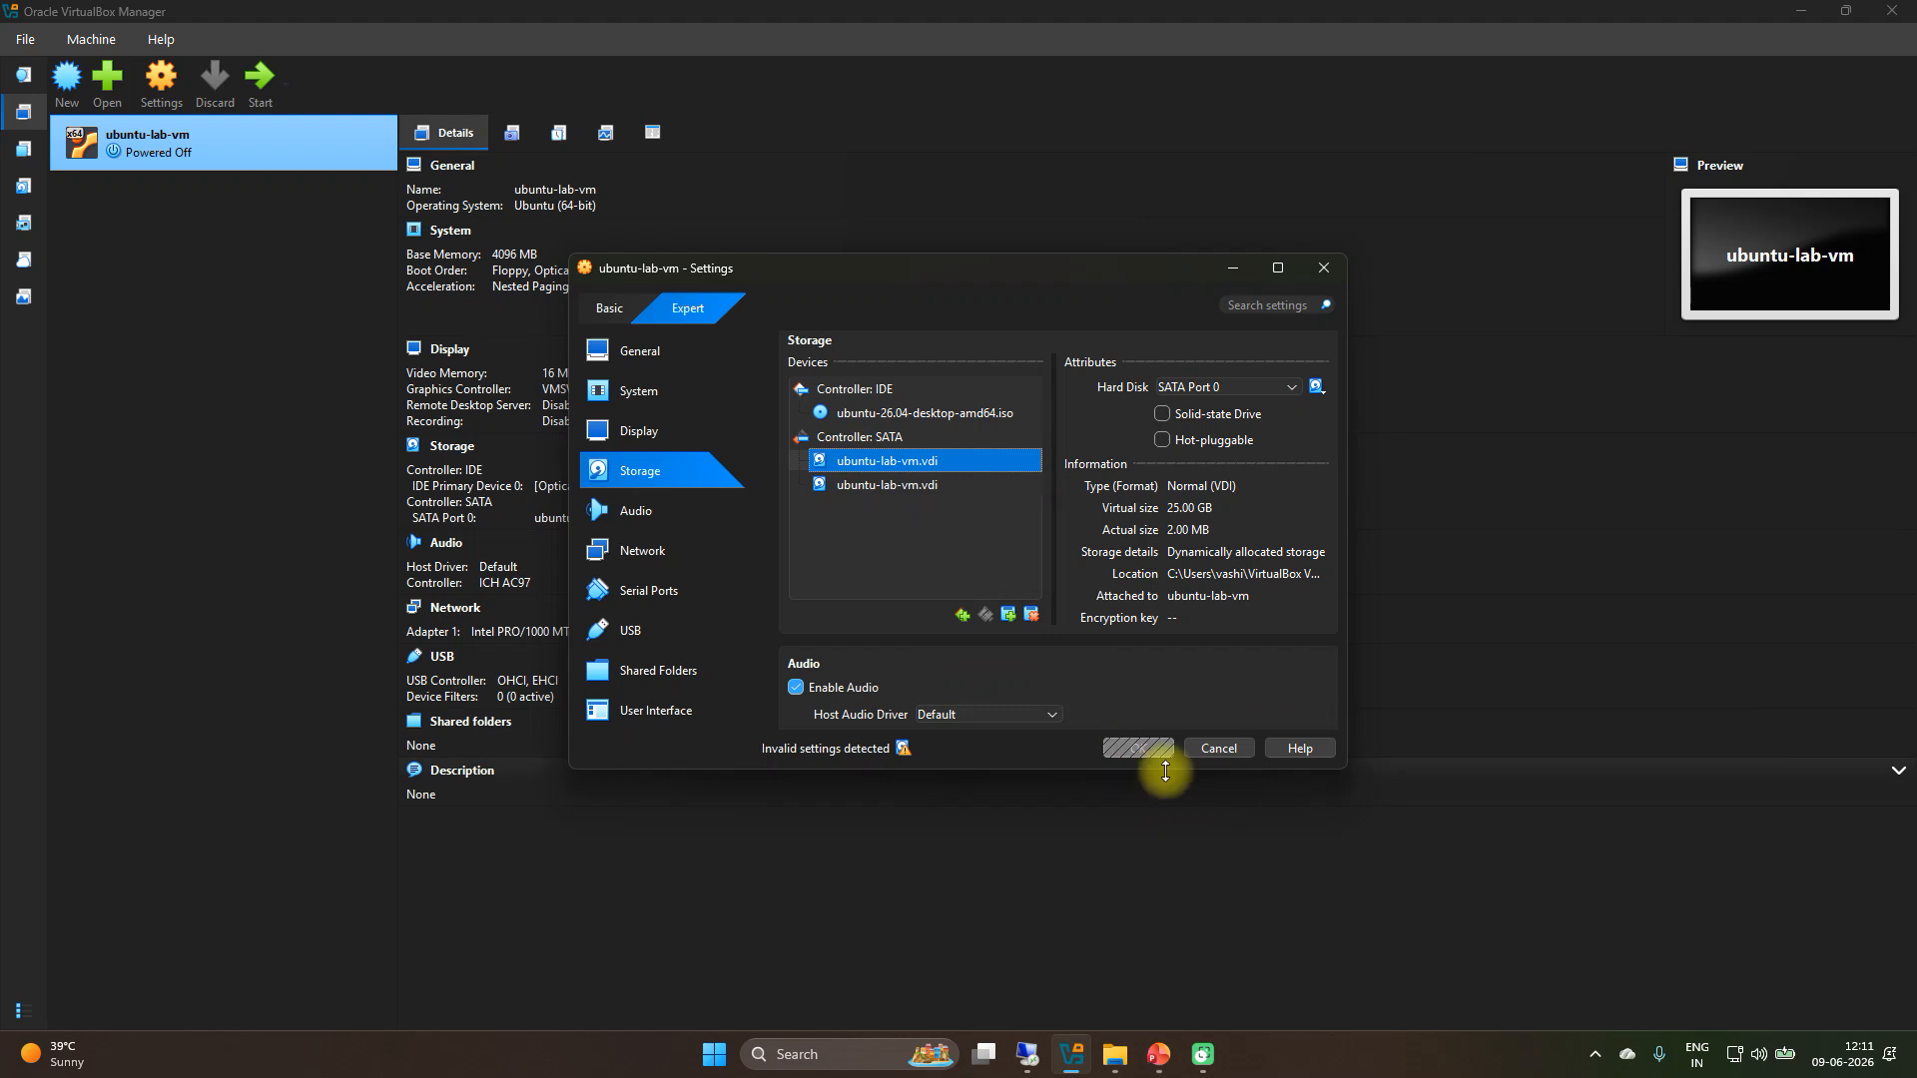
pyautogui.click(927, 416)
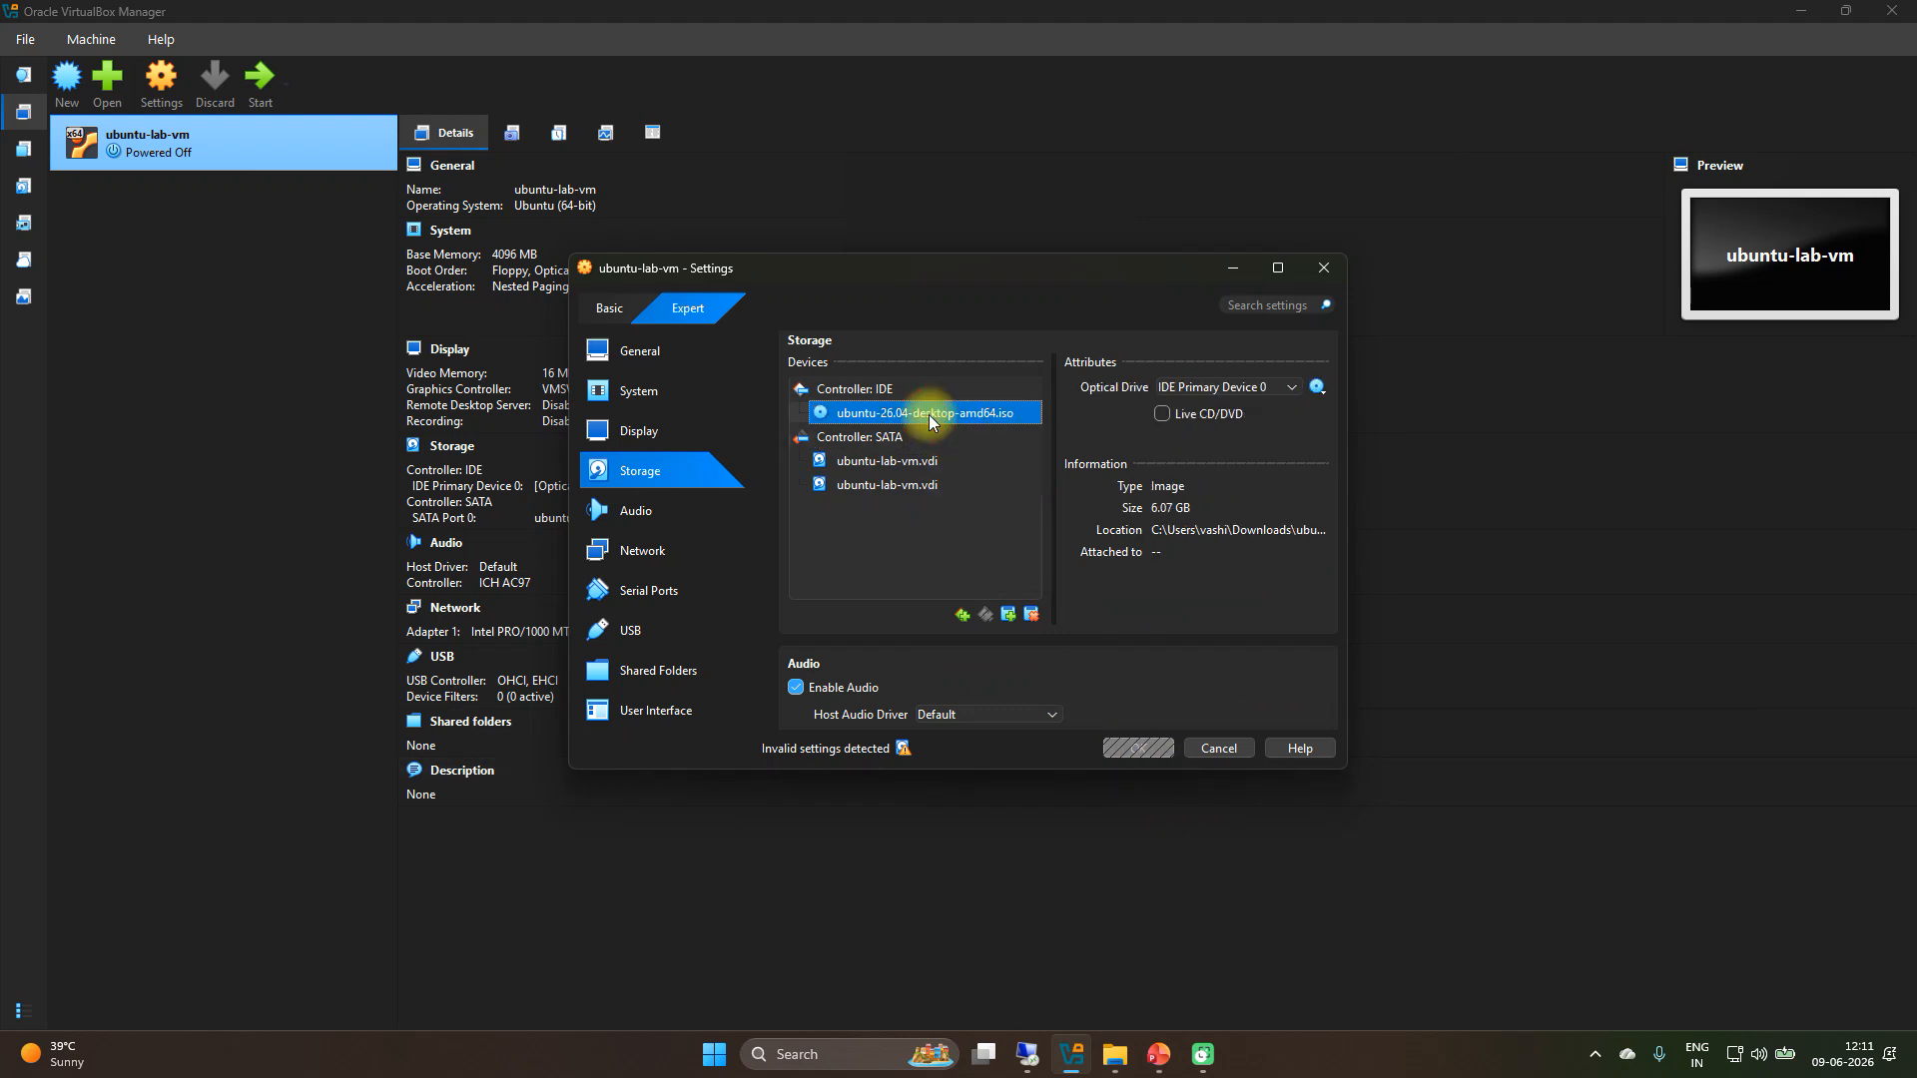
pyautogui.click(1317, 387)
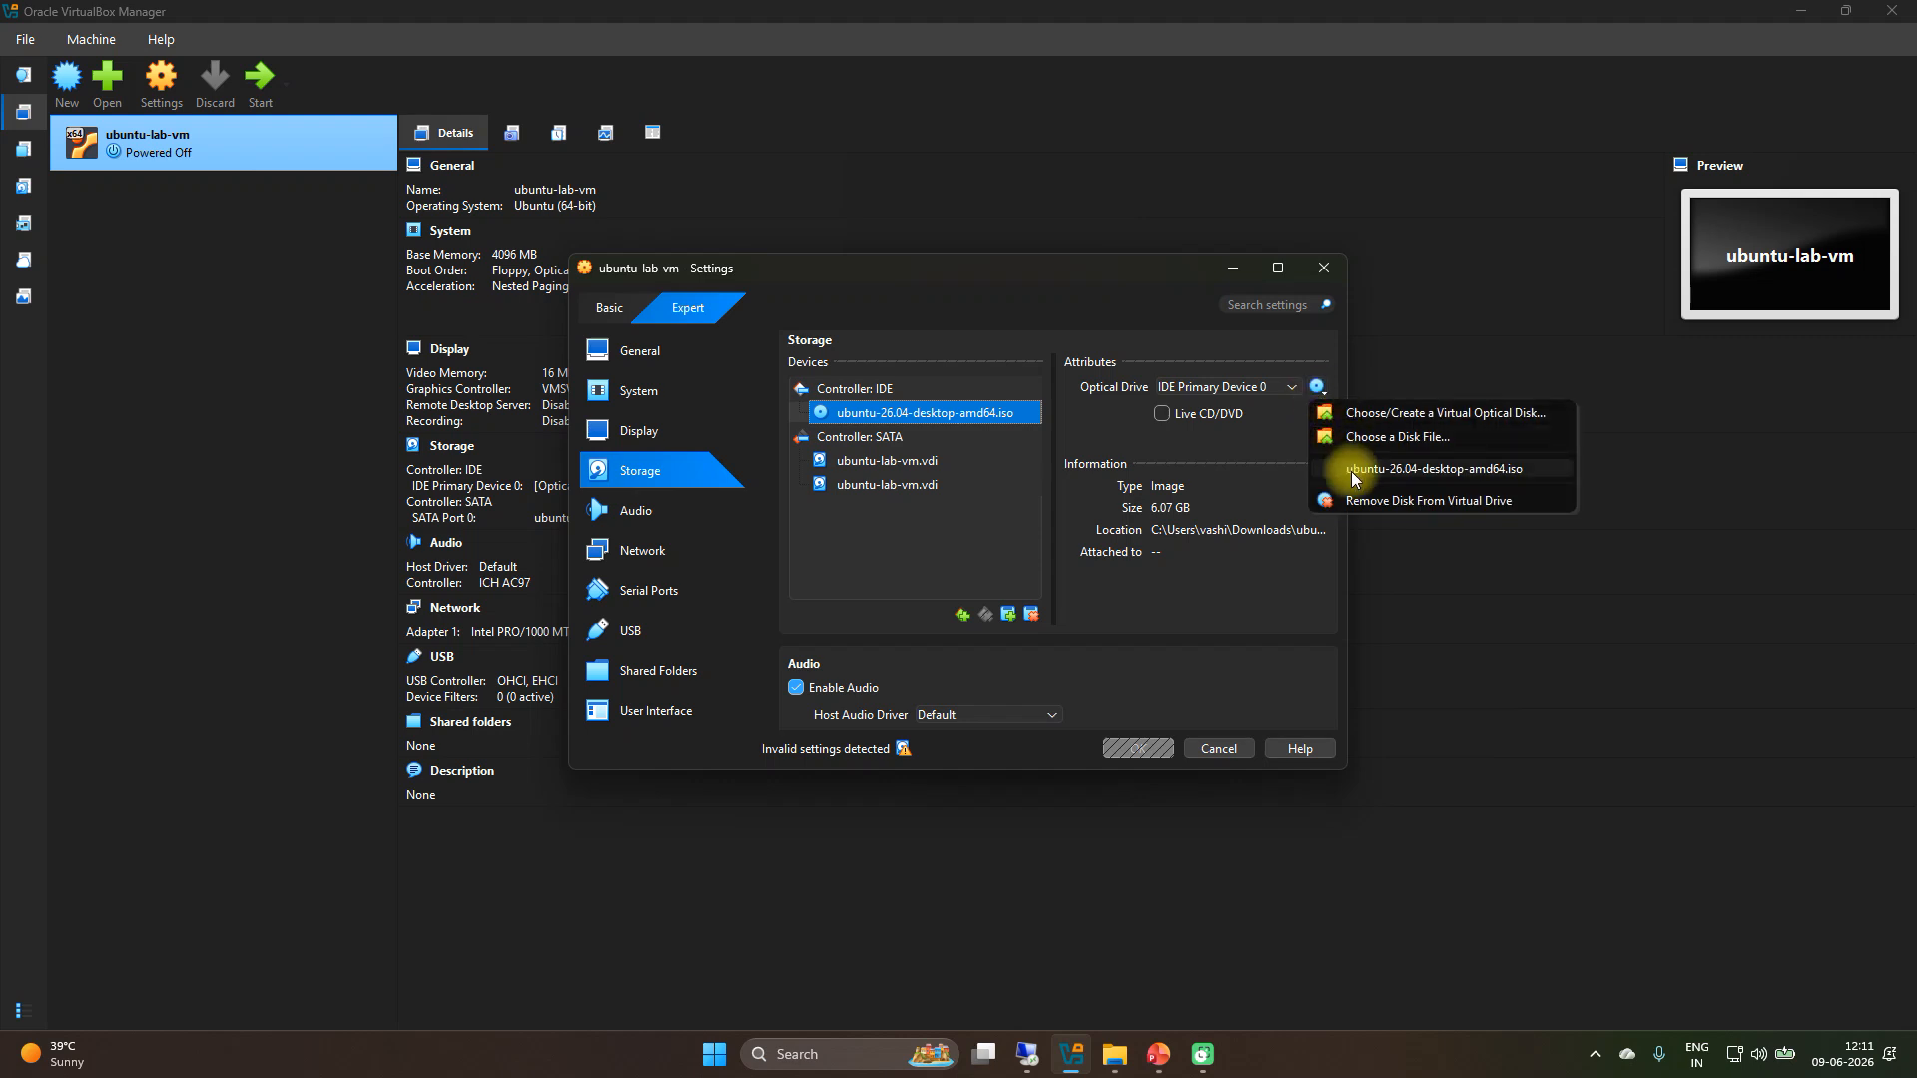
pyautogui.click(1358, 436)
pyautogui.click(819, 471)
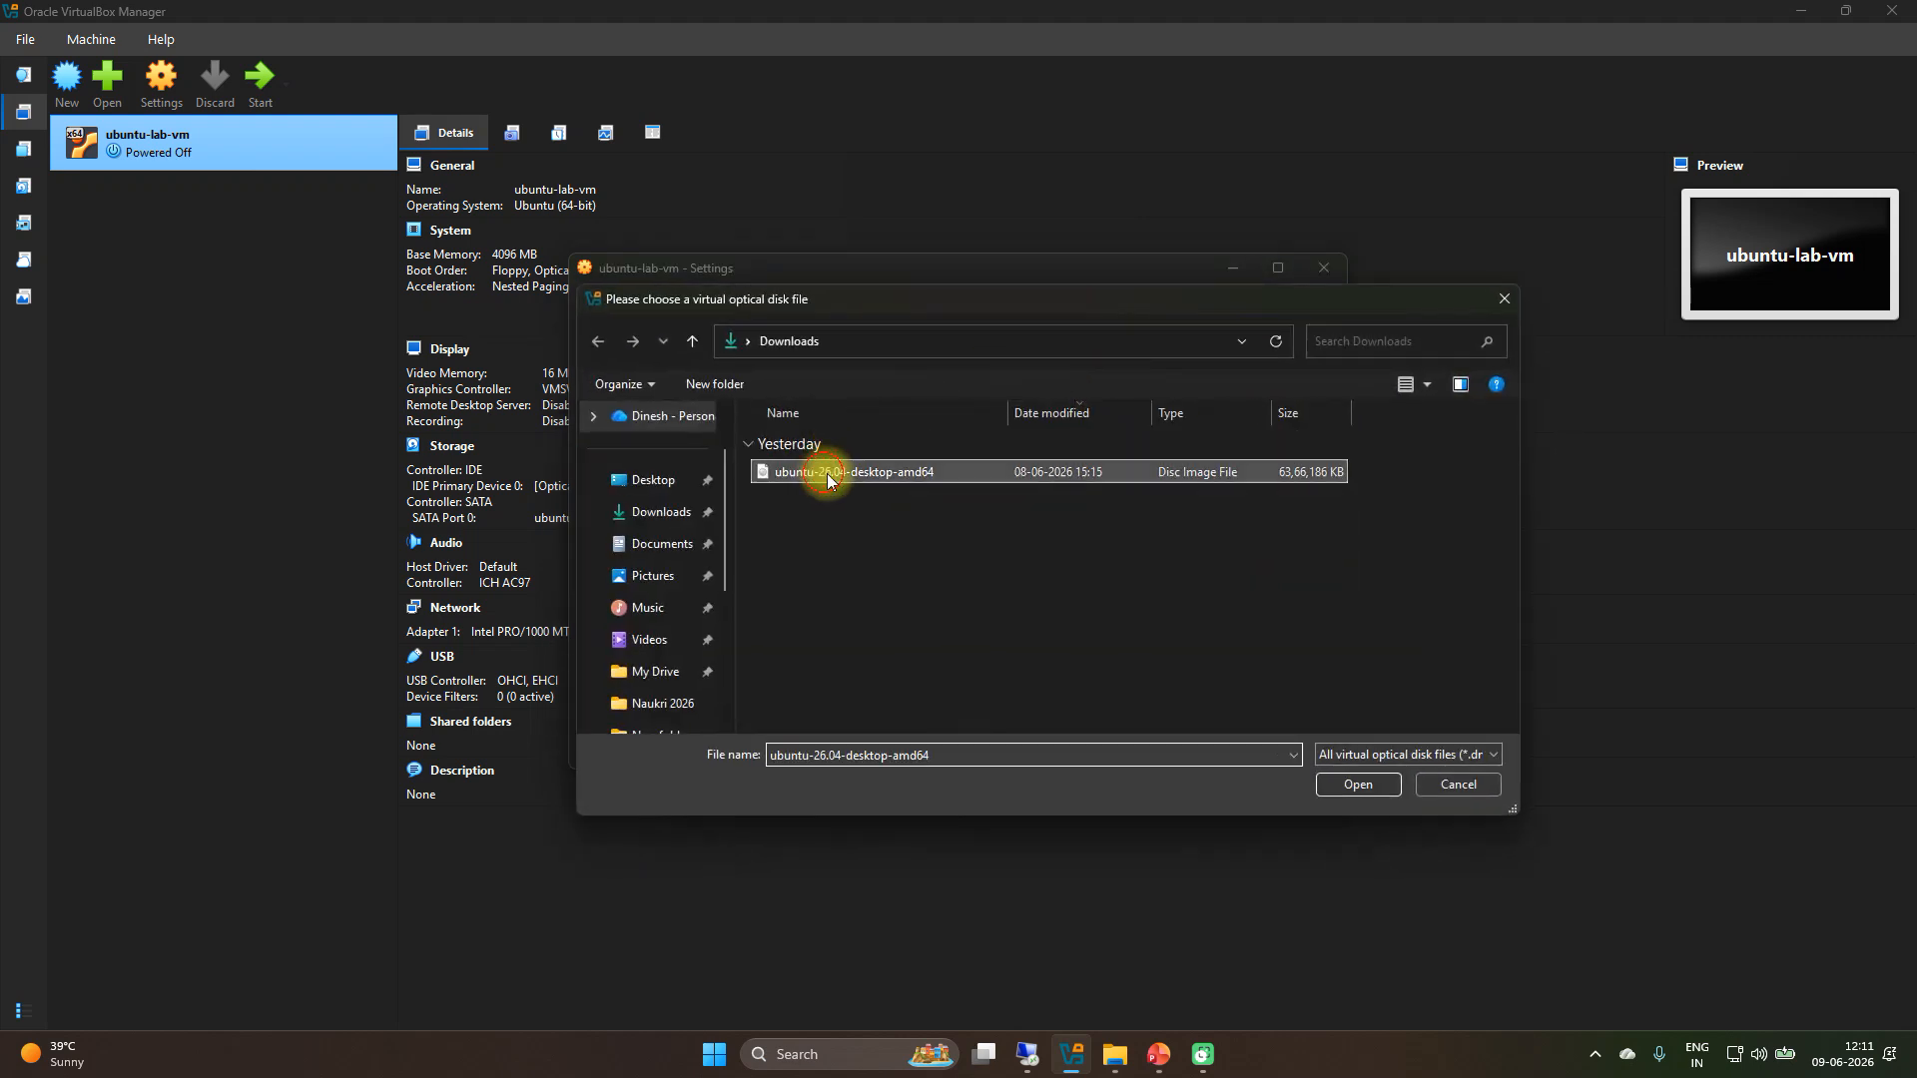
pyautogui.click(1353, 785)
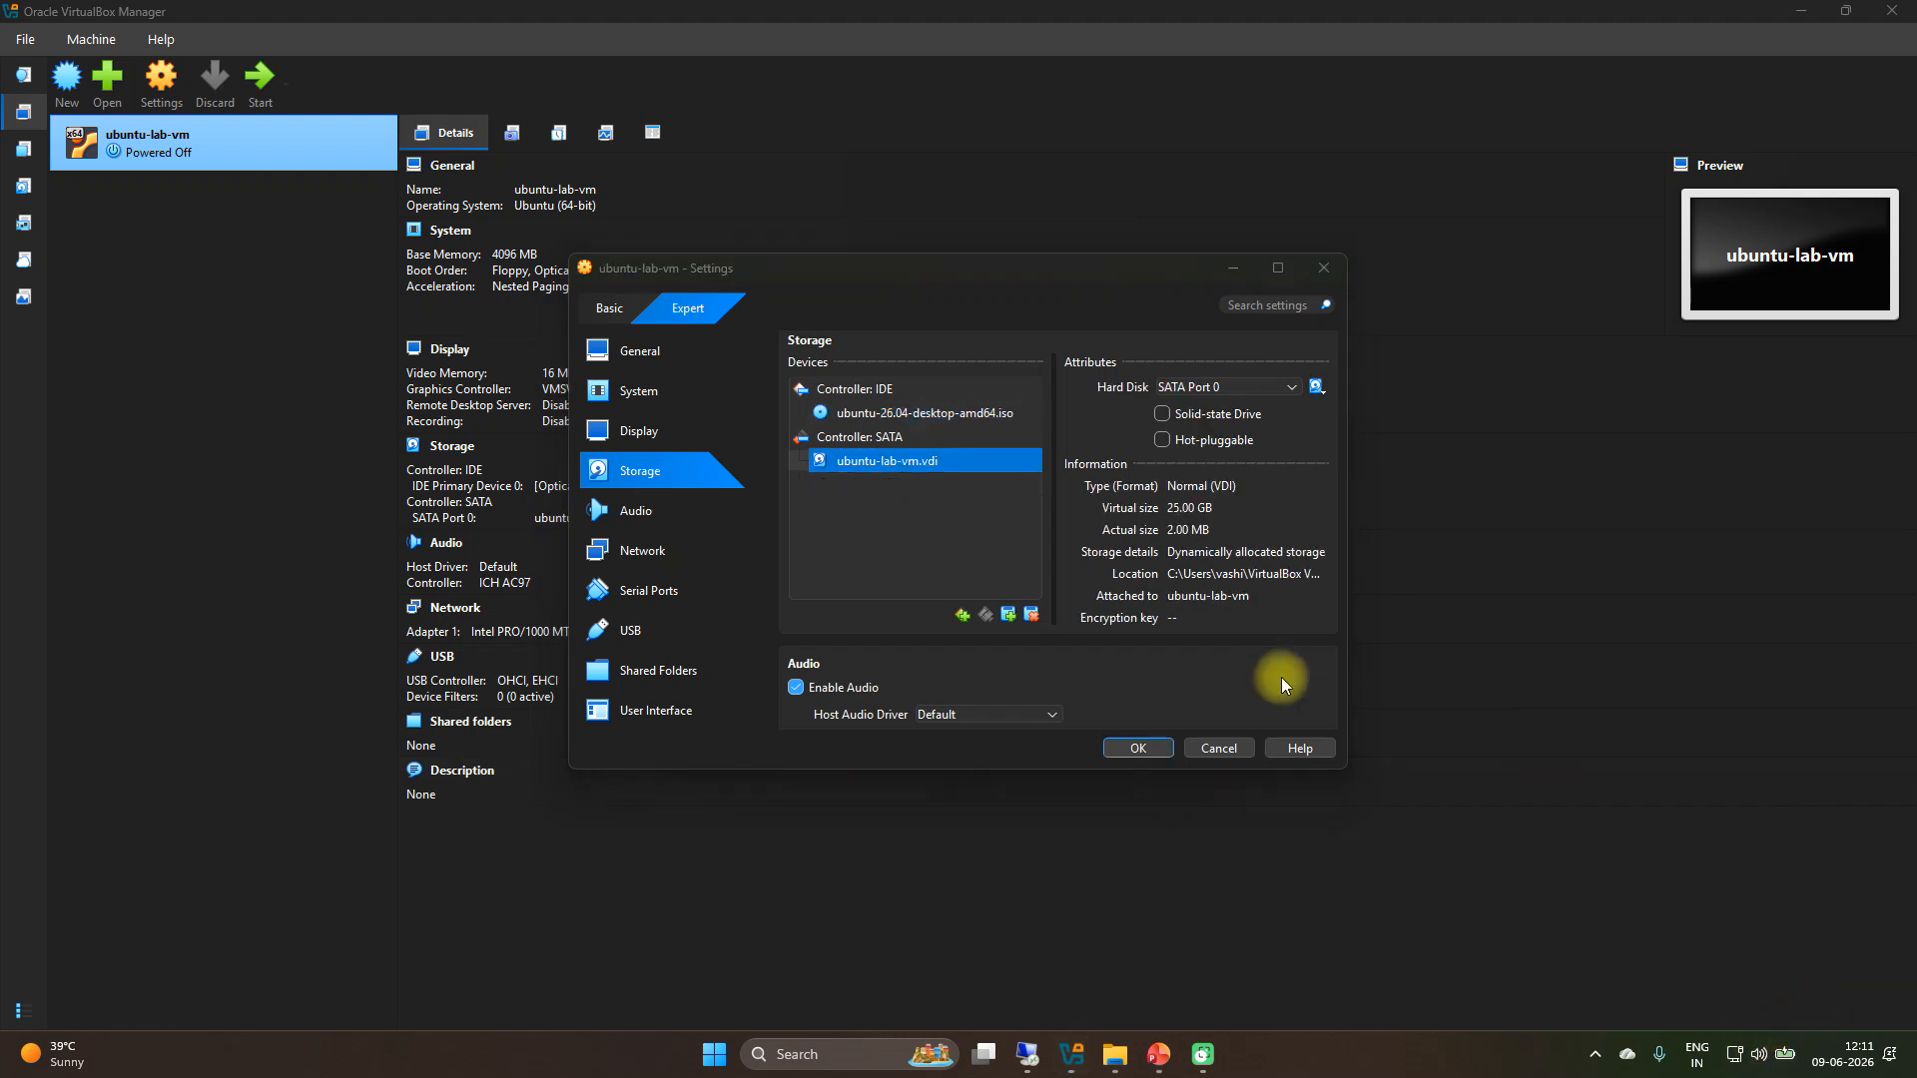
pyautogui.click(1138, 749)
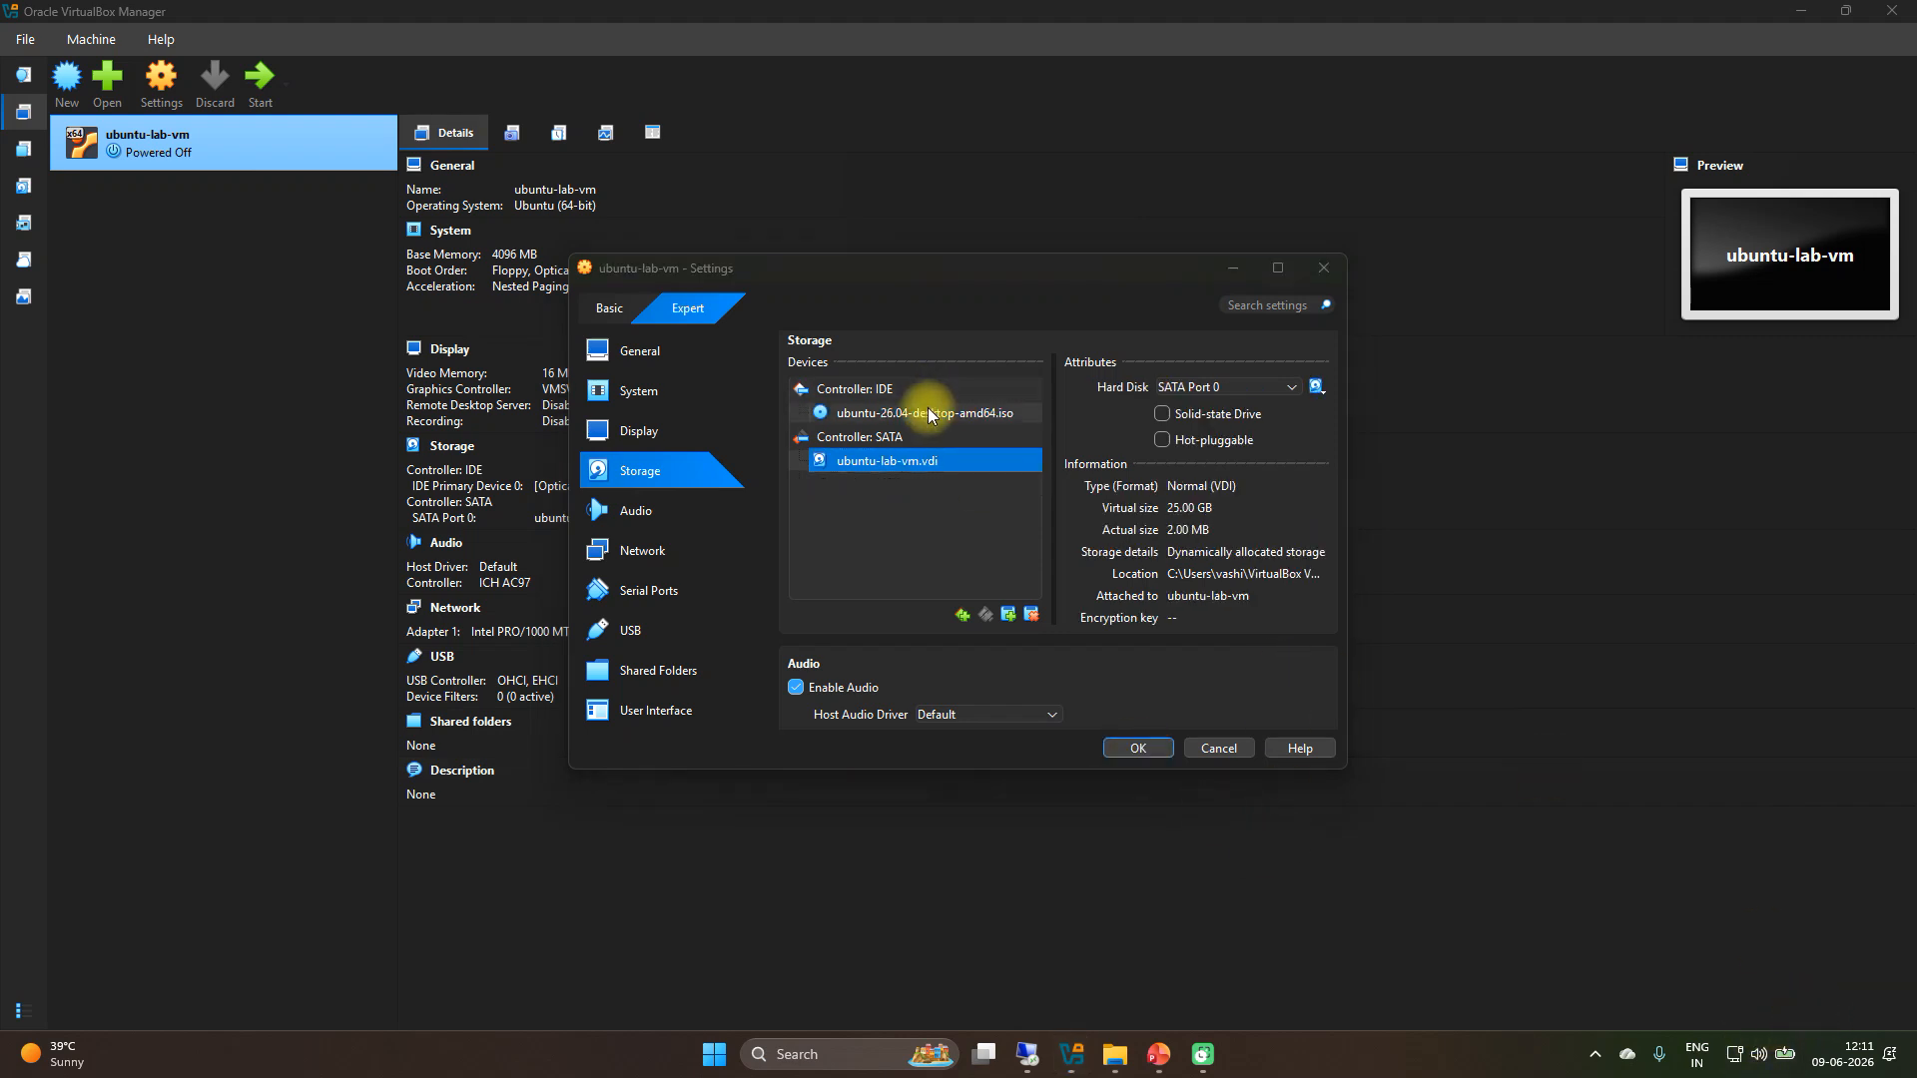
pyautogui.click(1133, 751)
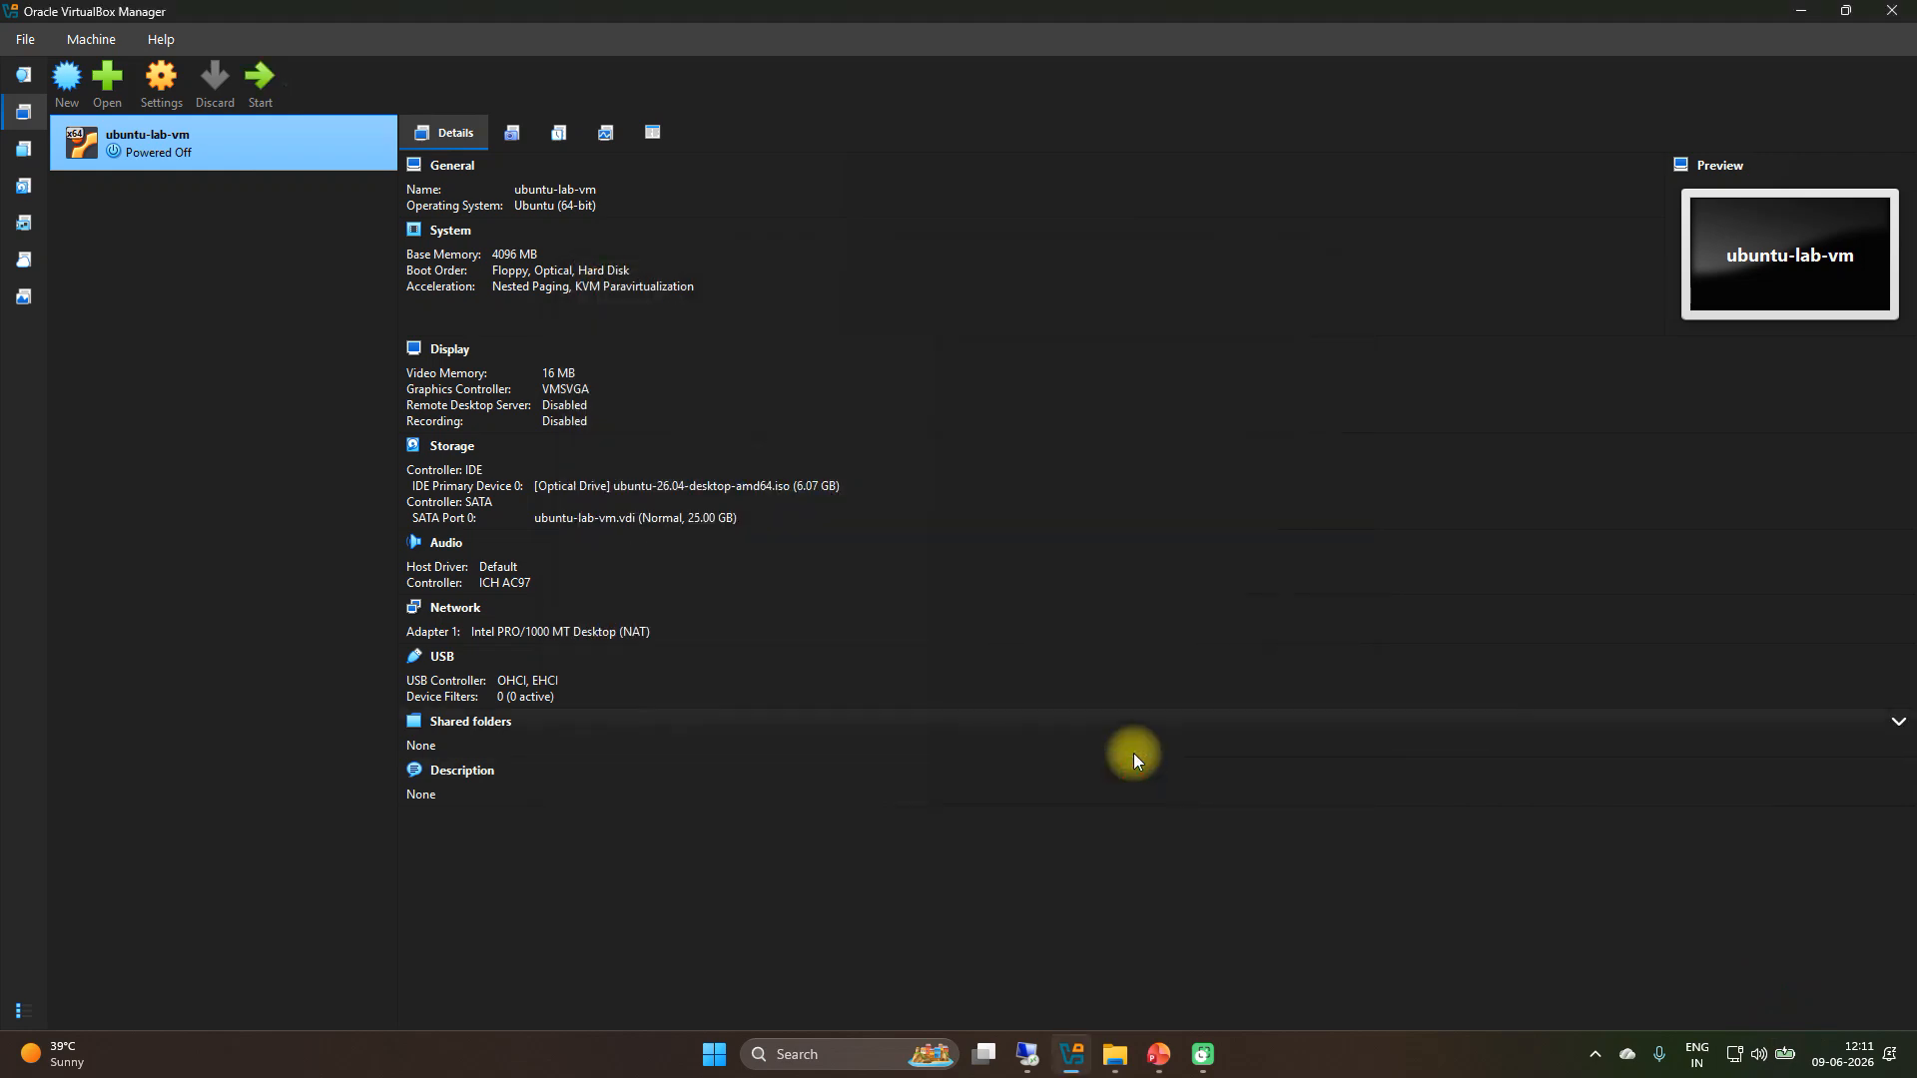
# - Start ubuntu-lab-vm, maximize its window and dismiss all of its notifications
pyautogui.click(256, 80)
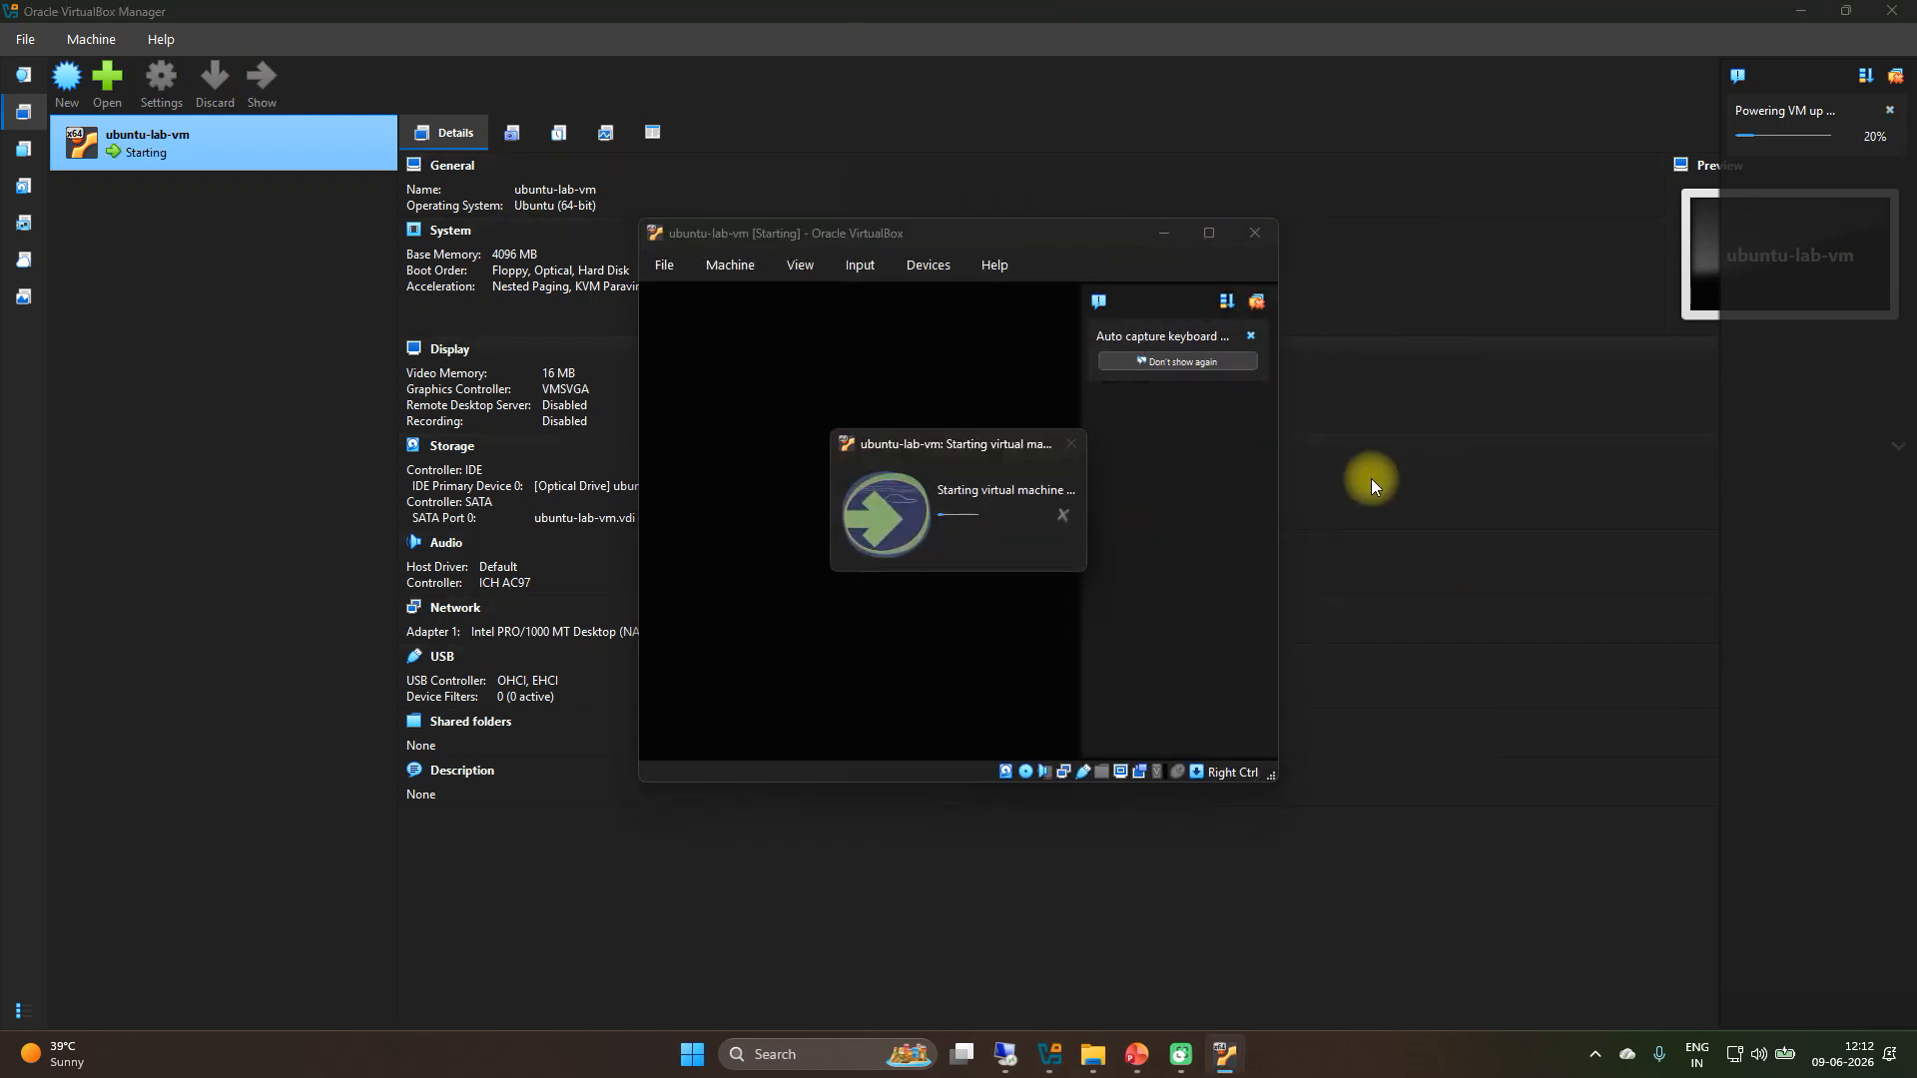
pyautogui.click(1206, 234)
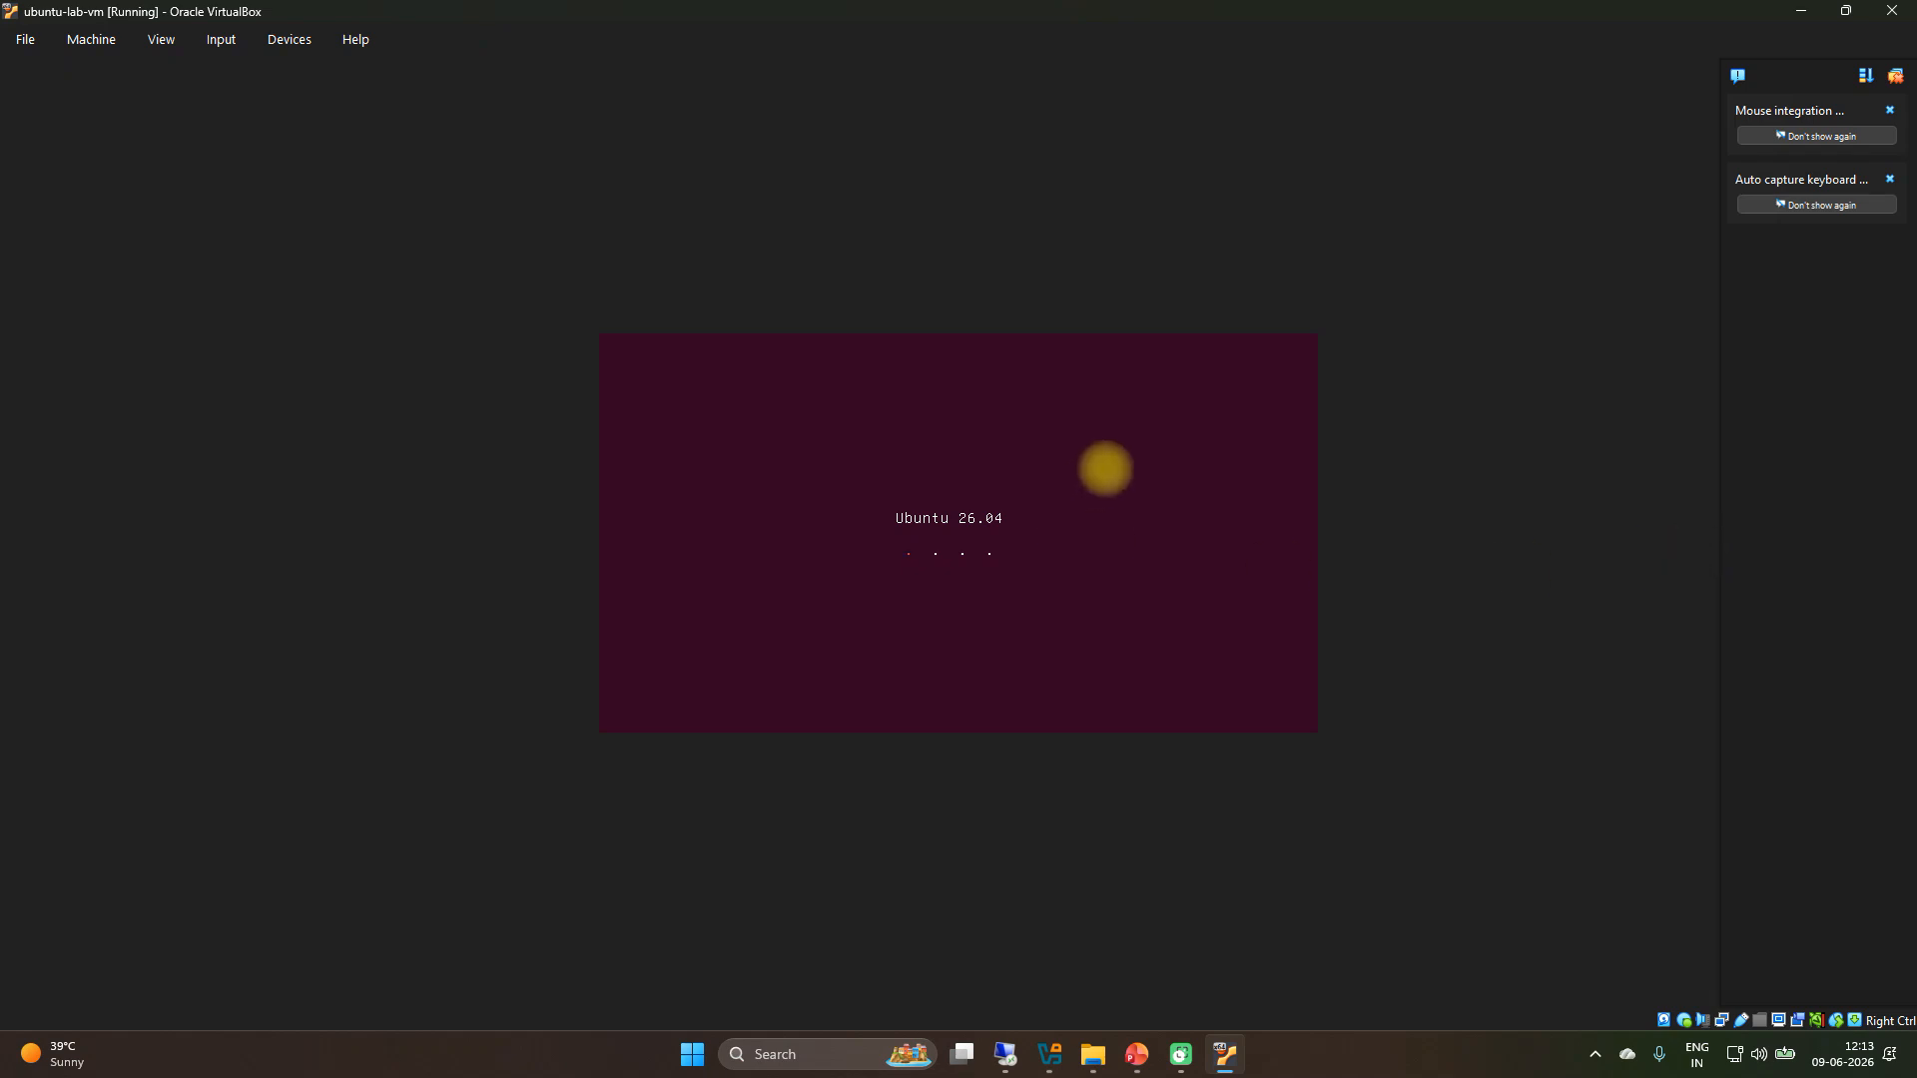
pyautogui.click(1896, 76)
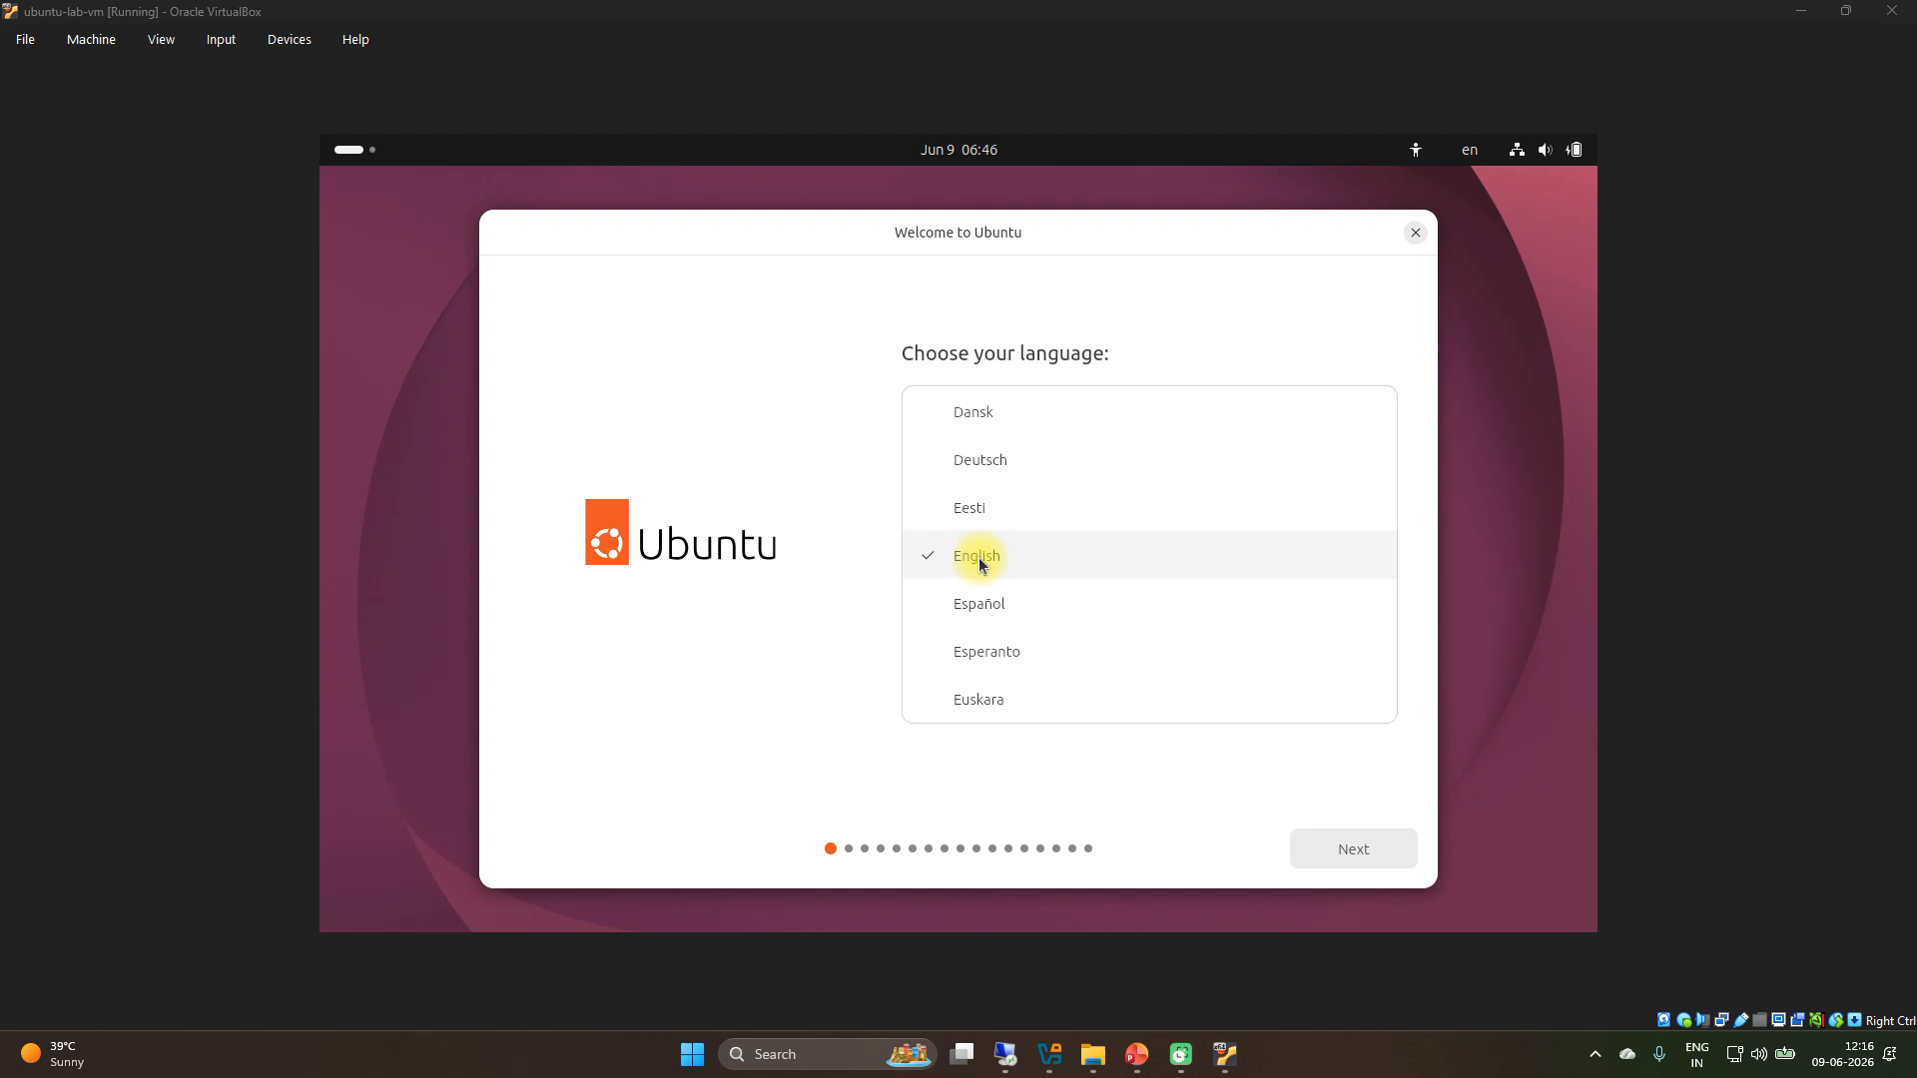
# - Set up the Ubuntu installer with the English language, default accessibility, English (US) keyboard layout and the wired connection
pyautogui.click(1369, 855)
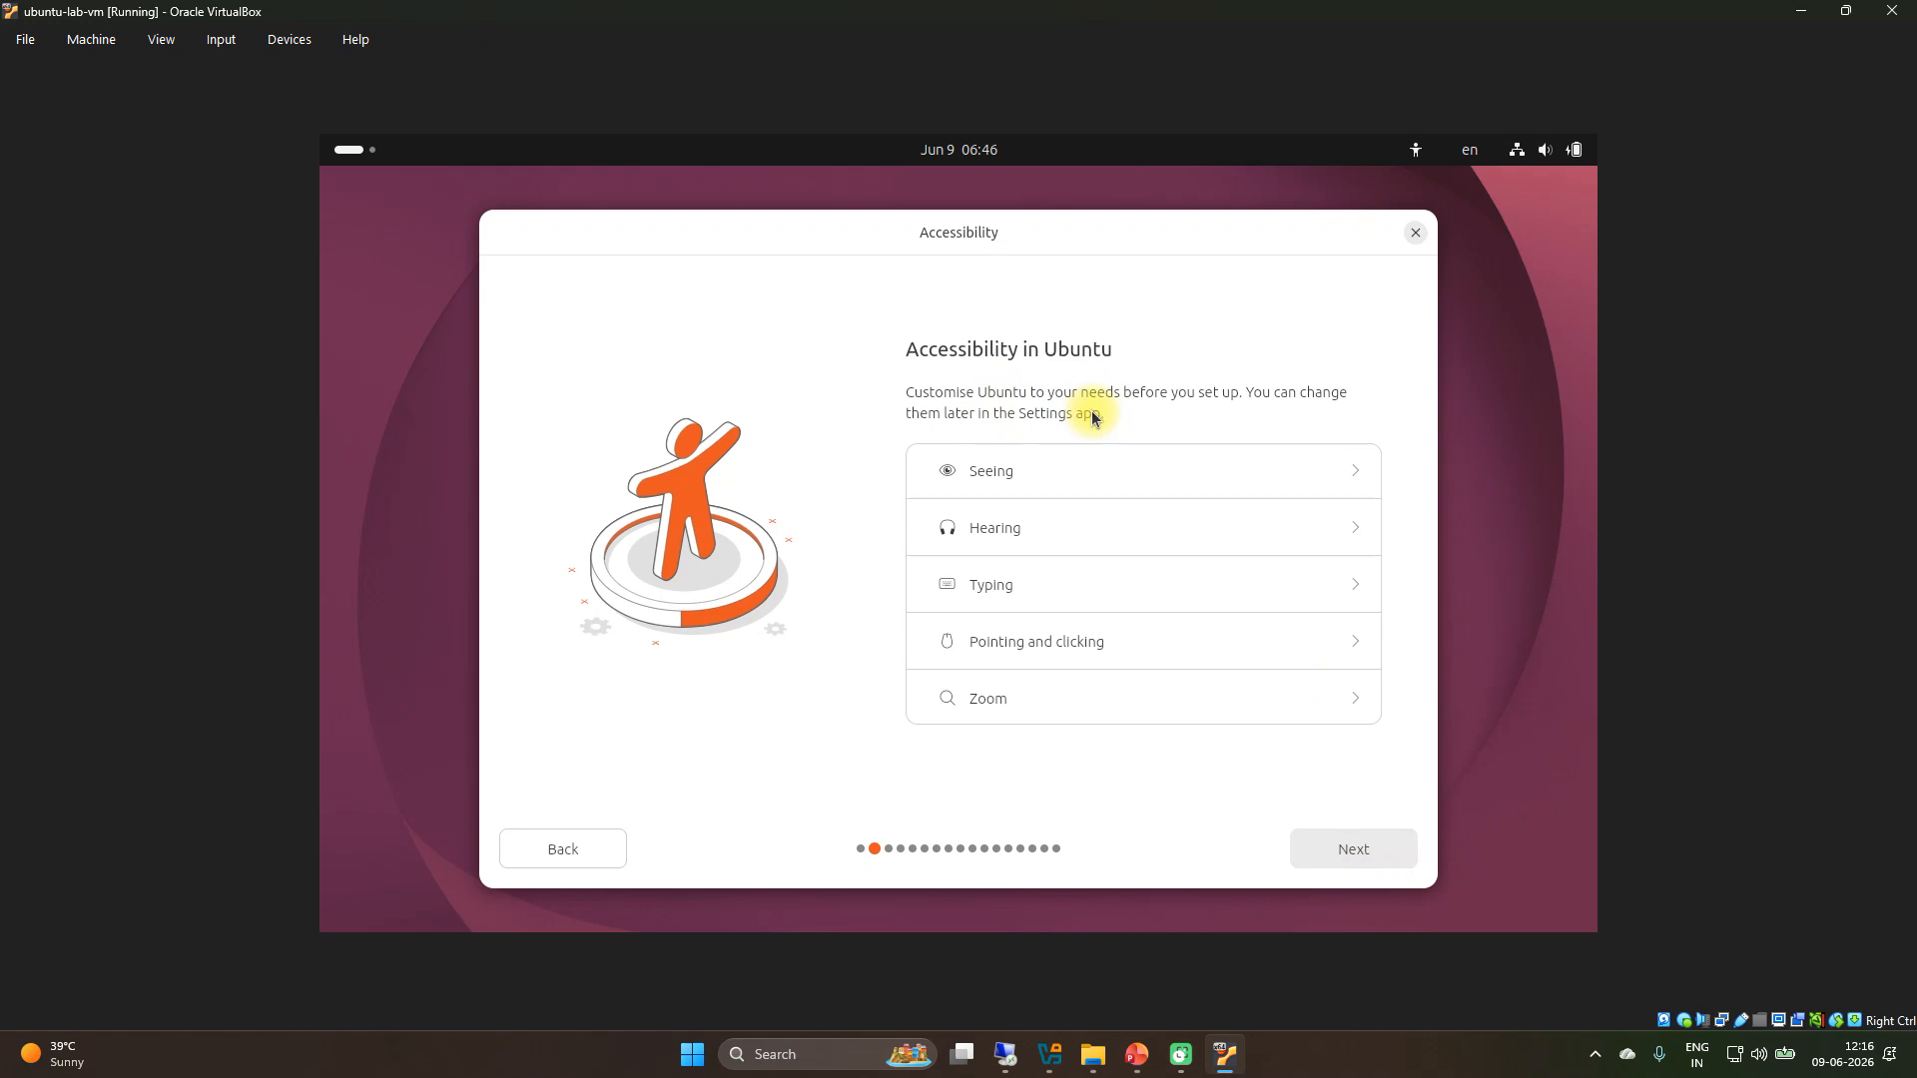
pyautogui.click(1357, 848)
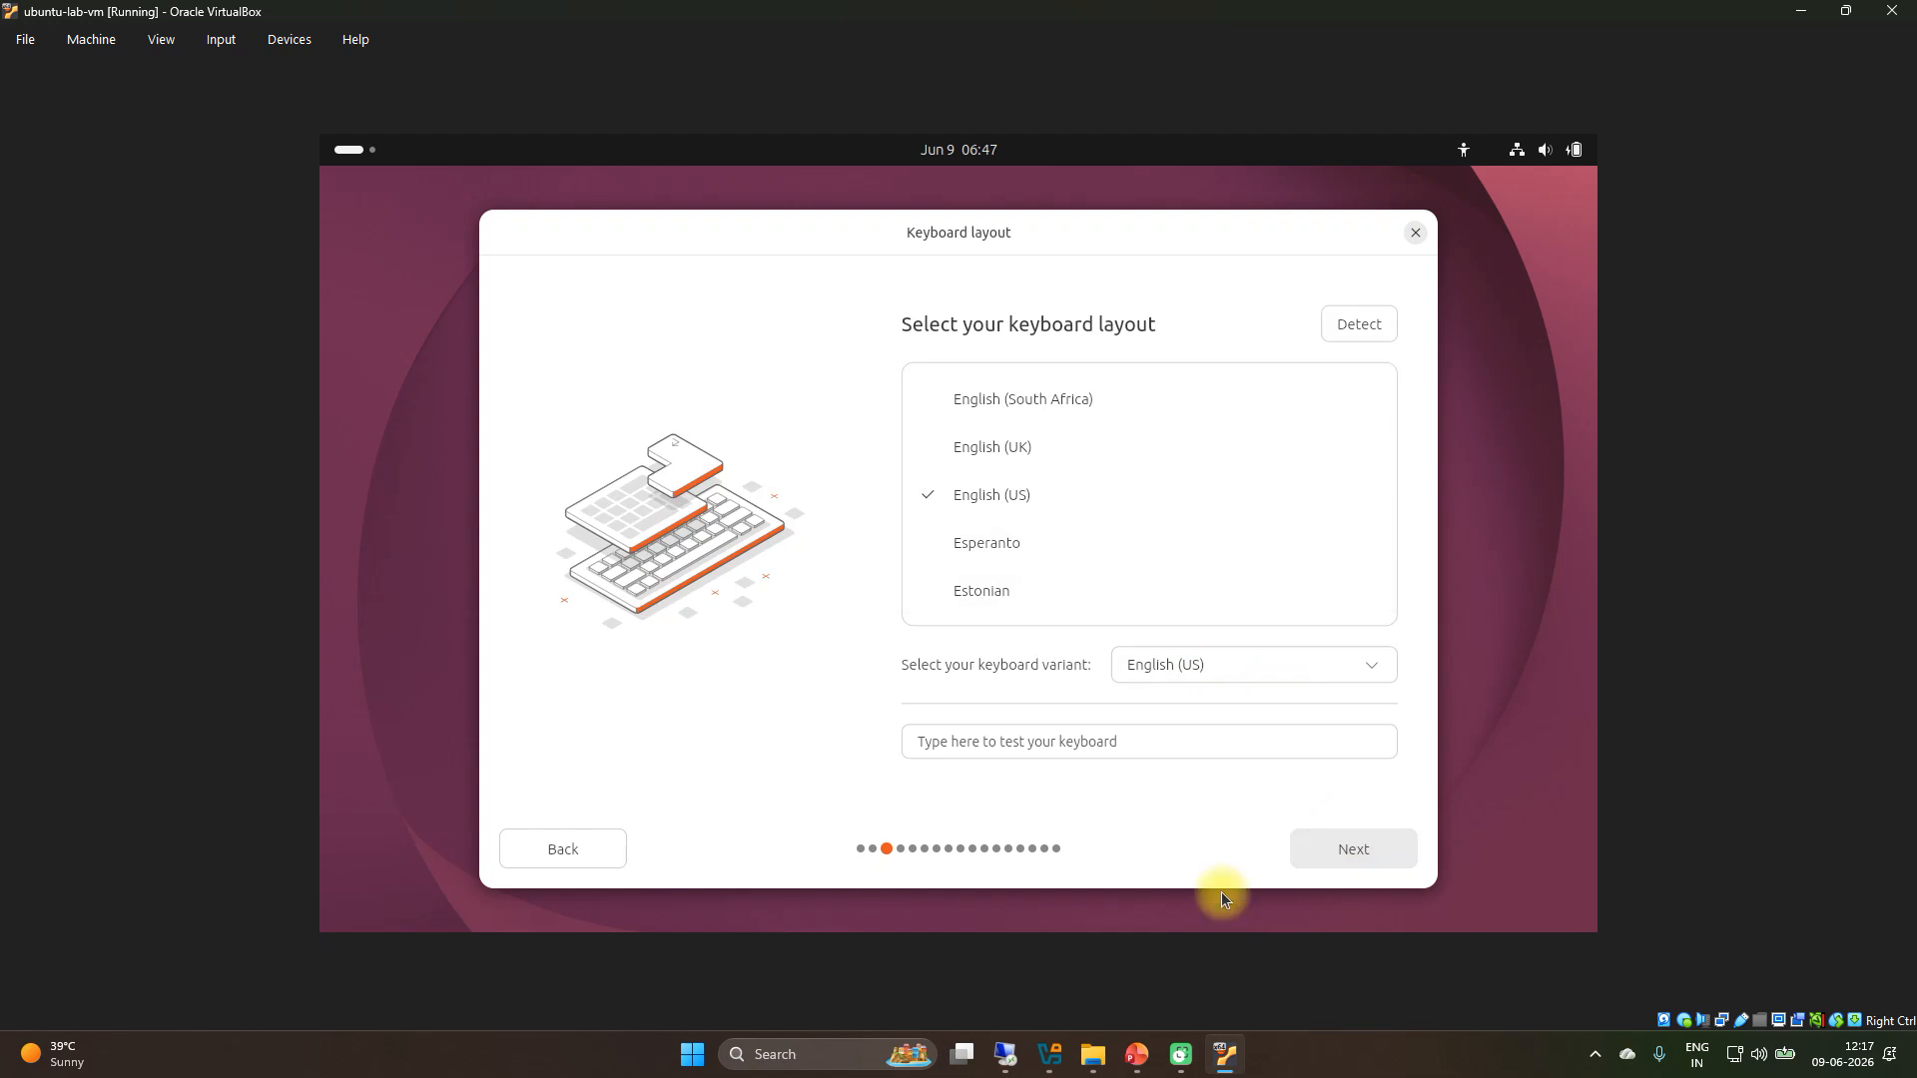
pyautogui.click(1358, 859)
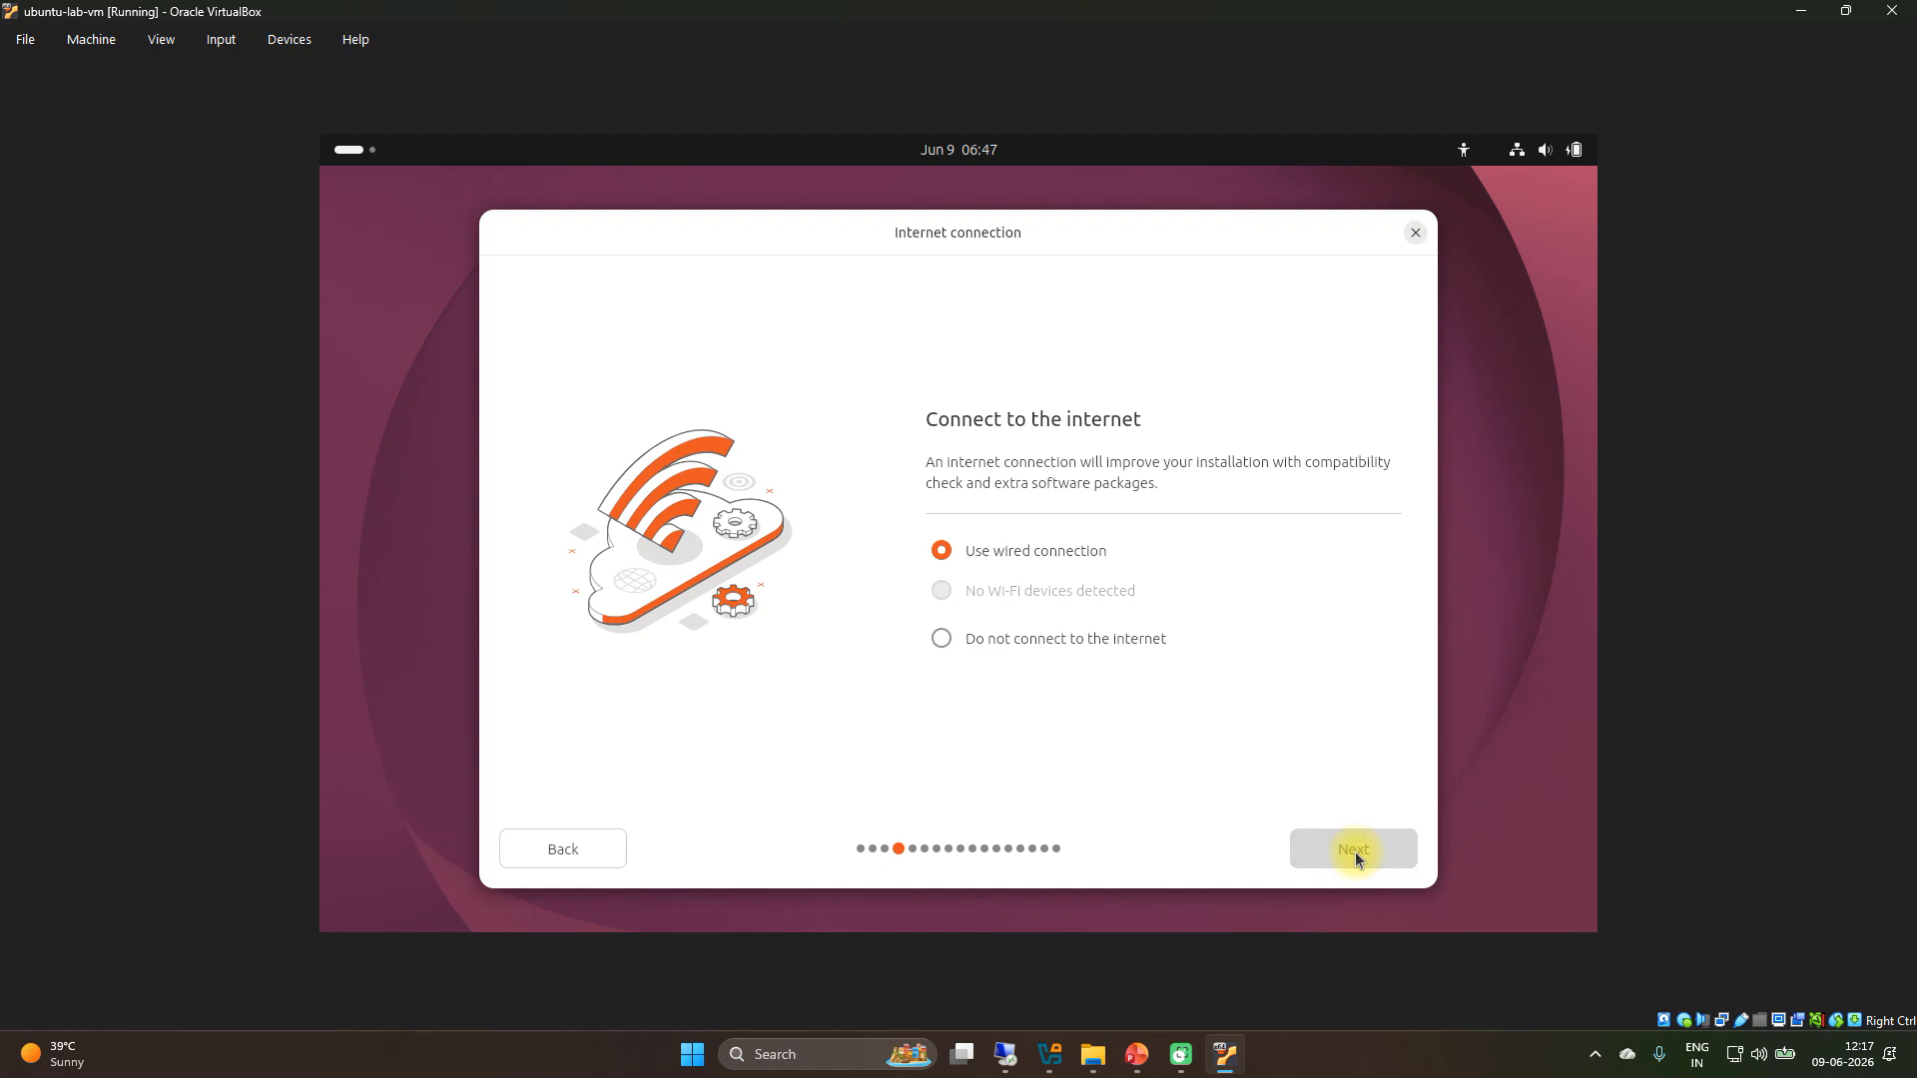
pyautogui.click(1354, 850)
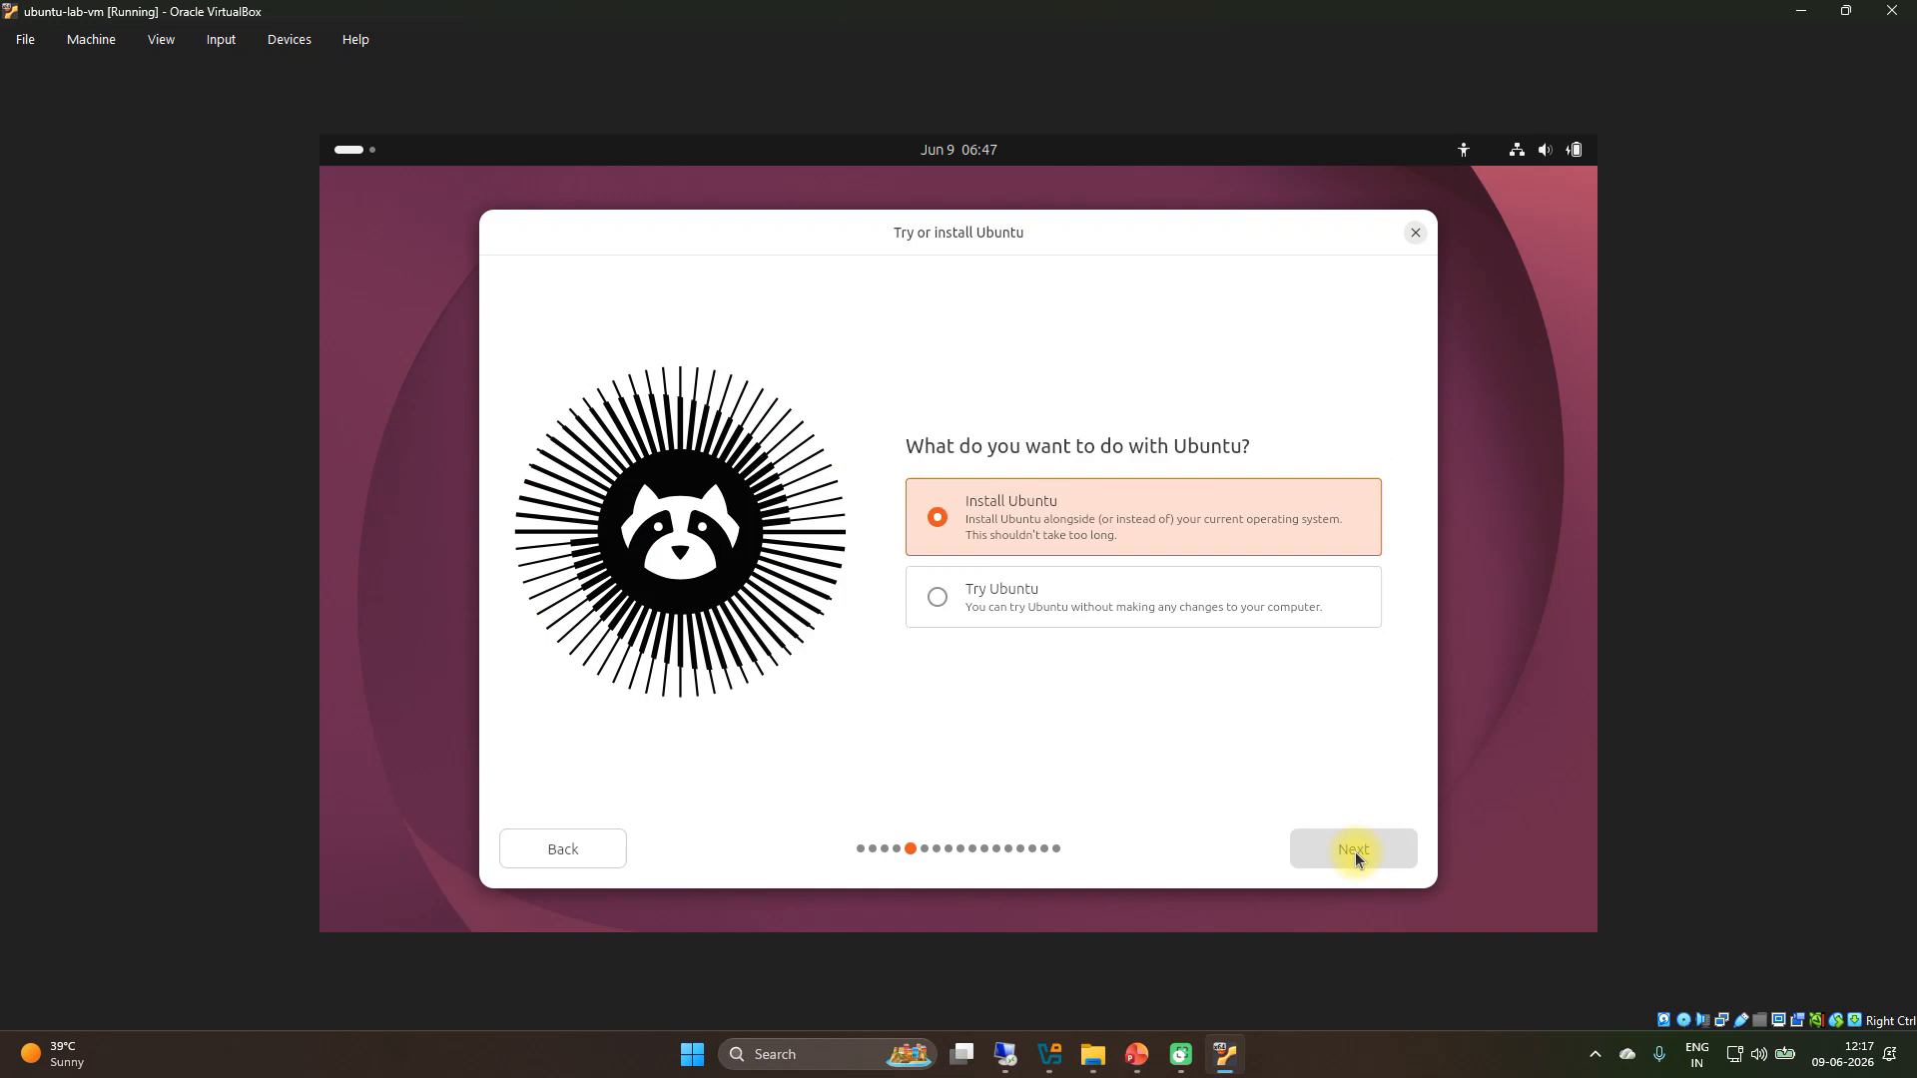
# - Choose Install Ubuntu with the interactive installation, the default app selection, and Erase disk and install Ubuntu
pyautogui.click(1356, 851)
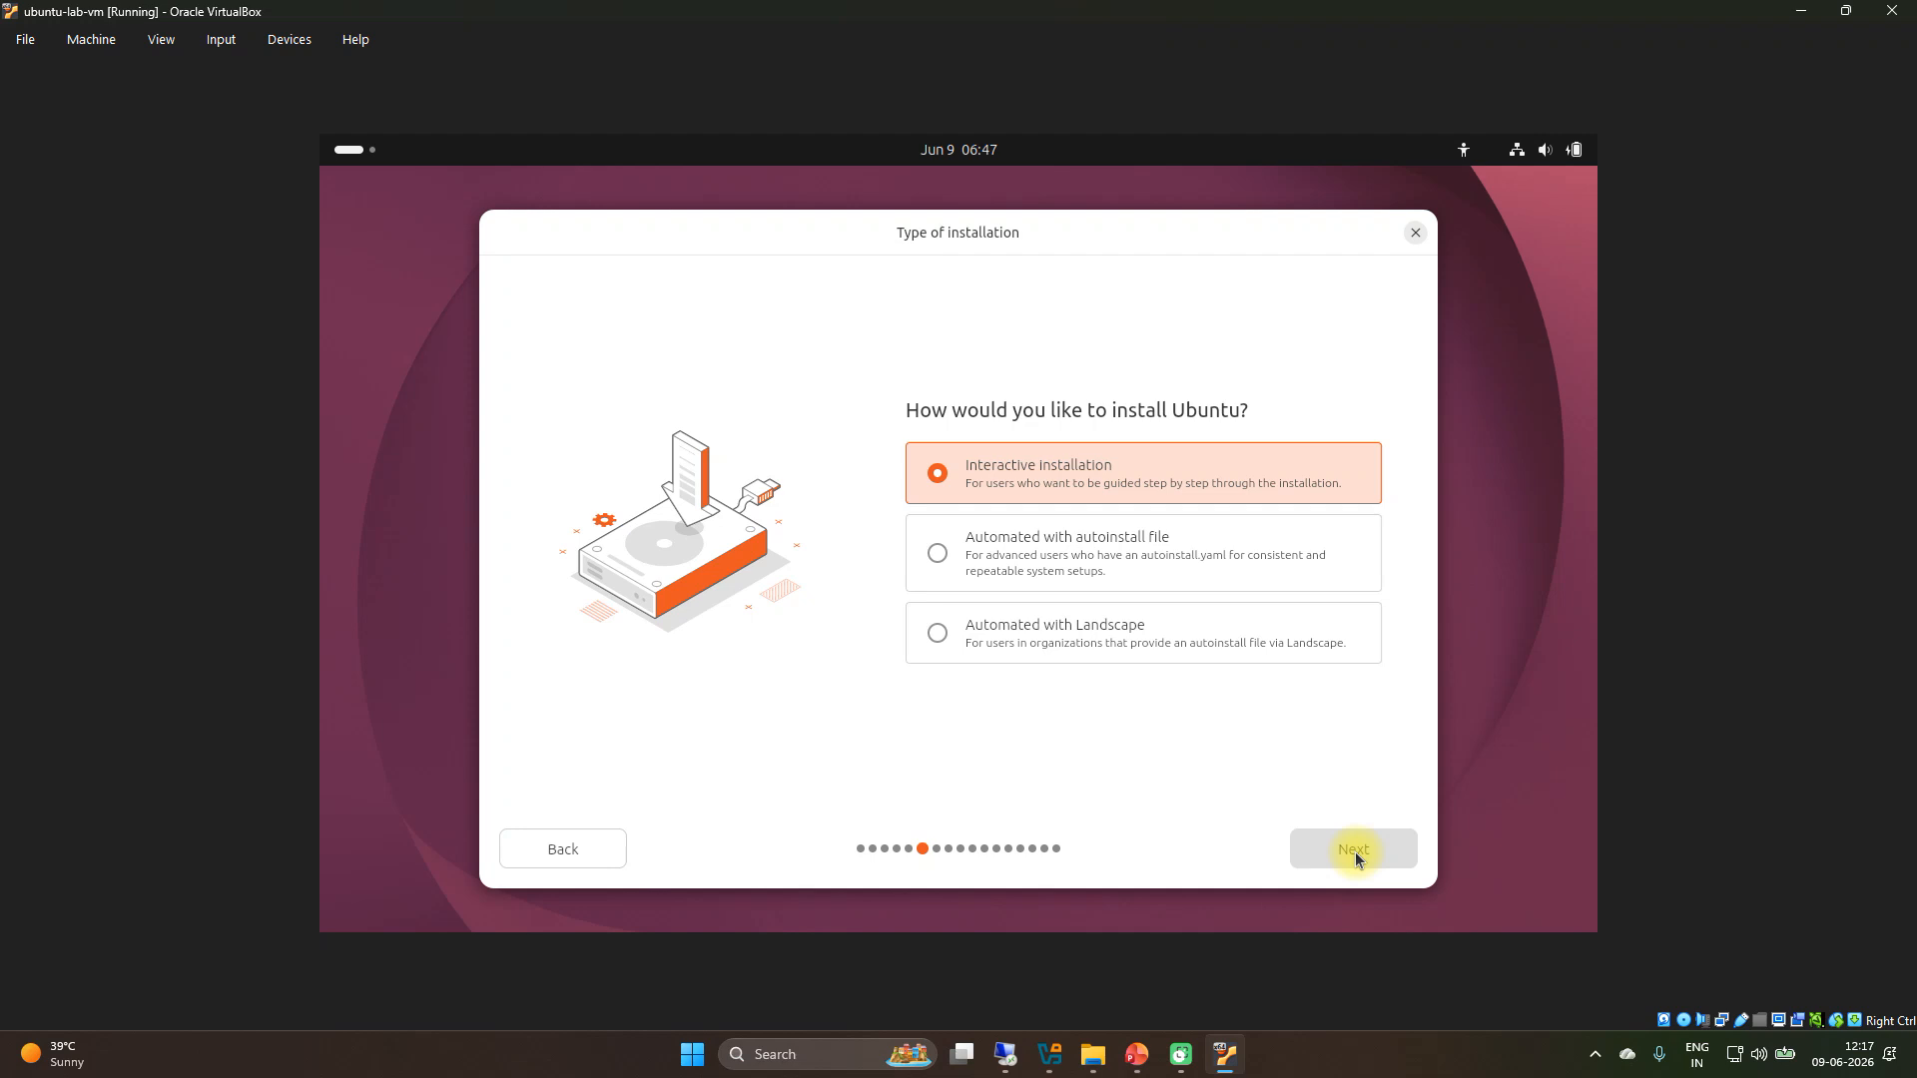
pyautogui.click(1356, 851)
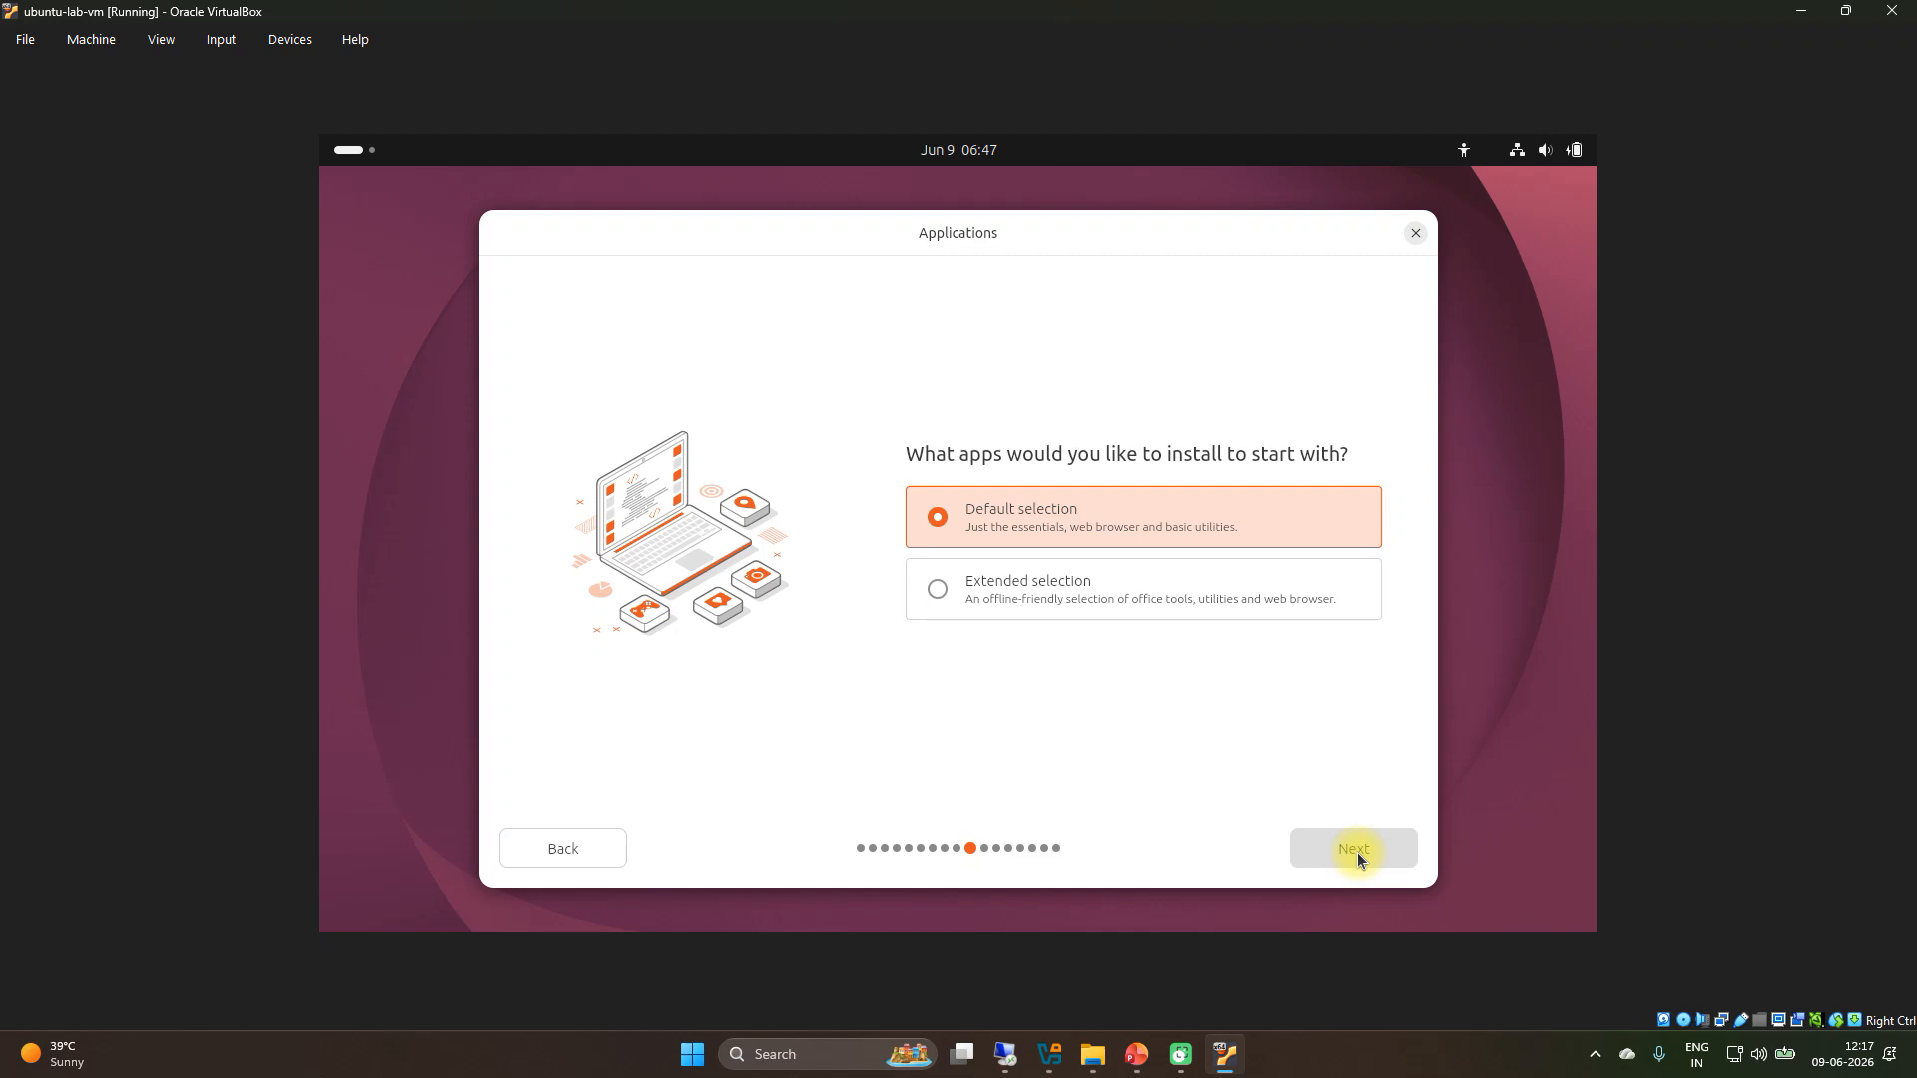
pyautogui.click(1356, 853)
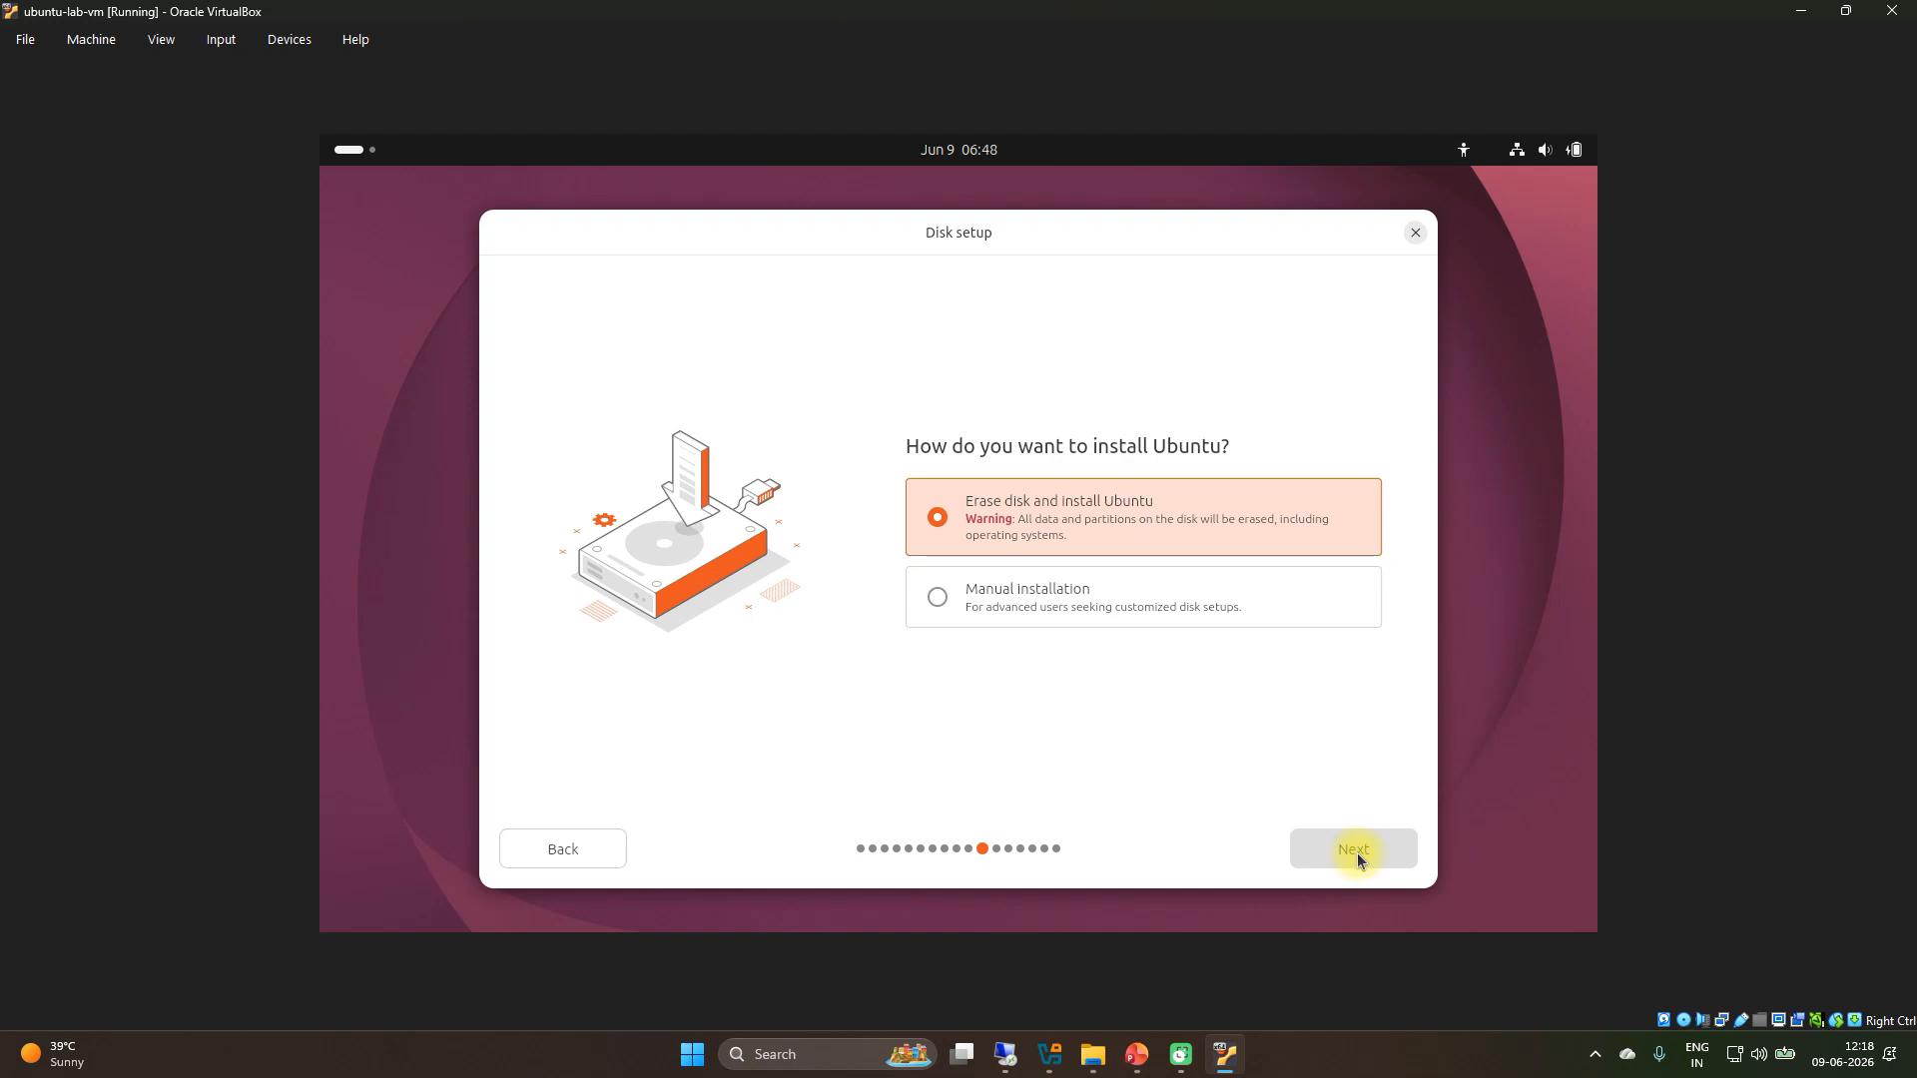
pyautogui.click(1345, 853)
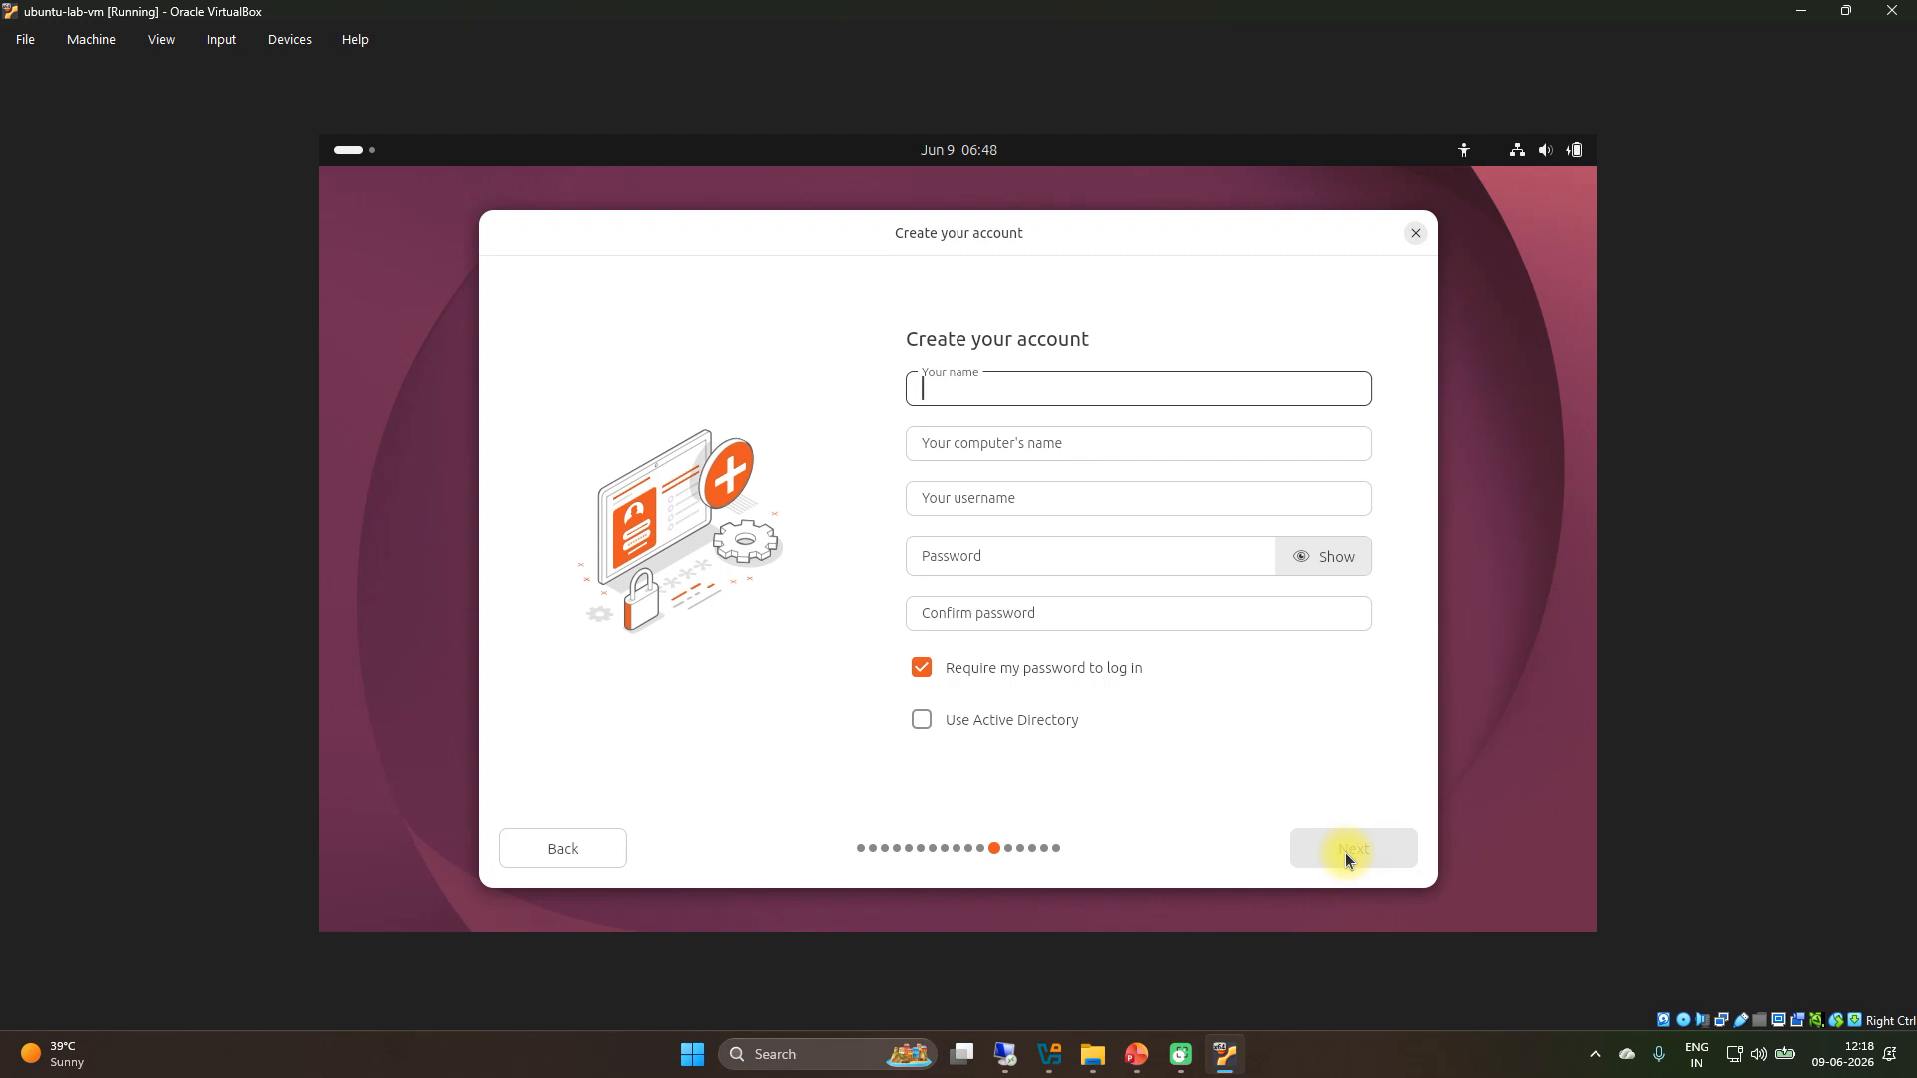
# - Enter Student as the account's display name and set the computer's name to student-lab-vm
pyautogui.write('Stude')
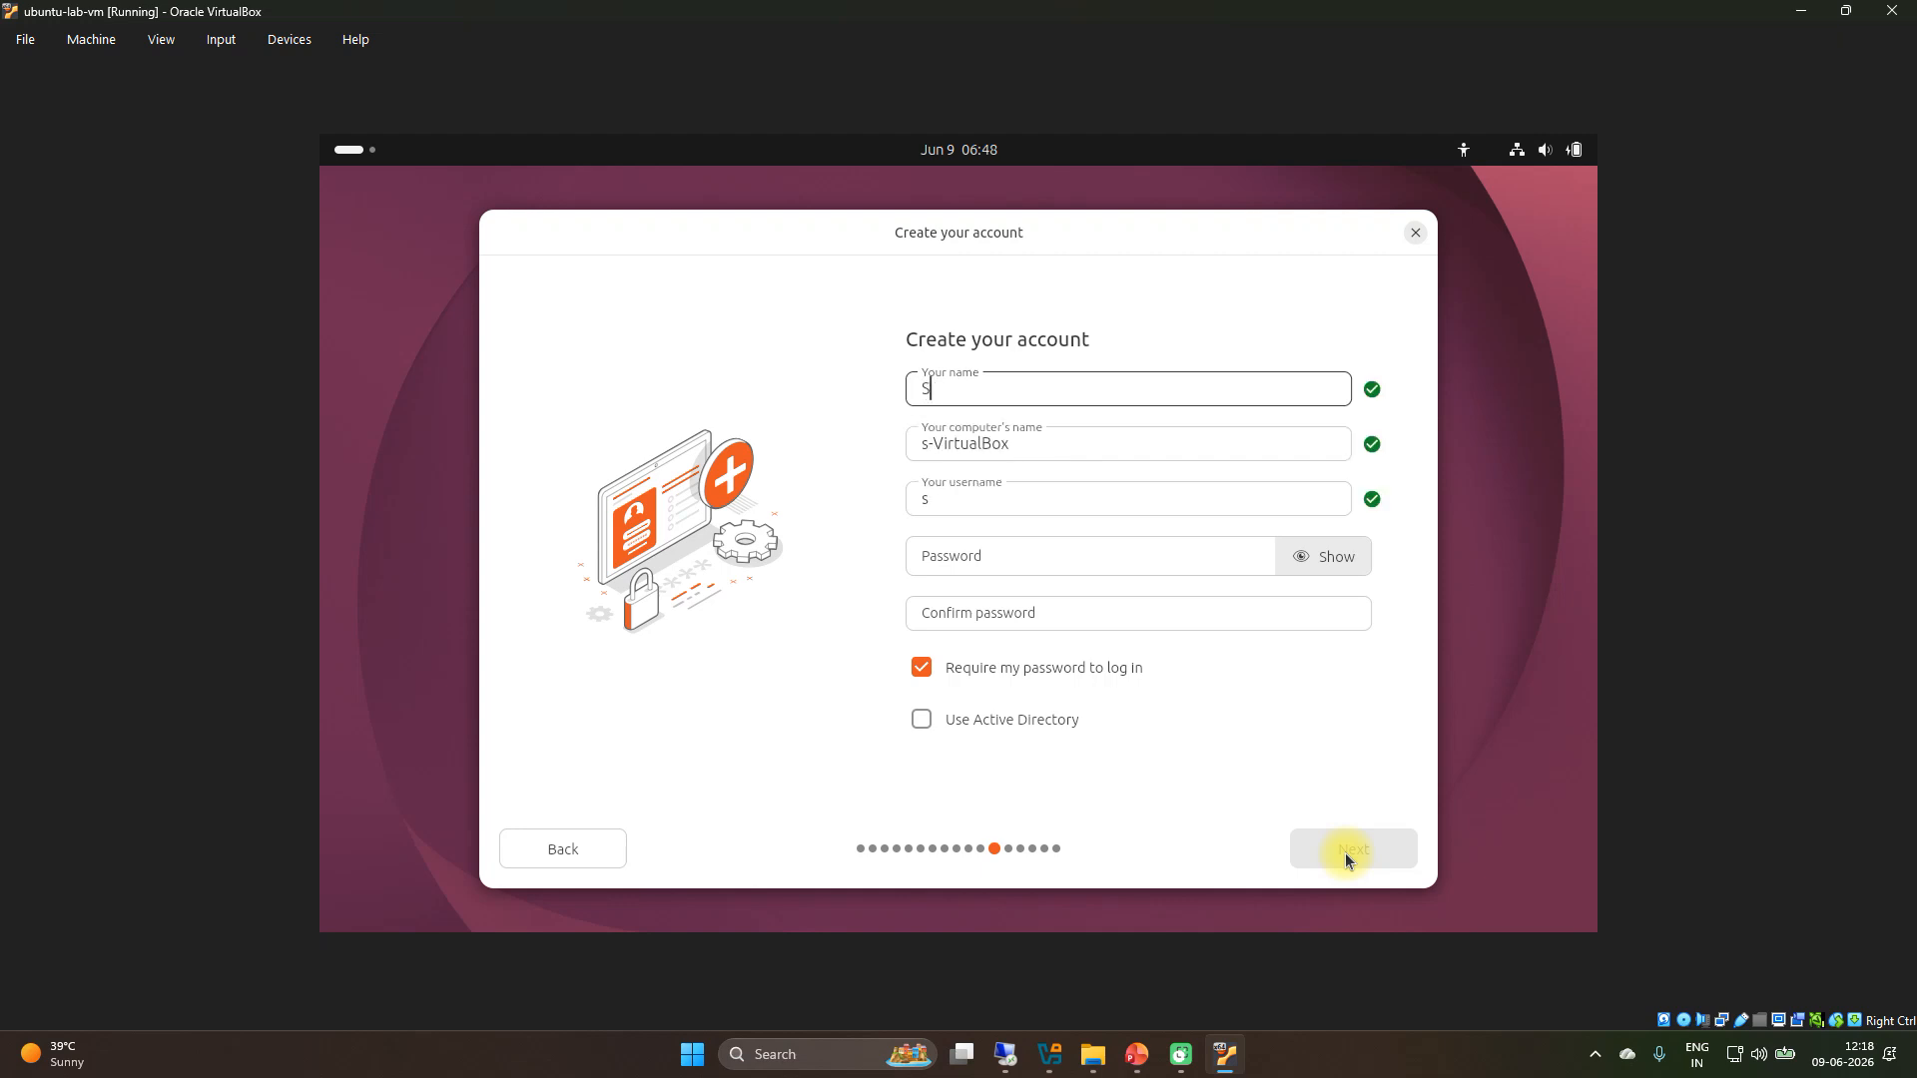
pyautogui.write('nt')
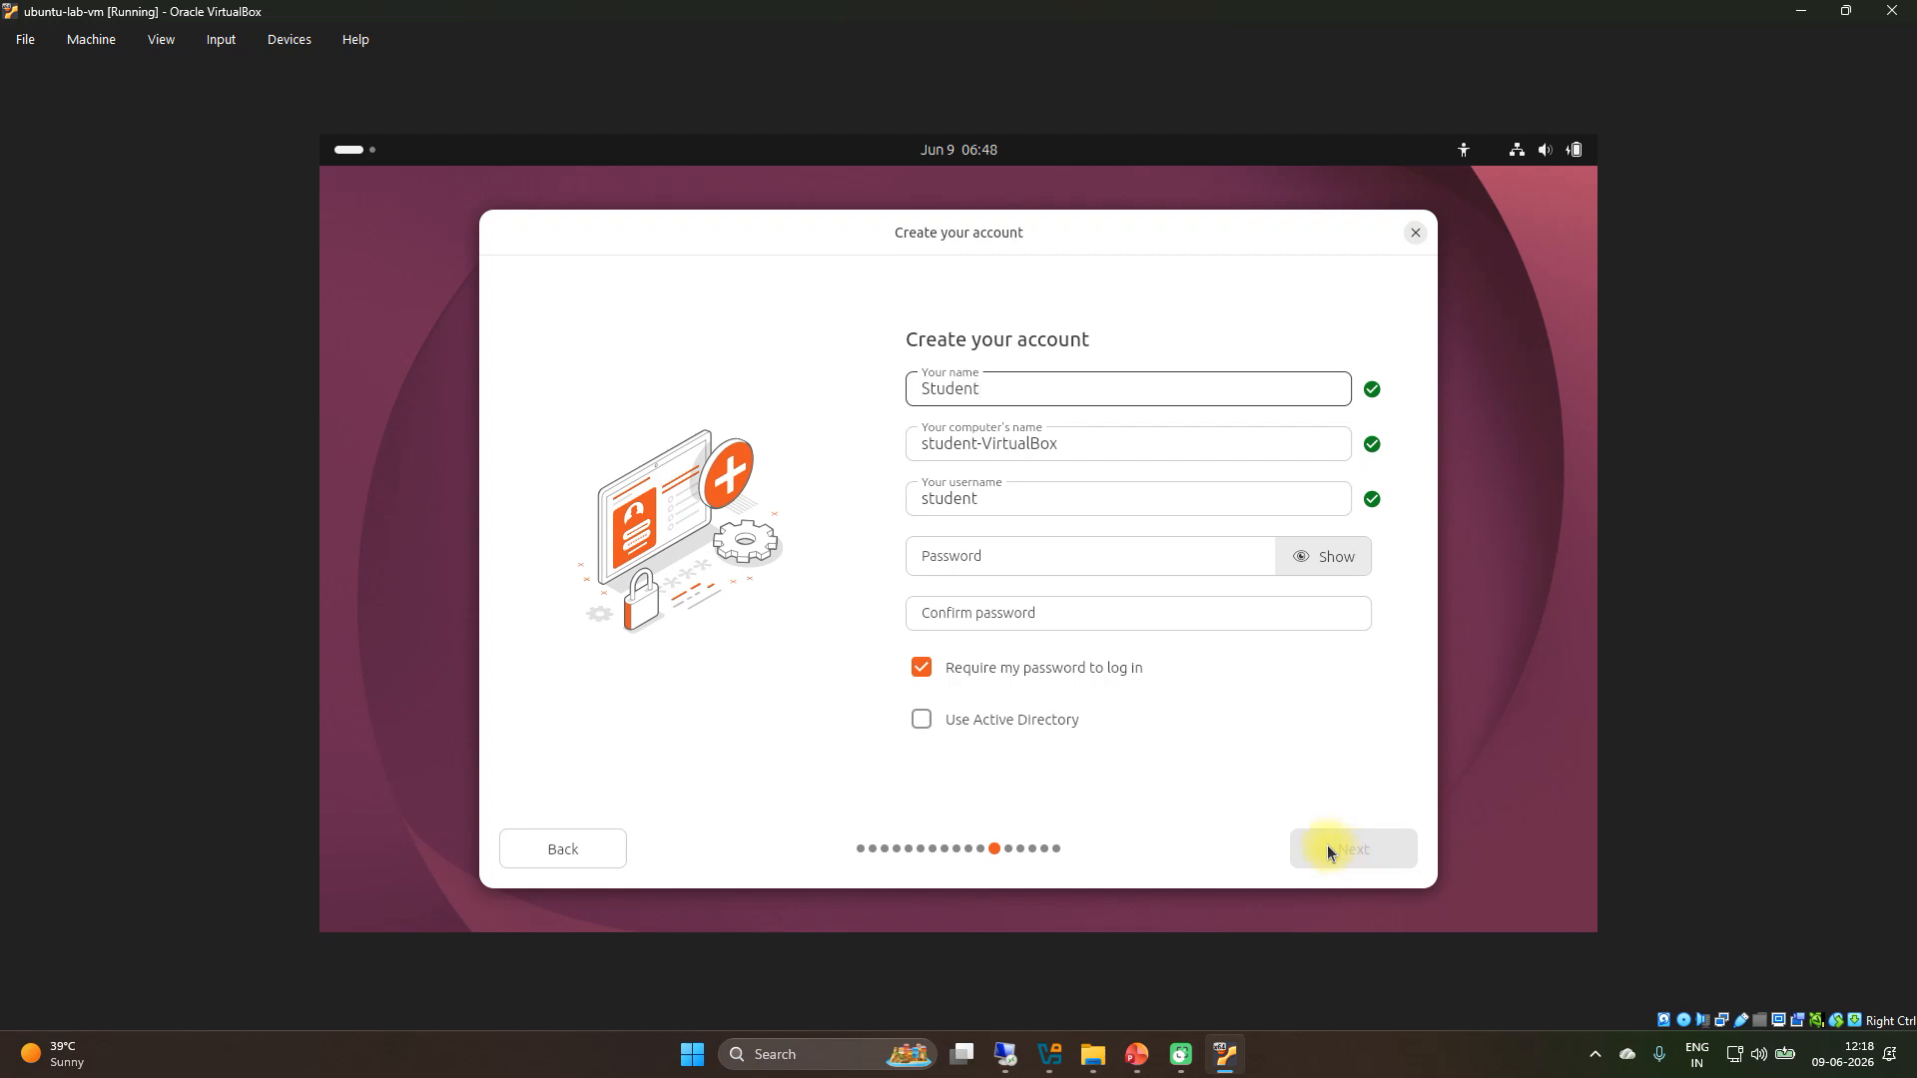
pyautogui.moveTo(1066, 440); pyautogui.dragTo(969, 442)
pyautogui.click(1063, 447)
pyautogui.press('BackSpace')
pyautogui.press('BackSpace')
pyautogui.press('BackSpace')
pyautogui.press('BackSpace')
pyautogui.press('BackSpace')
pyautogui.press('BackSpace')
pyautogui.press('BackSpace')
pyautogui.press('BackSpace')
pyautogui.press('BackSpace')
pyautogui.press('BackSpace')
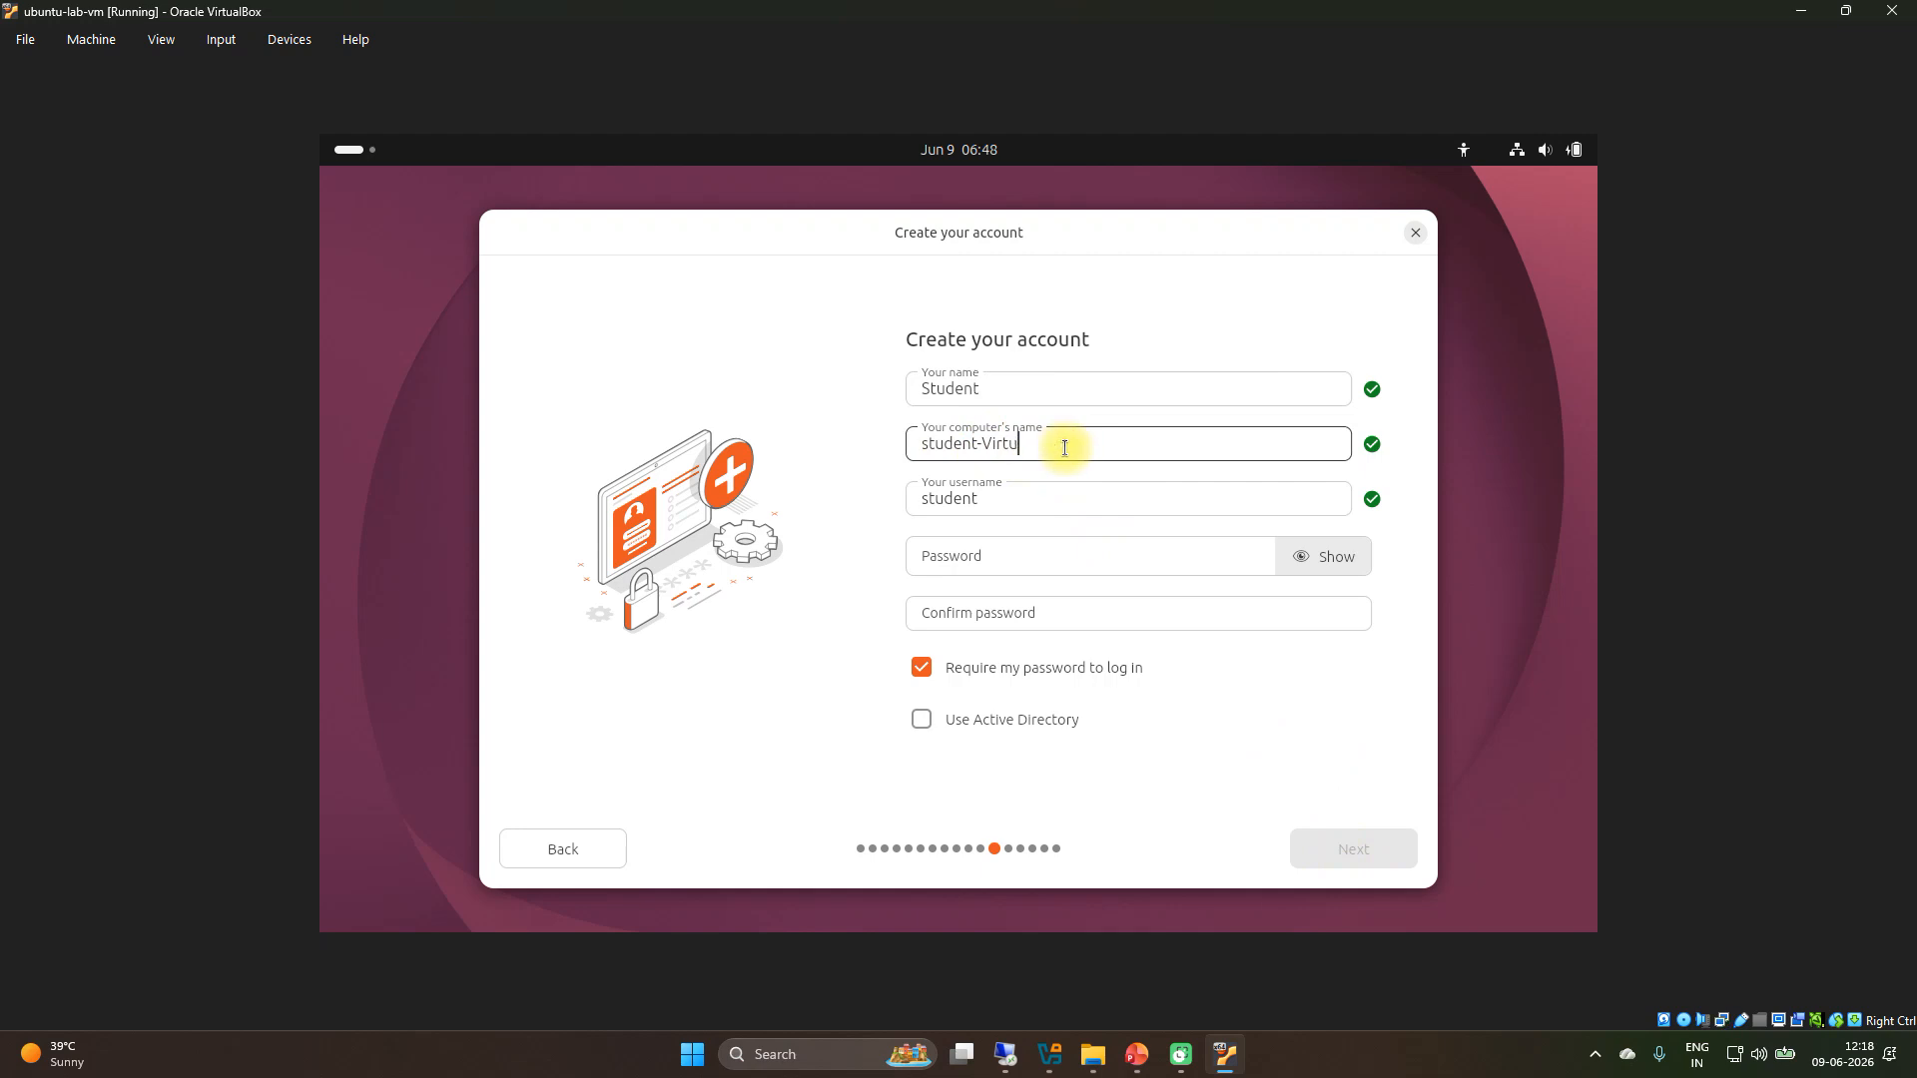
pyautogui.write('lab-vm')
# - Enter and confirm the account password, leave Active Directory off, and accept the account details
pyautogui.click(1008, 556)
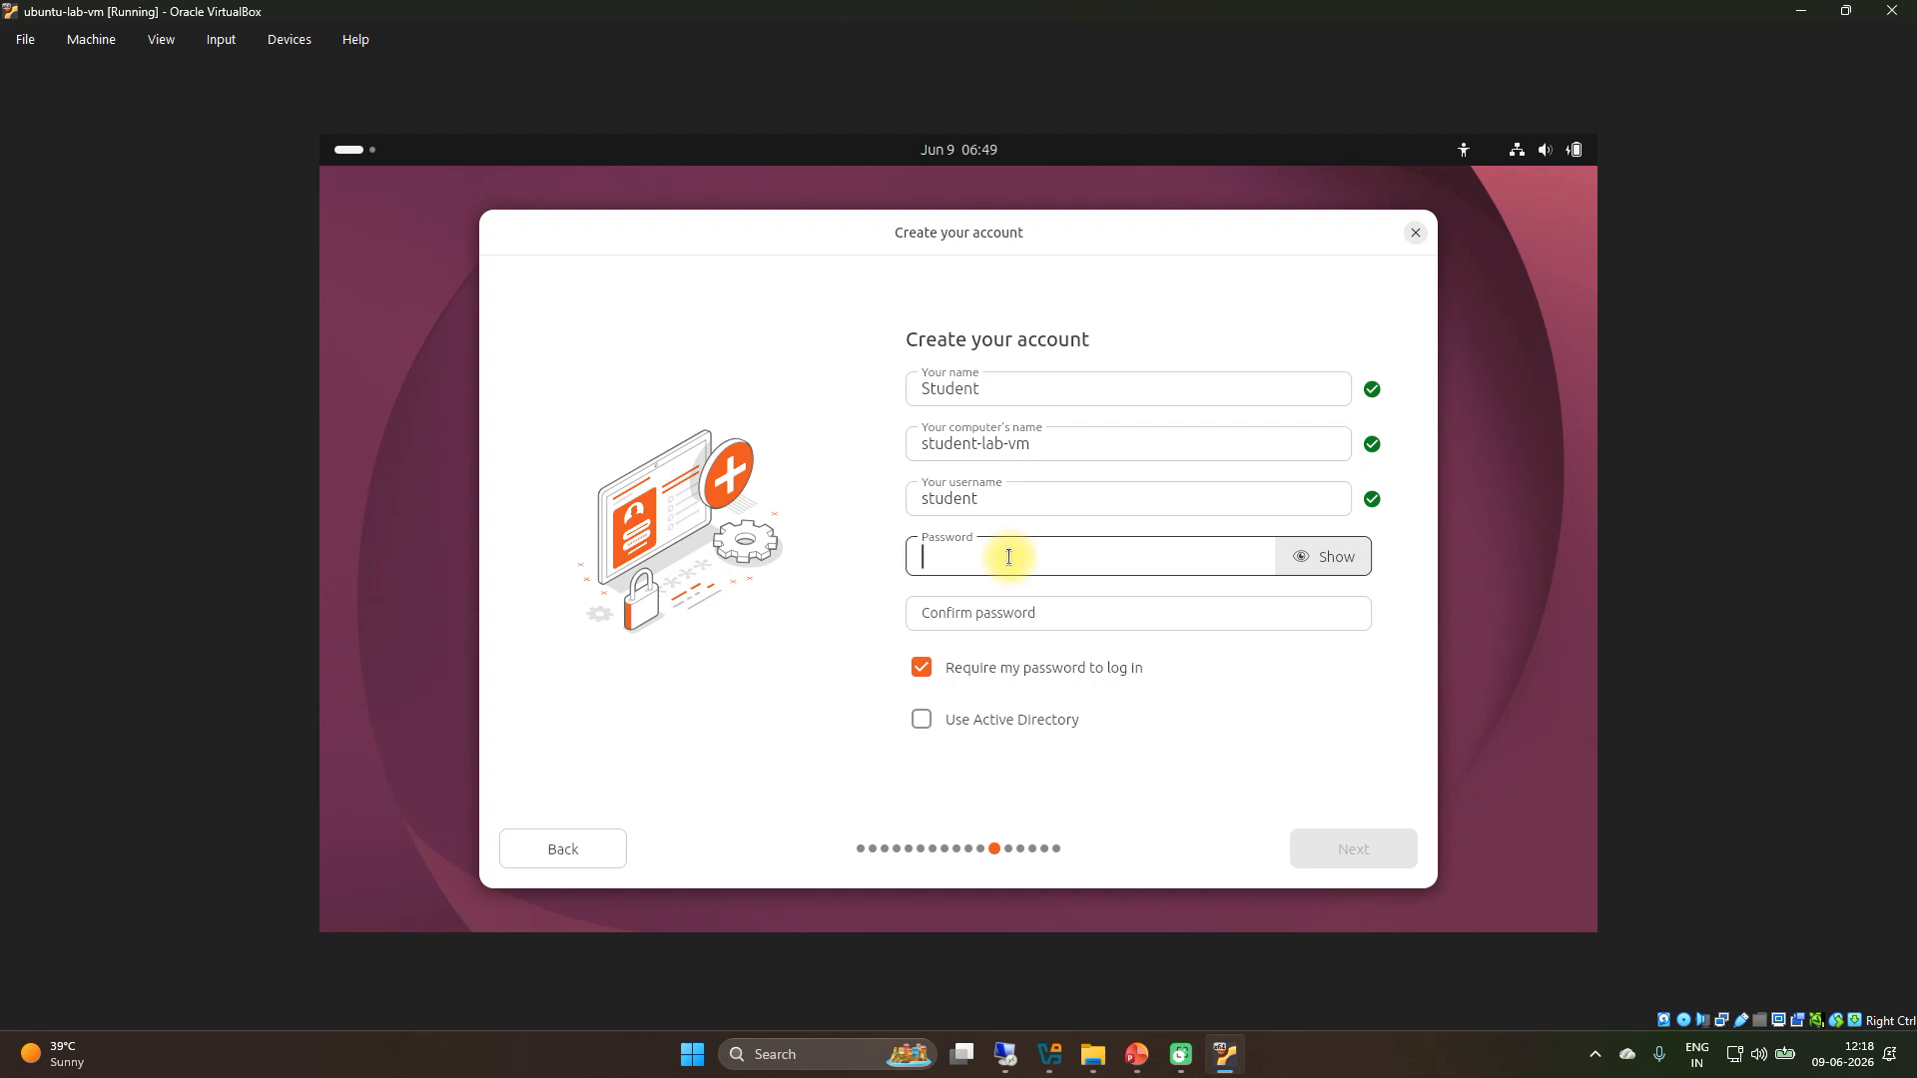
pyautogui.write('•••••••')
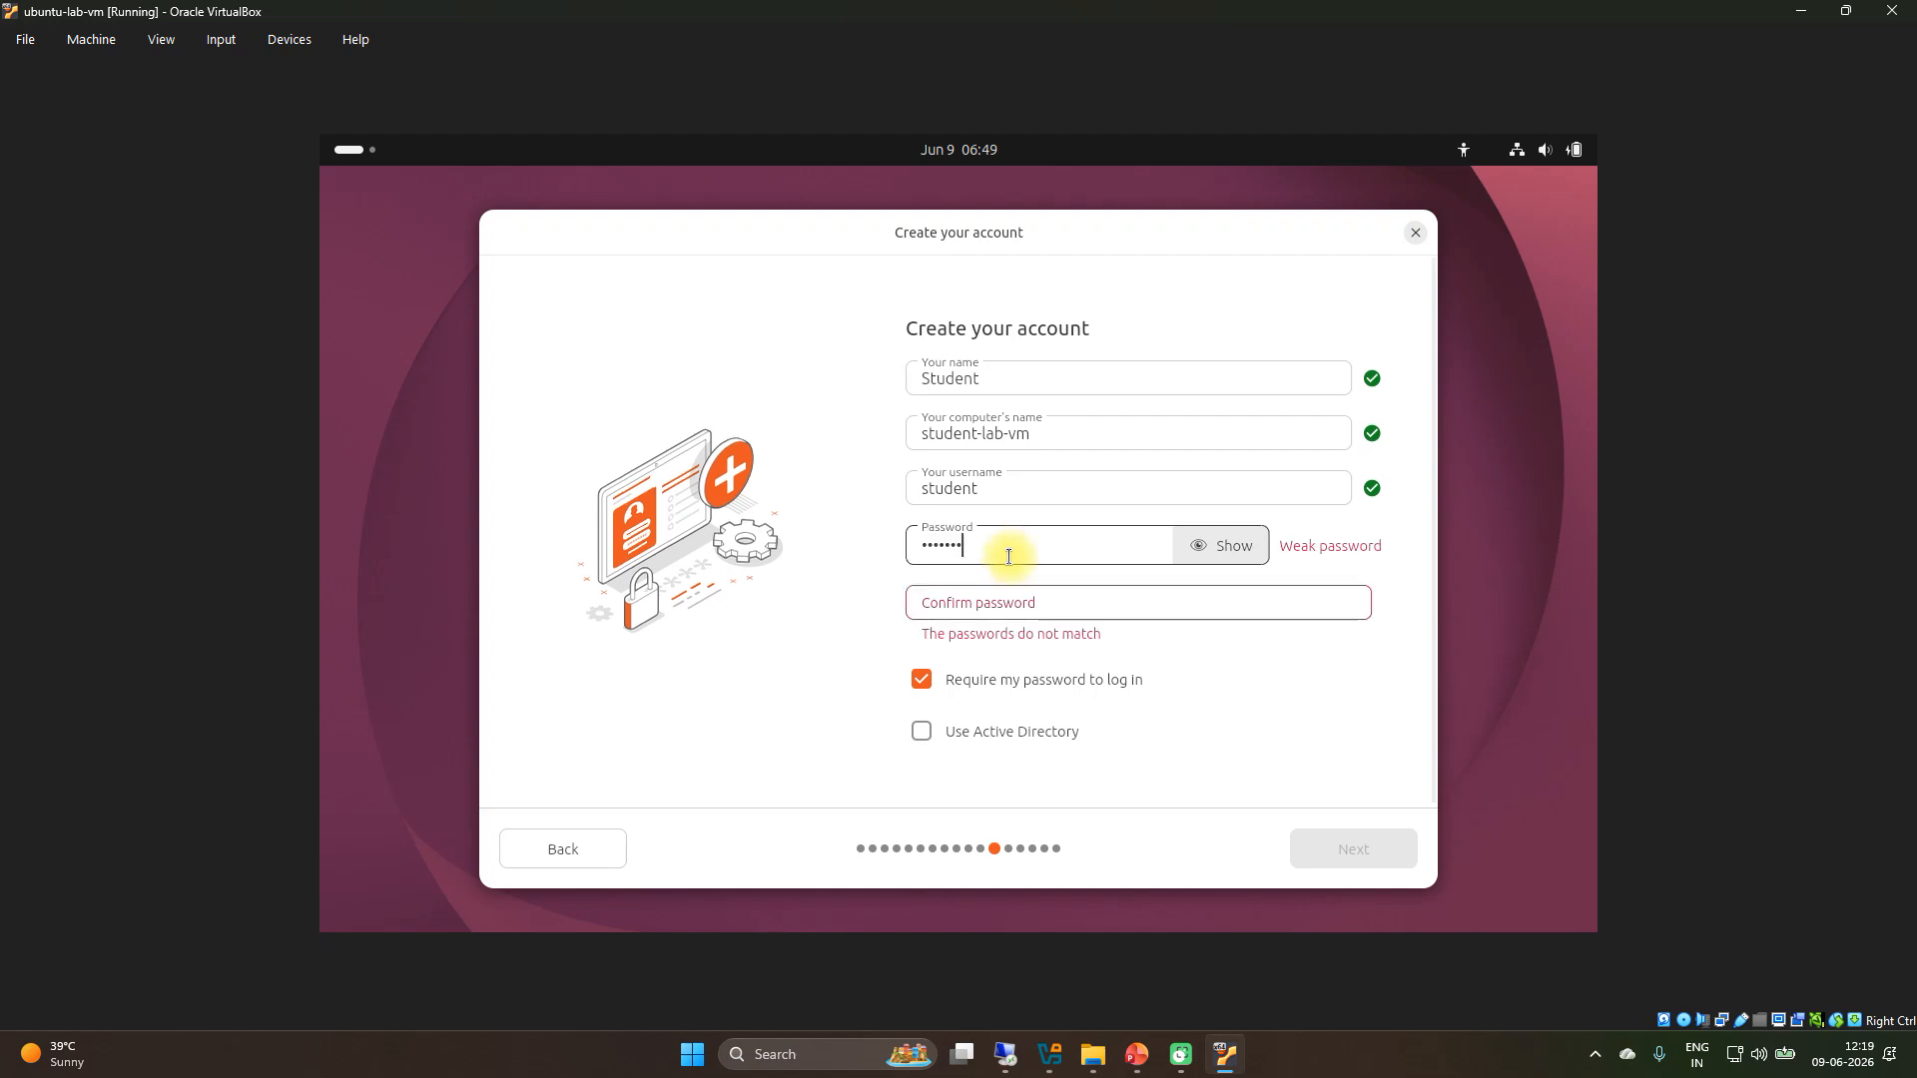
pyautogui.click(1004, 599)
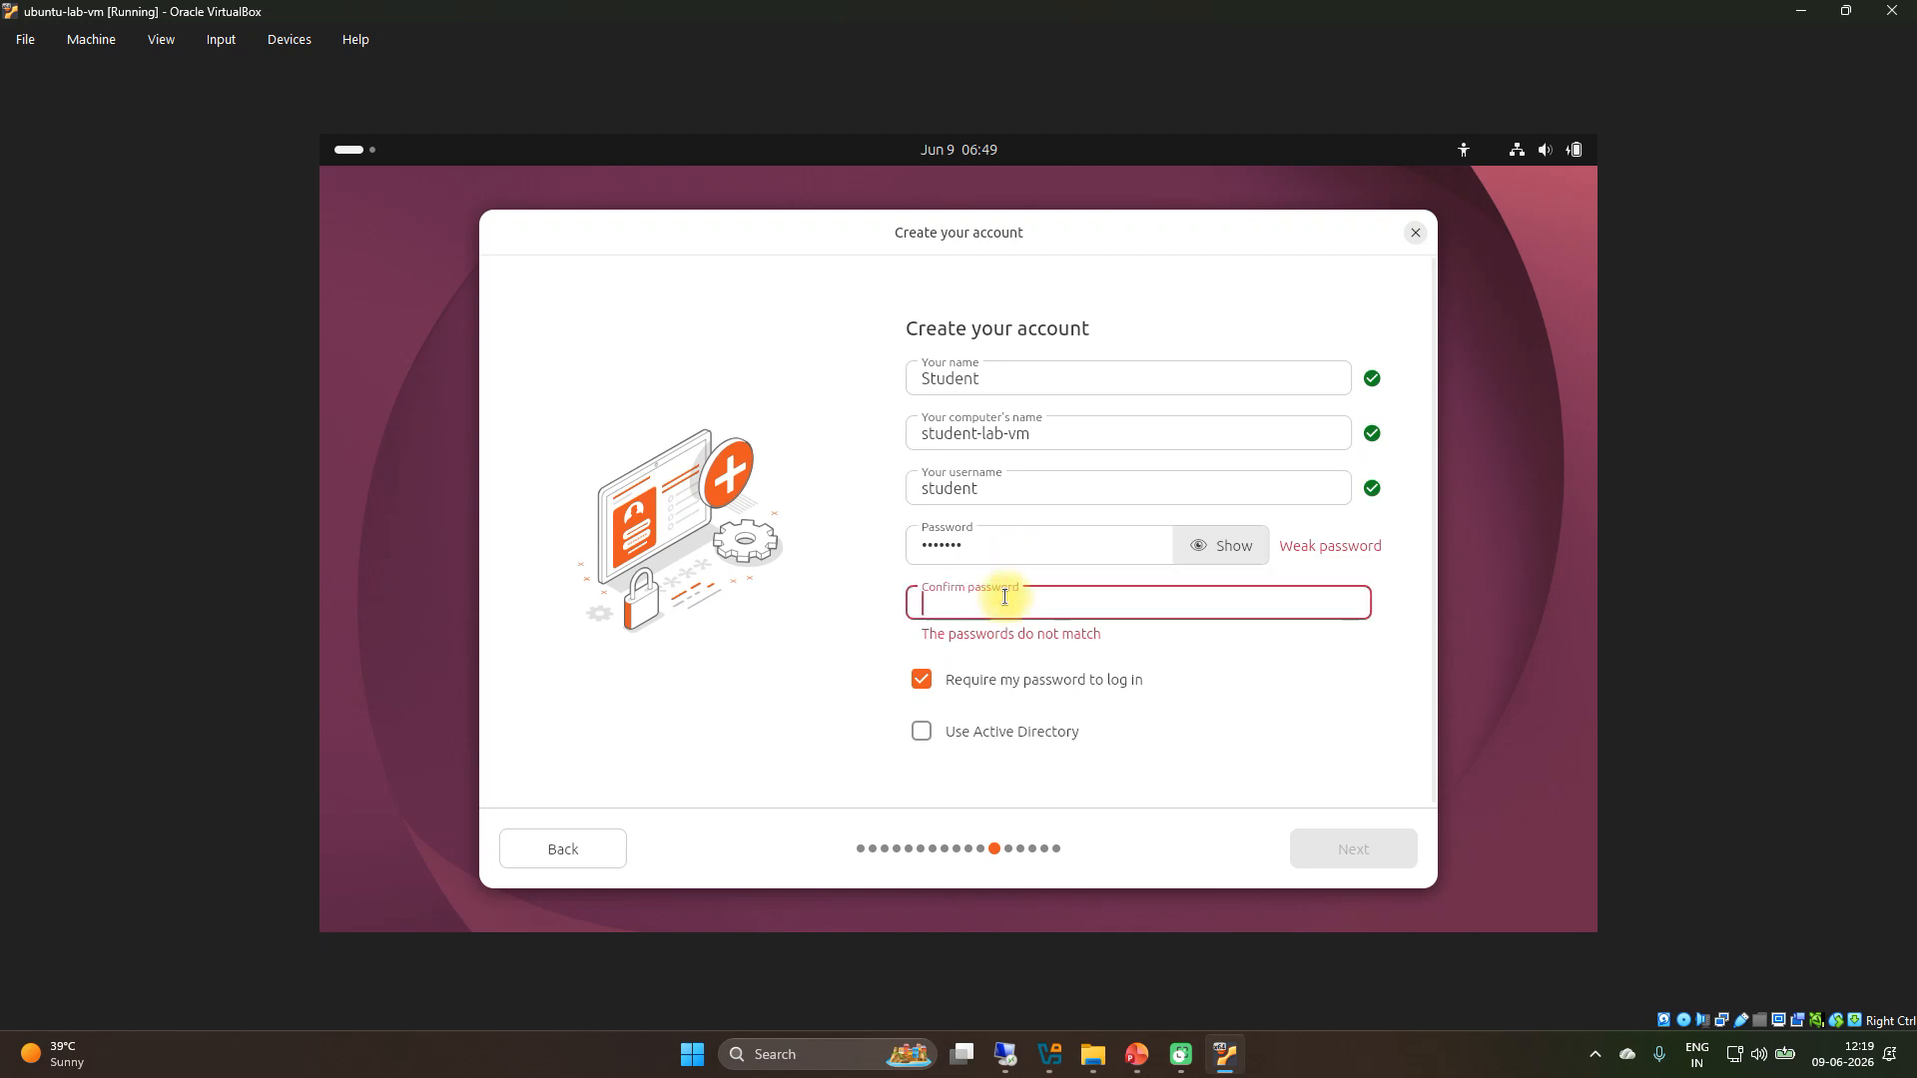
pyautogui.write('•••••••')
pyautogui.click(1248, 710)
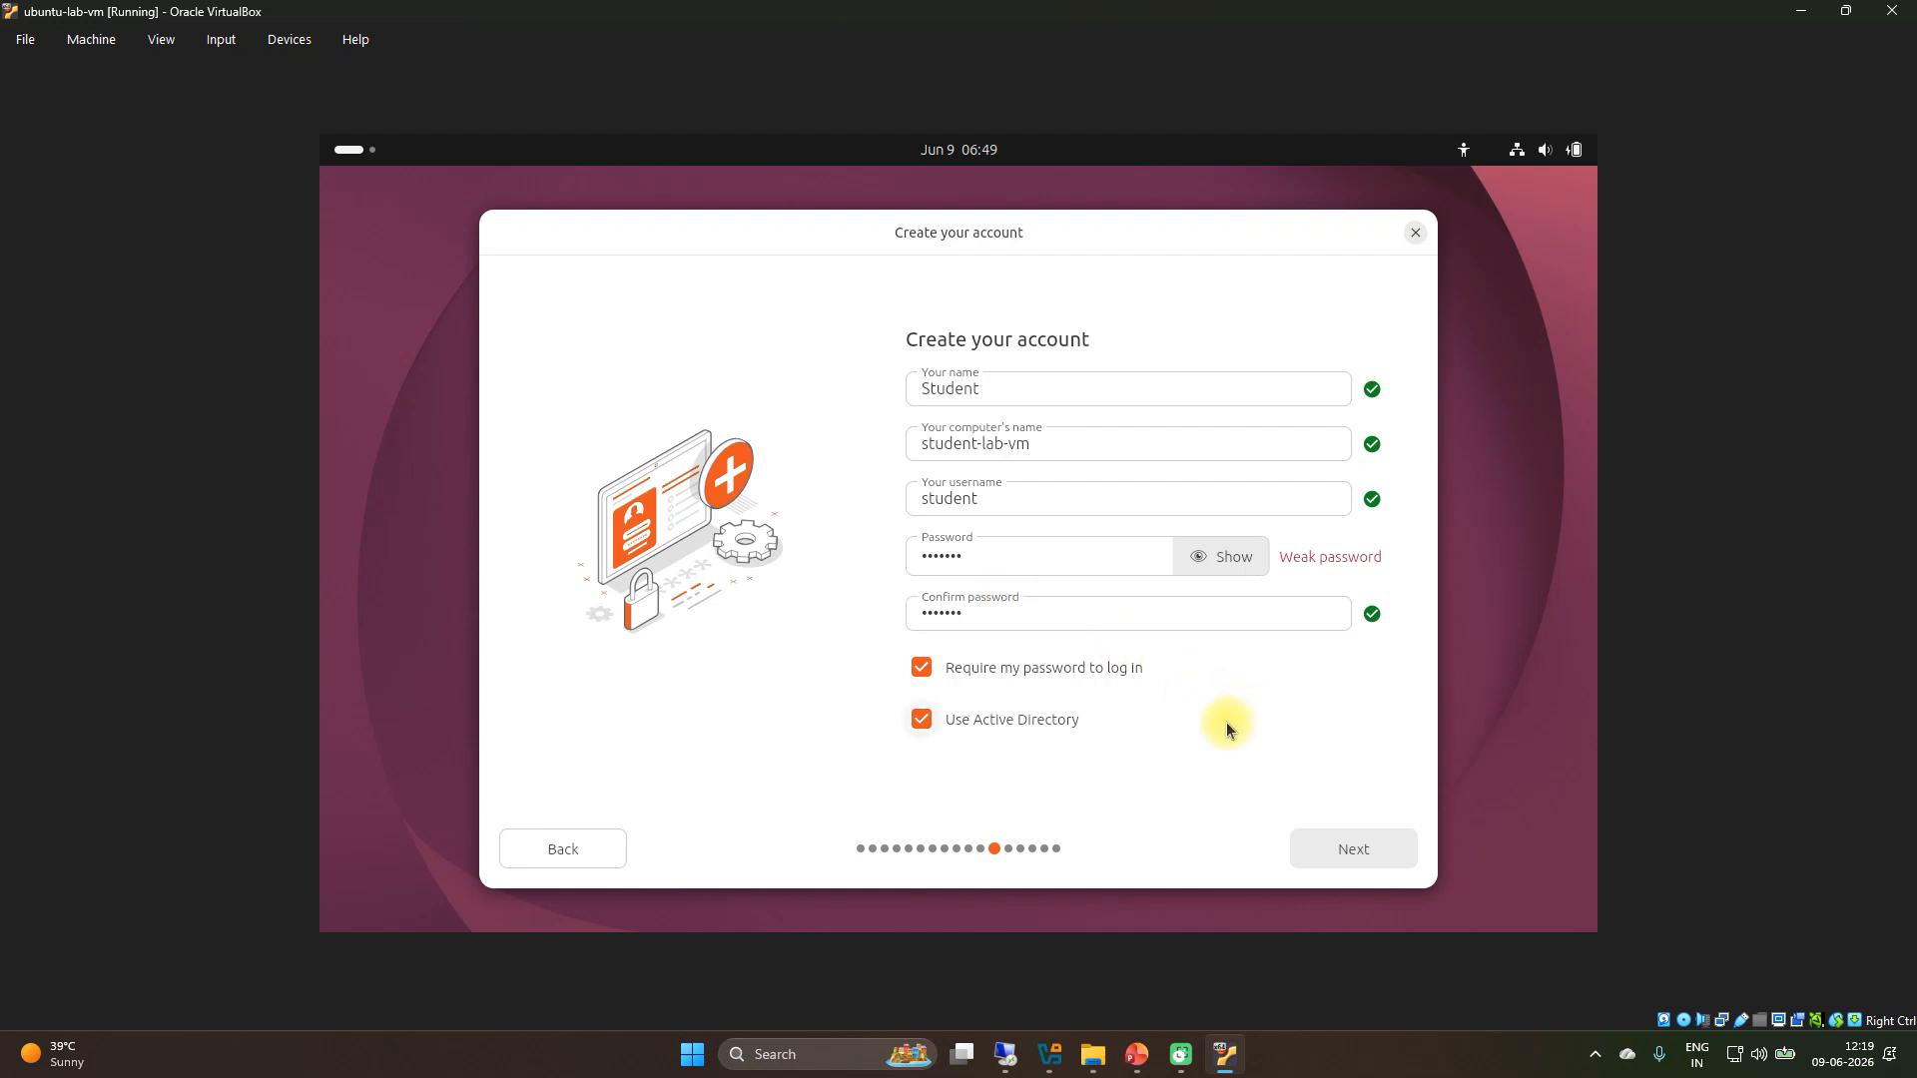
pyautogui.click(999, 717)
pyautogui.click(1345, 851)
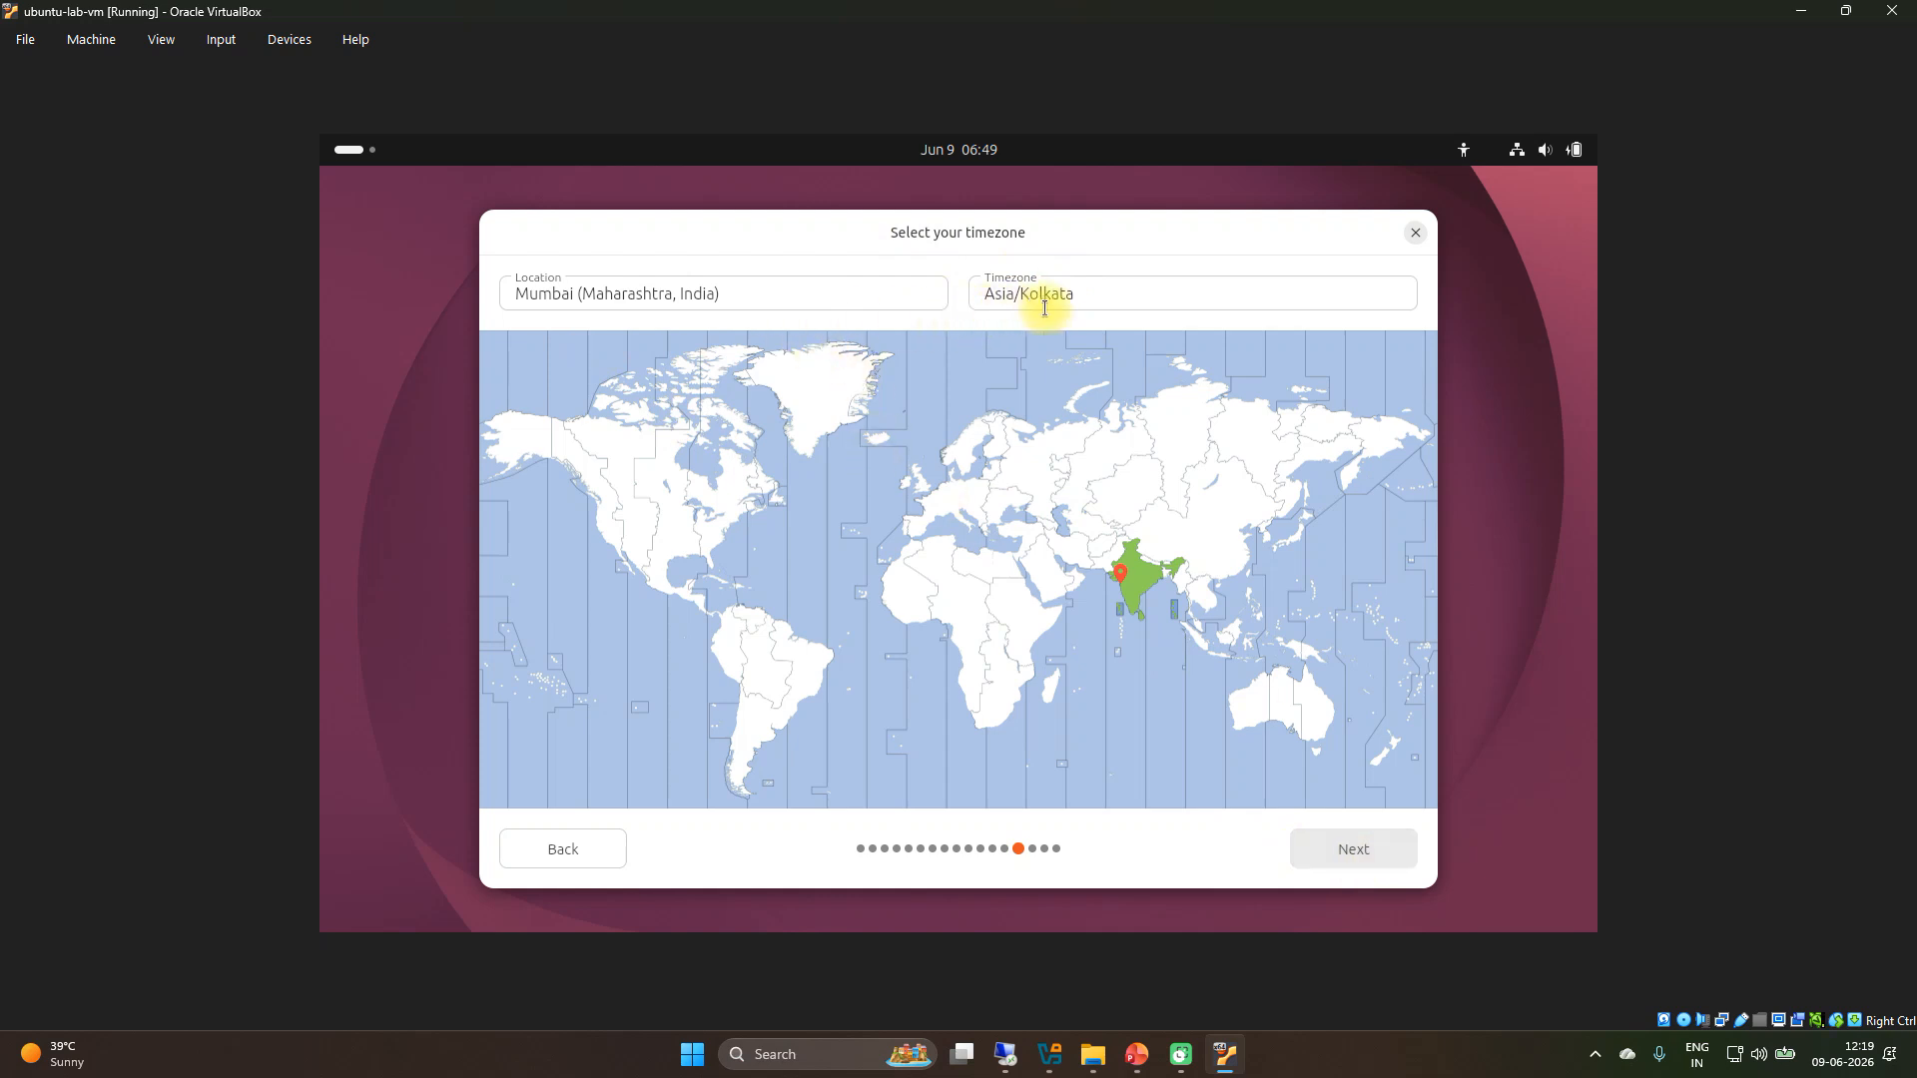
# - Accept the Asia/Kolkata timezone and start the Ubuntu installation, briefly viewing its detailed log
pyautogui.click(1354, 857)
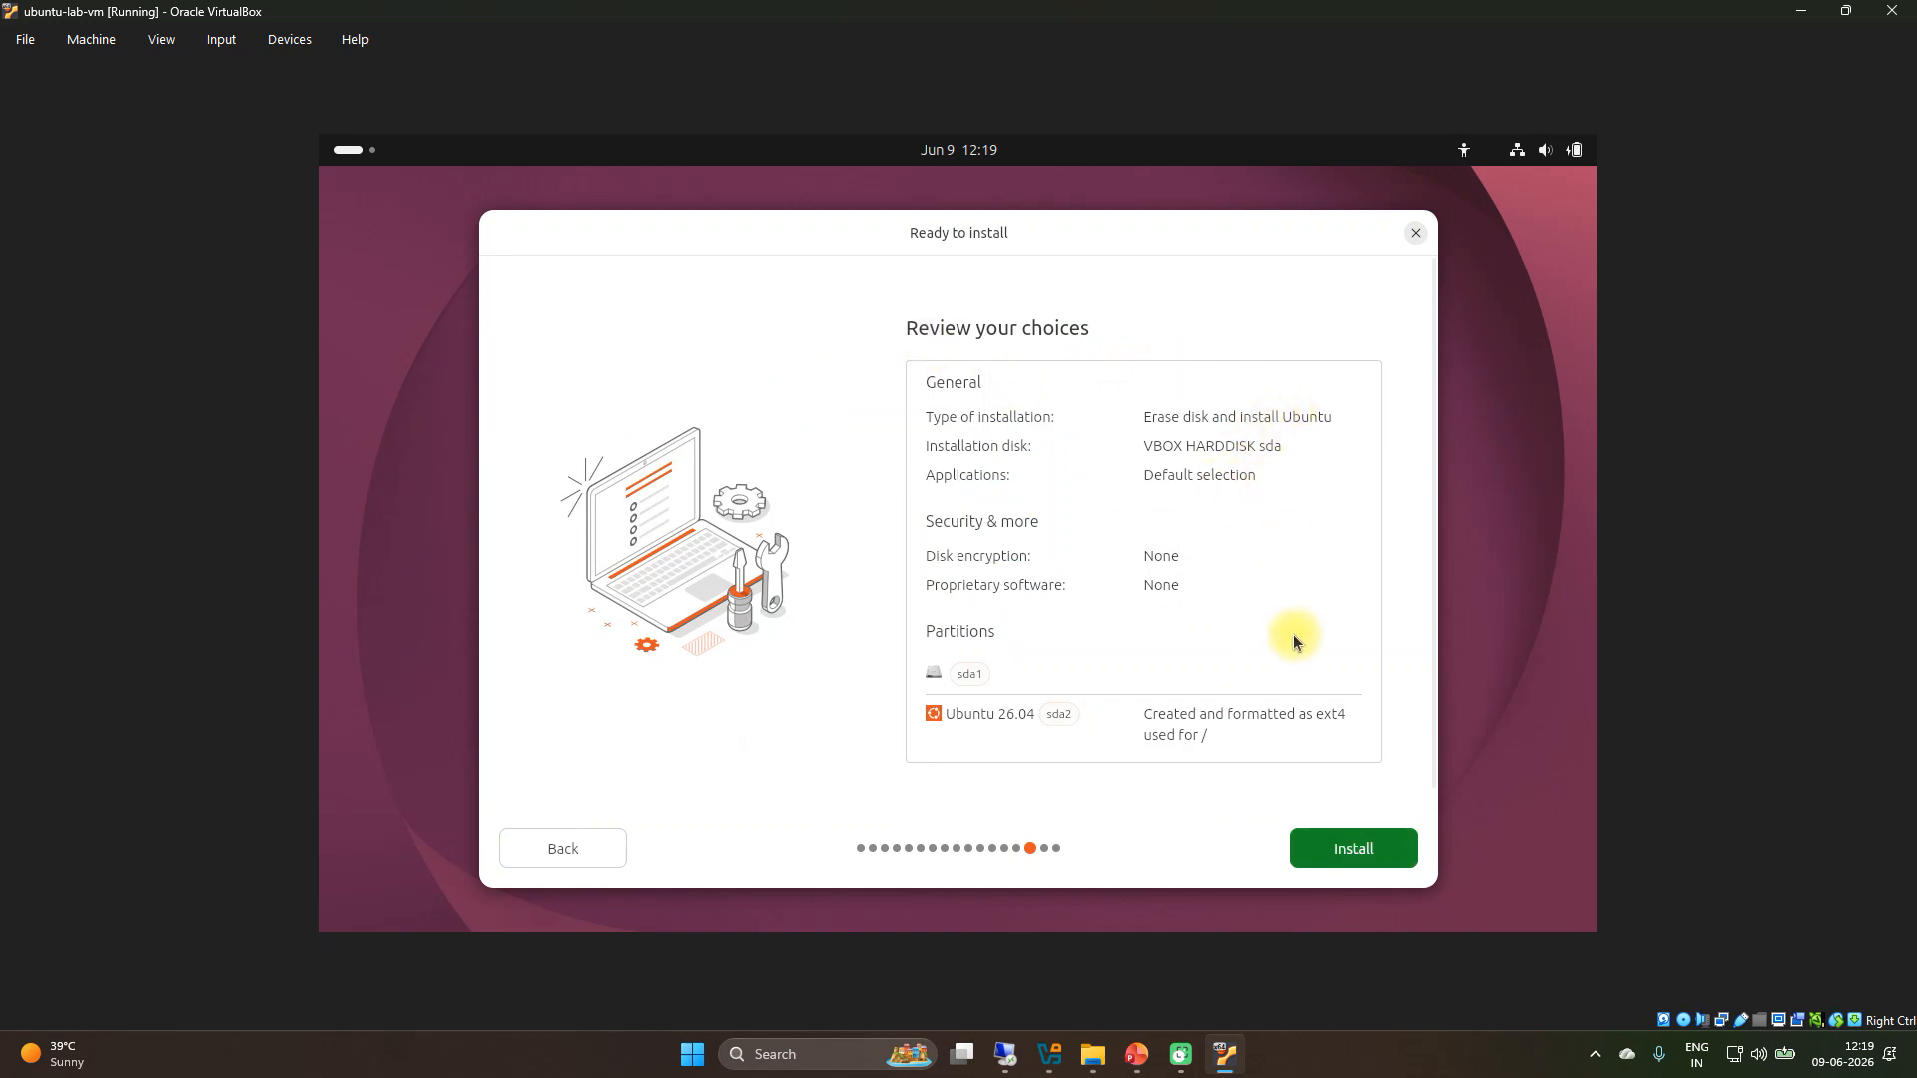
pyautogui.click(1355, 851)
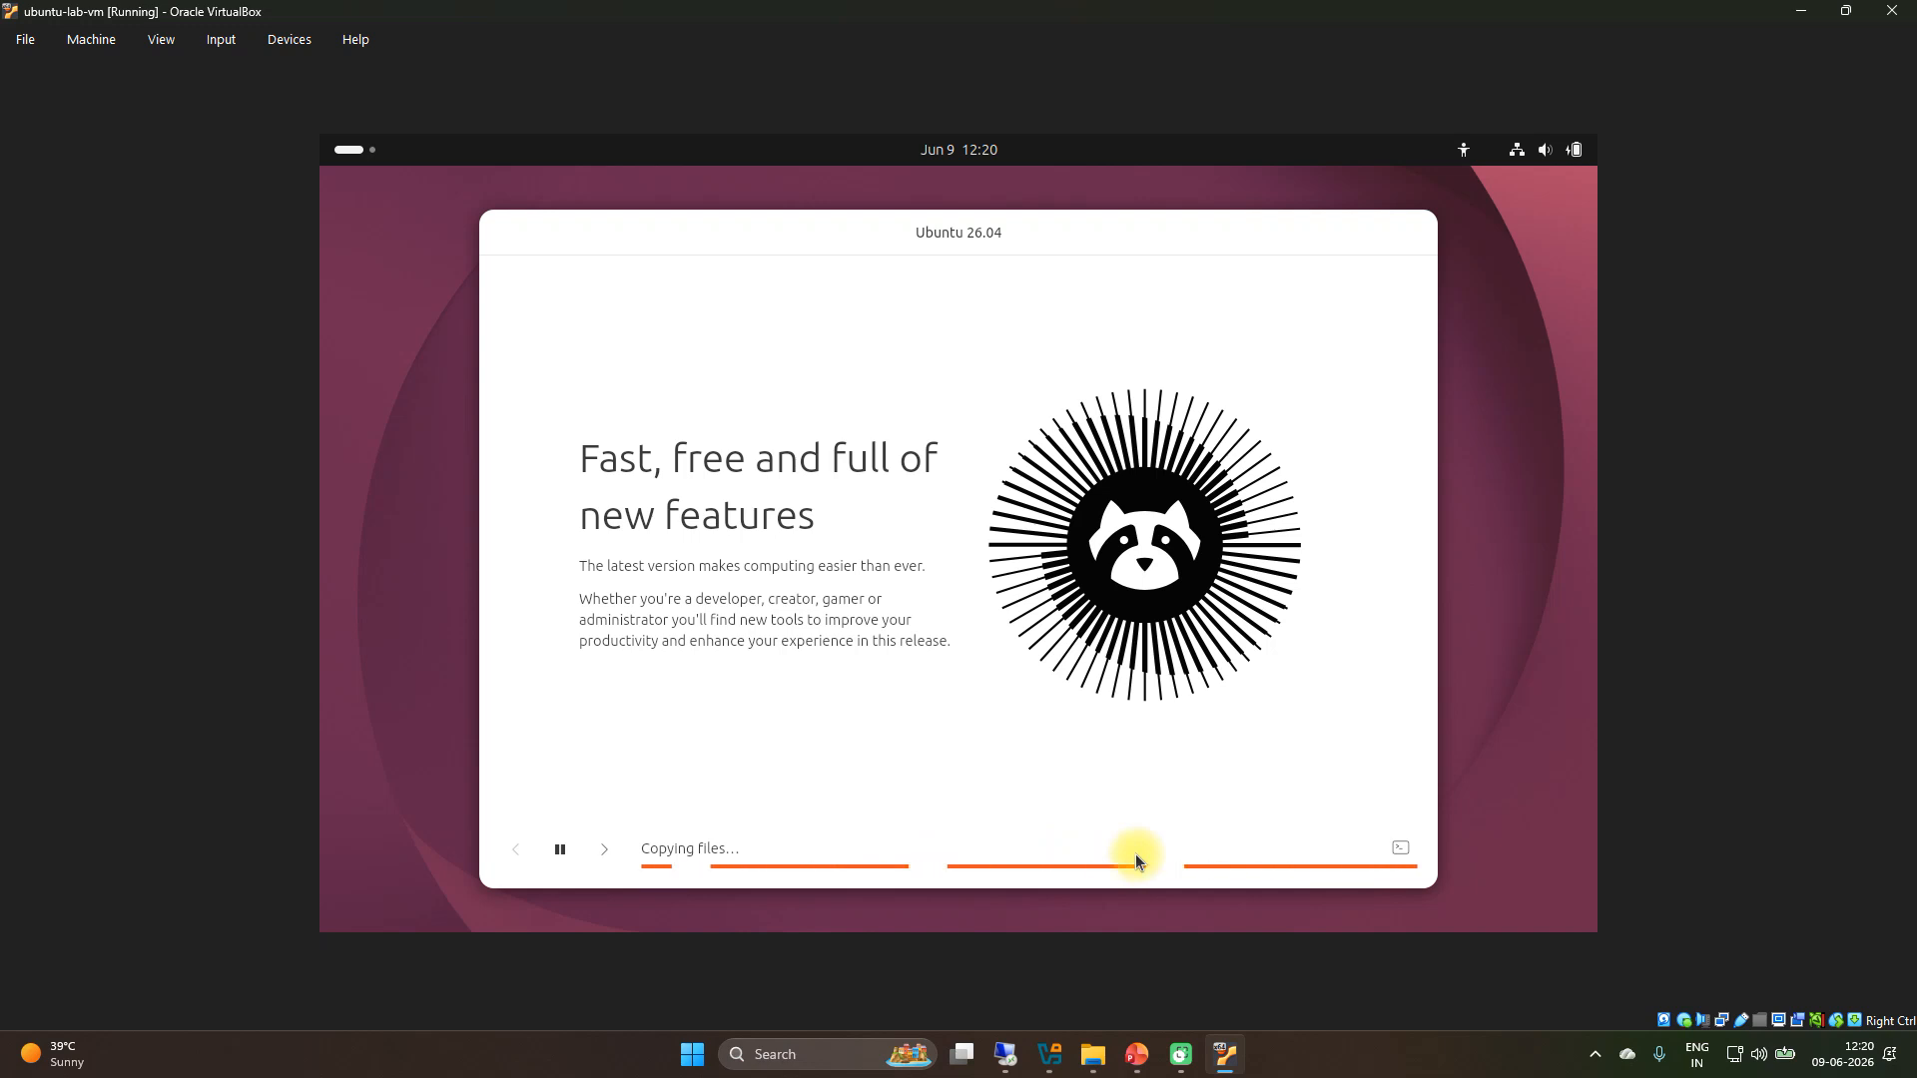
pyautogui.click(1402, 848)
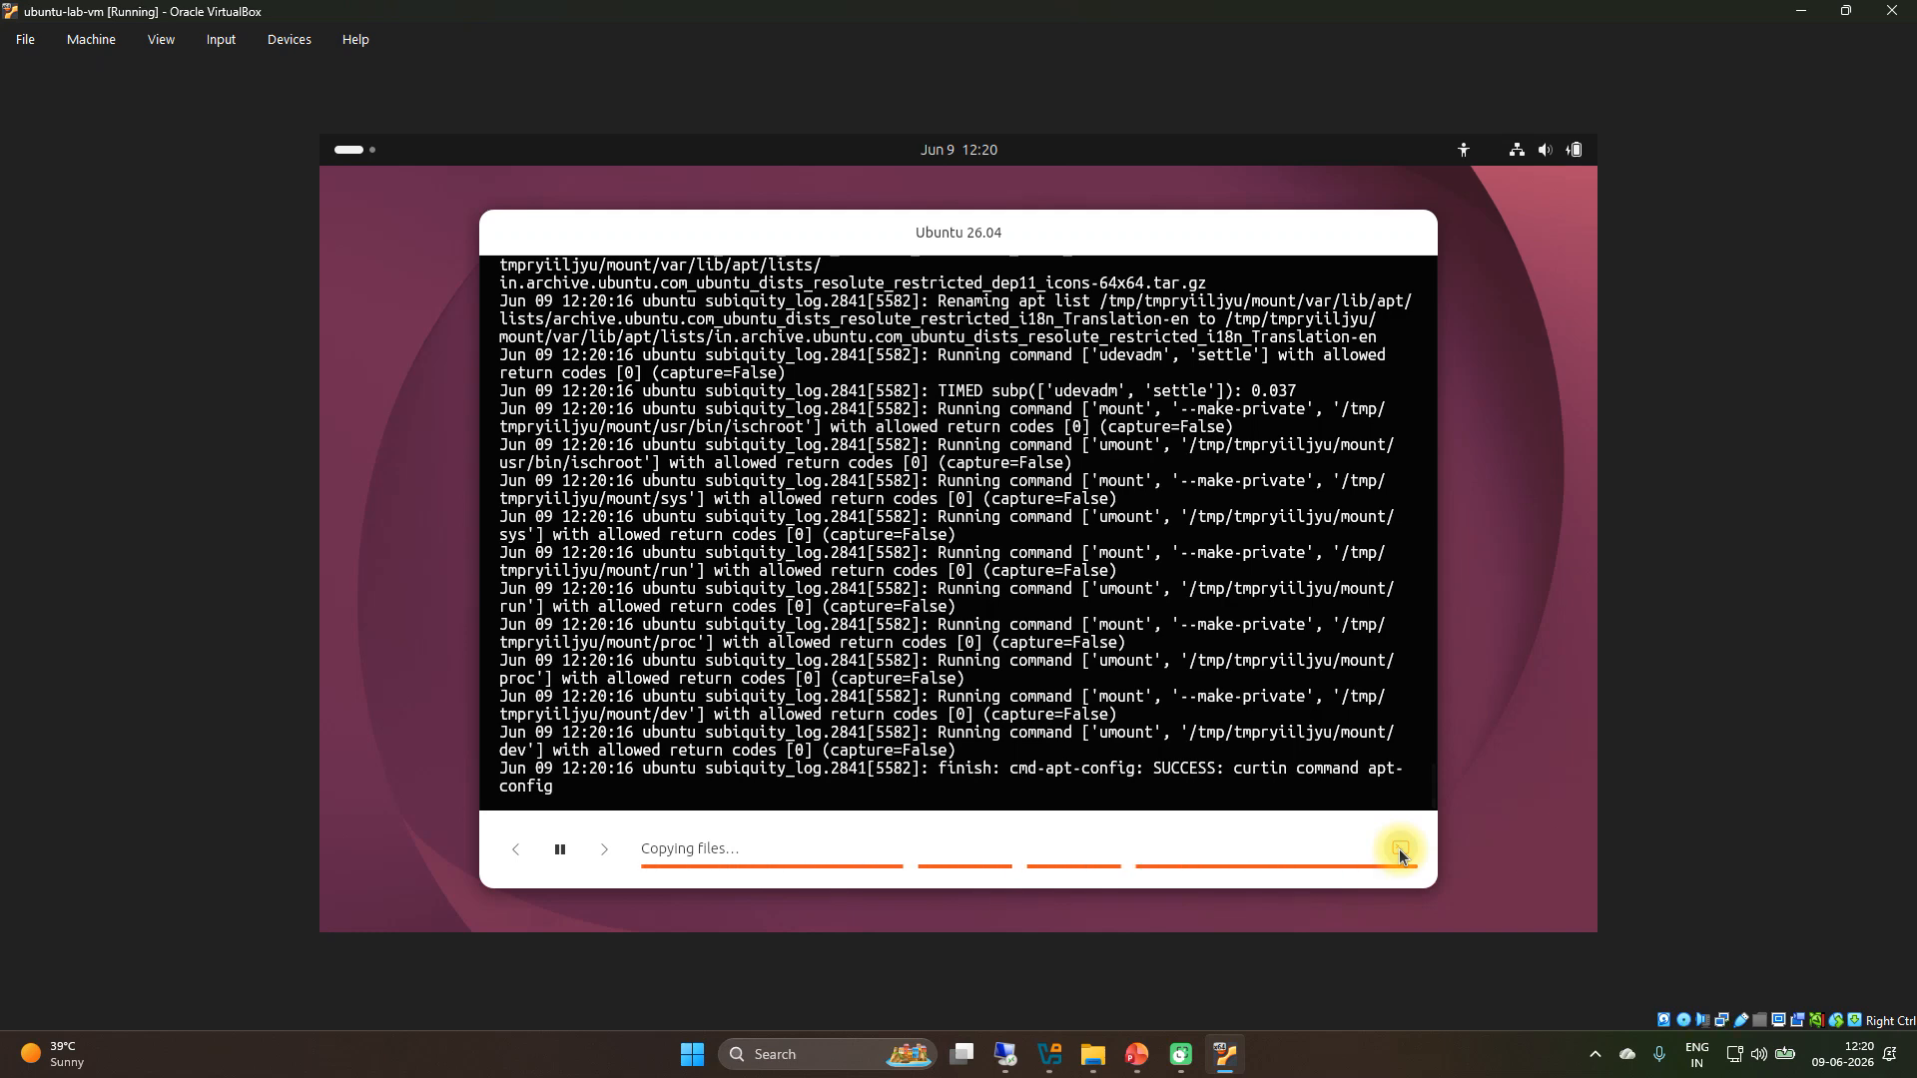
pyautogui.click(1400, 851)
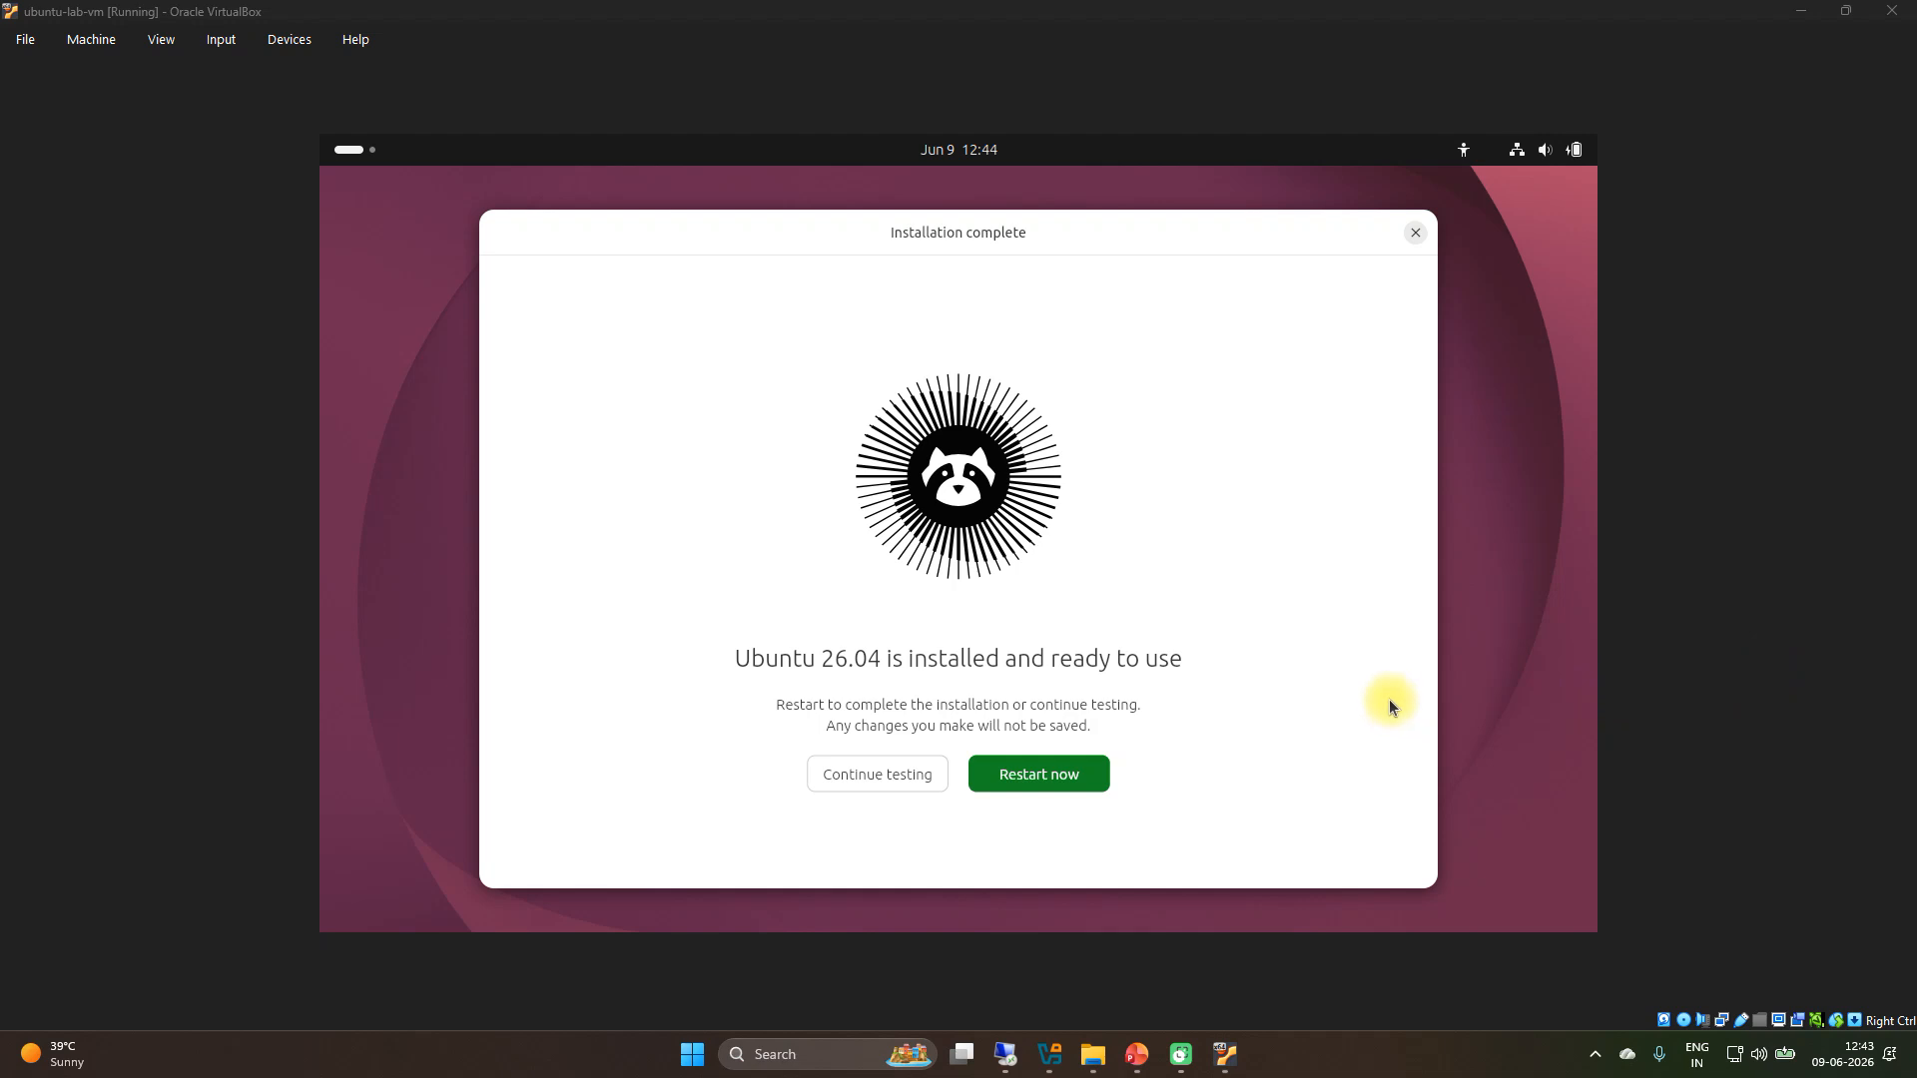
# - Restart into the installed Ubuntu system and log in to the Student account with its password
pyautogui.click(1042, 776)
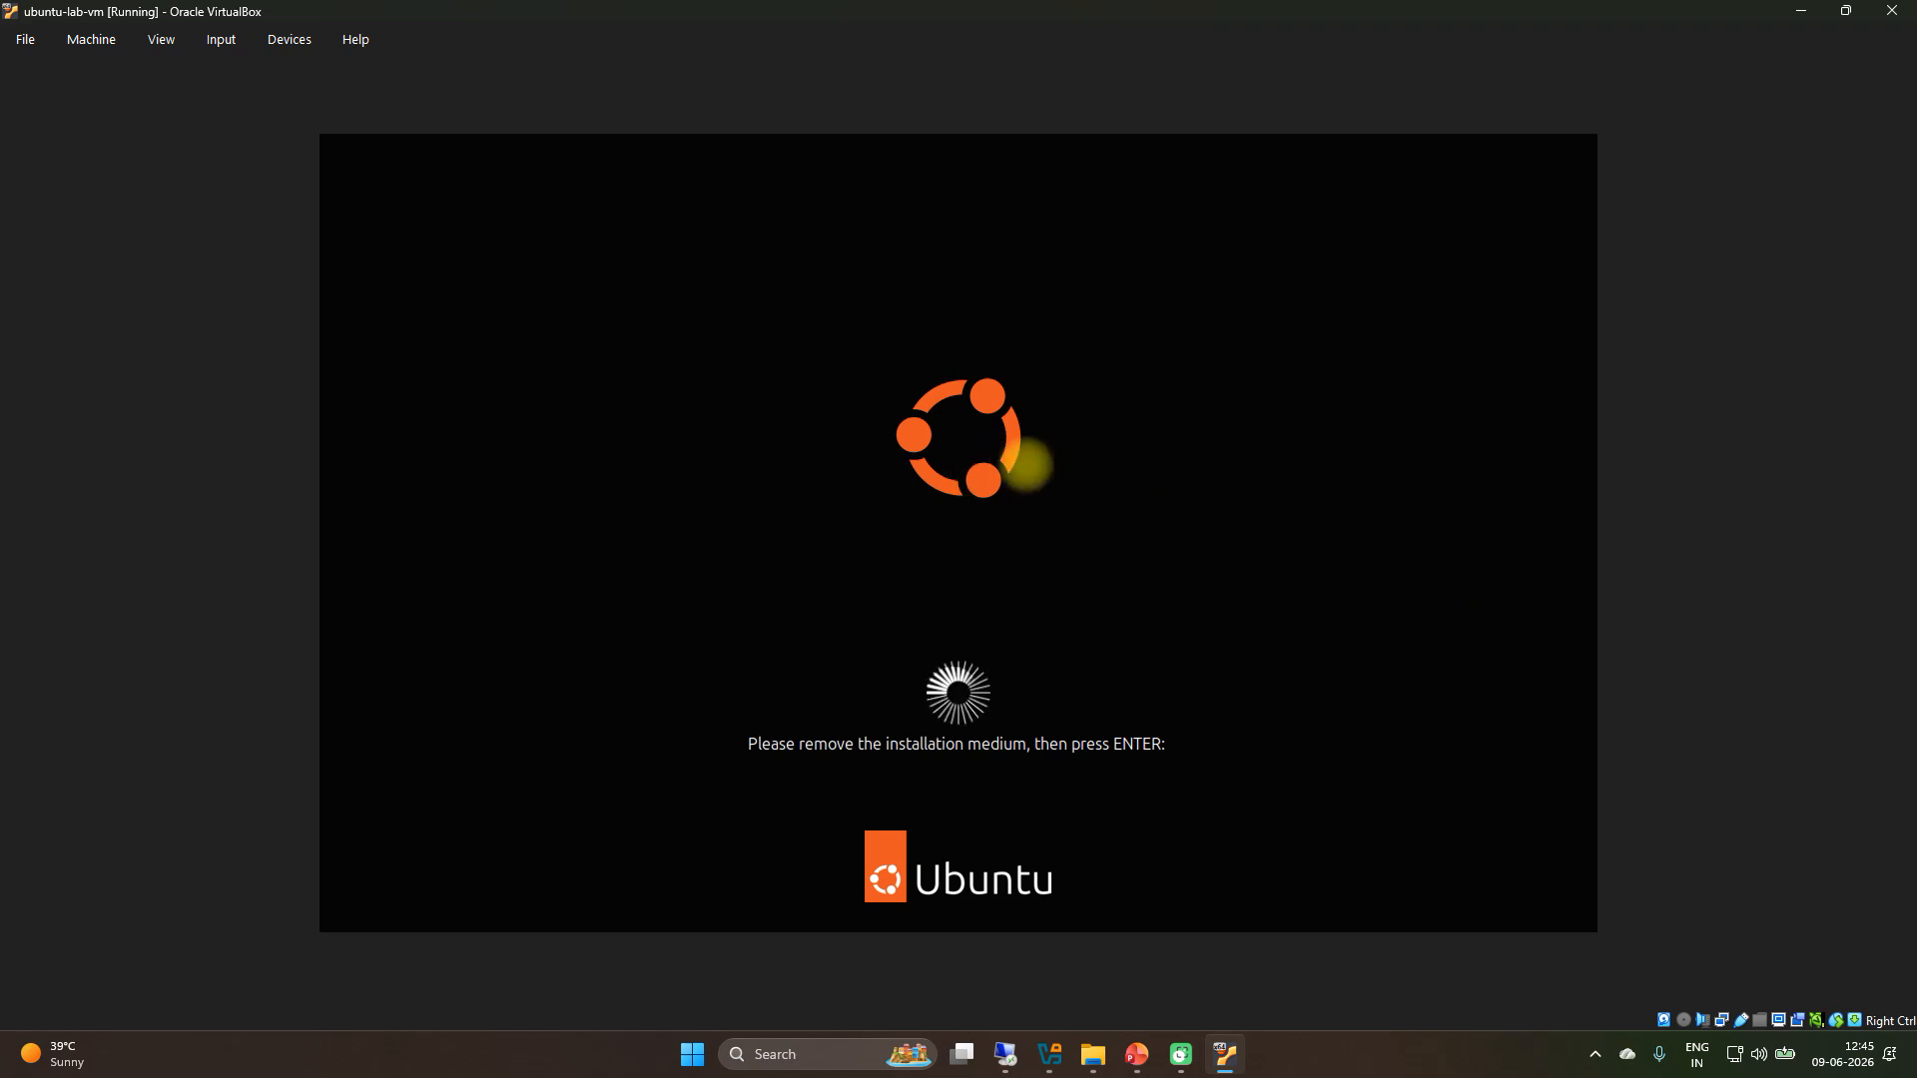
pyautogui.press('Return')
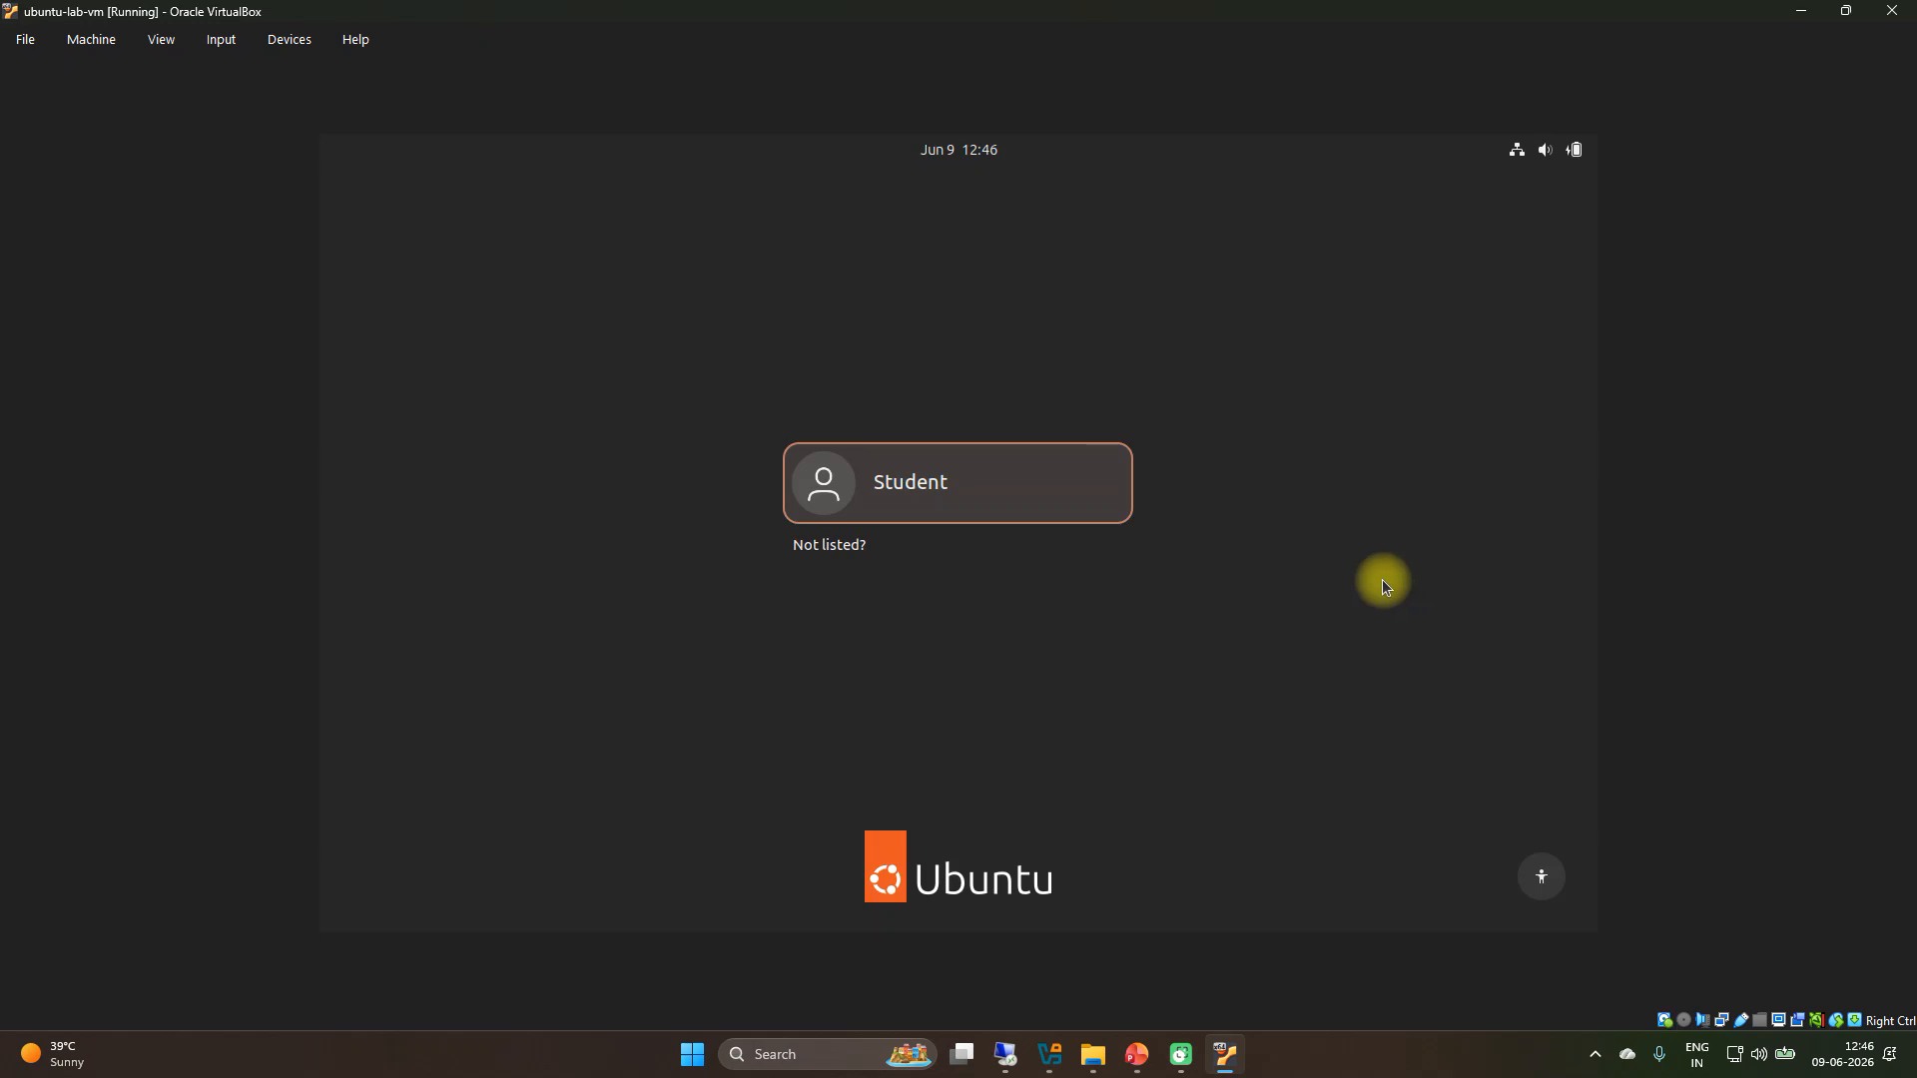
pyautogui.click(940, 494)
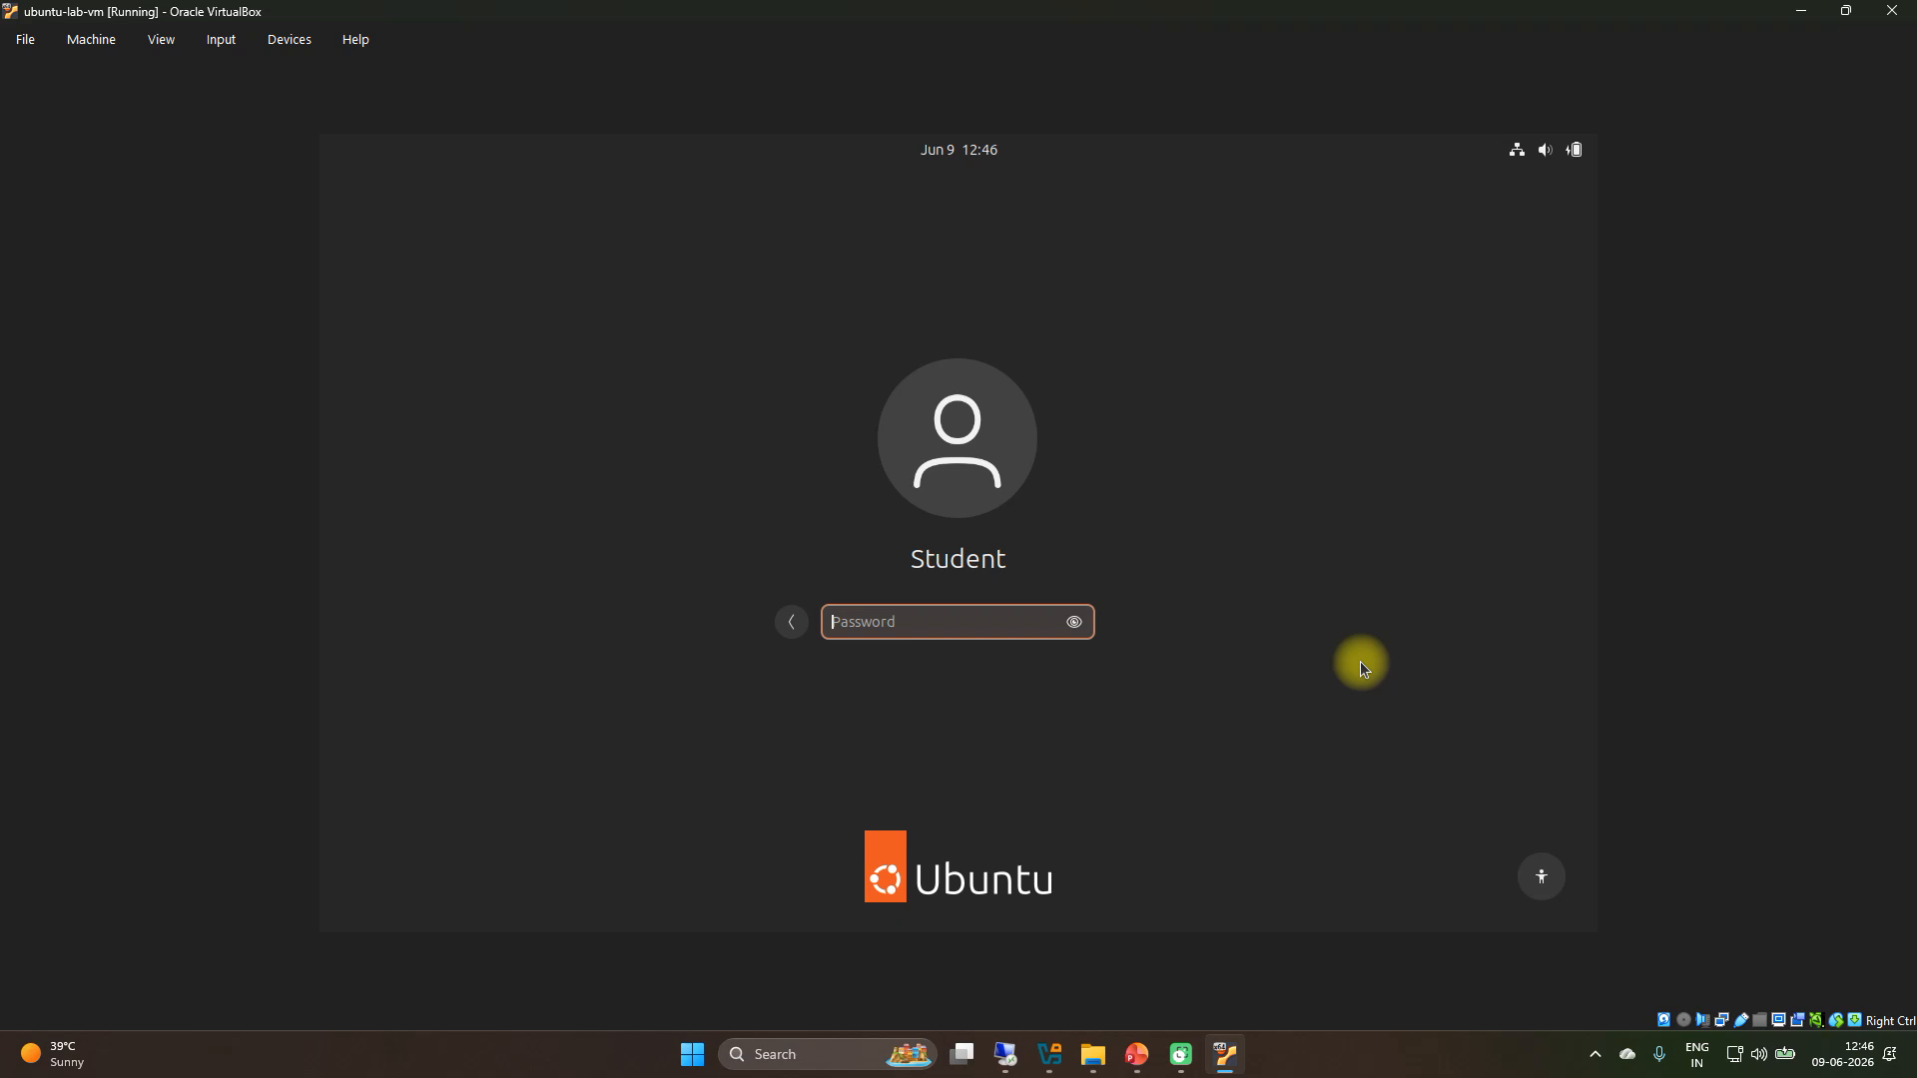
pyautogui.write('*******')
pyautogui.press('Return')
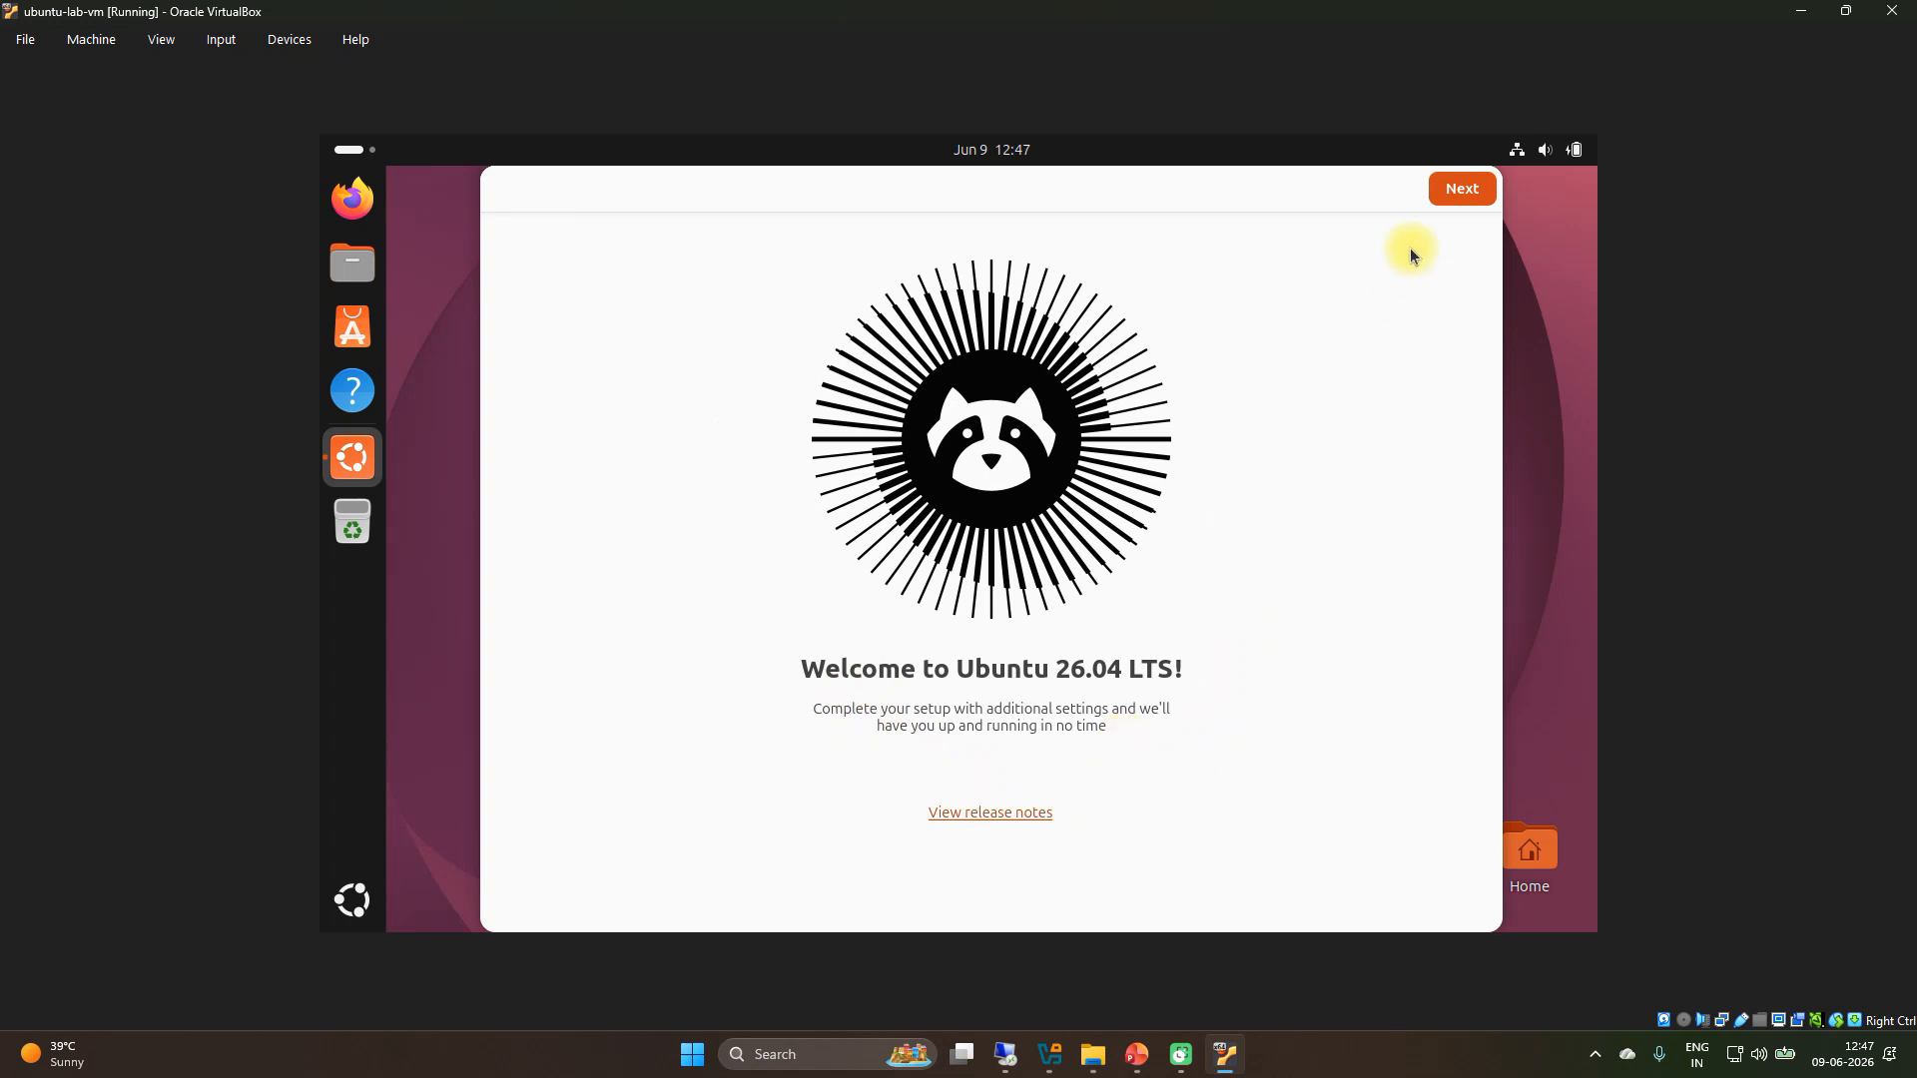
# - In the welcome setup, turn on Location Services and the sharing of system data and error reports
pyautogui.click(1451, 195)
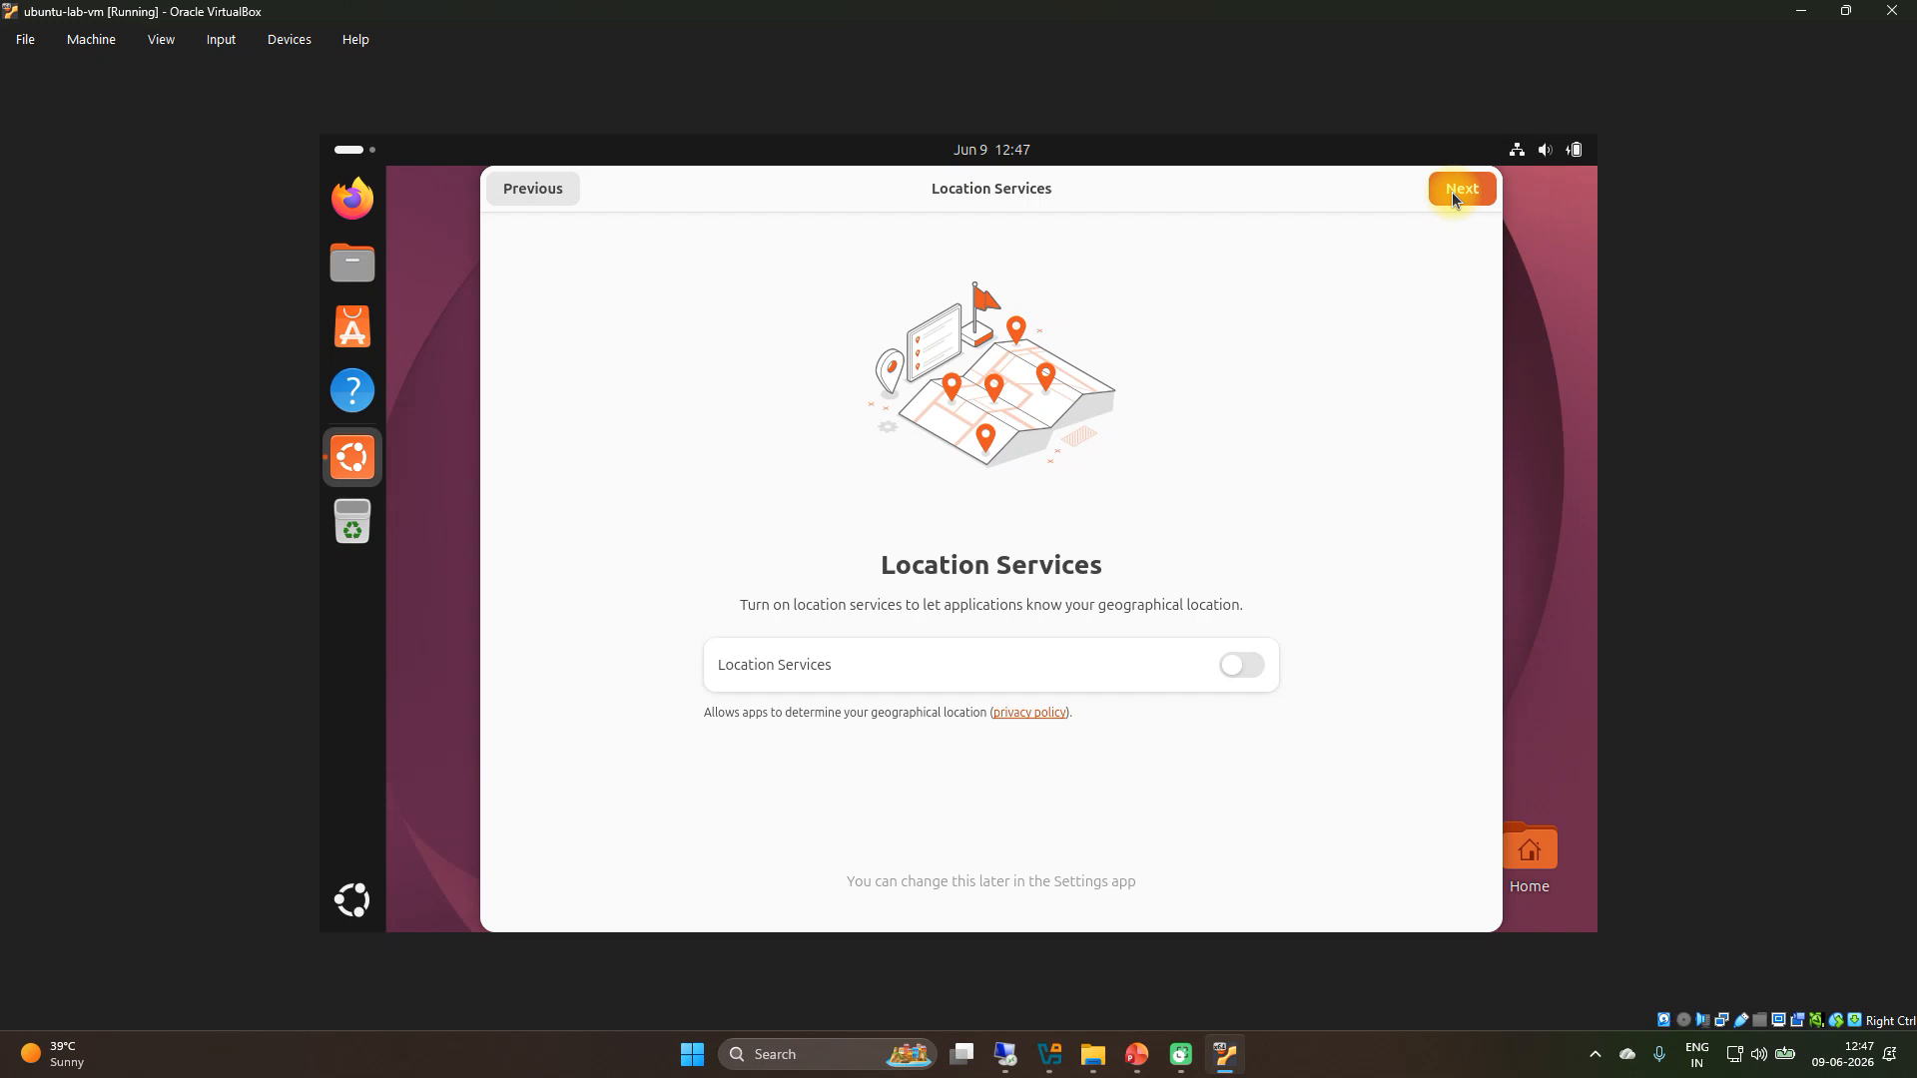
pyautogui.click(1257, 671)
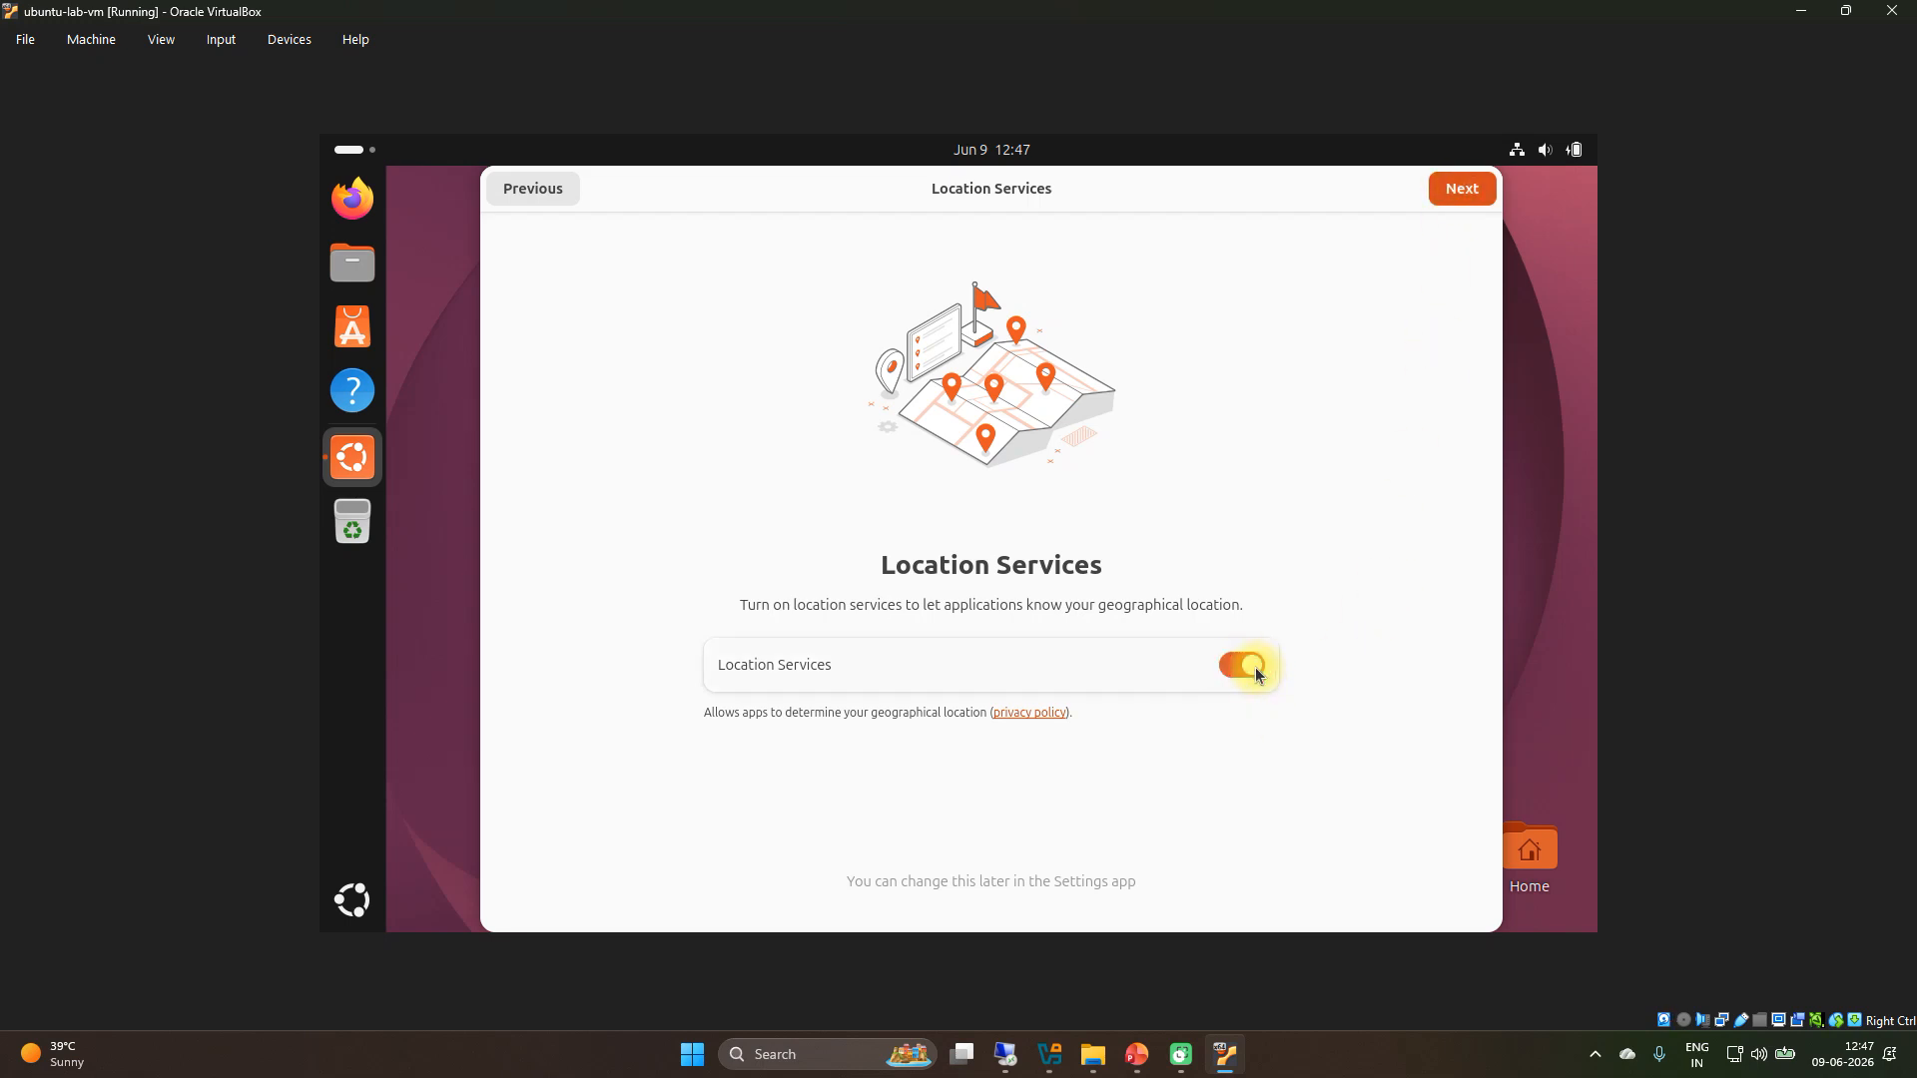
pyautogui.click(1482, 194)
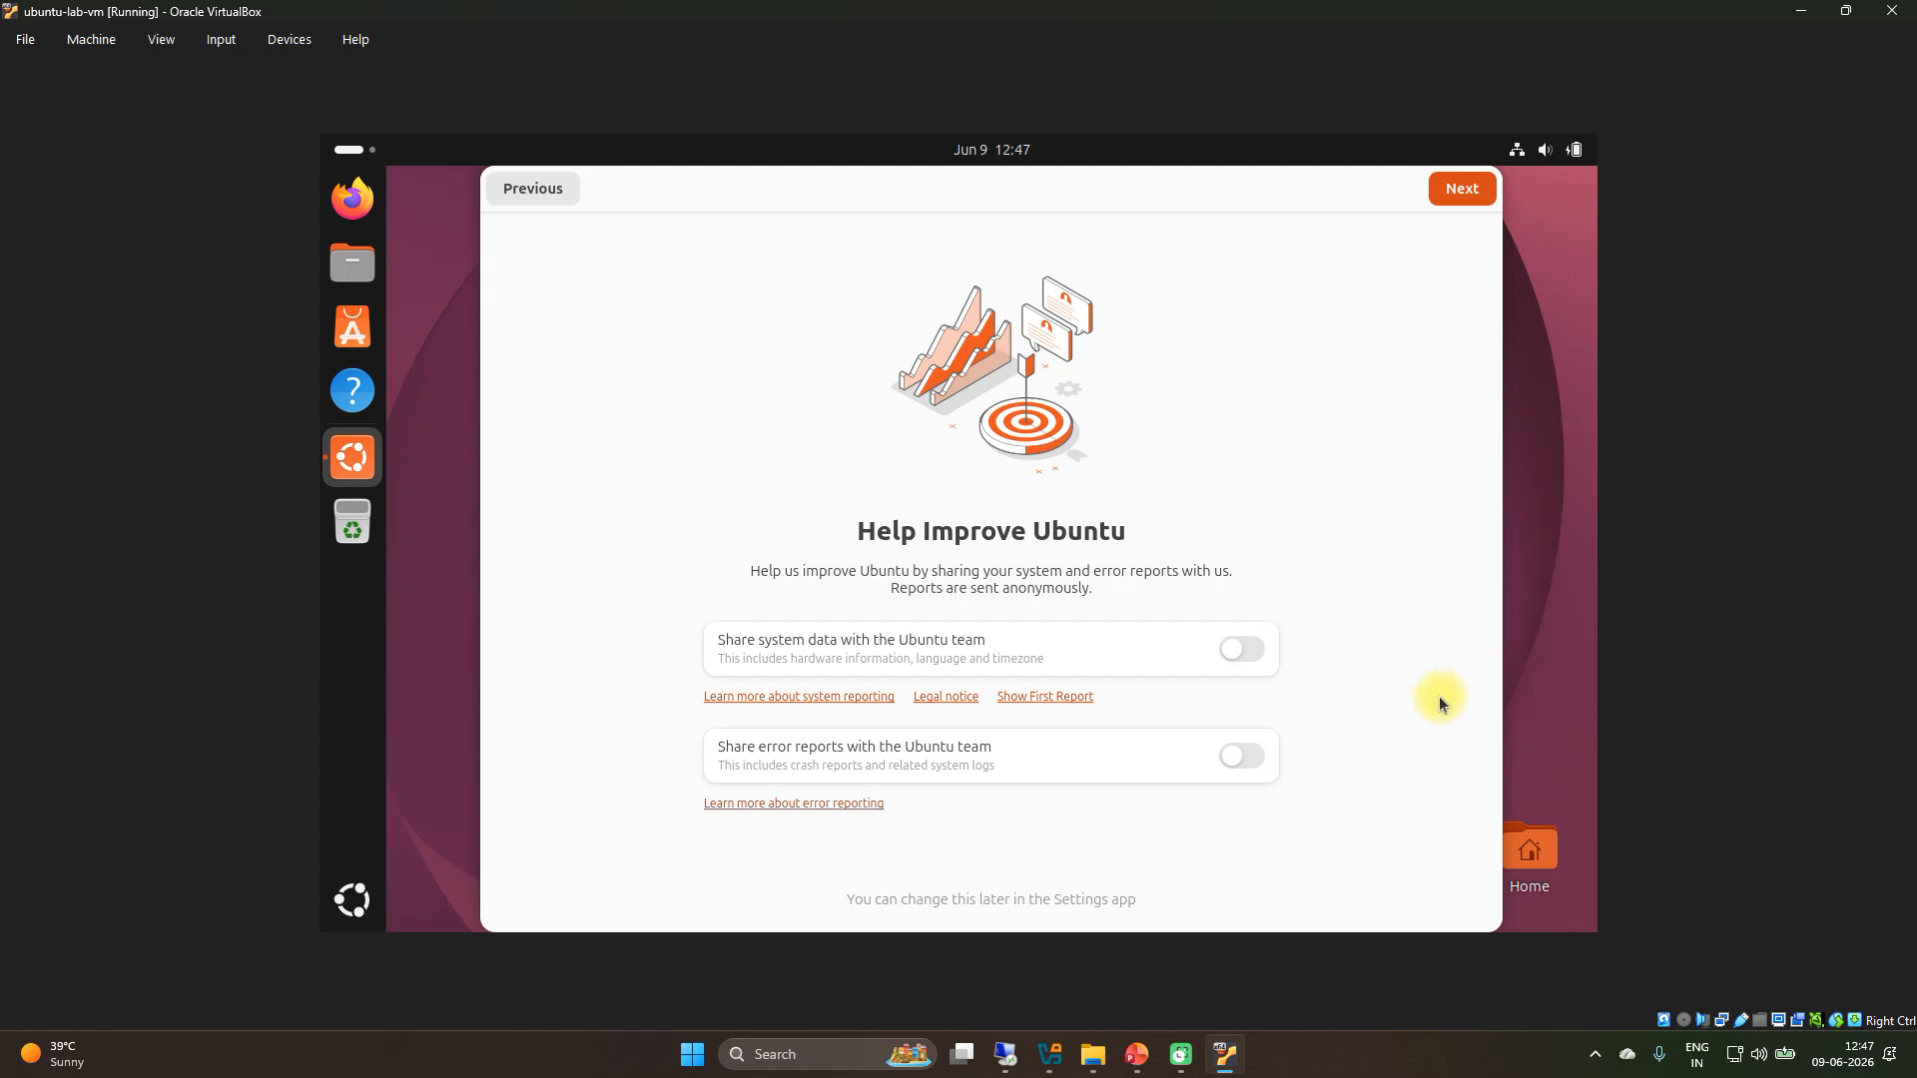
pyautogui.click(1238, 651)
pyautogui.click(1239, 761)
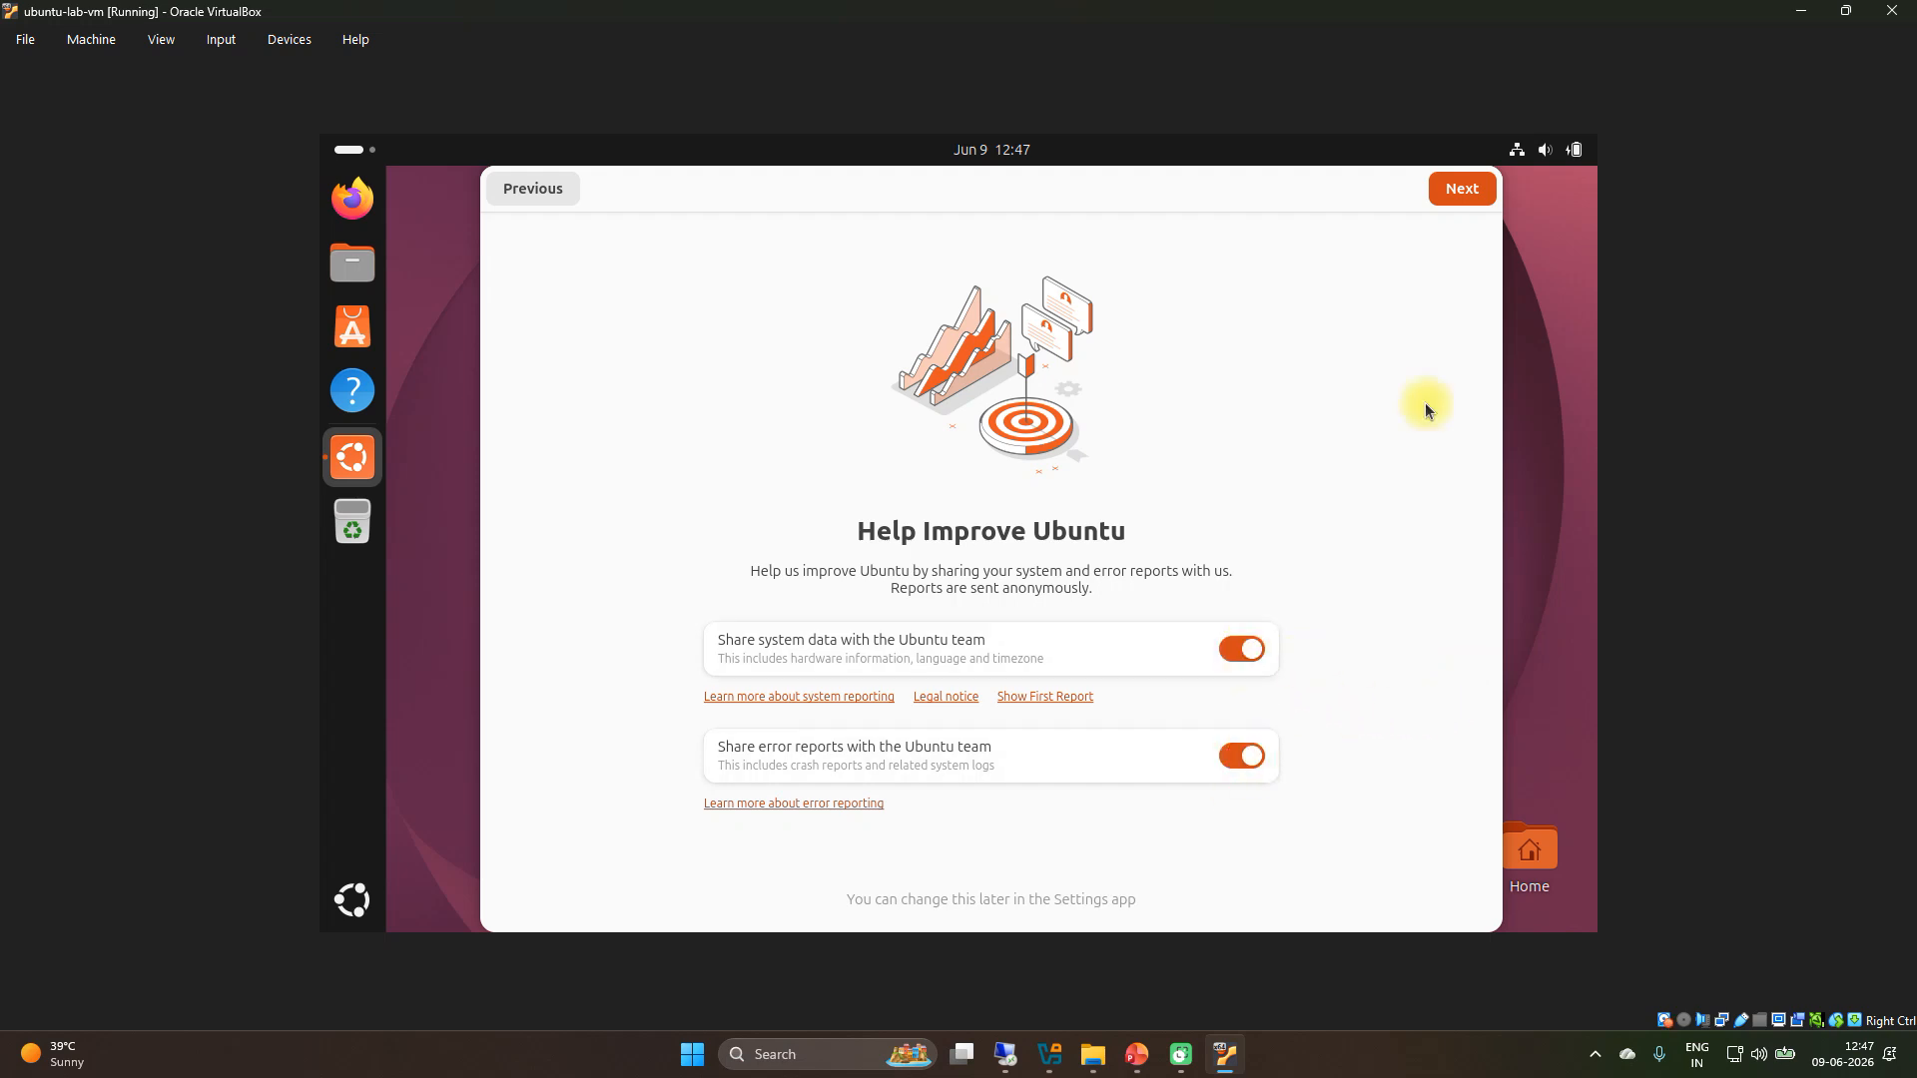
pyautogui.click(1463, 186)
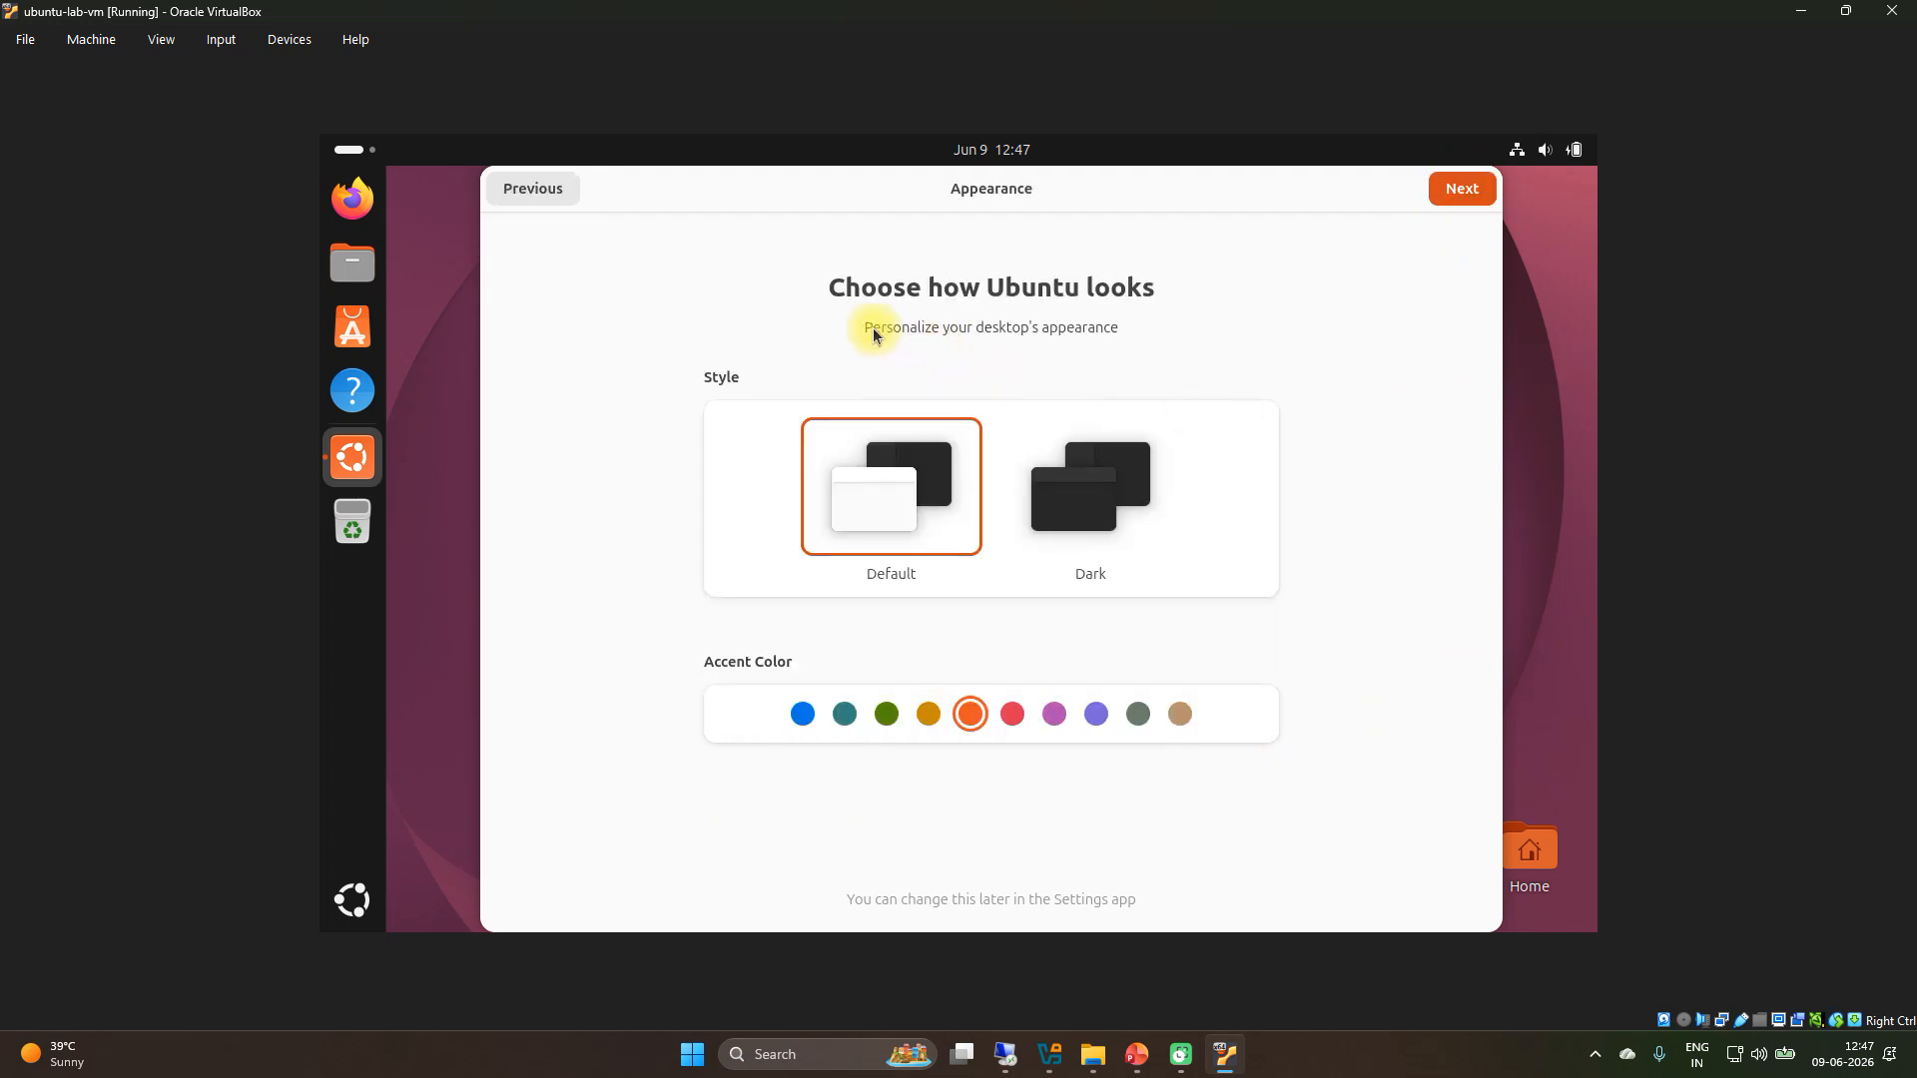
# - Choose the Dark style for the desktop appearance and finish the welcome setup
pyautogui.click(1090, 500)
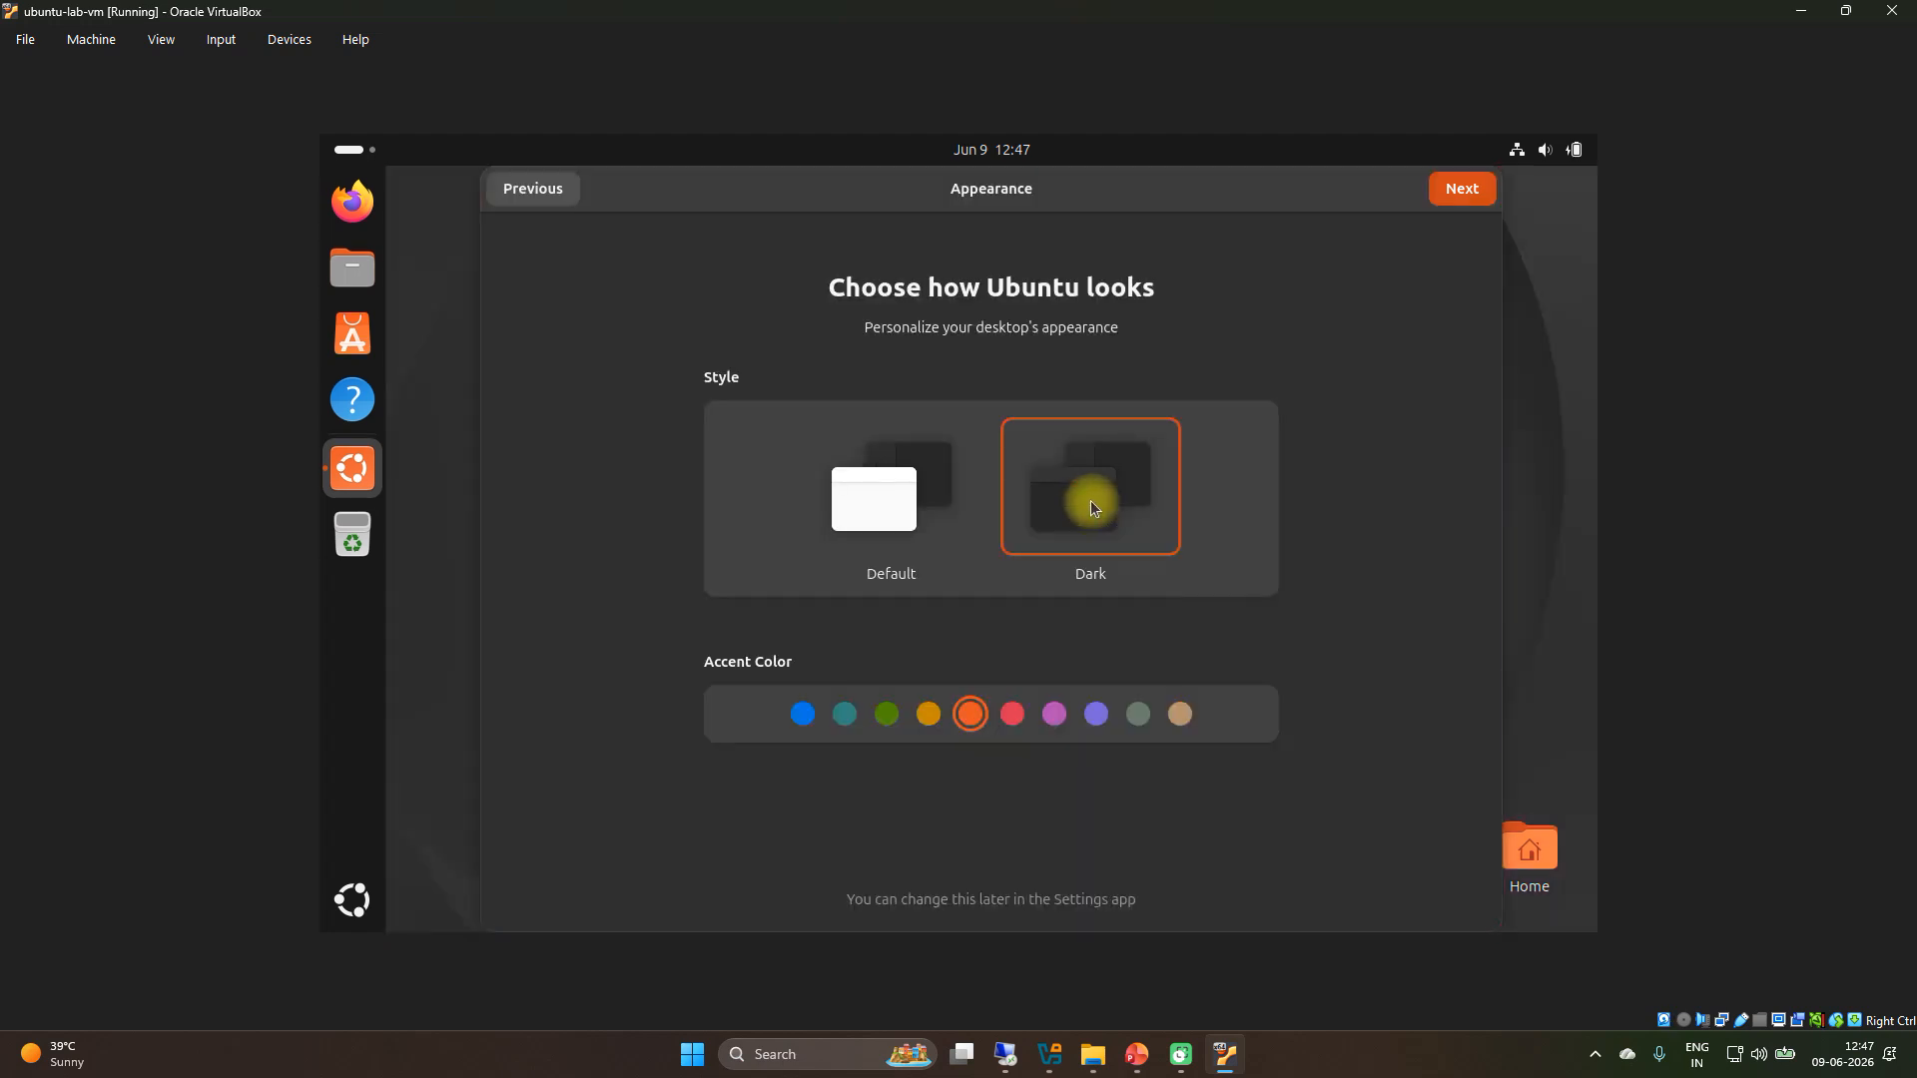
pyautogui.click(1459, 186)
pyautogui.click(1459, 187)
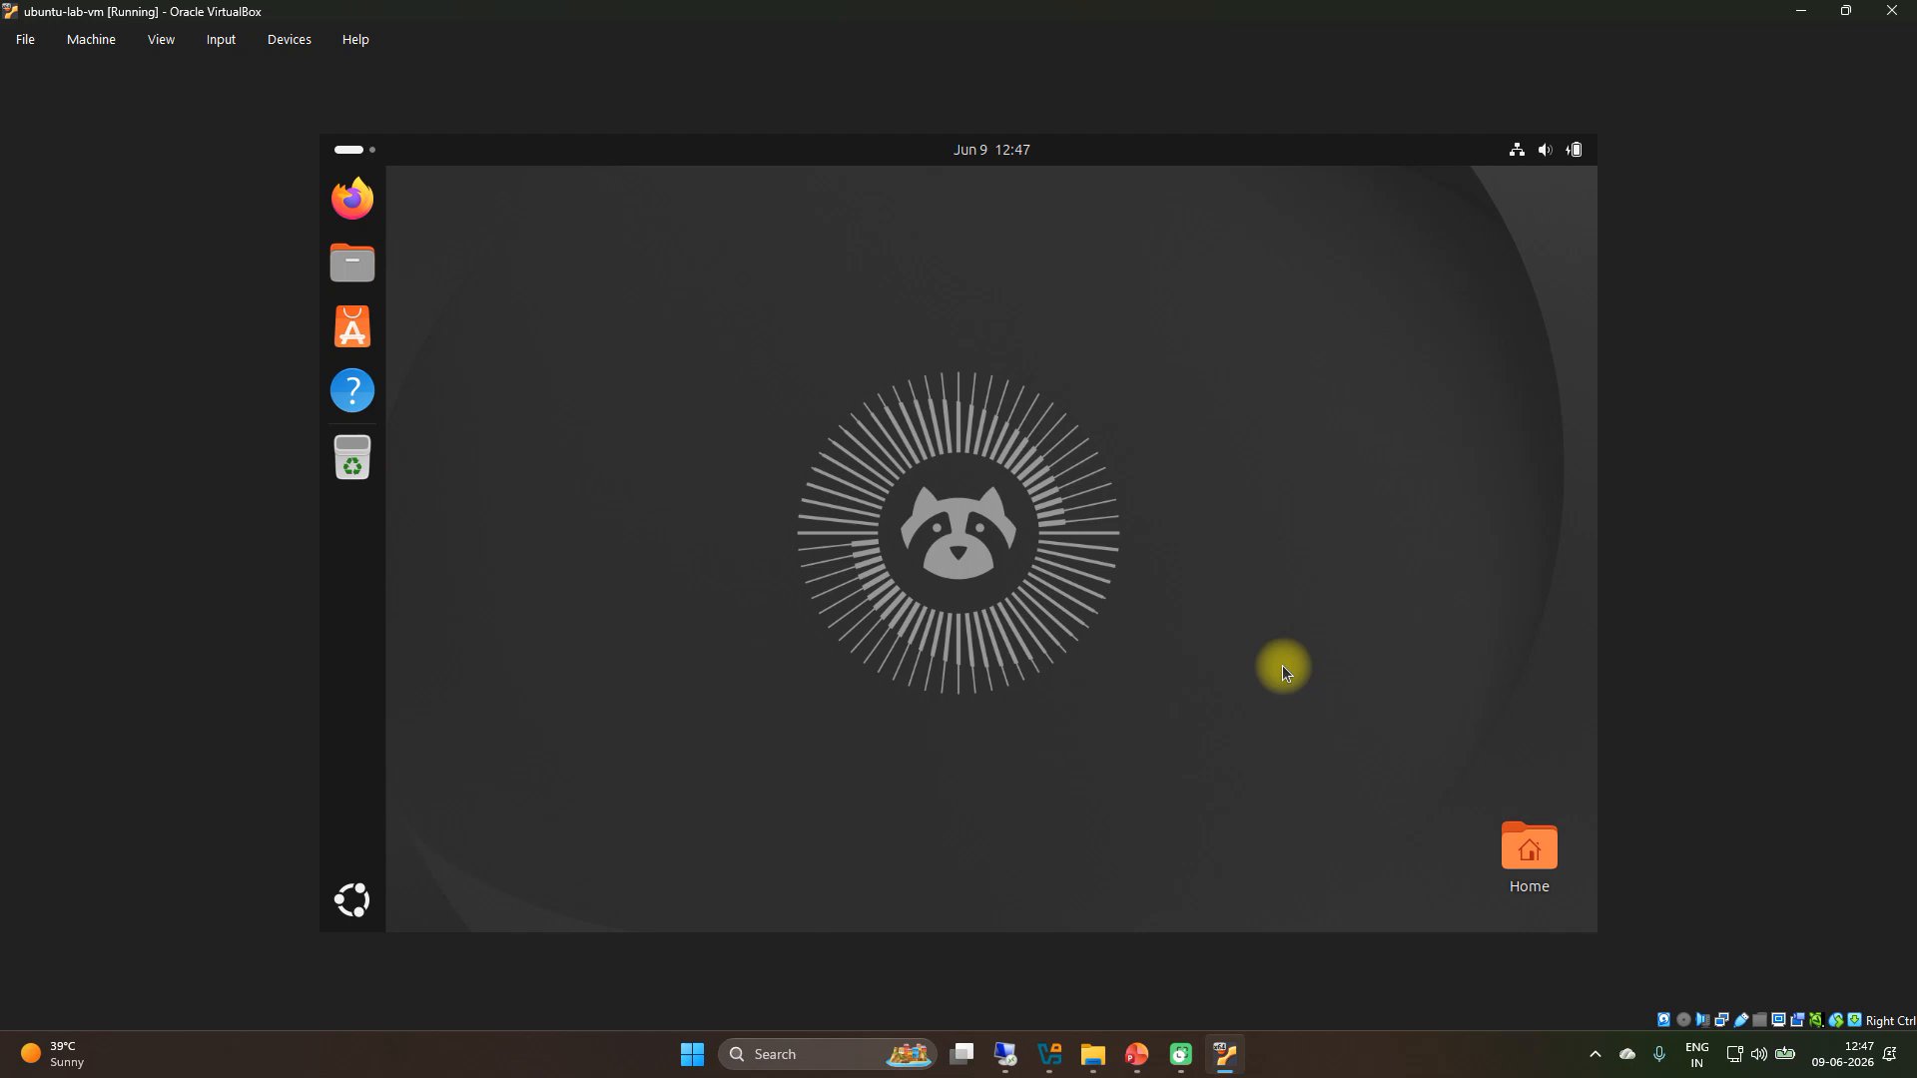
# - Open Ubuntu's sound settings and set the output volume to a little under half
pyautogui.click(353, 904)
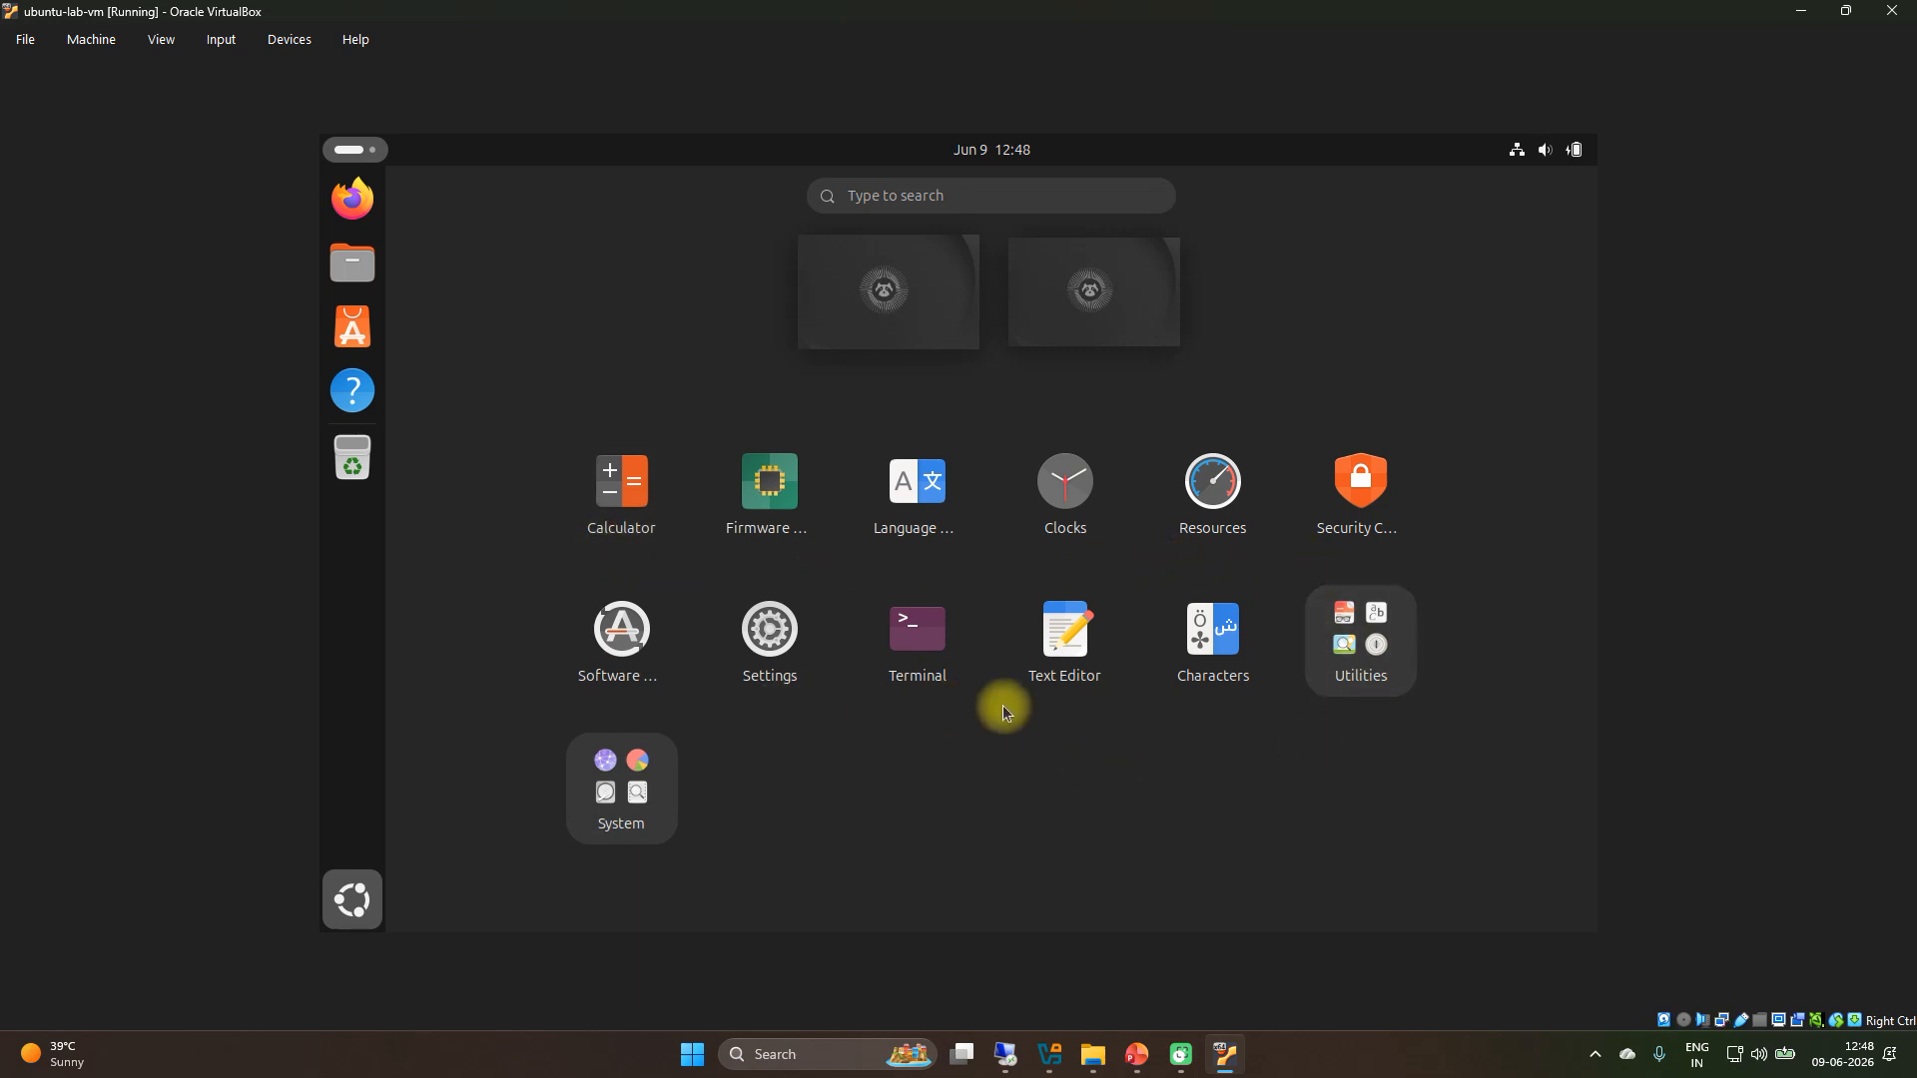
pyautogui.click(771, 637)
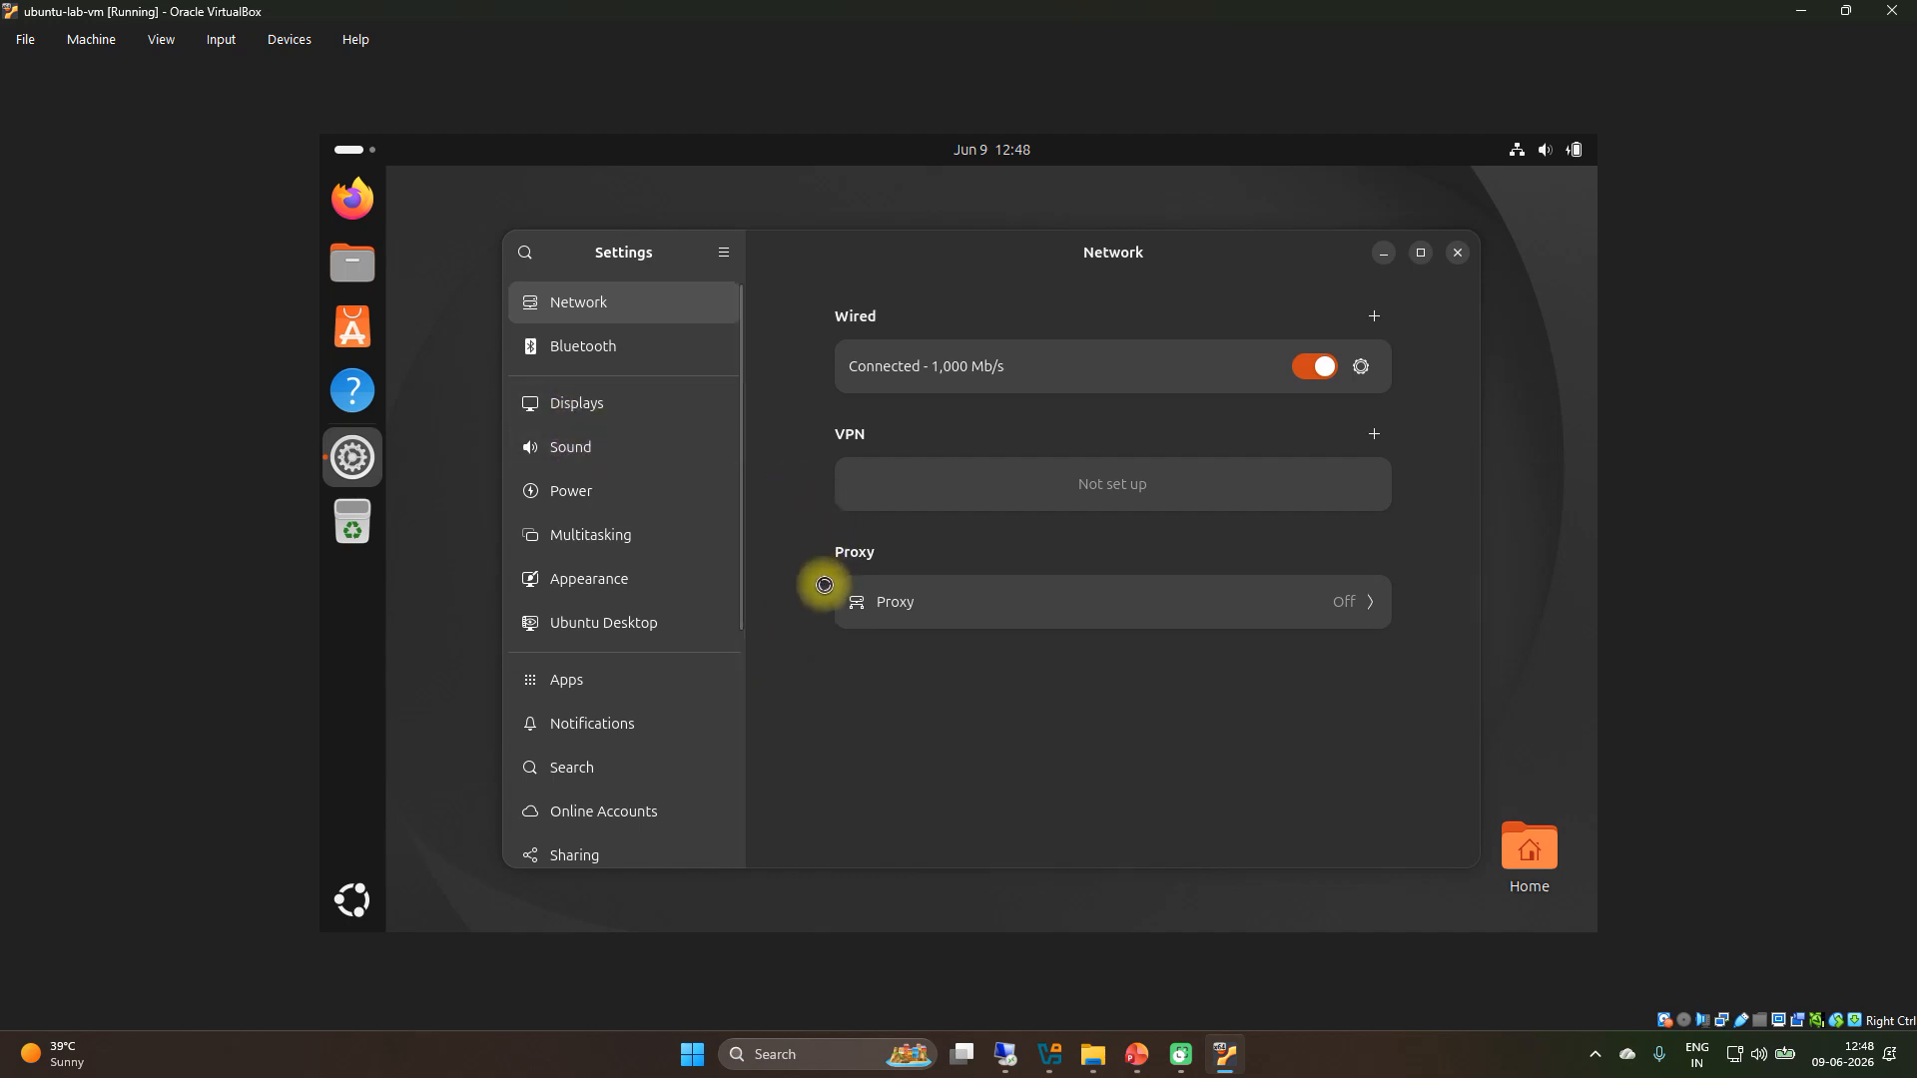
pyautogui.click(597, 448)
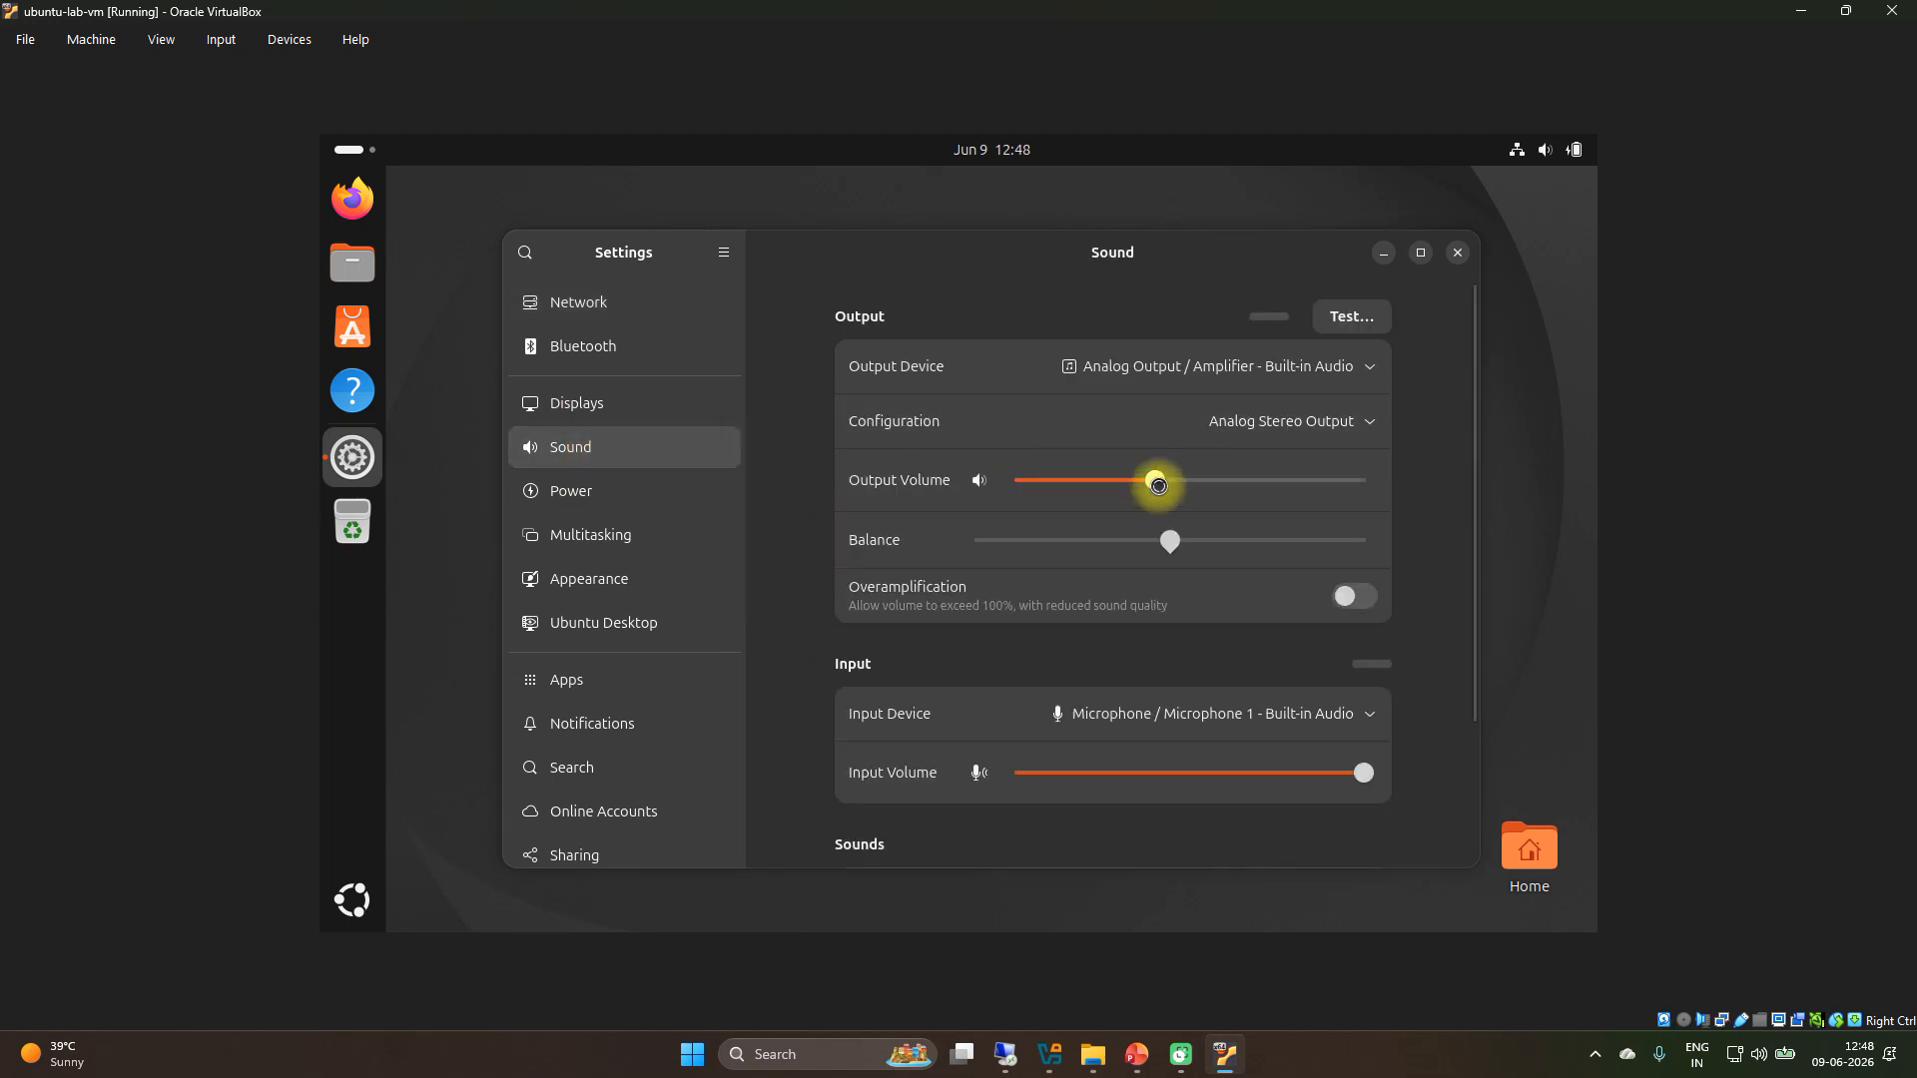
pyautogui.moveTo(1164, 492)
pyautogui.mouseDown()
pyautogui.moveTo(1120, 488)
pyautogui.moveTo(1170, 486)
pyautogui.mouseUp()
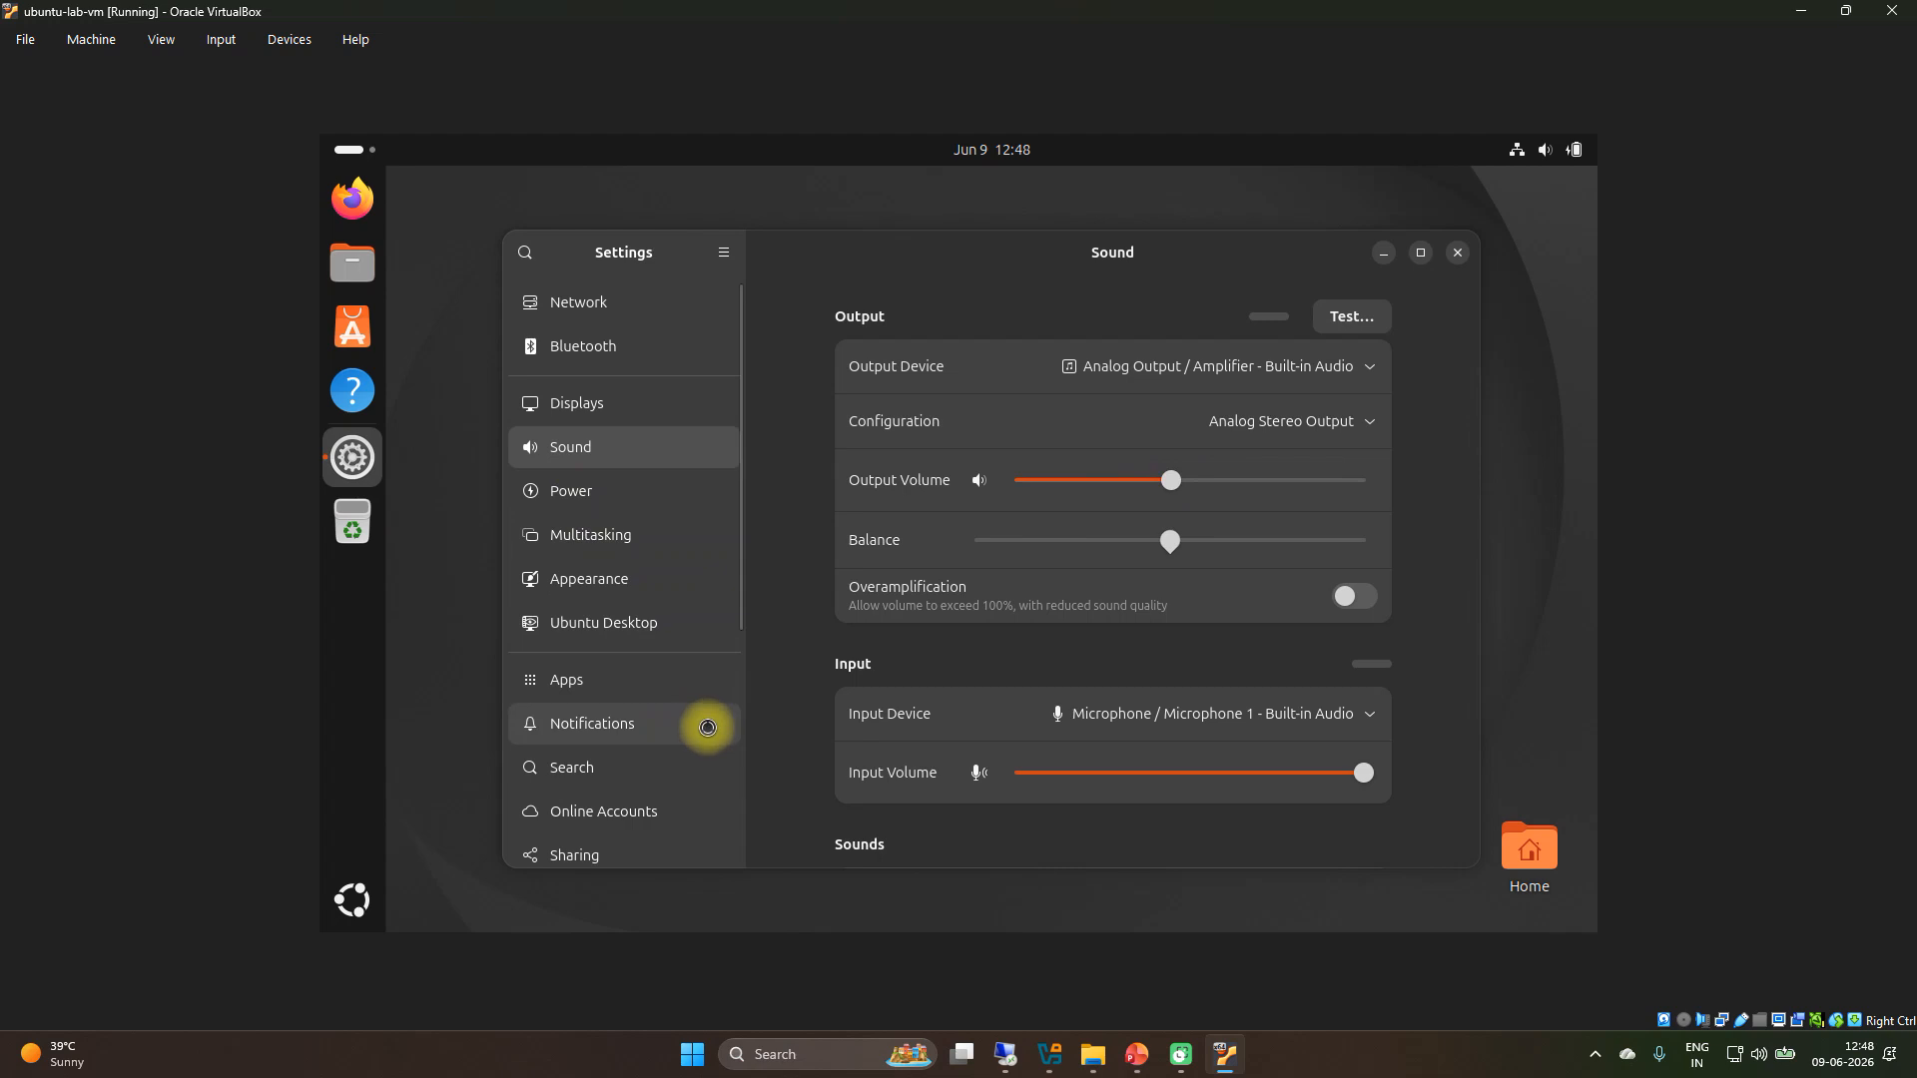
# - Look through the Ubuntu Desktop and Keyboard settings, including the dock and input source options, and close Settings
pyautogui.click(607, 626)
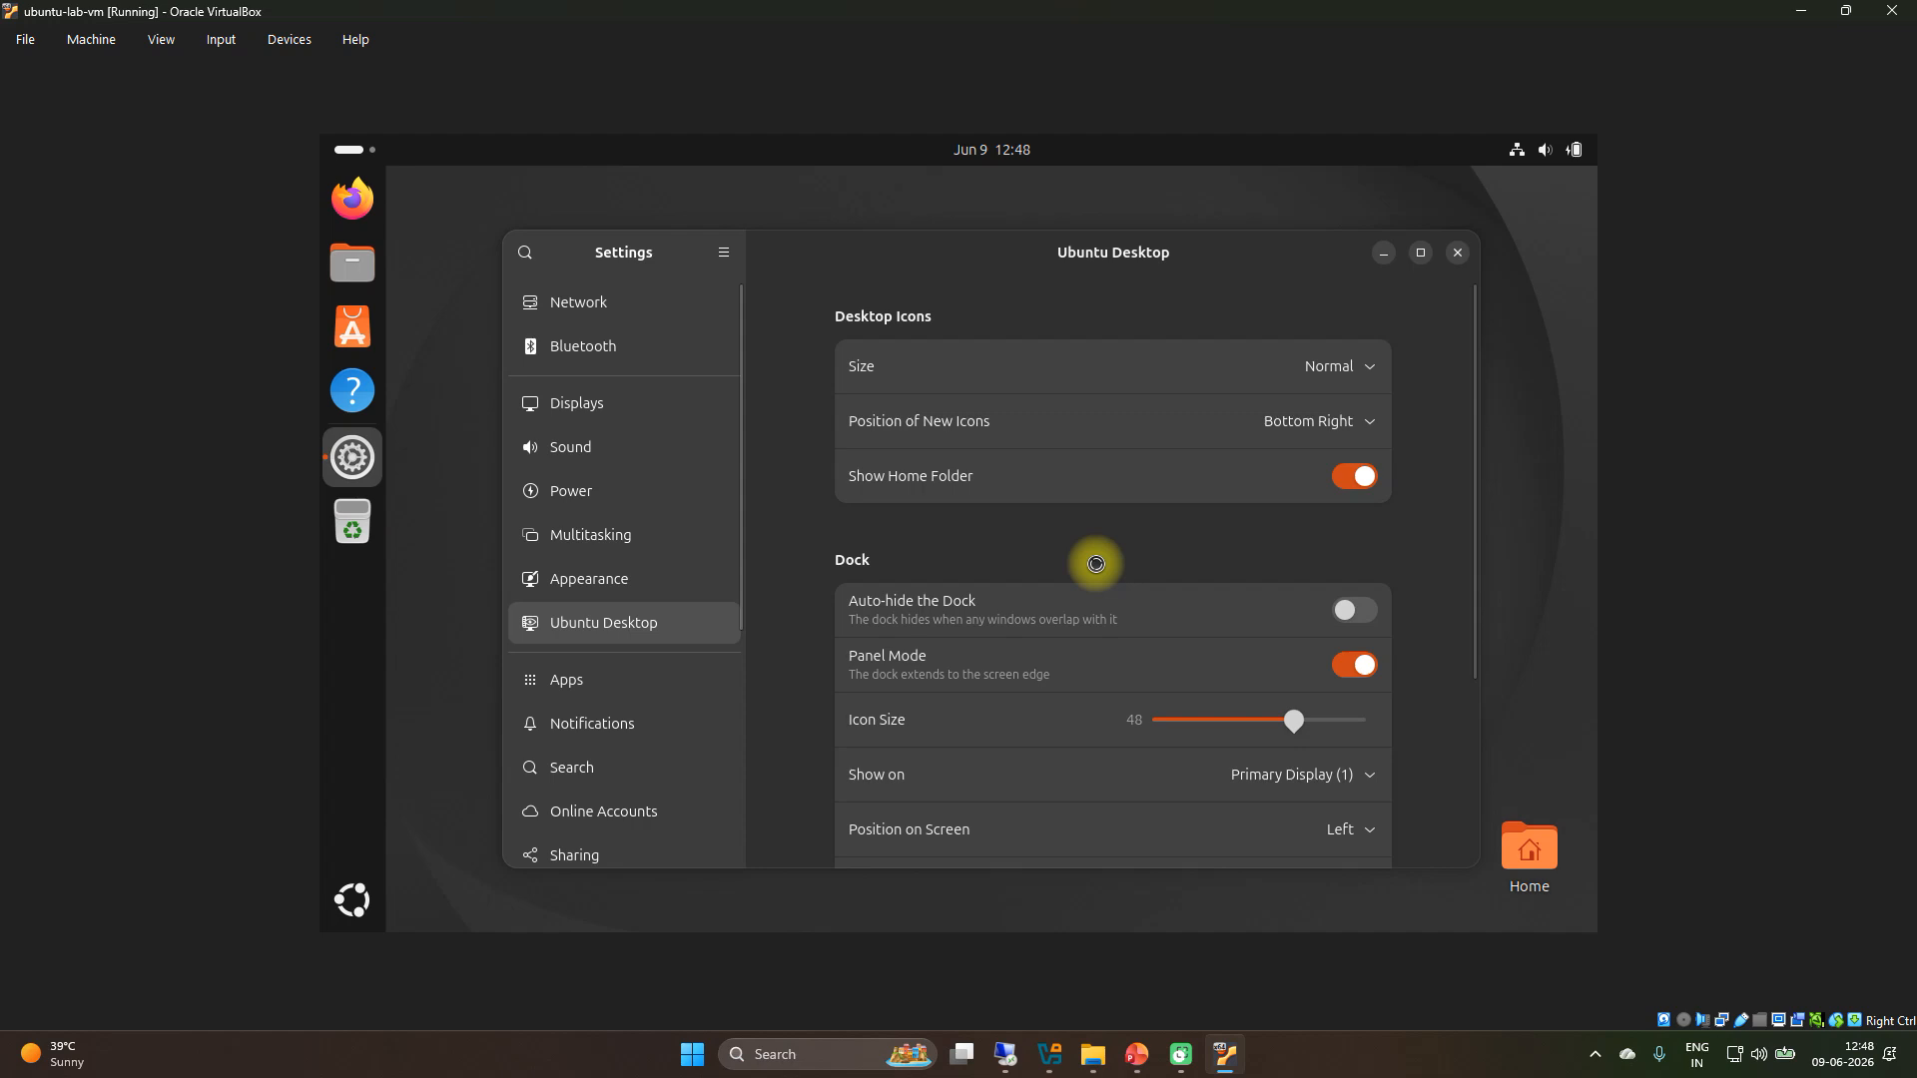
pyautogui.scroll(-5, 1131, 562)
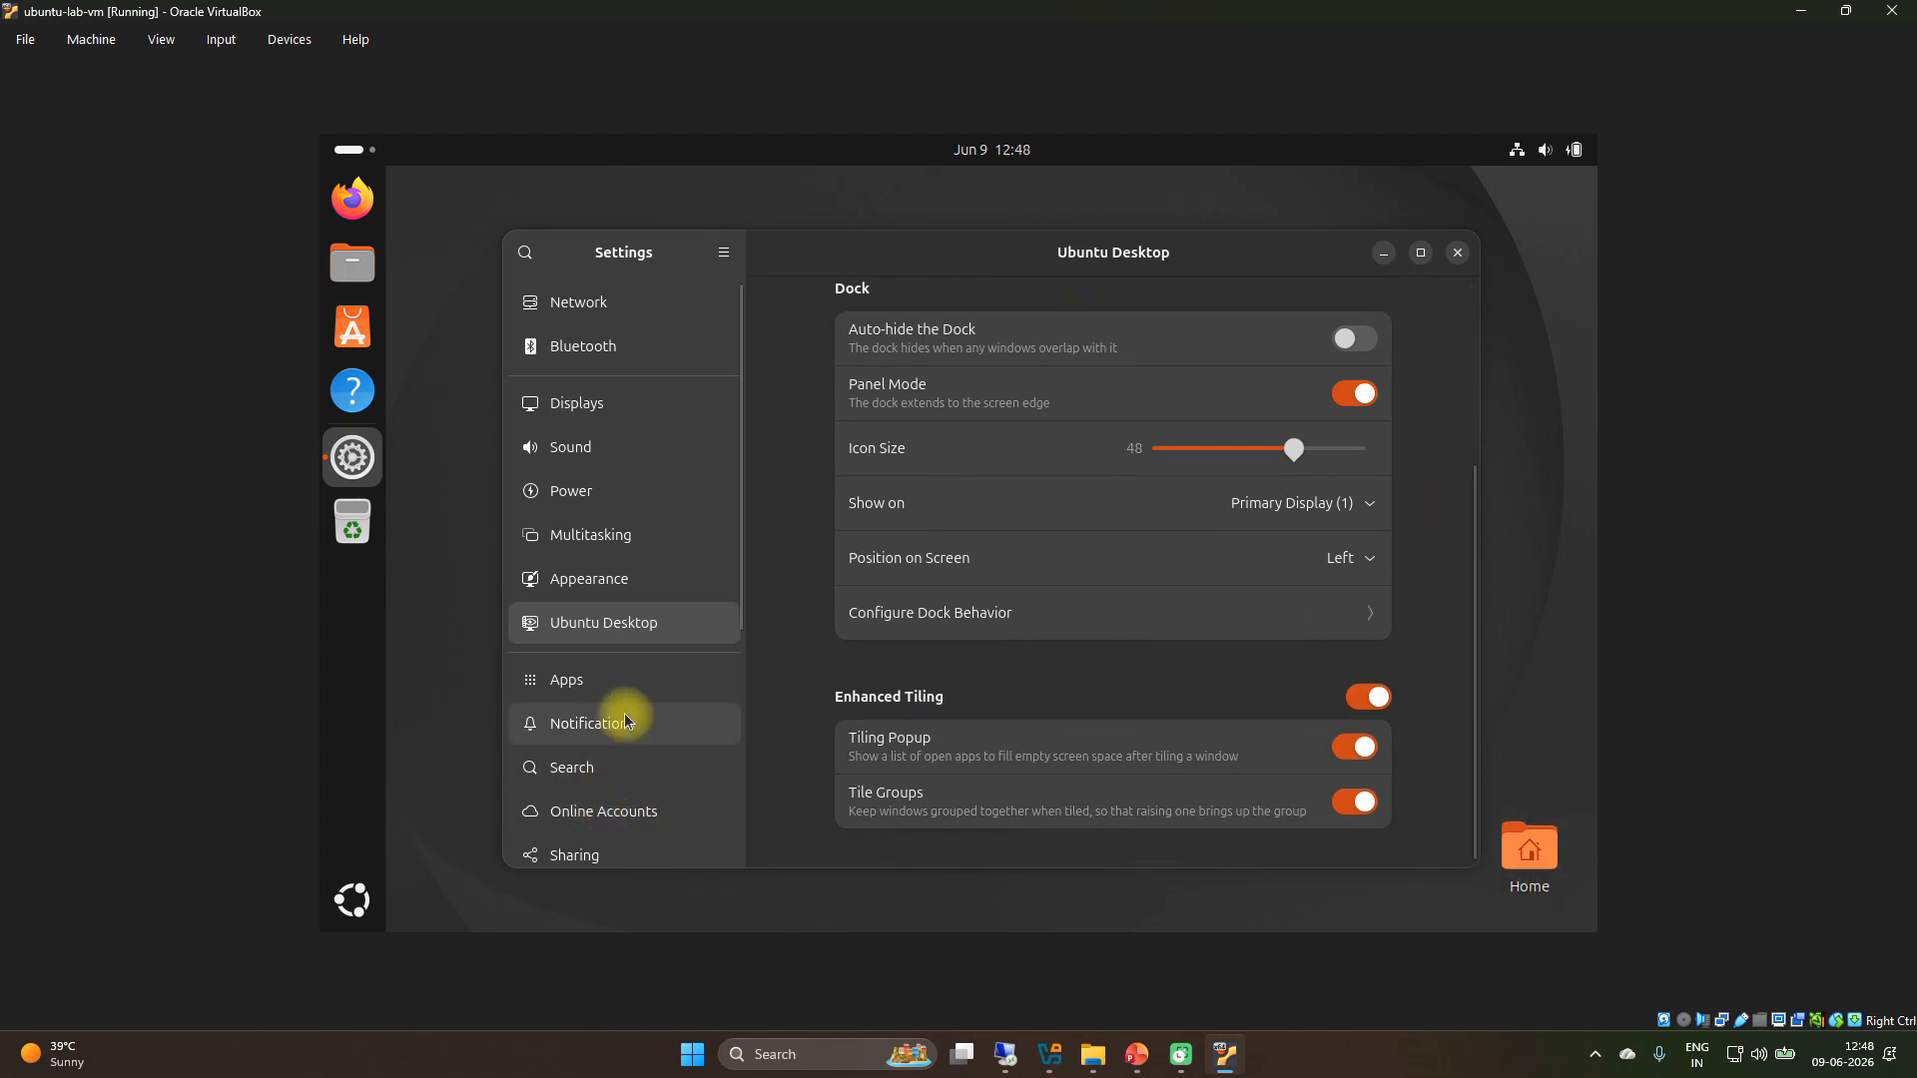
pyautogui.scroll(-4, 625, 718)
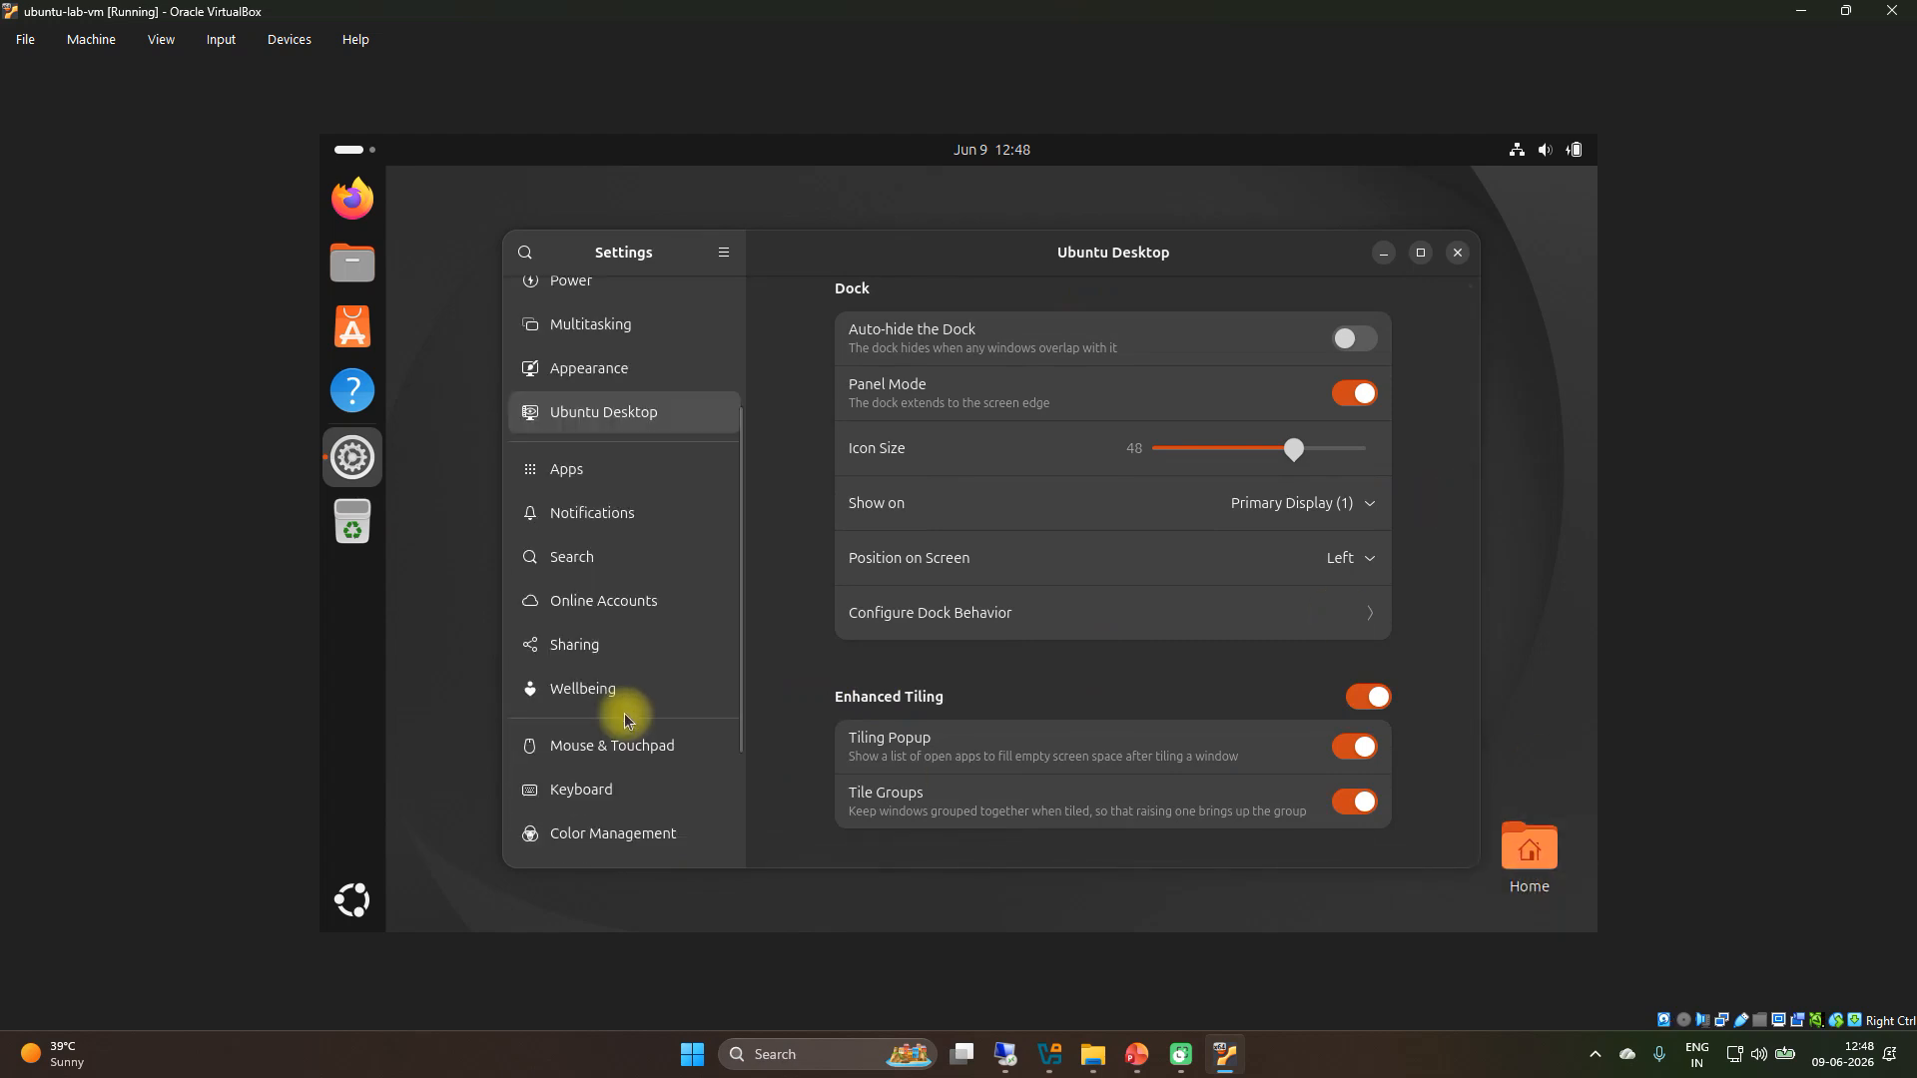
pyautogui.click(603, 790)
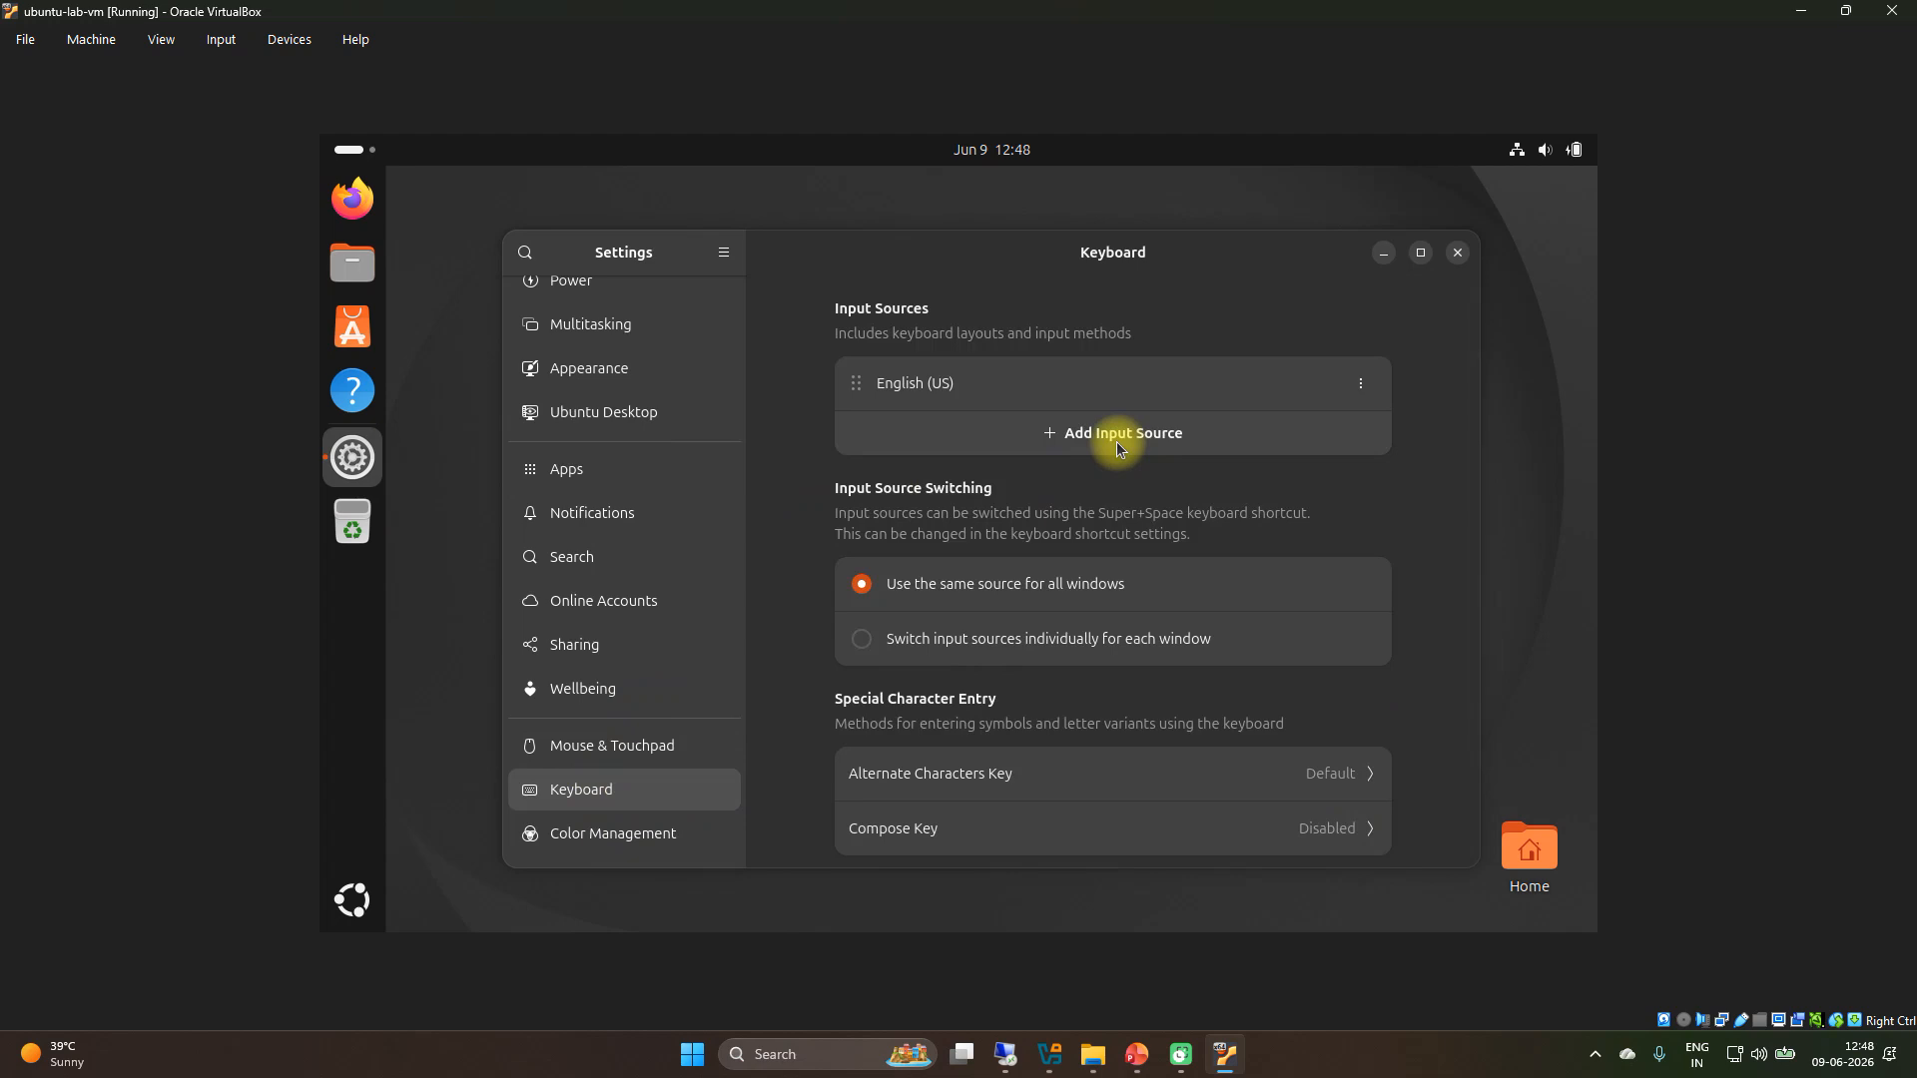
pyautogui.click(1458, 254)
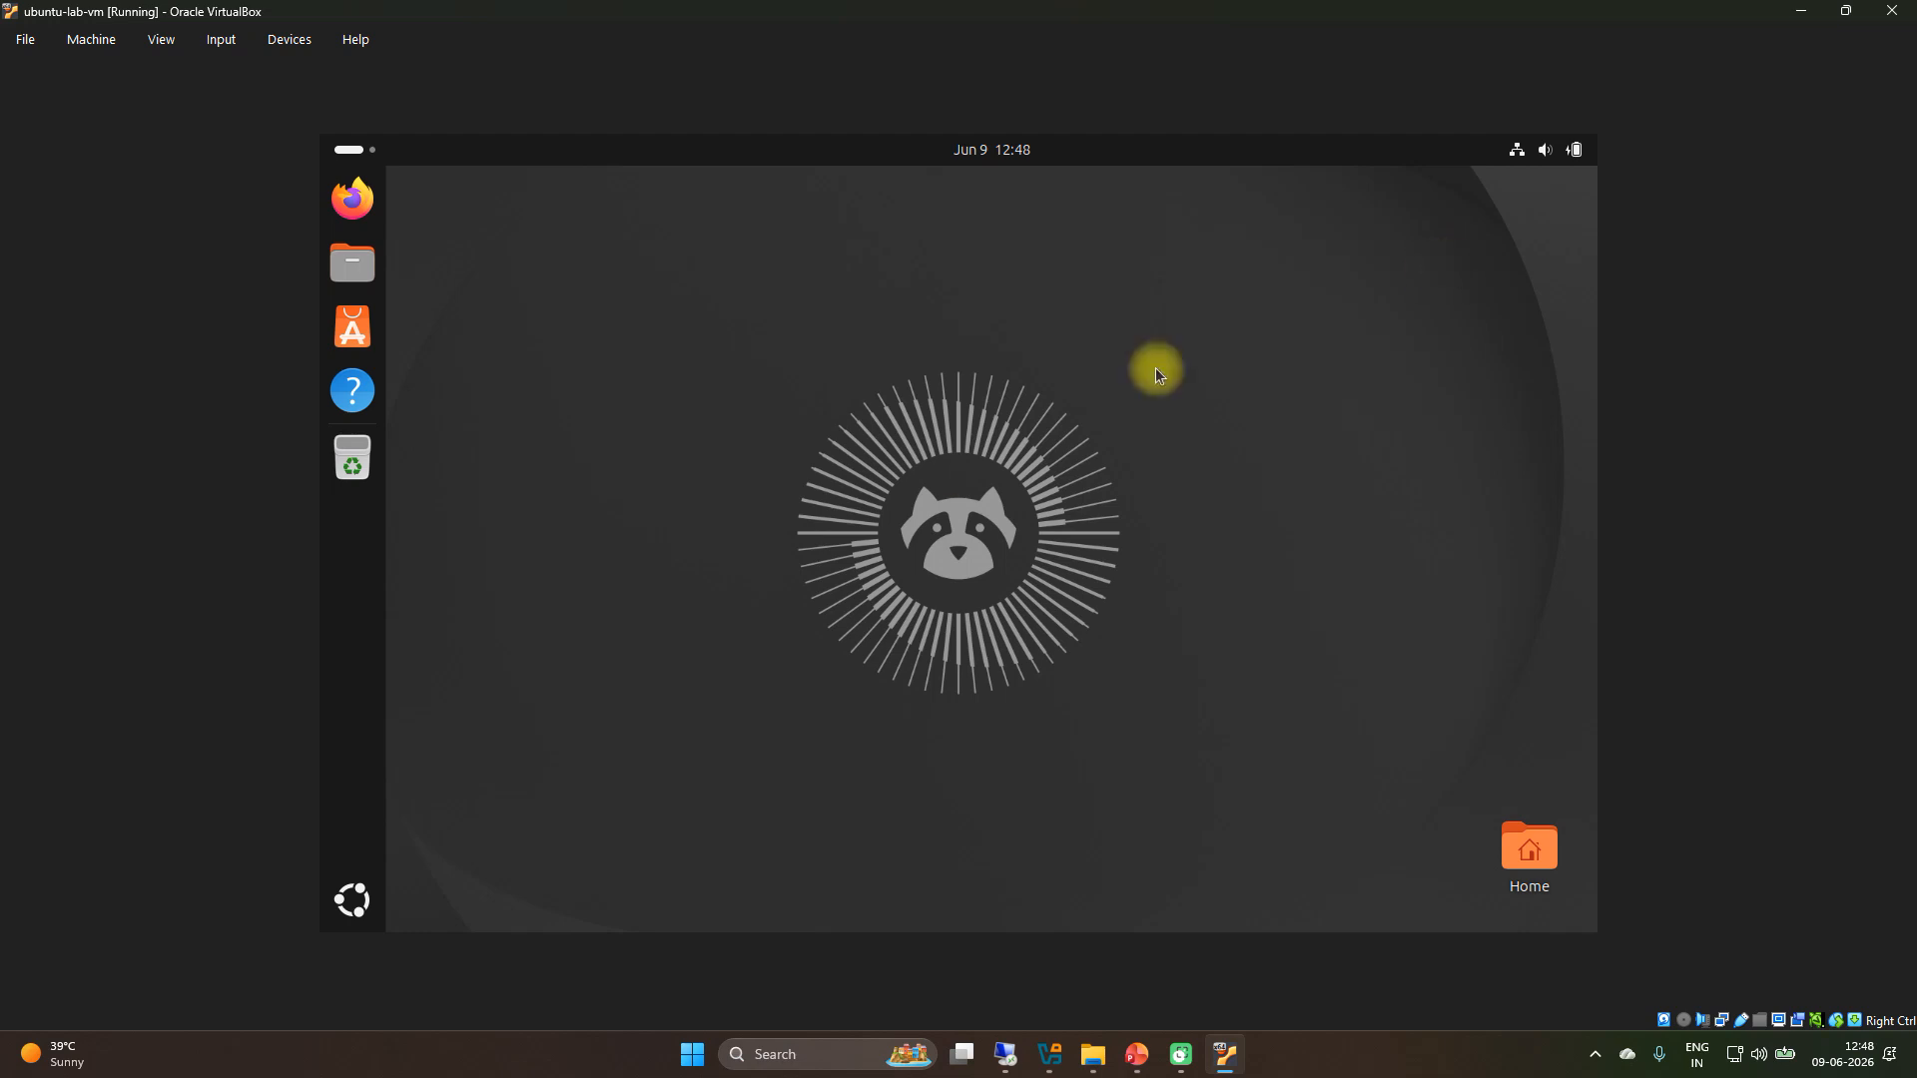
# - Open the Terminal application and maximize its window
pyautogui.click(365, 889)
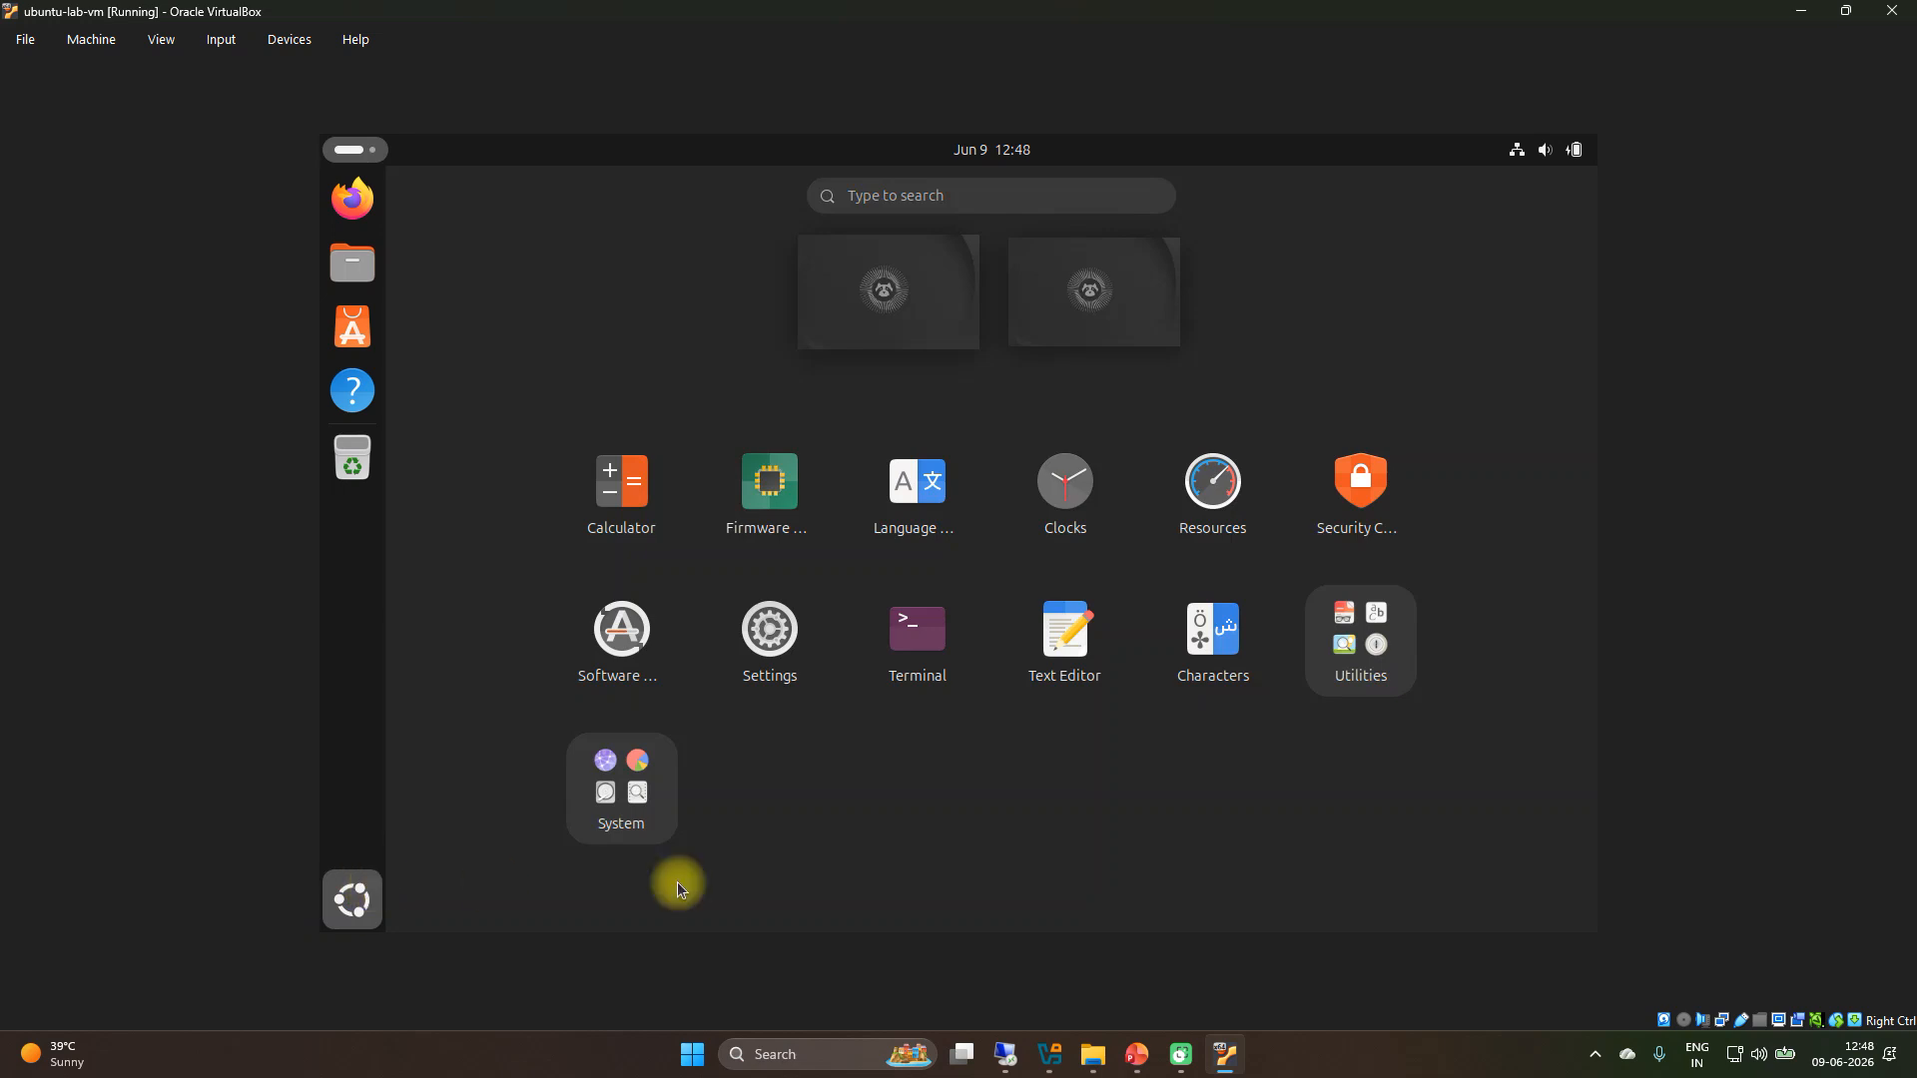
pyautogui.click(926, 631)
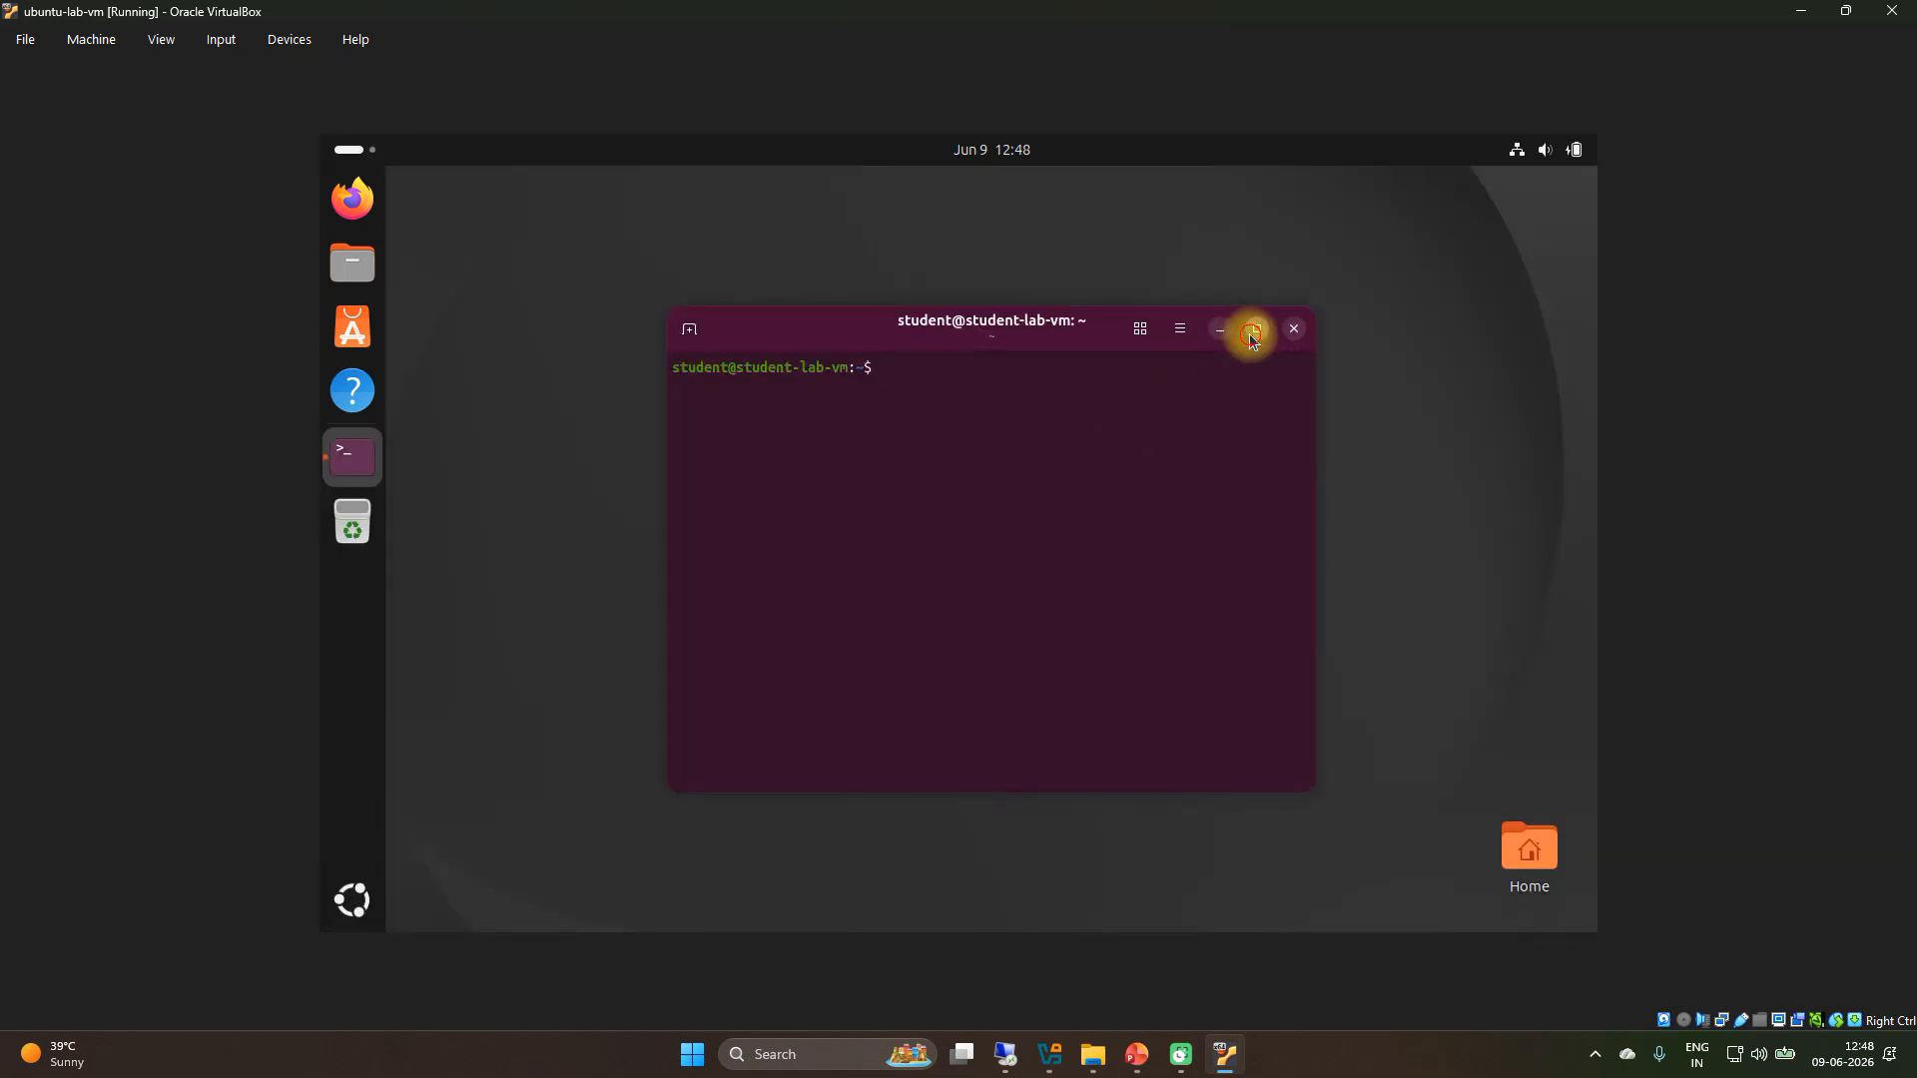
pyautogui.click(1252, 332)
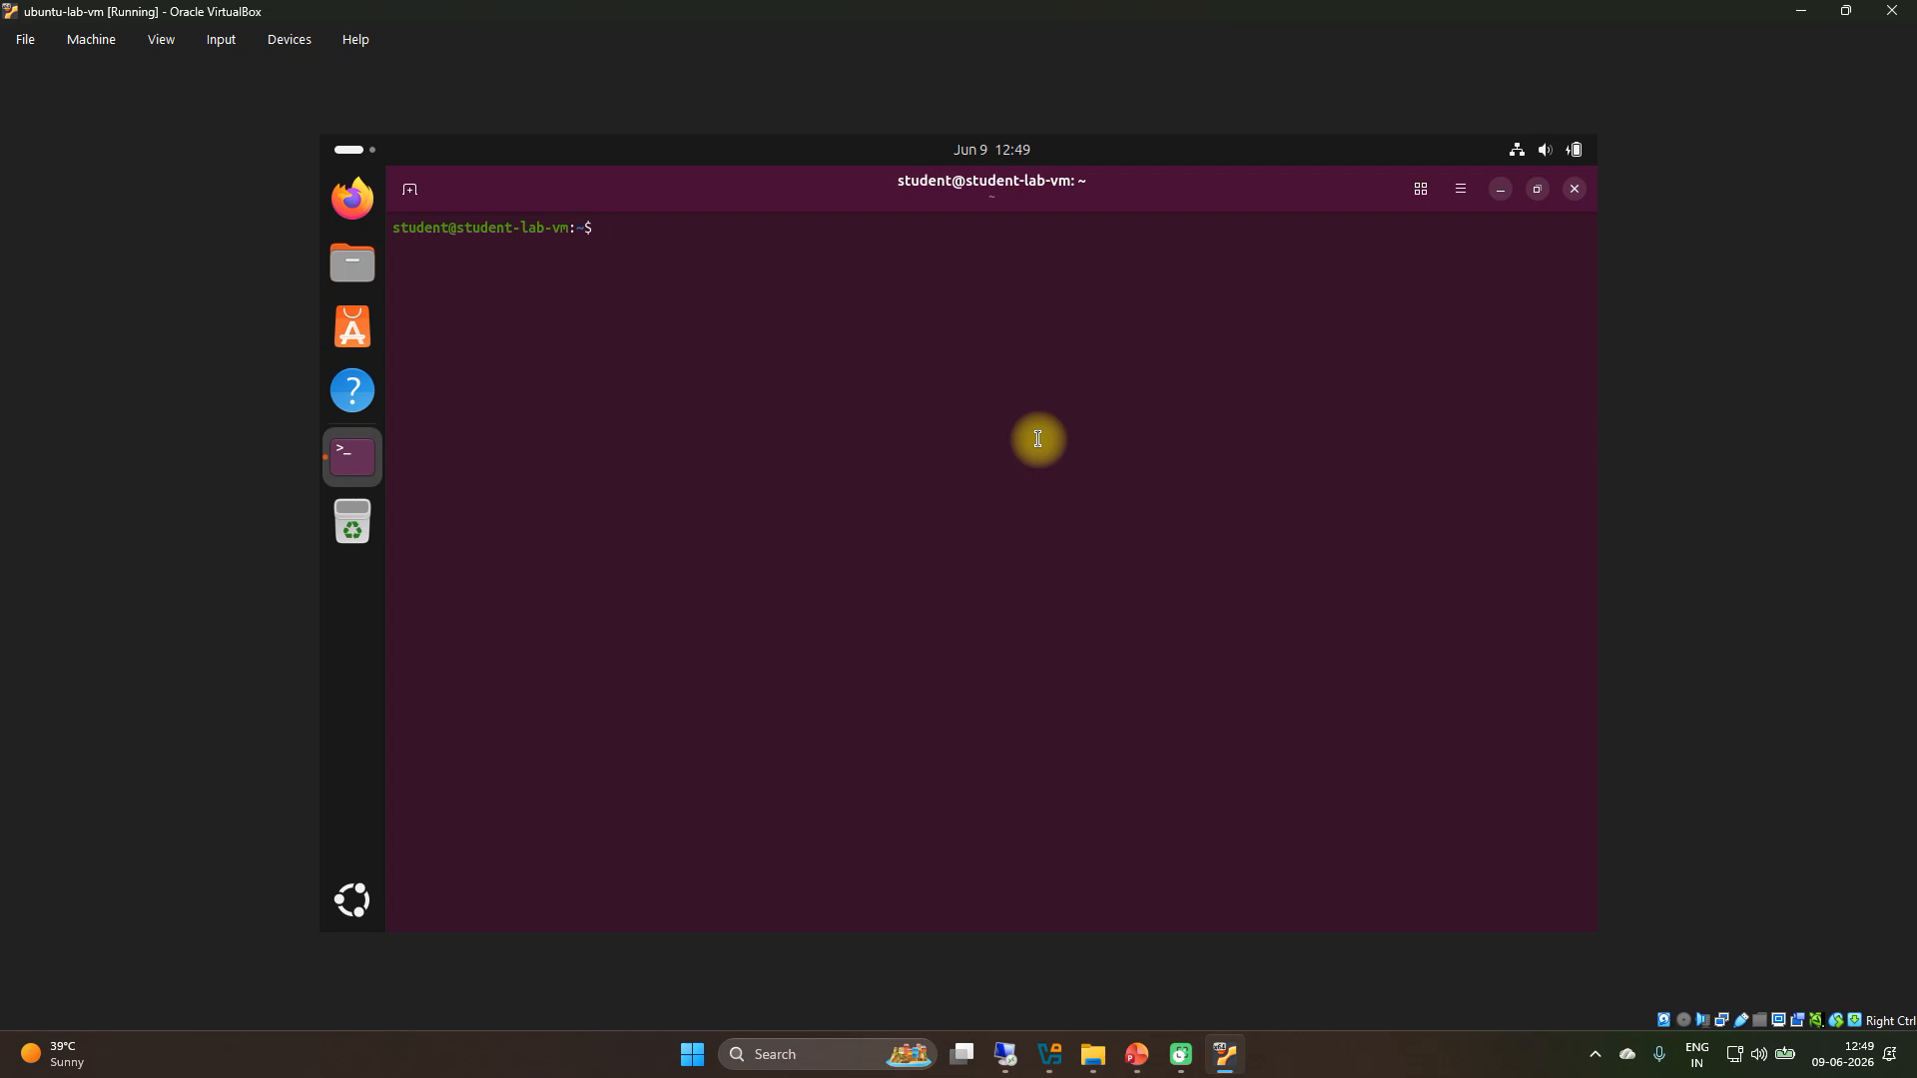
# - Run whoami, pwd and date in the Terminal to check the current user, working directory and system date
pyautogui.write('whoami')
pyautogui.press('Return')
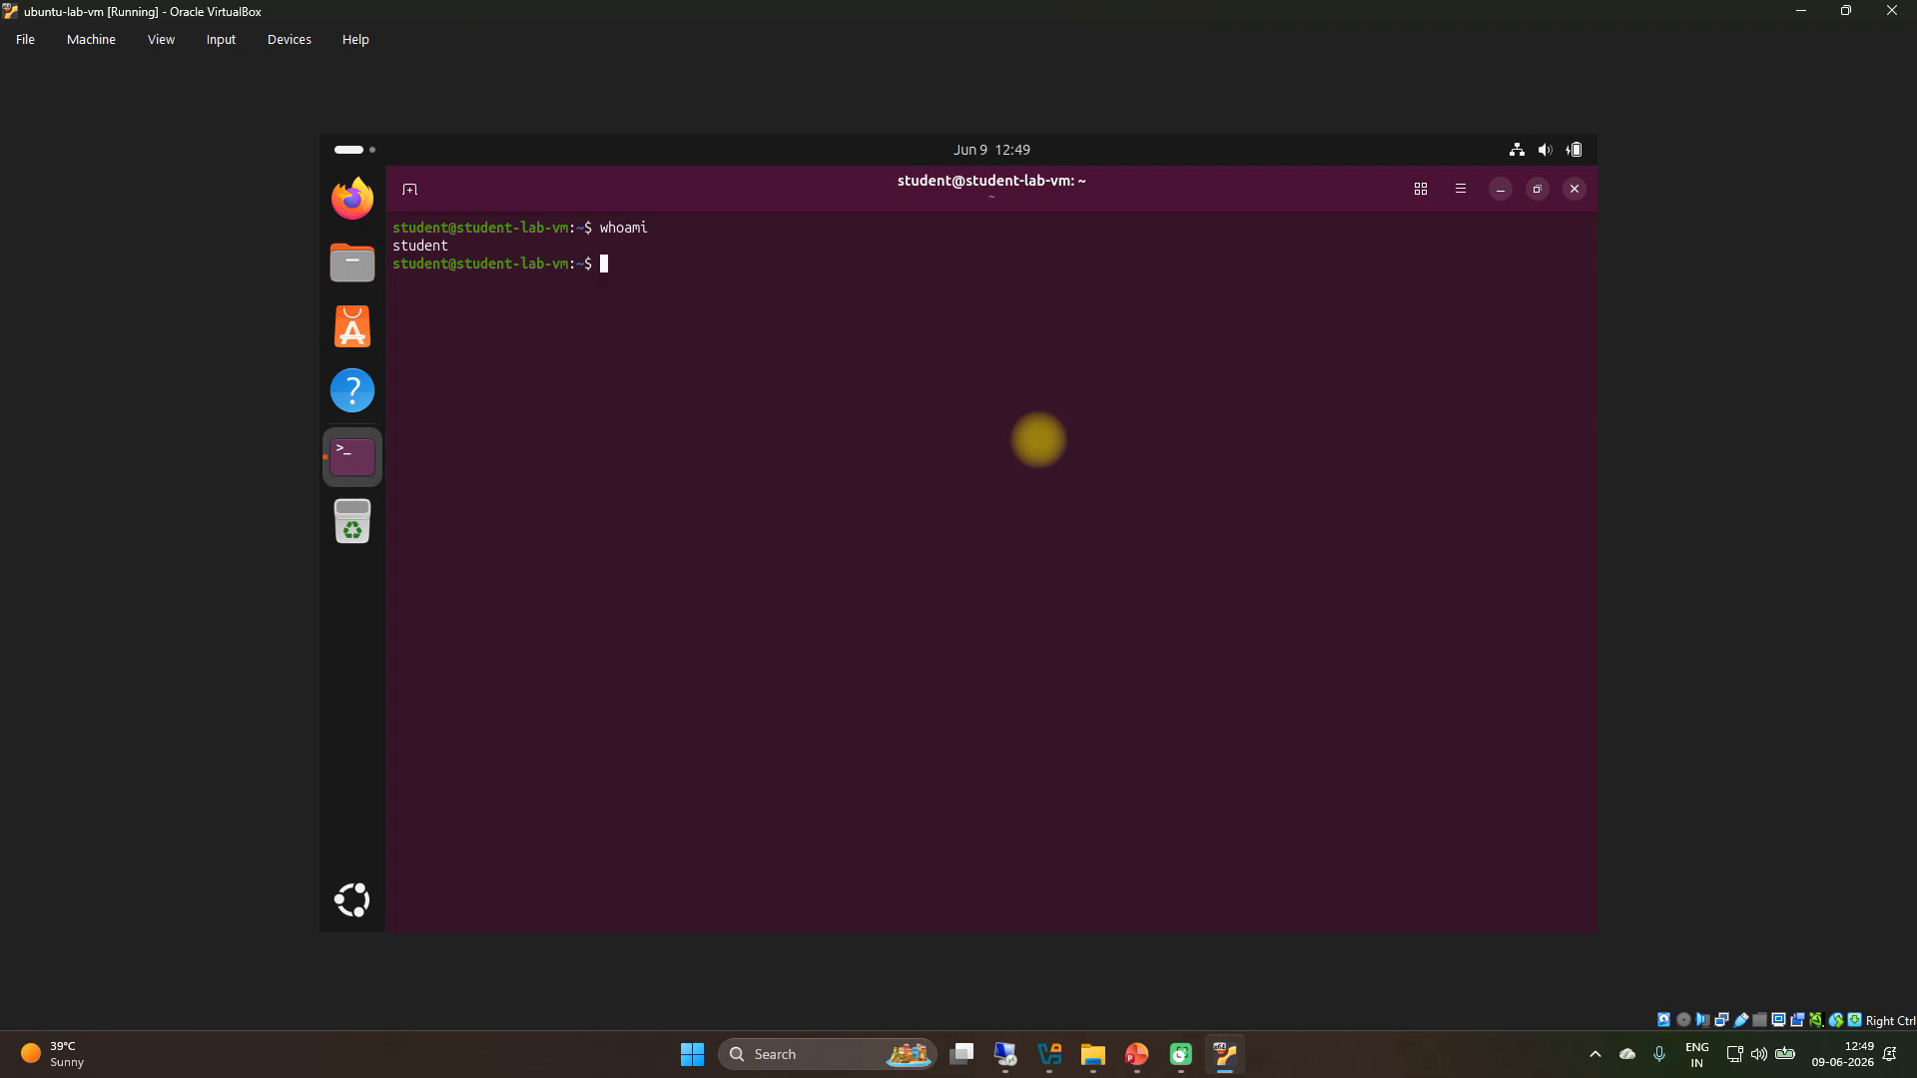
pyautogui.write('pwd')
pyautogui.press('Return')
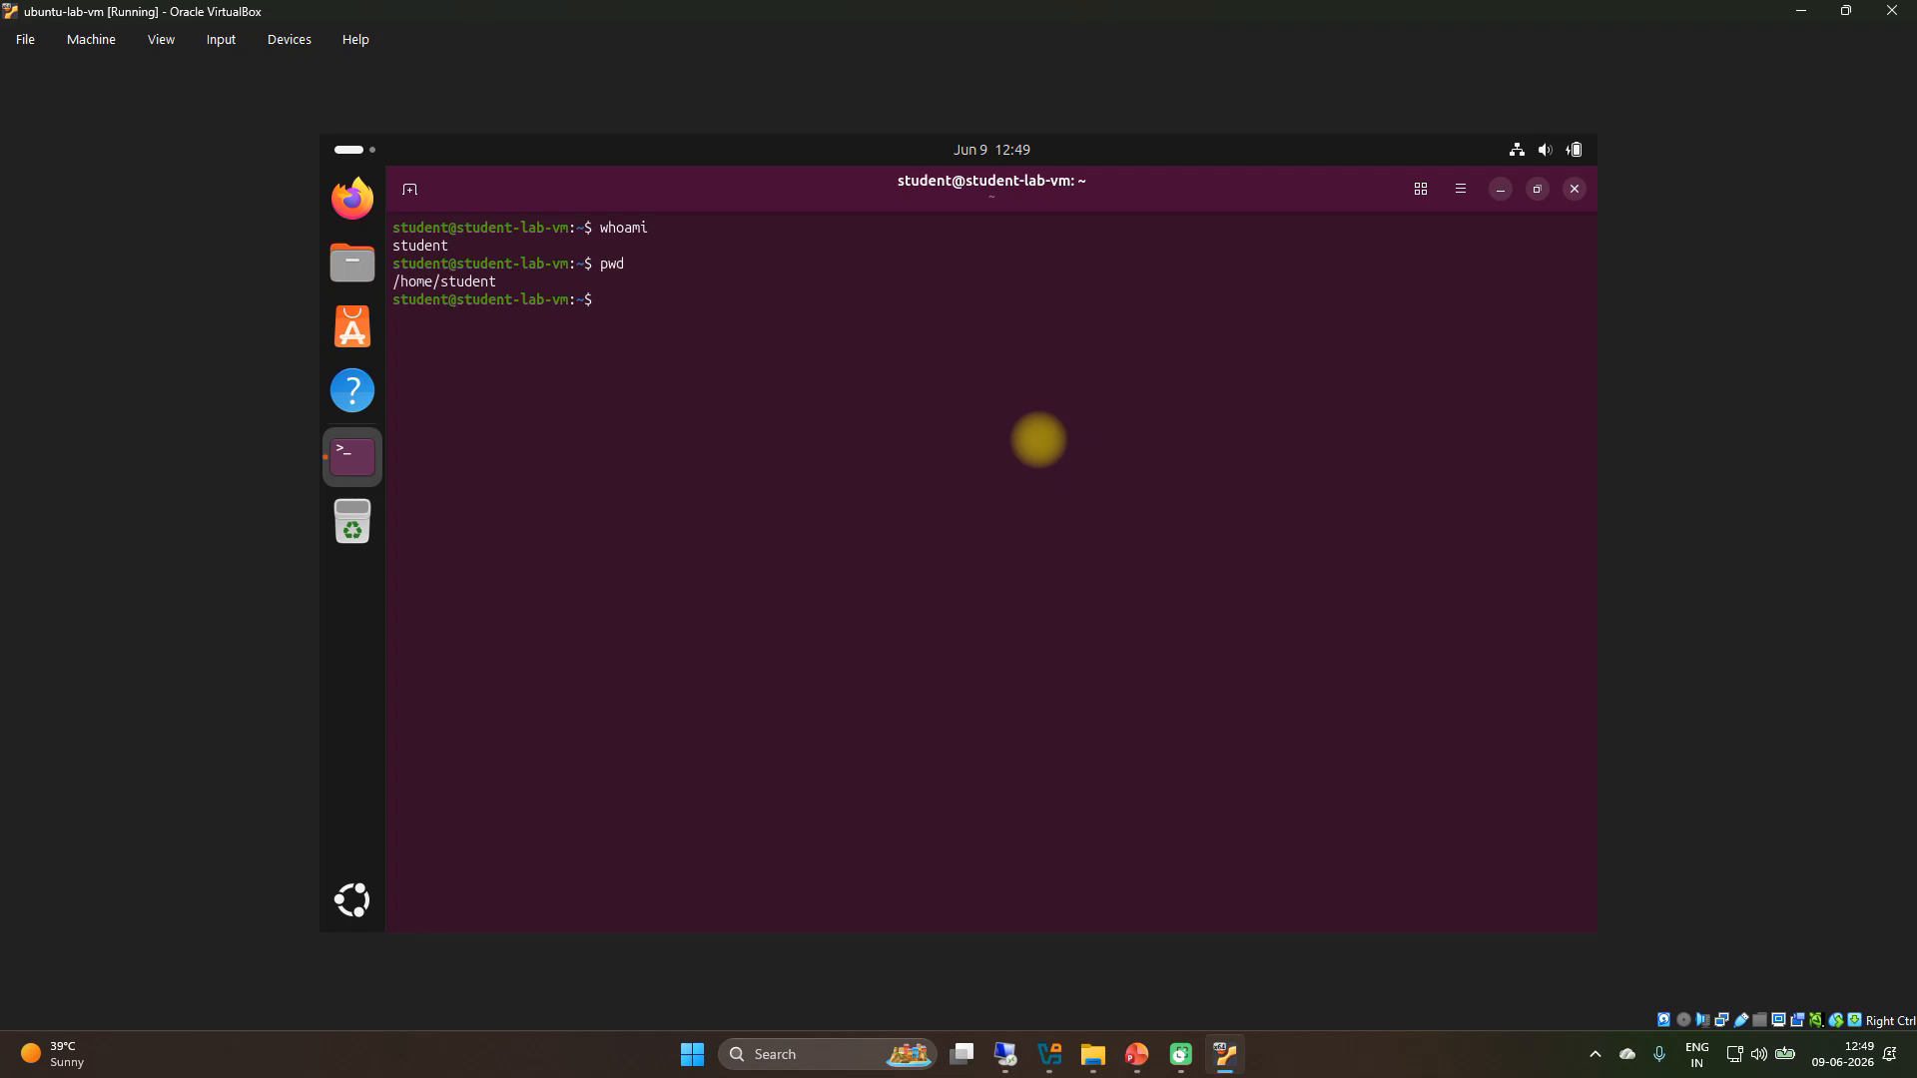
pyautogui.write('date')
pyautogui.press('Return')
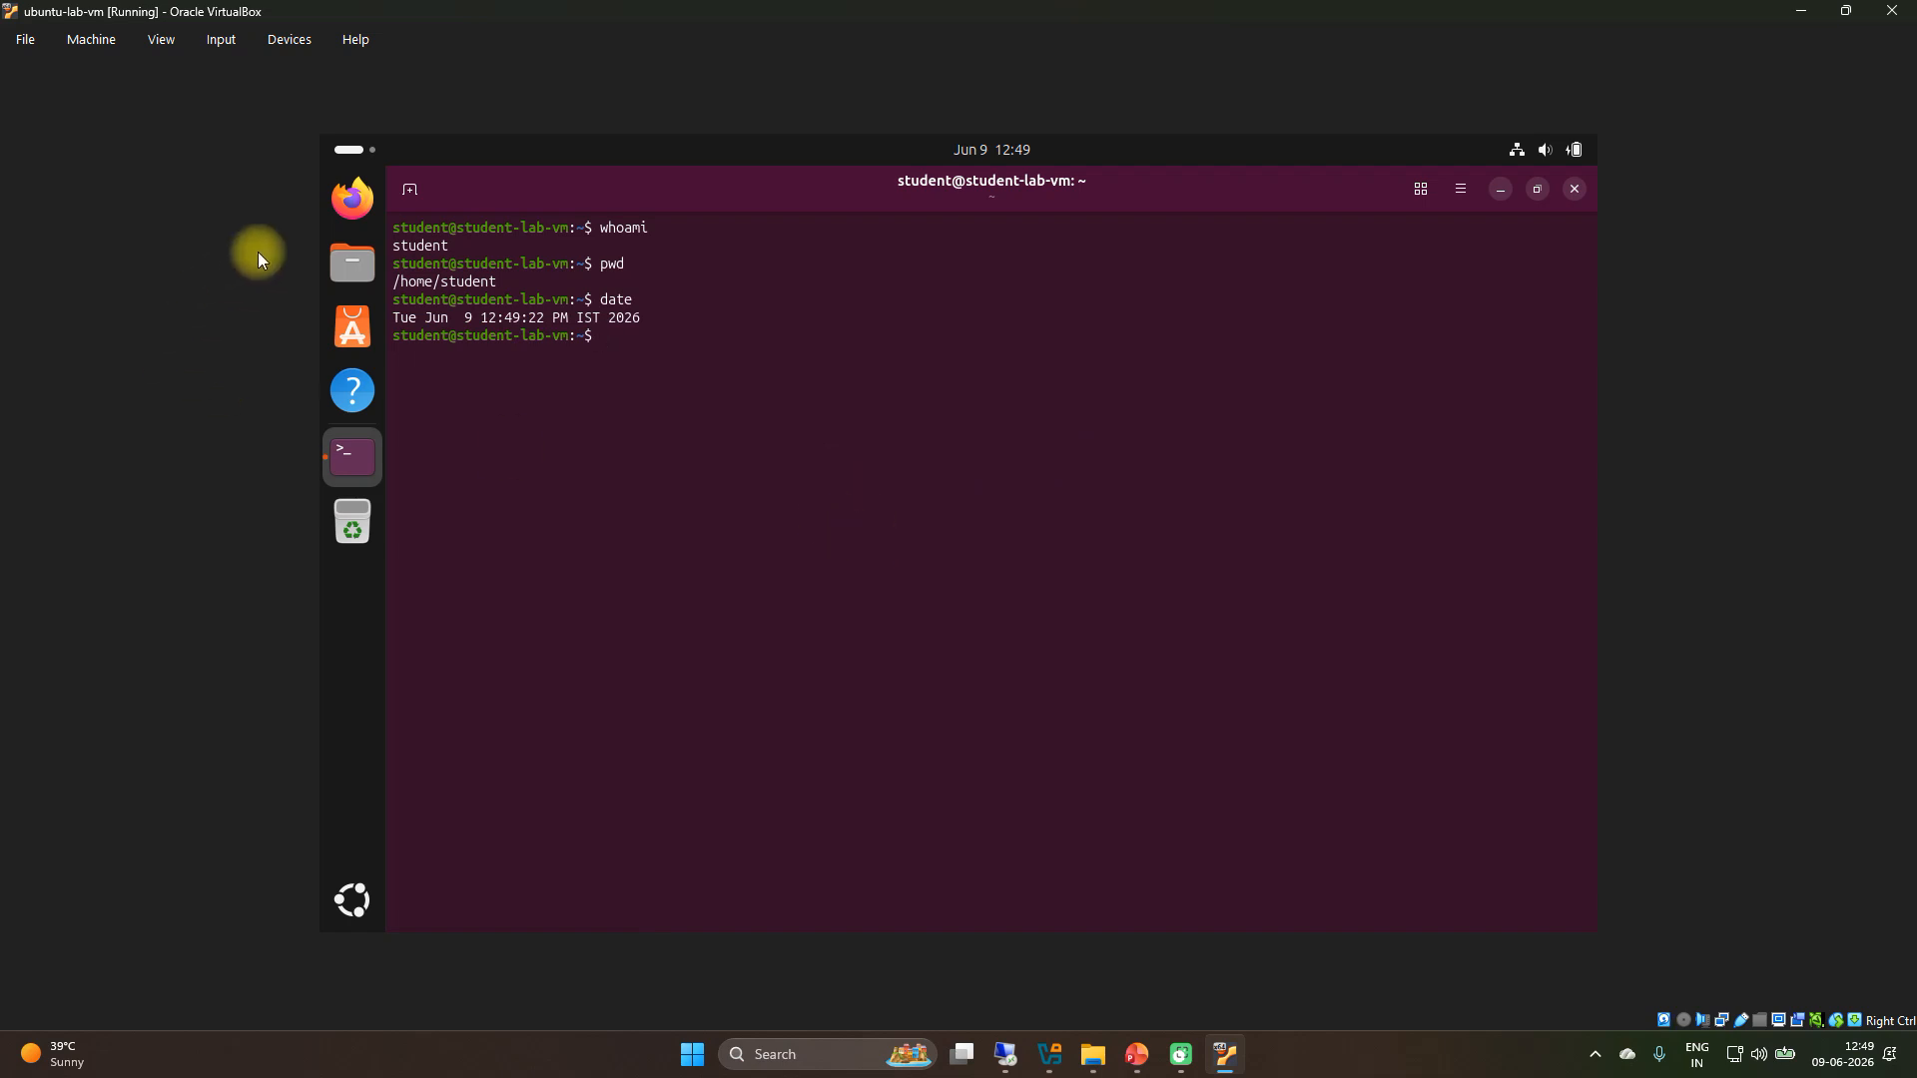
# - Launch Firefox in the Ubuntu virtual machine and load linux.org in a new tab
pyautogui.click(353, 213)
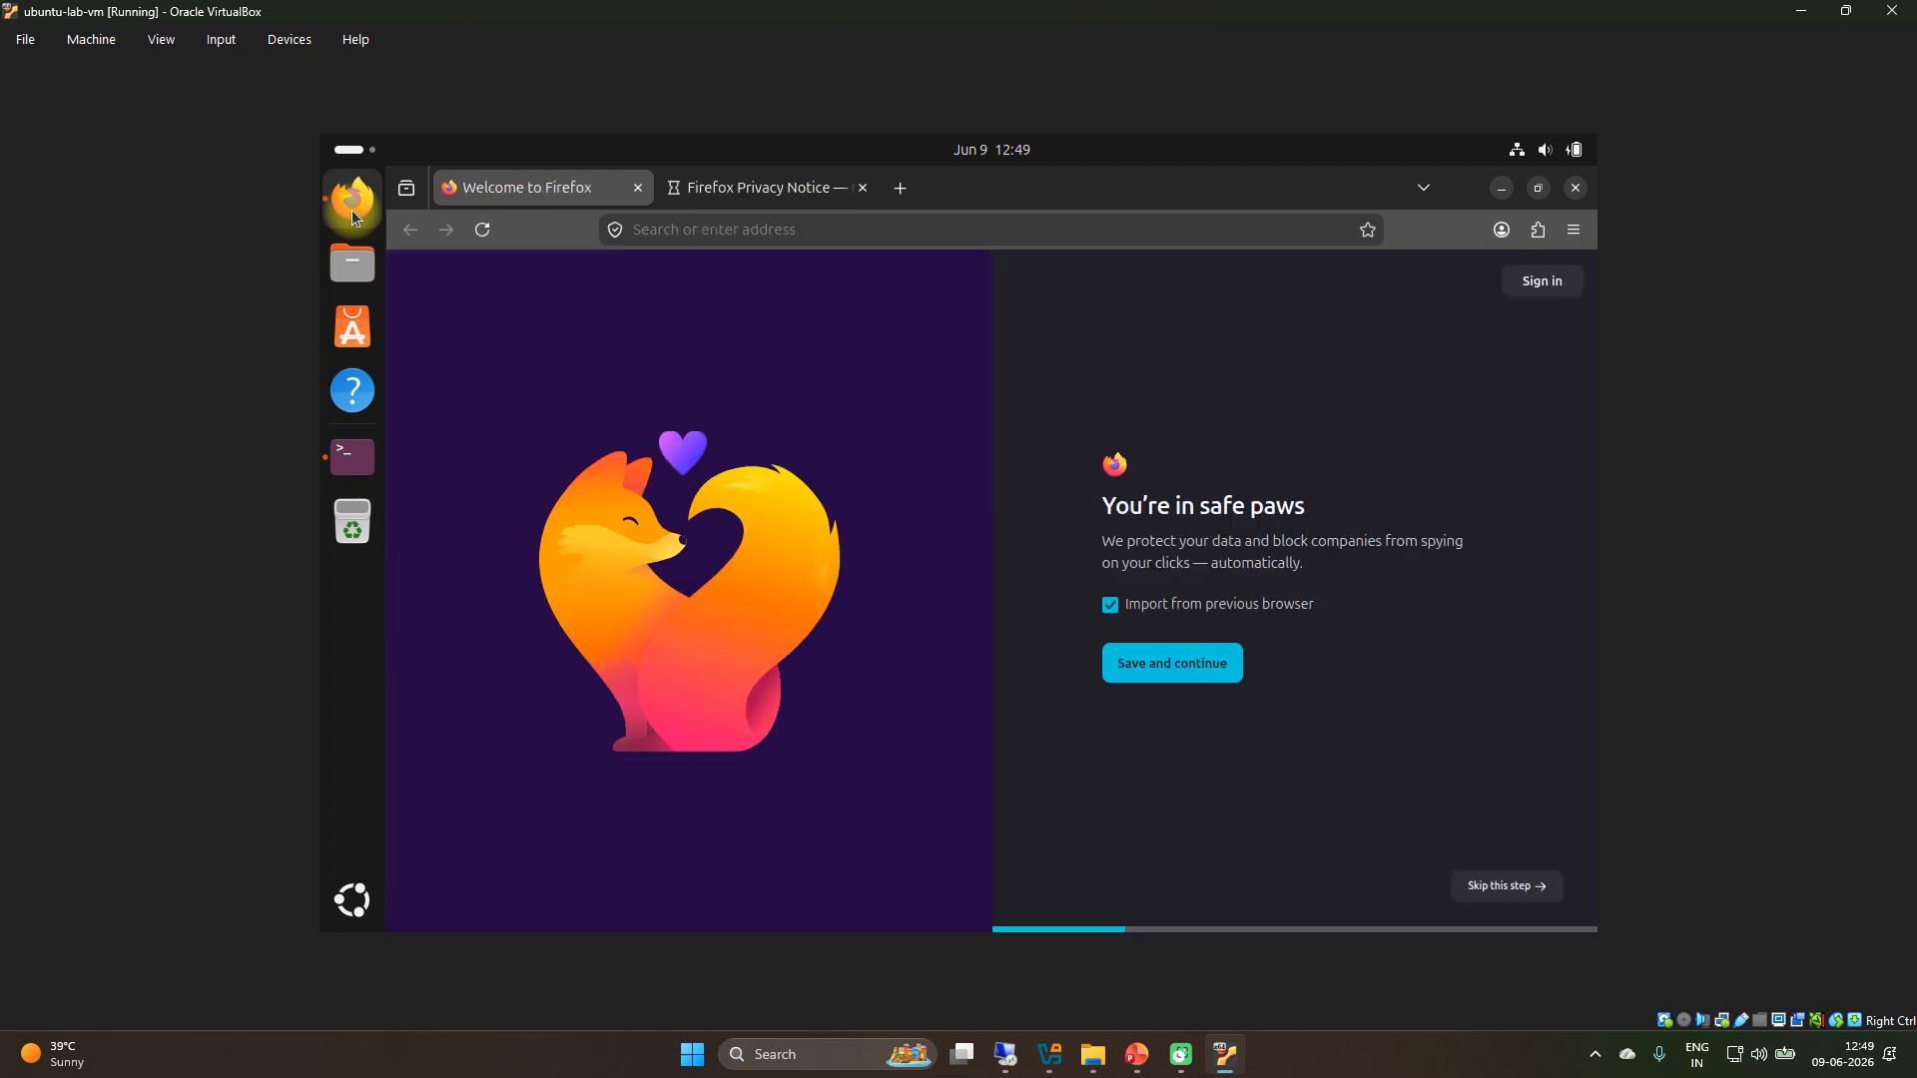
pyautogui.click(1159, 671)
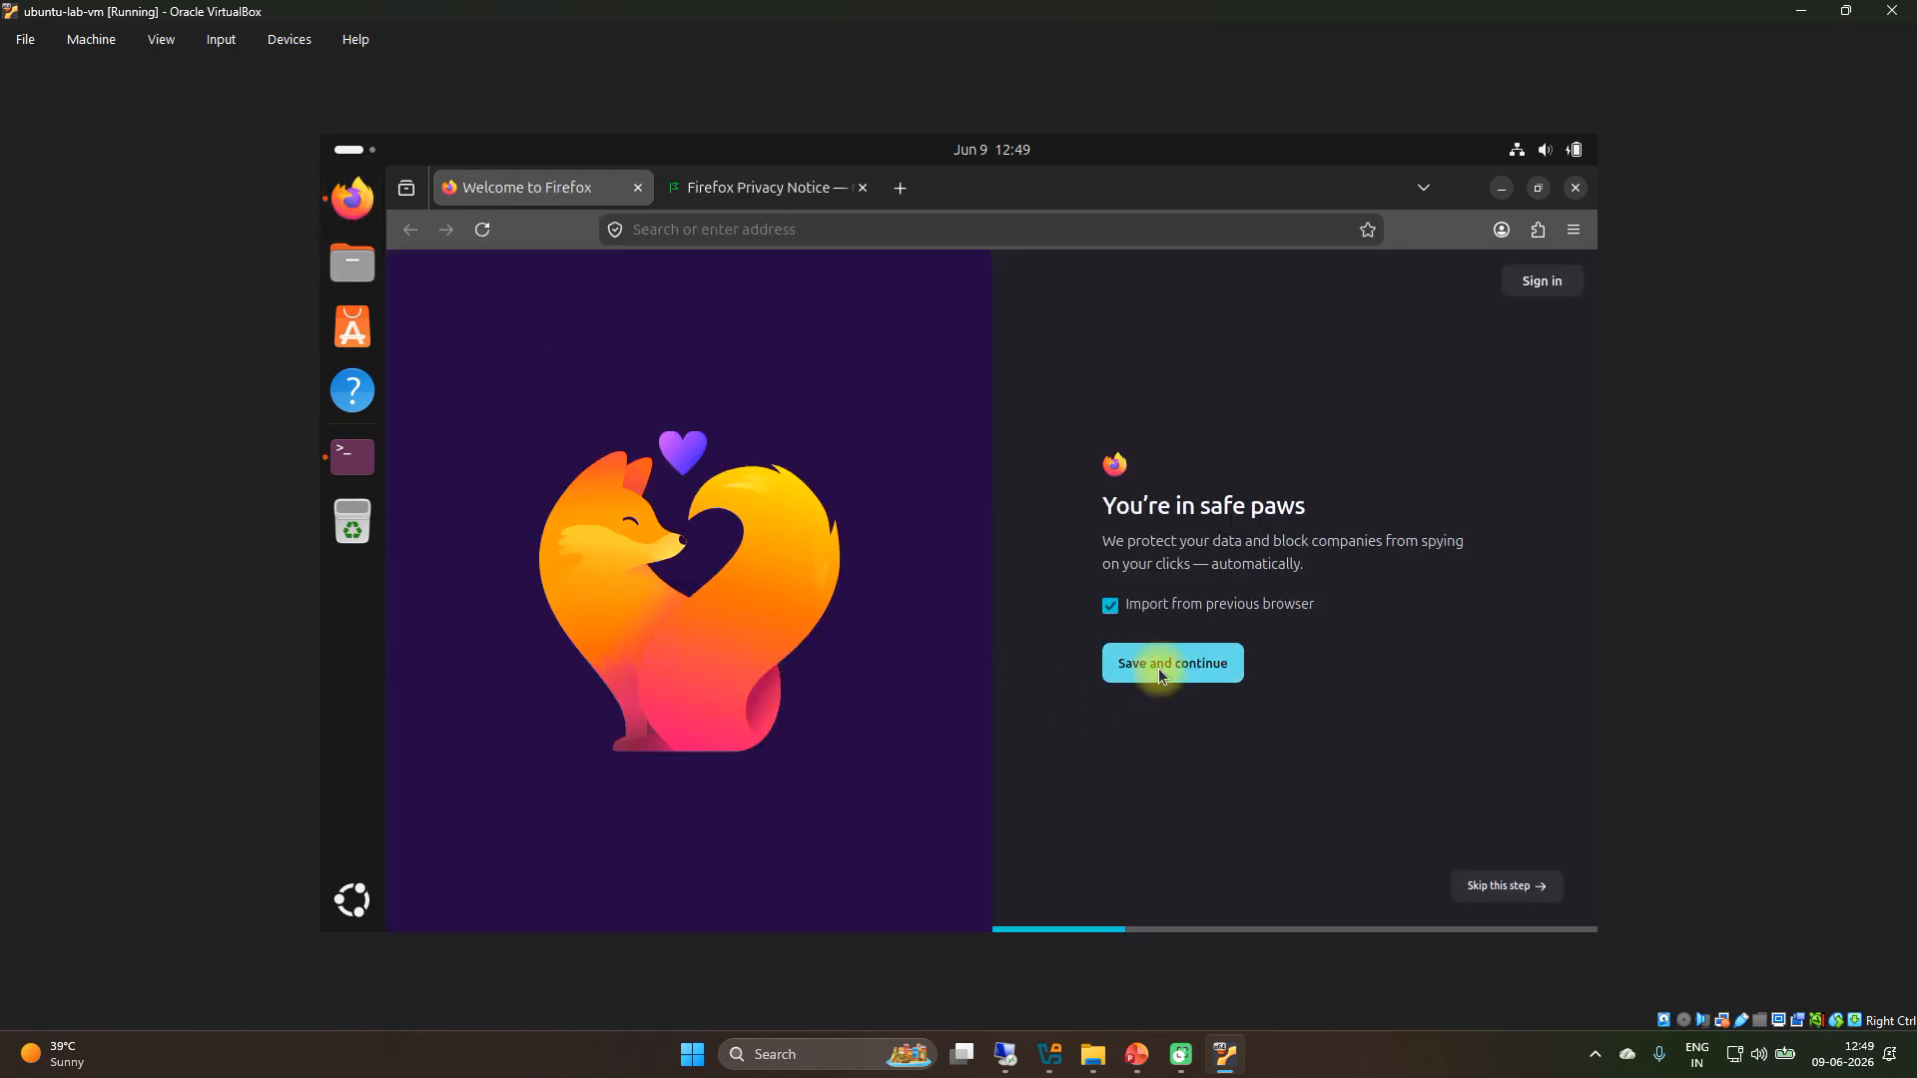
pyautogui.click(789, 192)
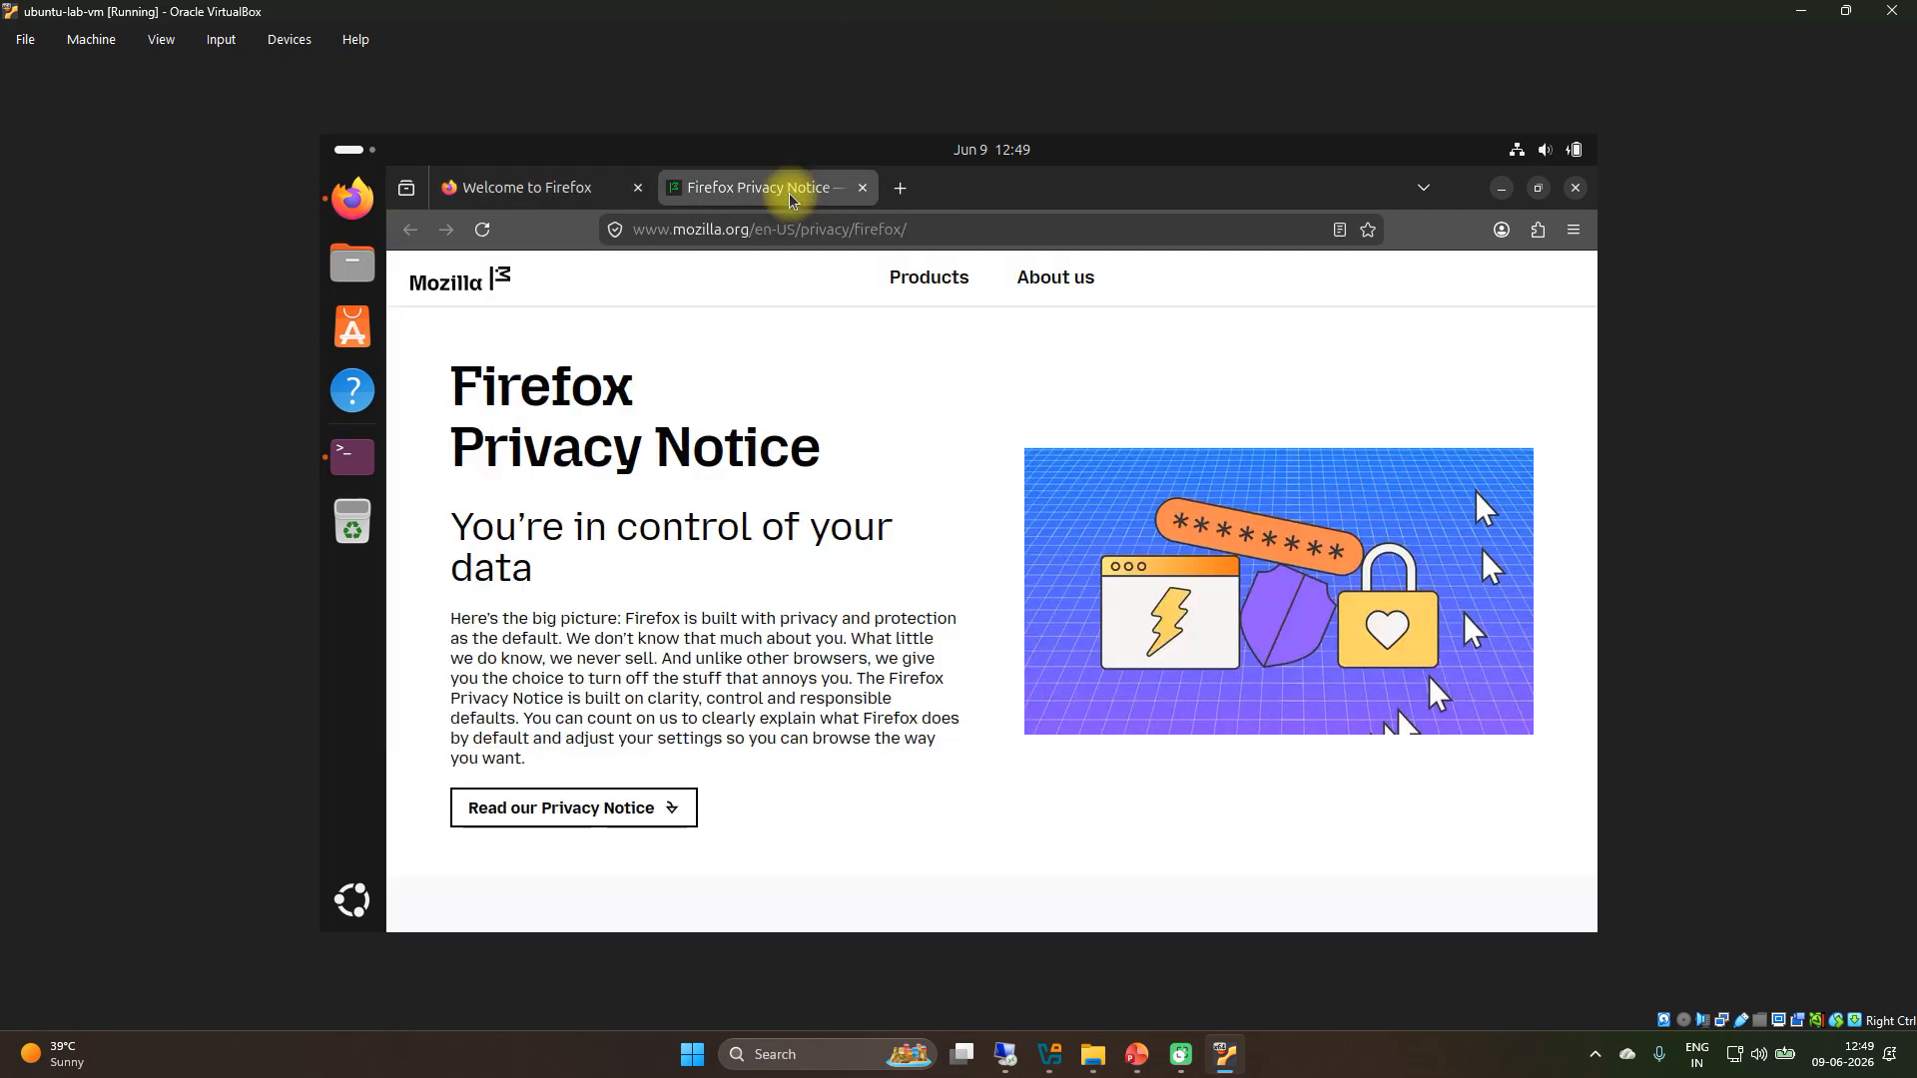
pyautogui.click(900, 190)
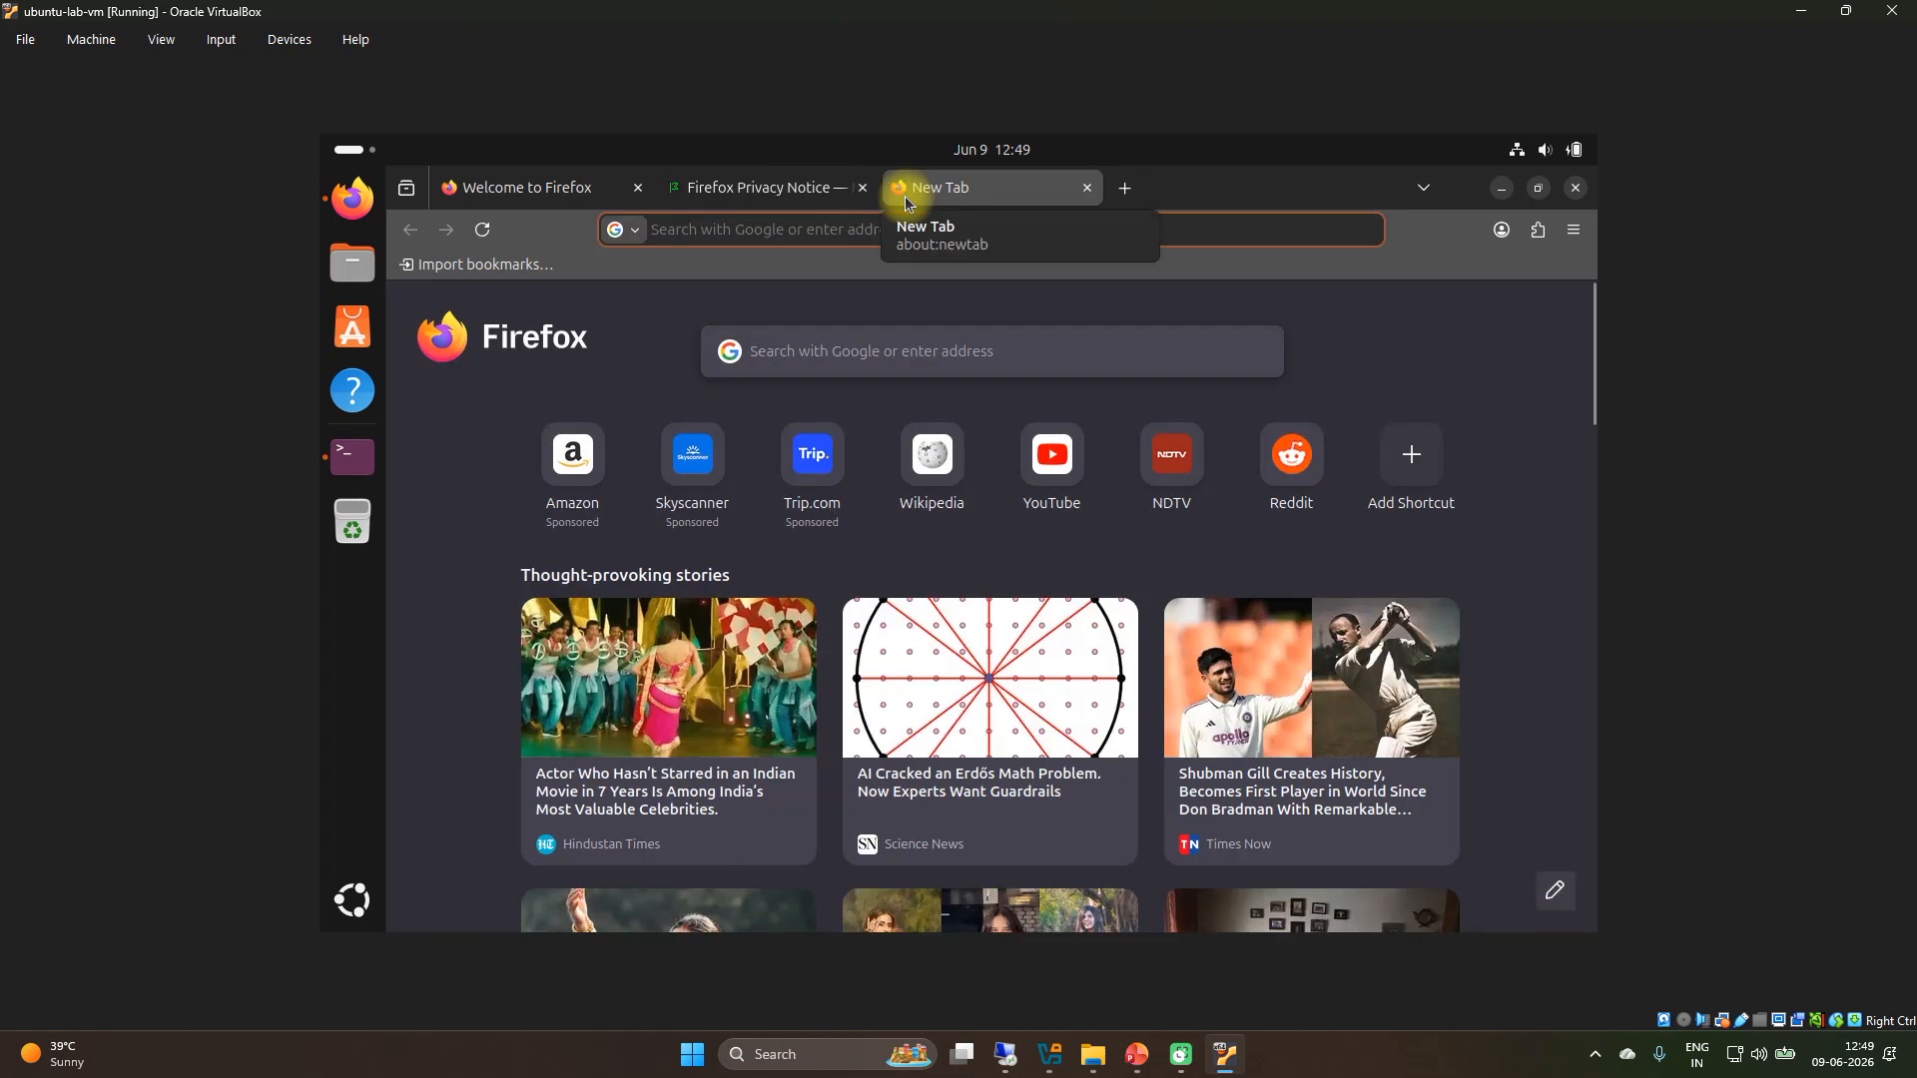
pyautogui.write('linux.o')
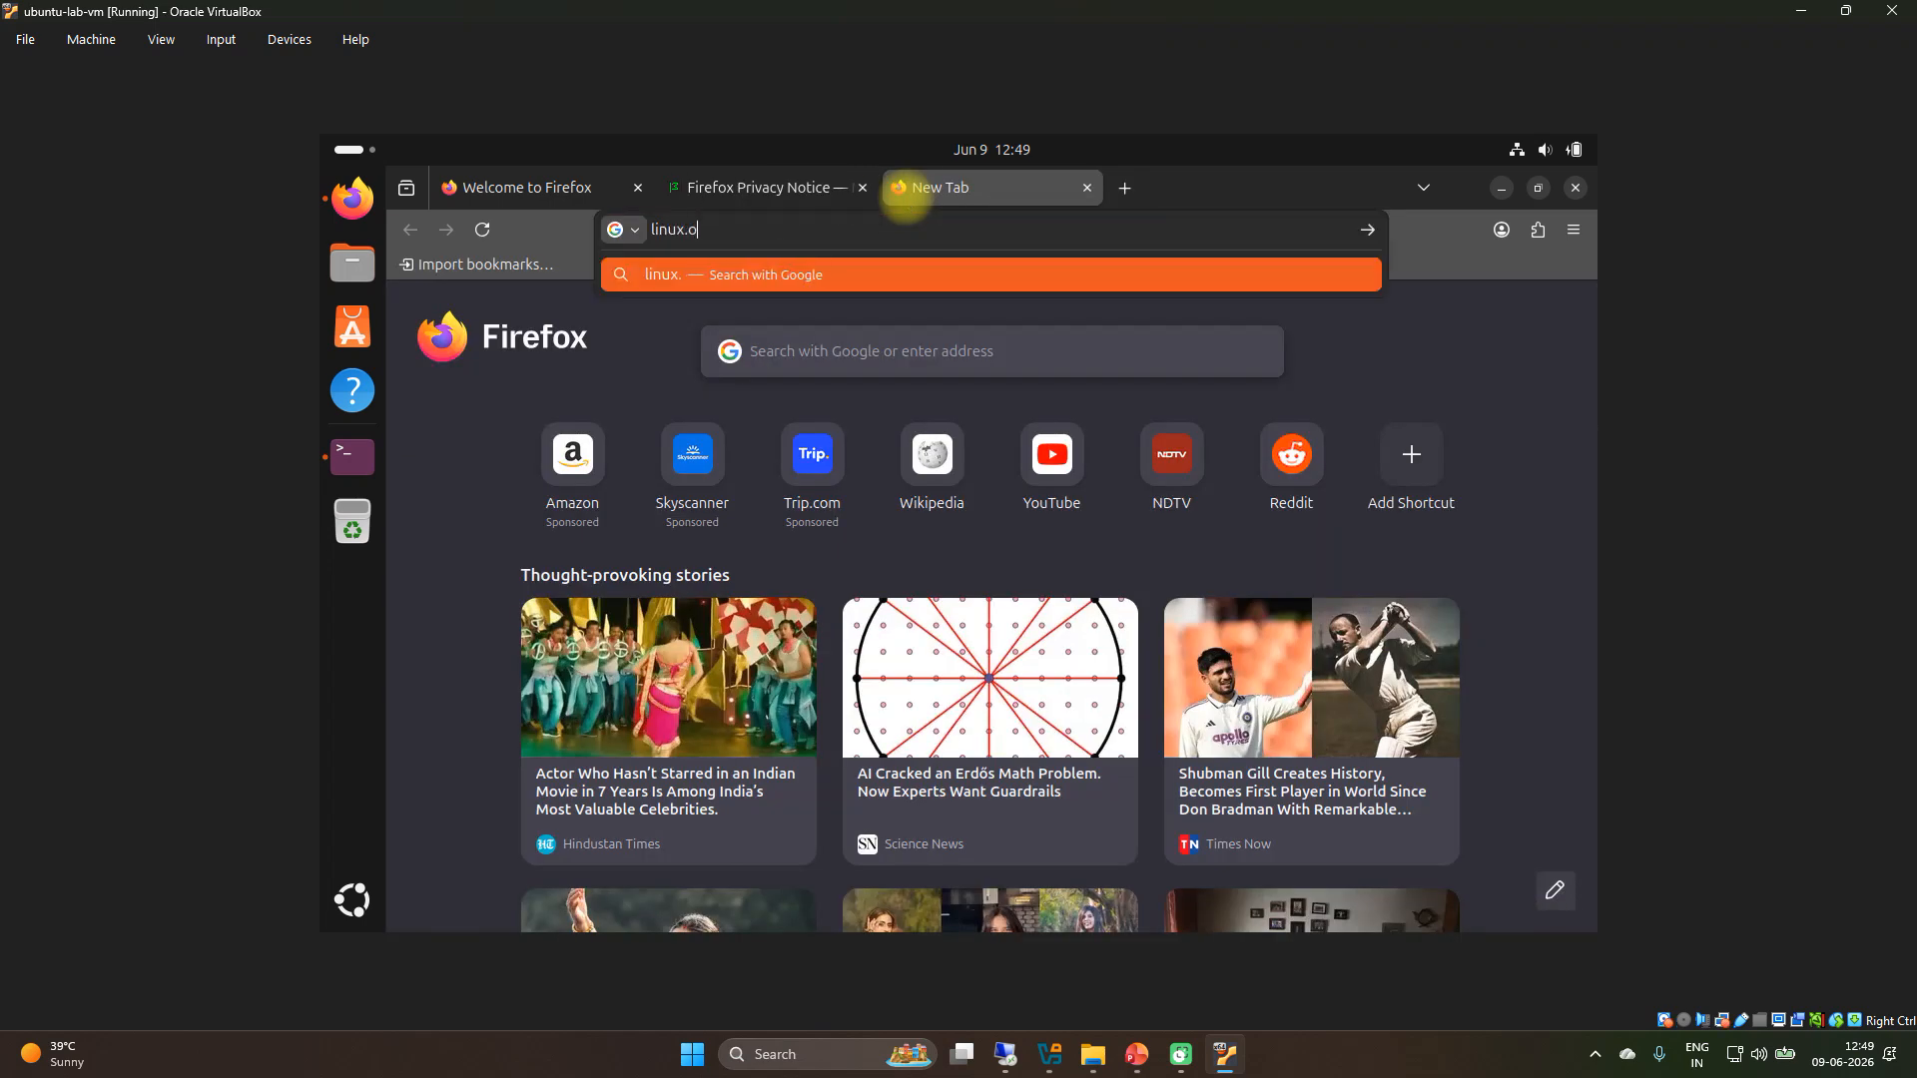
pyautogui.write('rg')
pyautogui.press('Return')
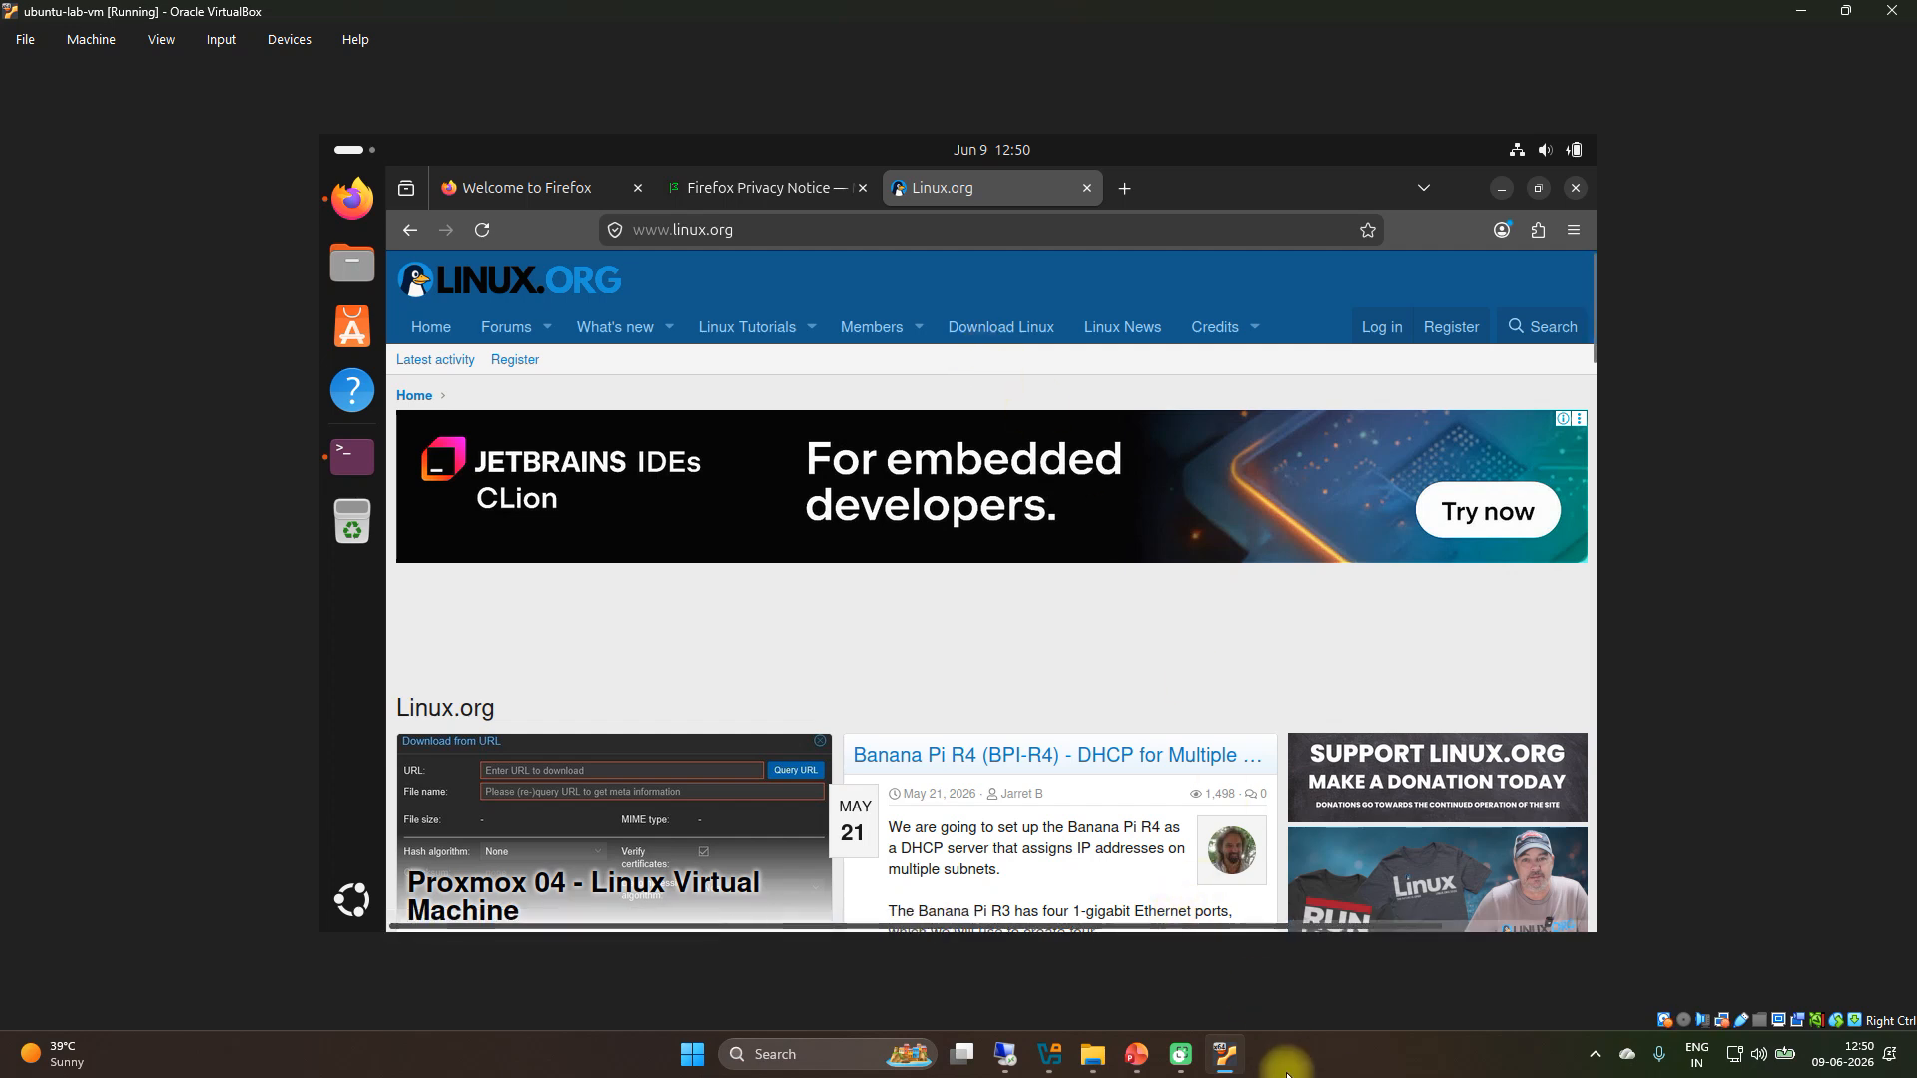
# - Switch to the PowerPoint presentation on the host and go to the "Common Beginner Mistakes" slide
pyautogui.moveTo(1133, 1060)
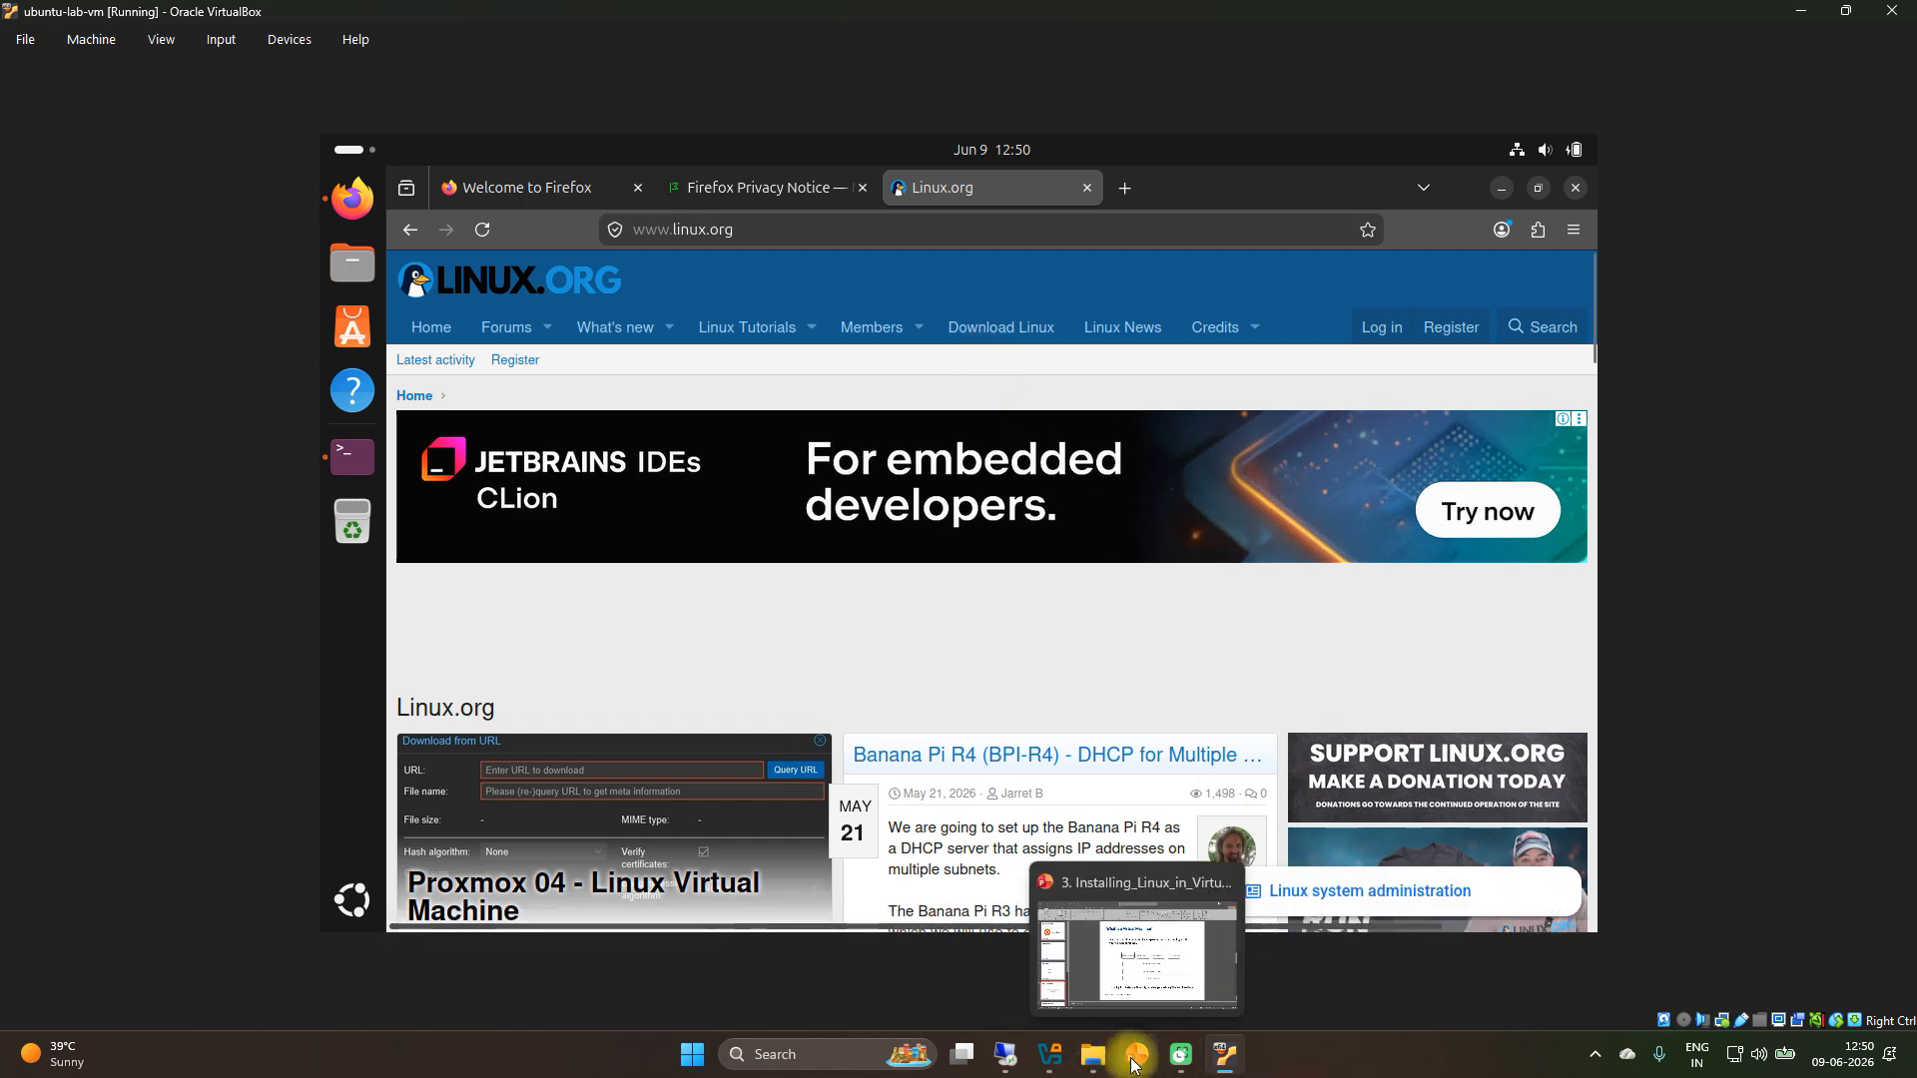
pyautogui.click(1133, 1060)
pyautogui.scroll(-1, 1265, 787)
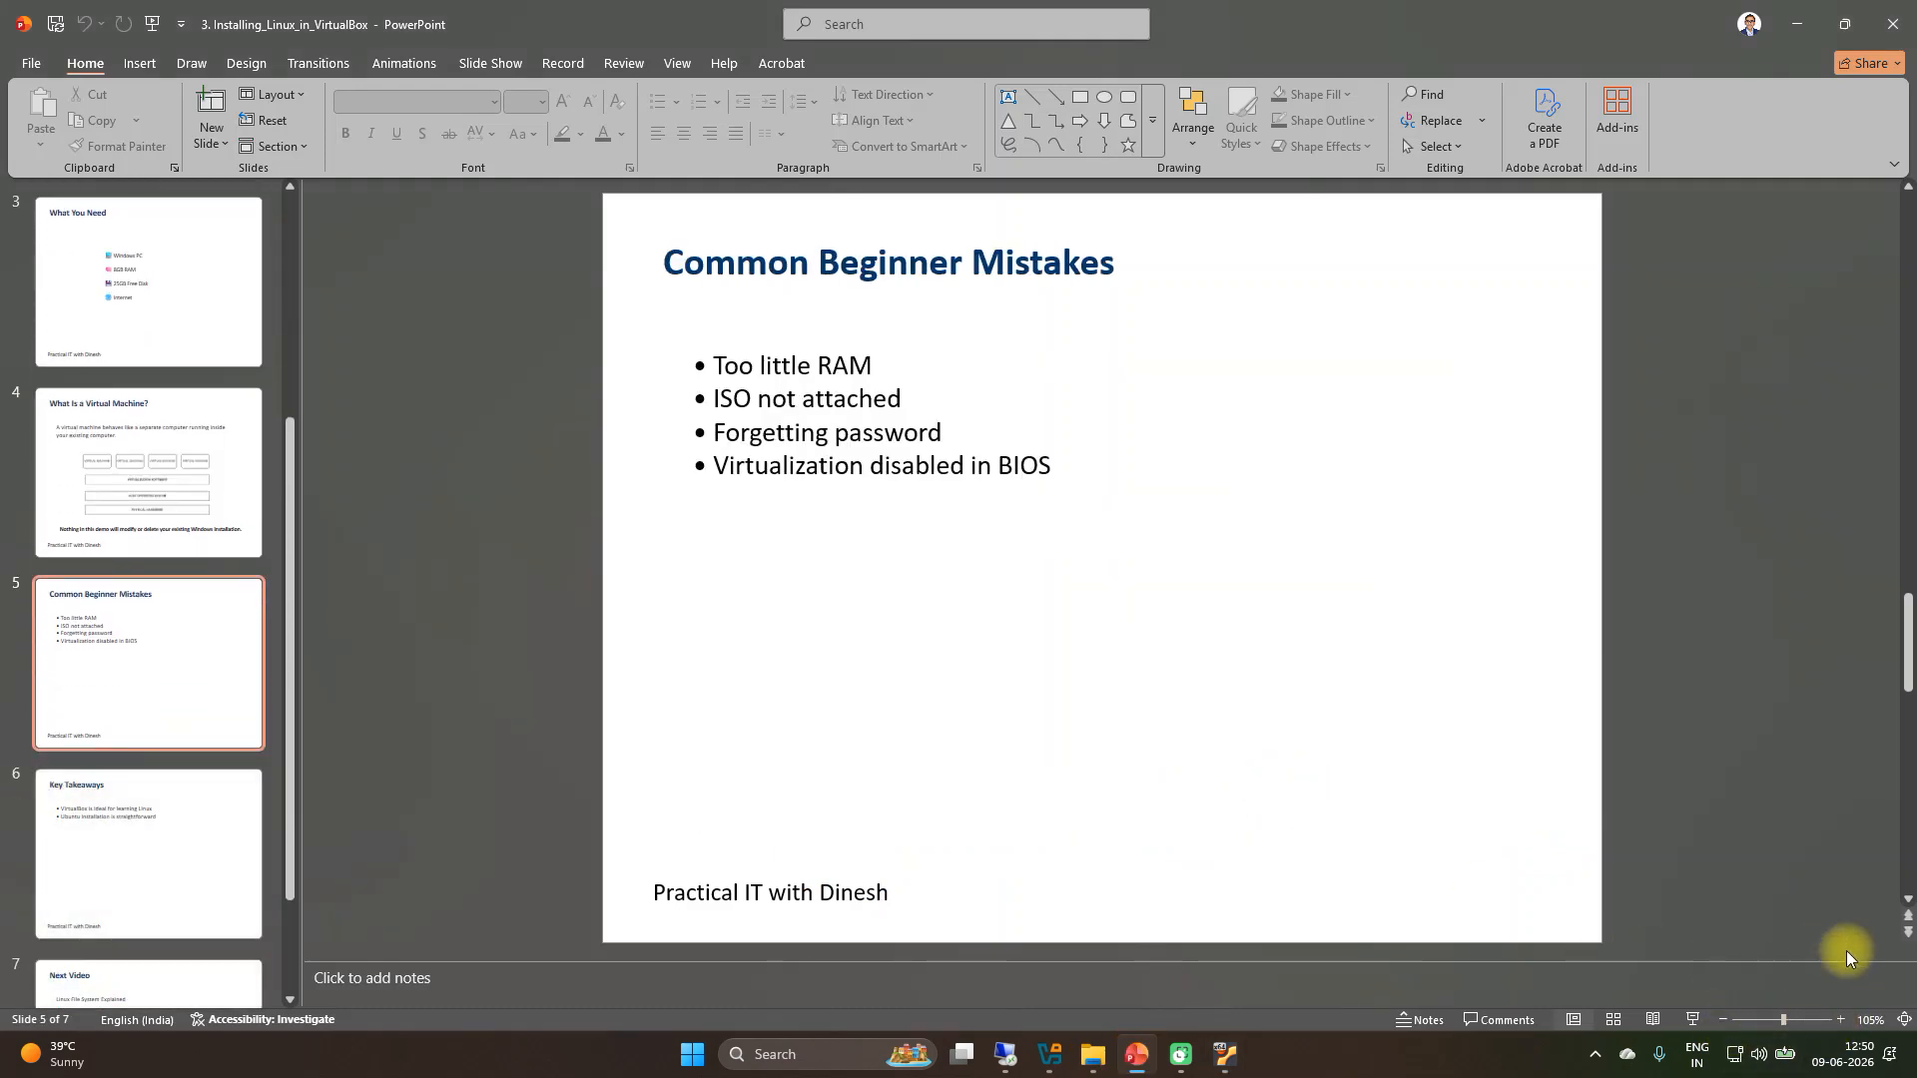
pyautogui.click(1831, 1020)
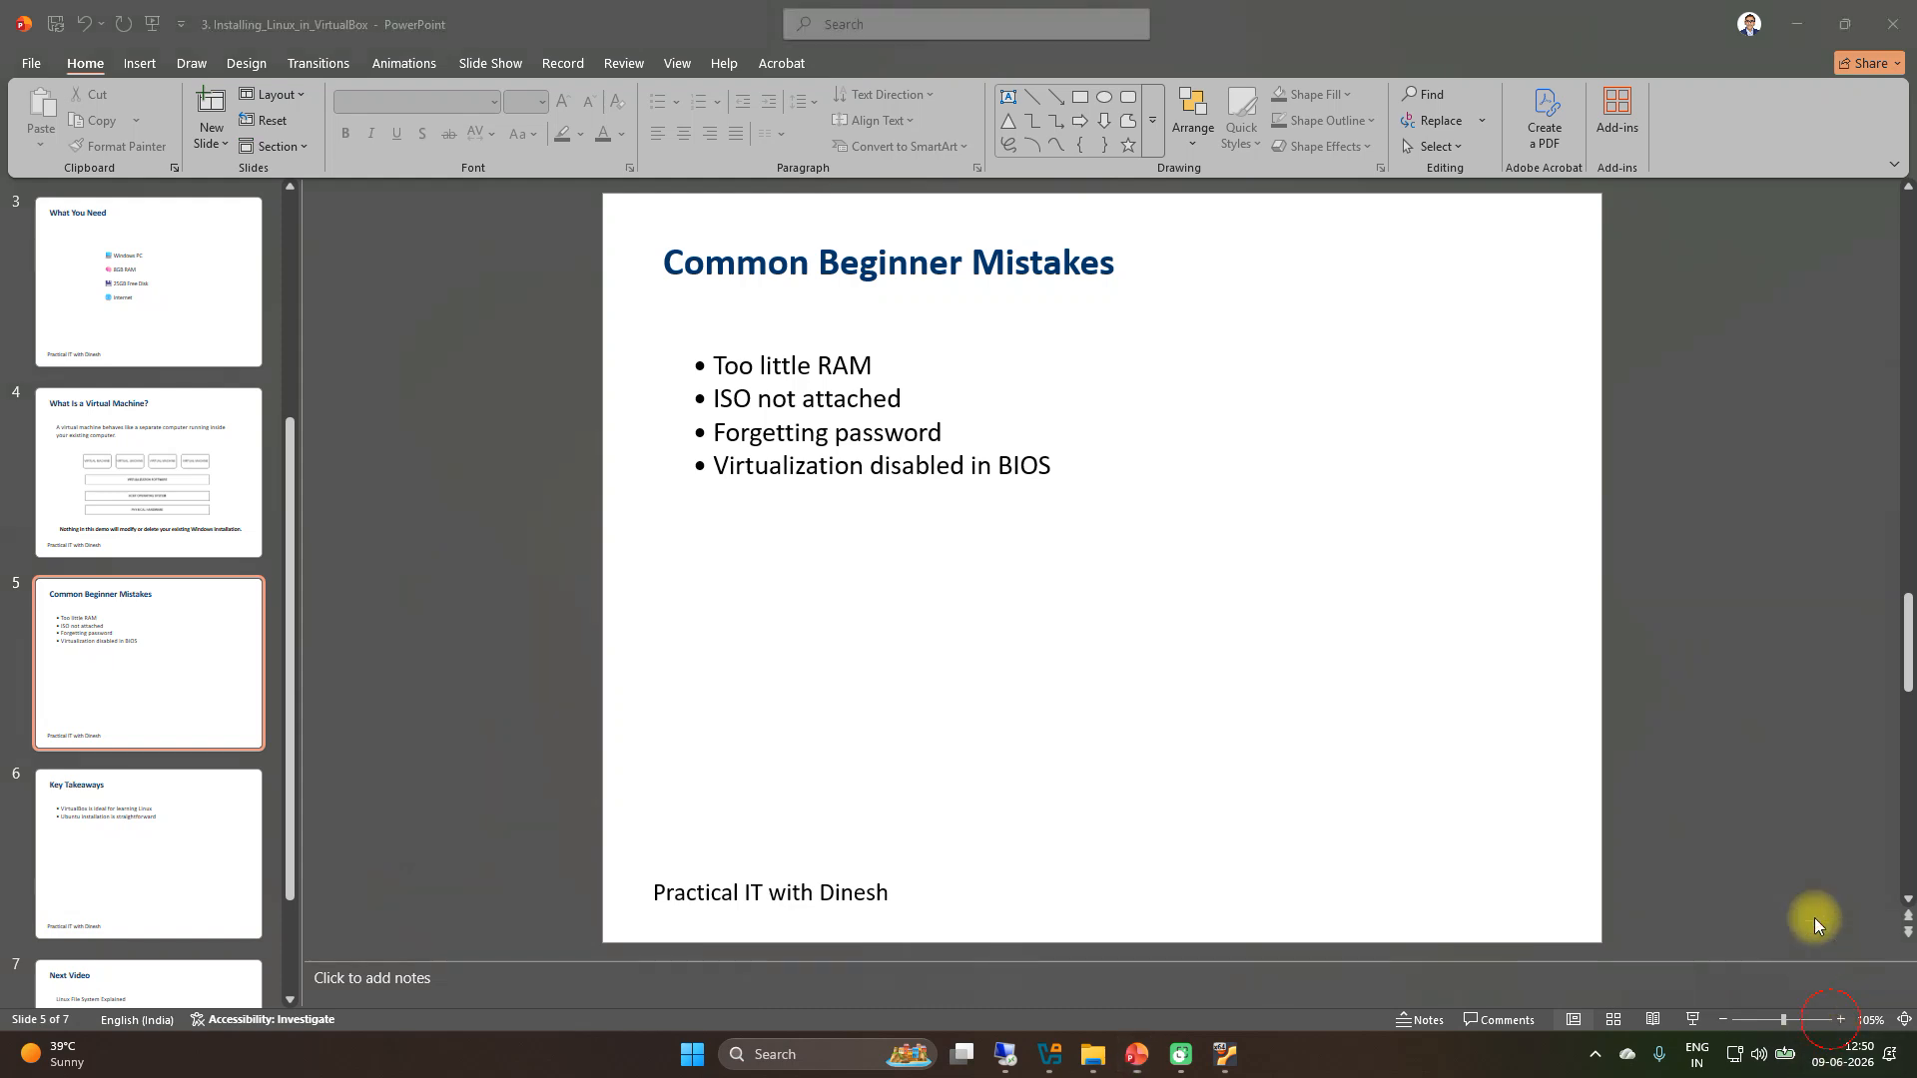